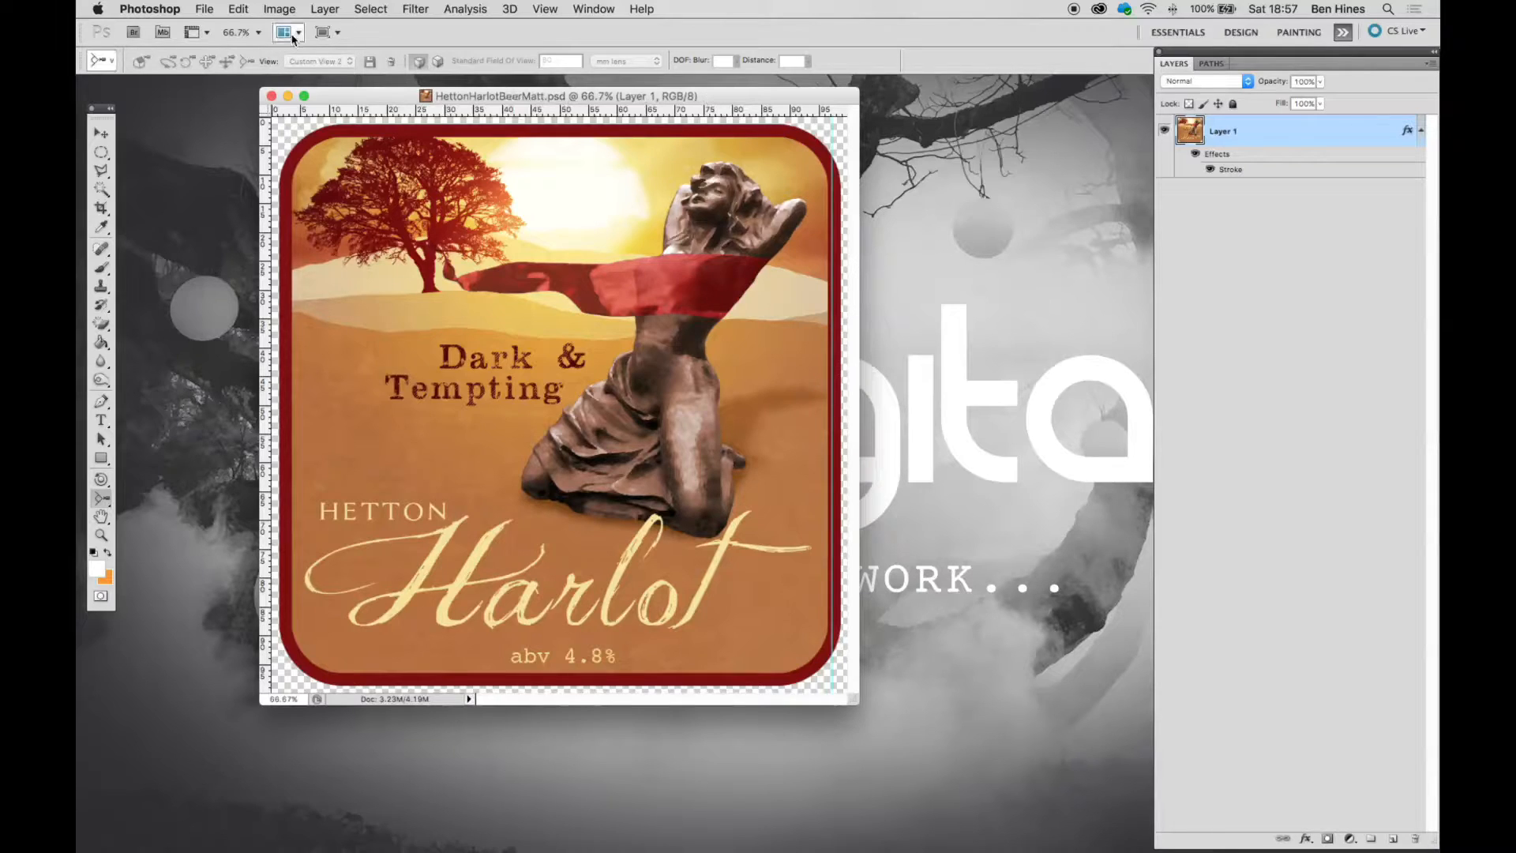
- Close the open beer mat document and create a new 1500 × 1500 pixel RGB document at resolution 72 with a white background
{"action": "left_click", "coordinate": [271, 96]}
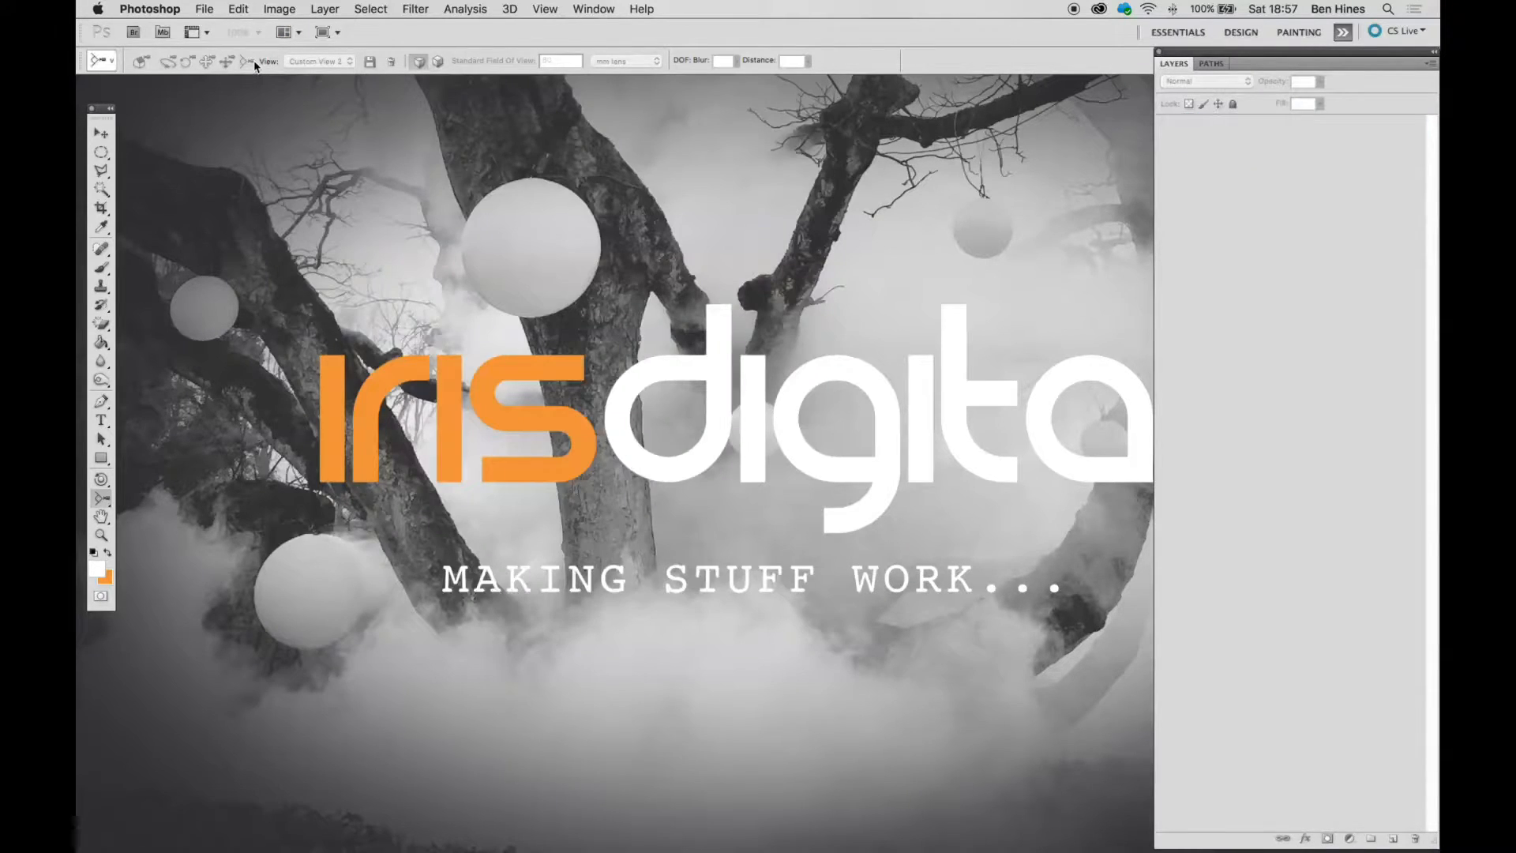
{"action": "left_click", "coordinate": [207, 10]}
{"action": "left_click", "coordinate": [229, 30]}
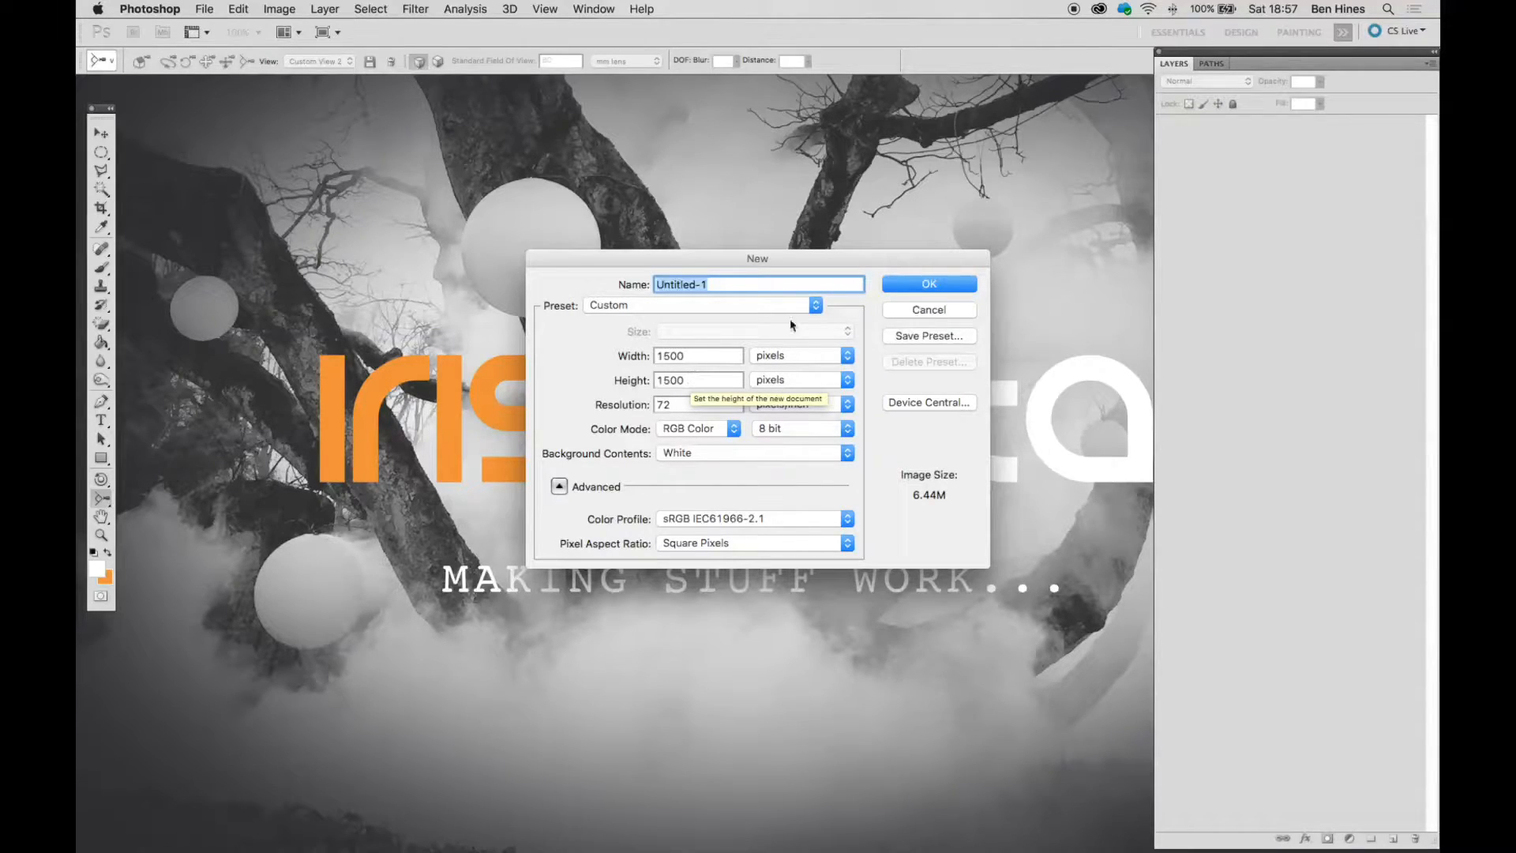
{"action": "left_click", "coordinate": [901, 286]}
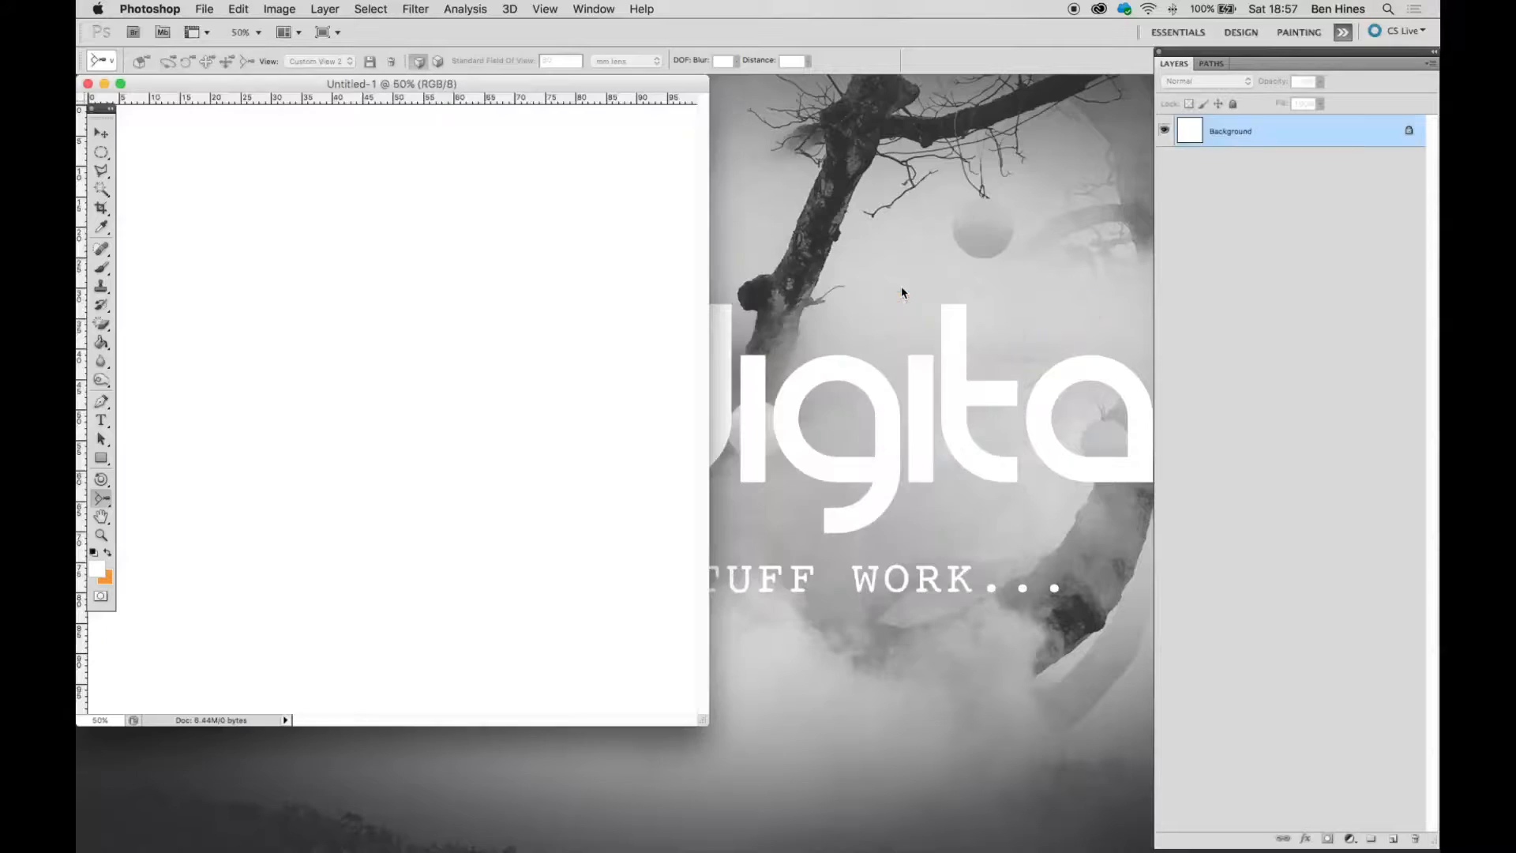
{"action": "left_click_drag", "start_coordinate": [702, 718], "coordinate": [1107, 784]}
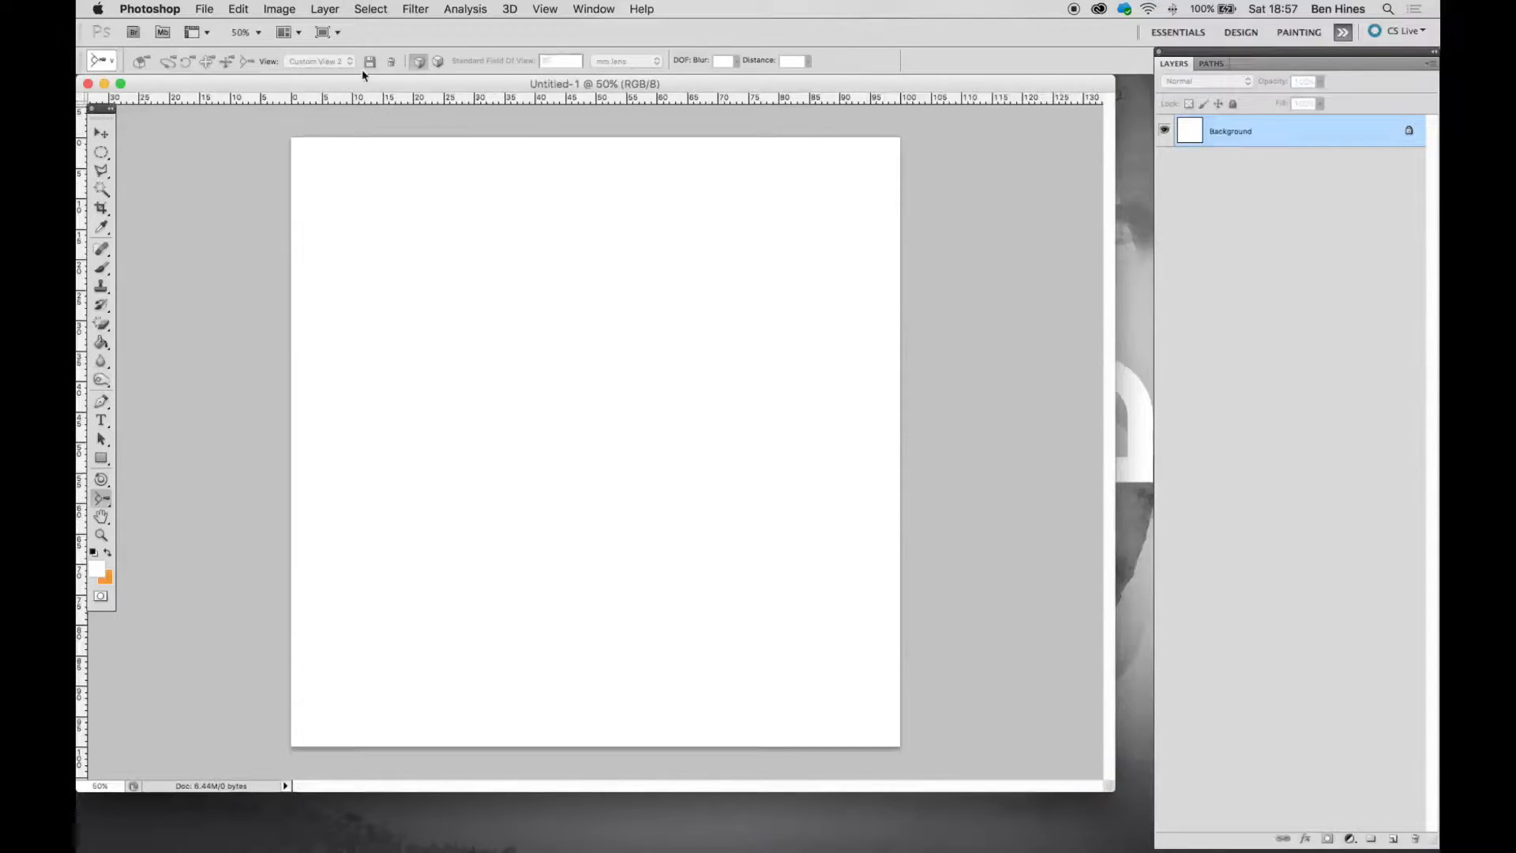
- Place HettonHarlotBeerMatt.psd from the Beer Mats > Harlot folder and scale it up around its centre to fill most of the canvas
{"action": "left_click", "coordinate": [204, 9]}
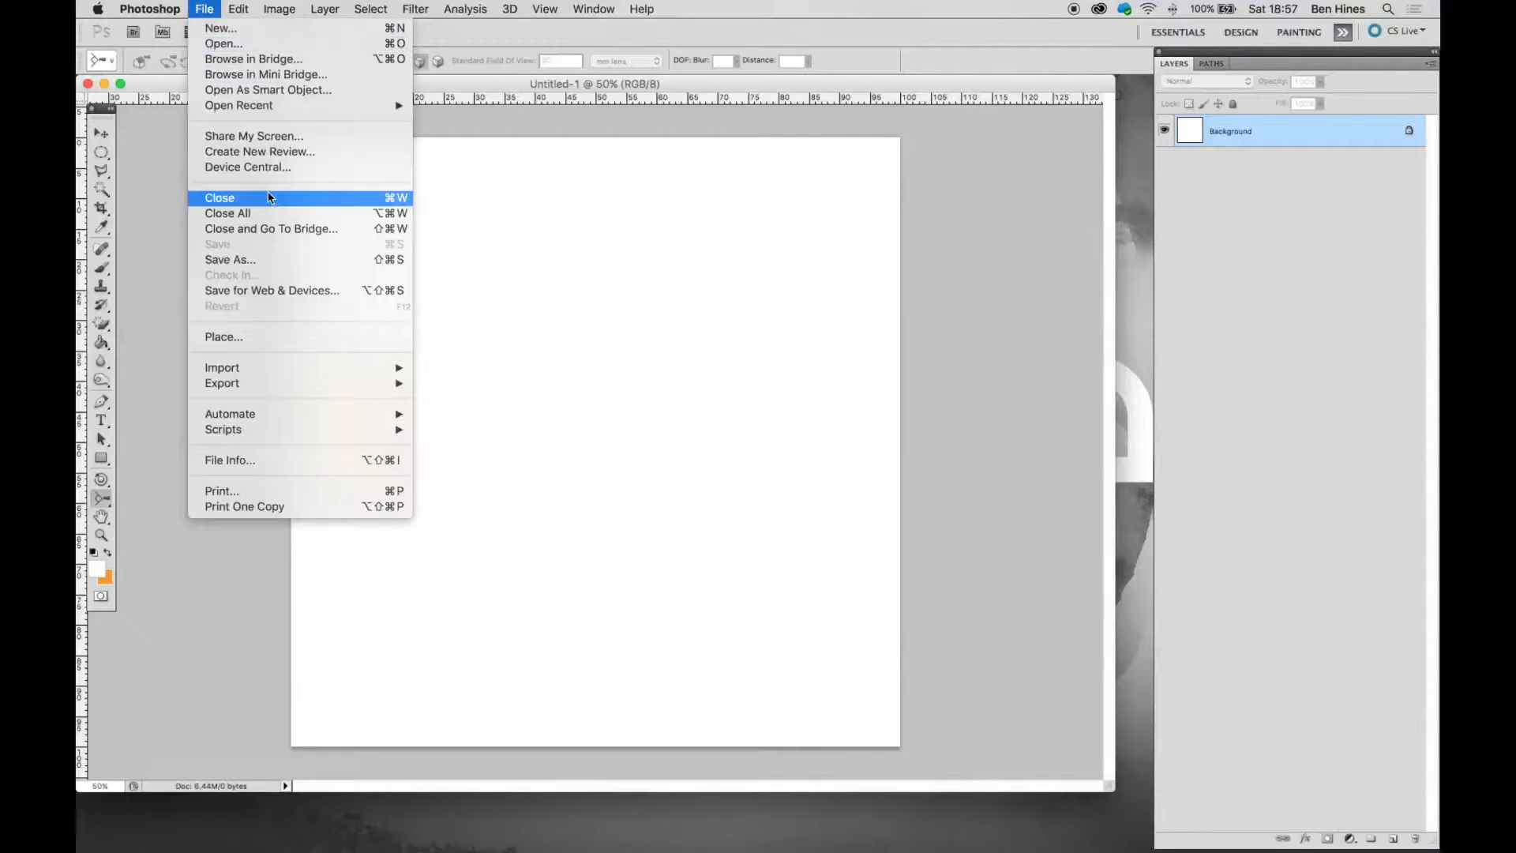
{"action": "left_click", "coordinate": [286, 337]}
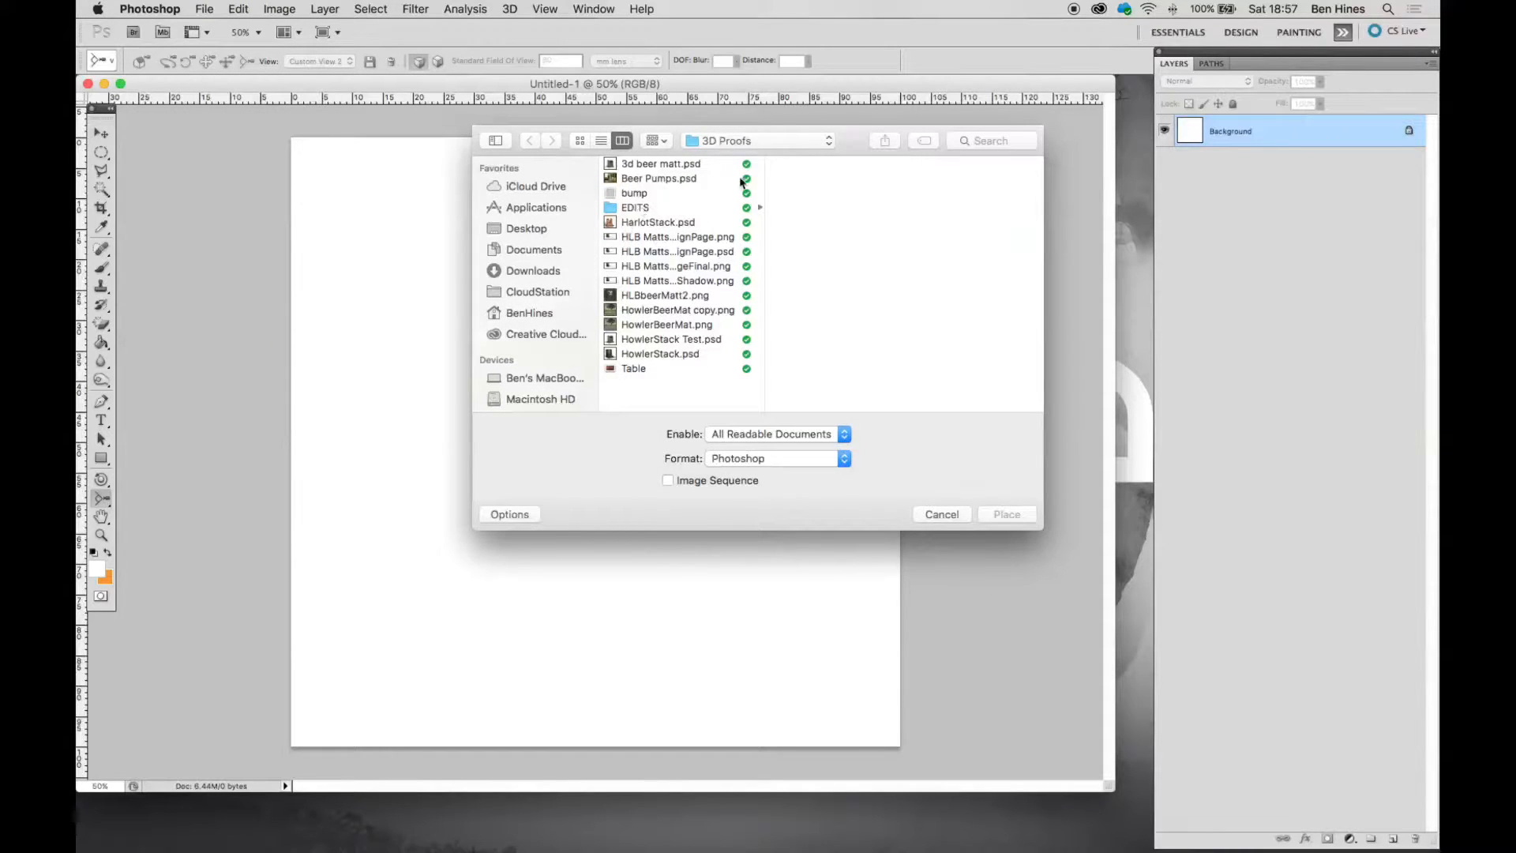
{"action": "left_click", "coordinate": [797, 144]}
{"action": "left_click", "coordinate": [774, 156]}
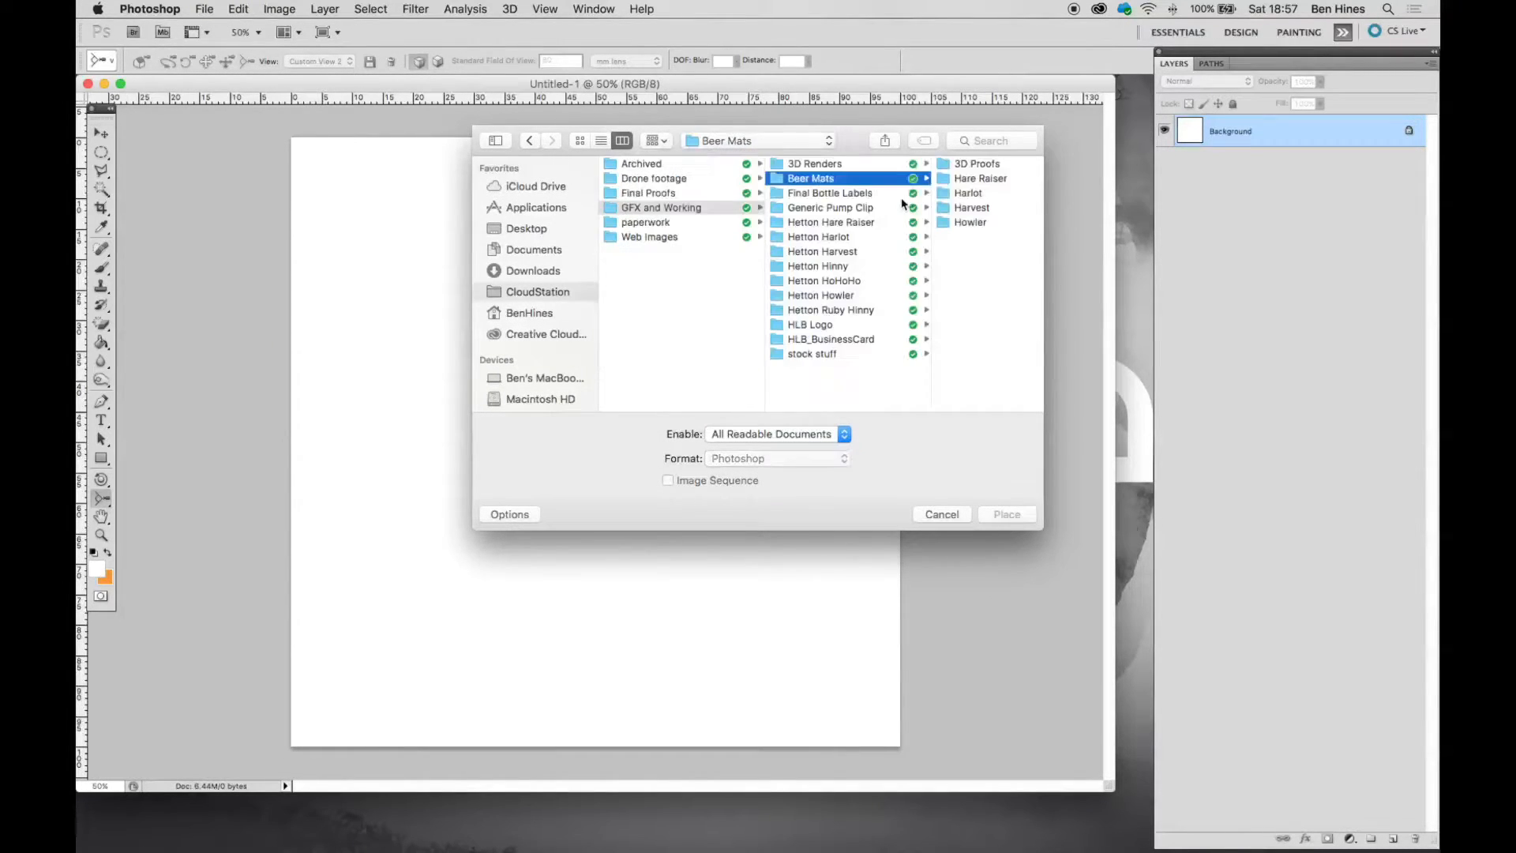
{"action": "left_click", "coordinate": [972, 193]}
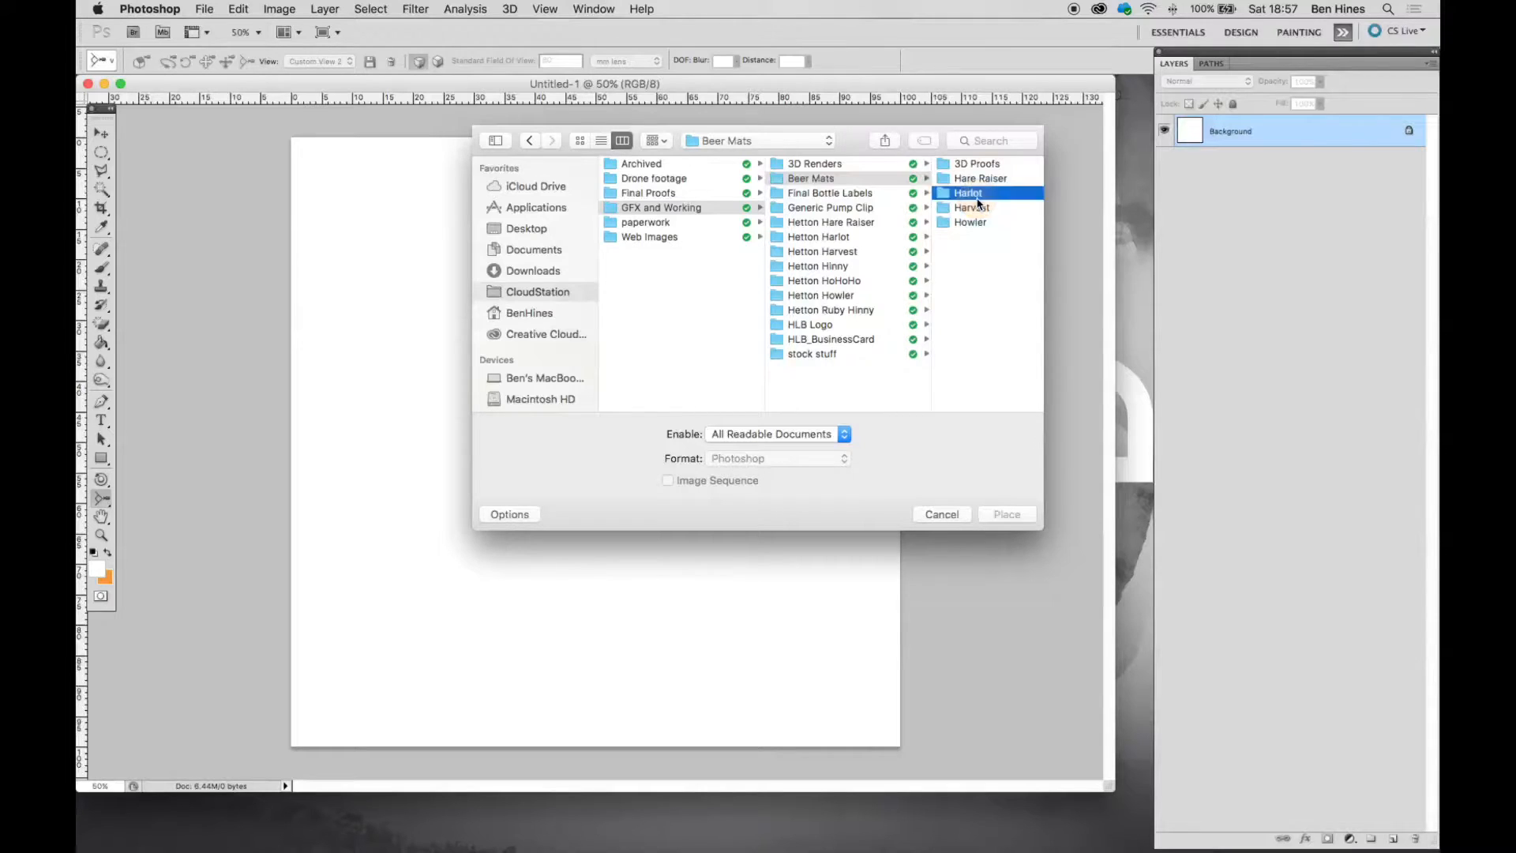
{"action": "left_click", "coordinate": [961, 178]}
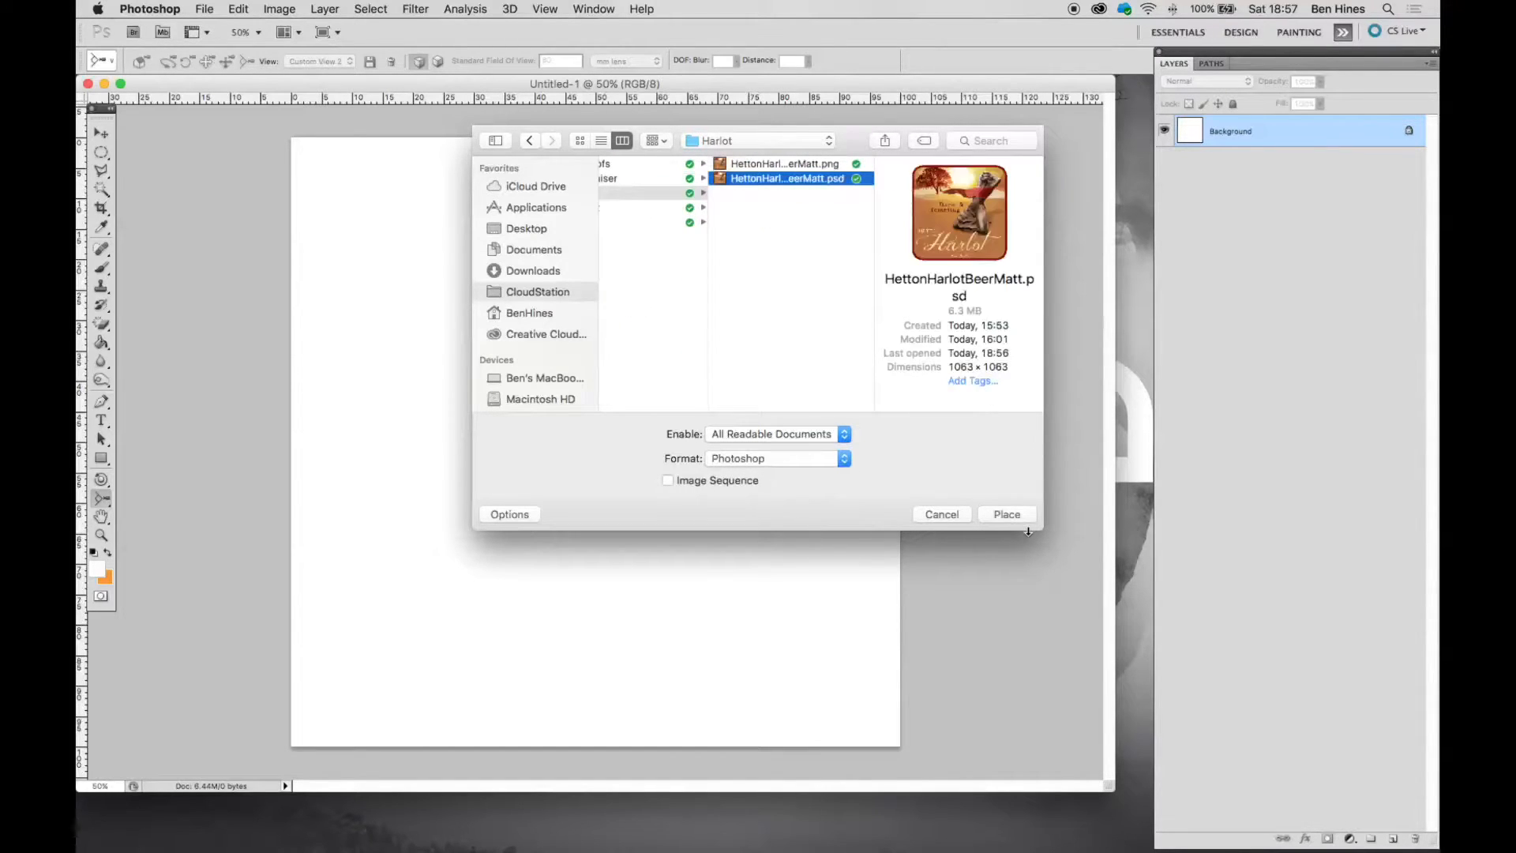
{"action": "left_click", "coordinate": [1012, 514]}
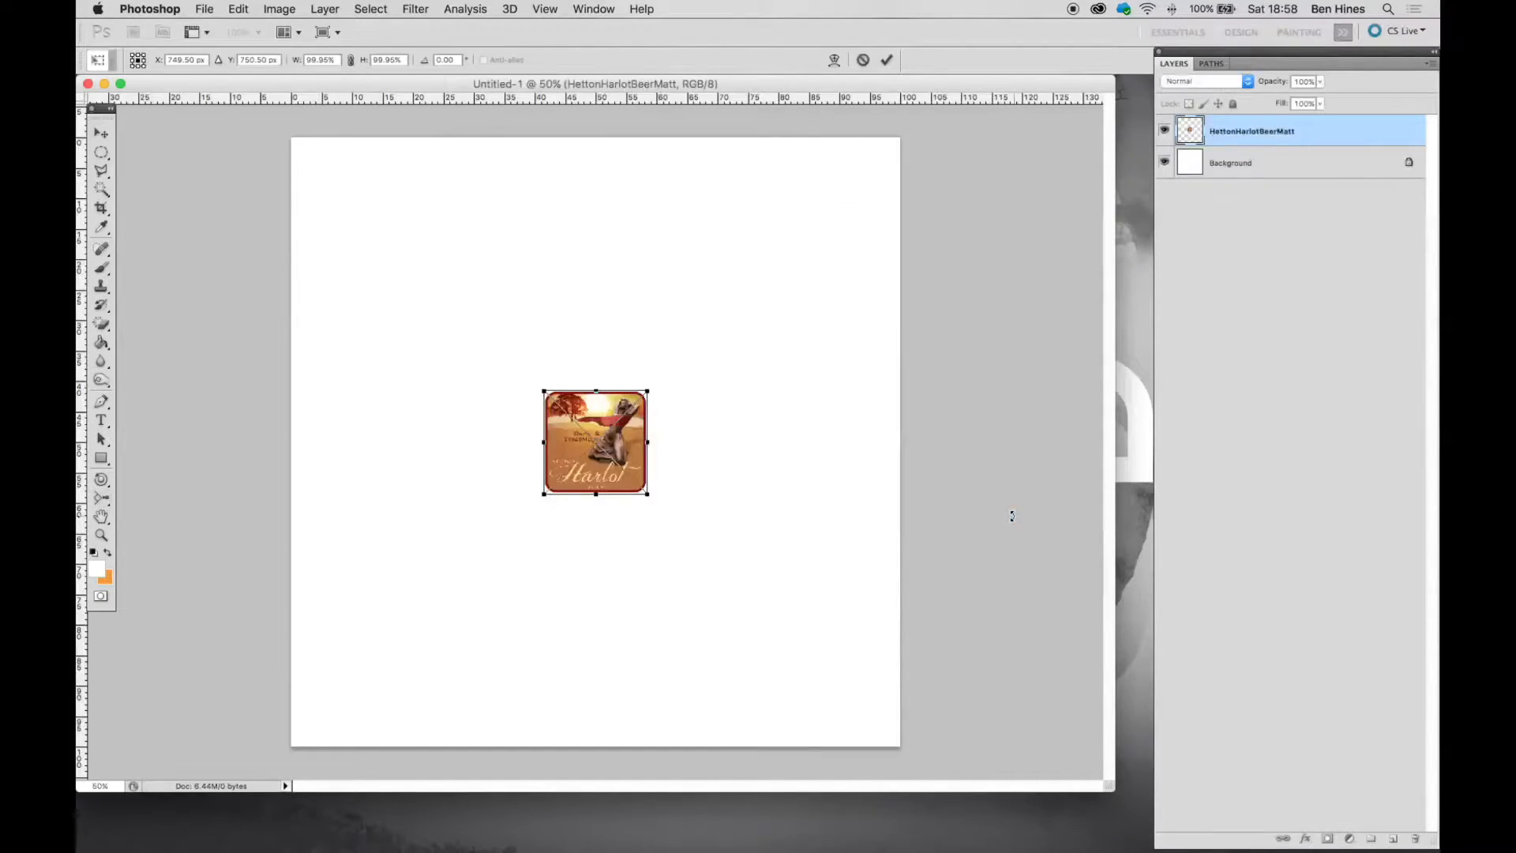
{"action": "left_click_drag", "start_coordinate": [651, 387], "coordinate": [842, 282]}
{"action": "key", "text": "Return"}
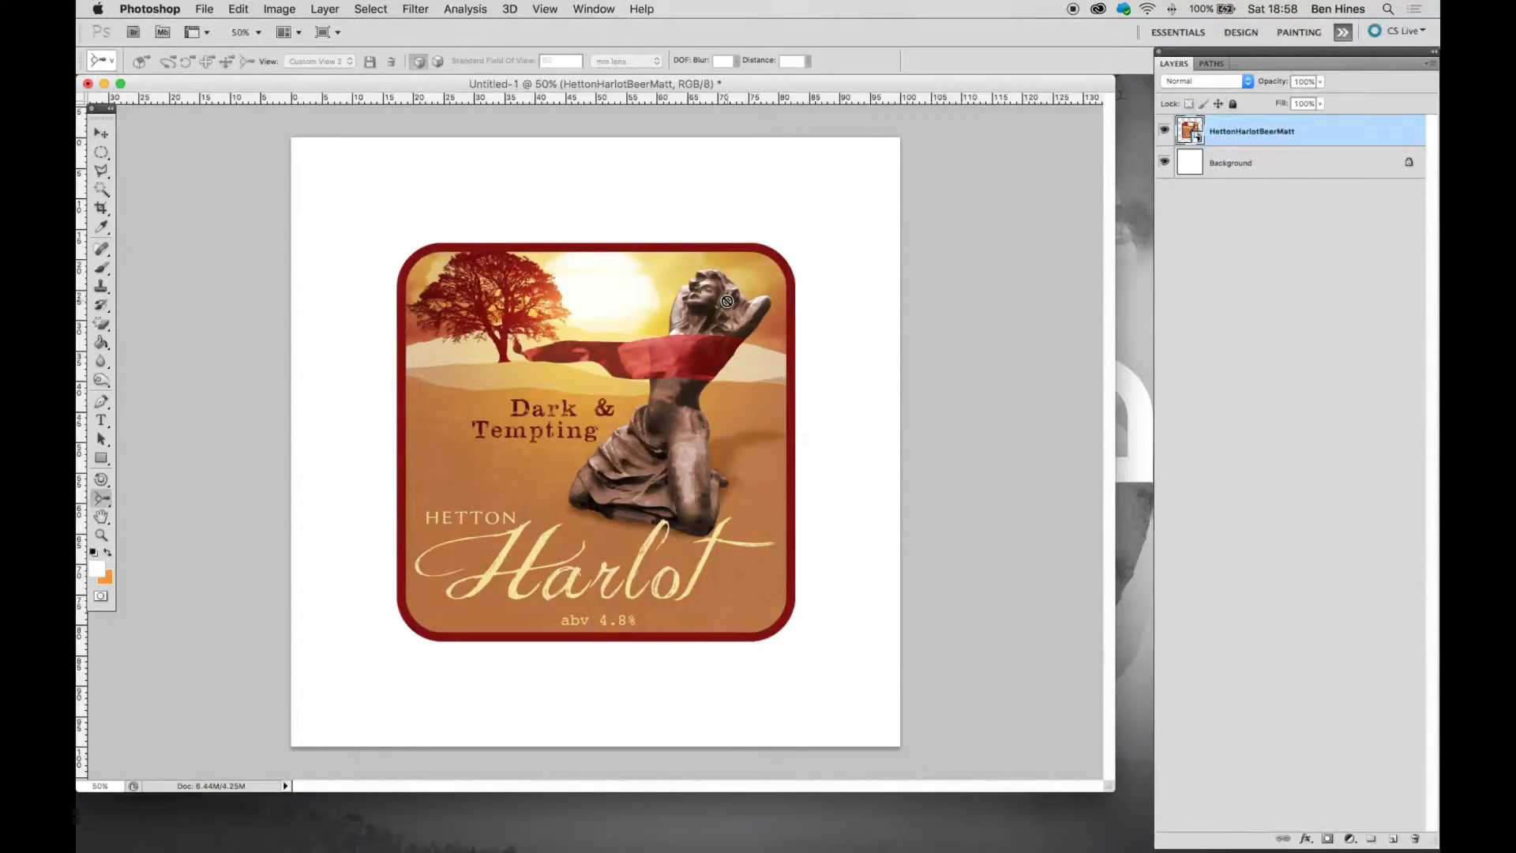
- Rasterize the placed HettonHarlotBeerMatt layer
{"action": "left_click", "coordinate": [100, 135]}
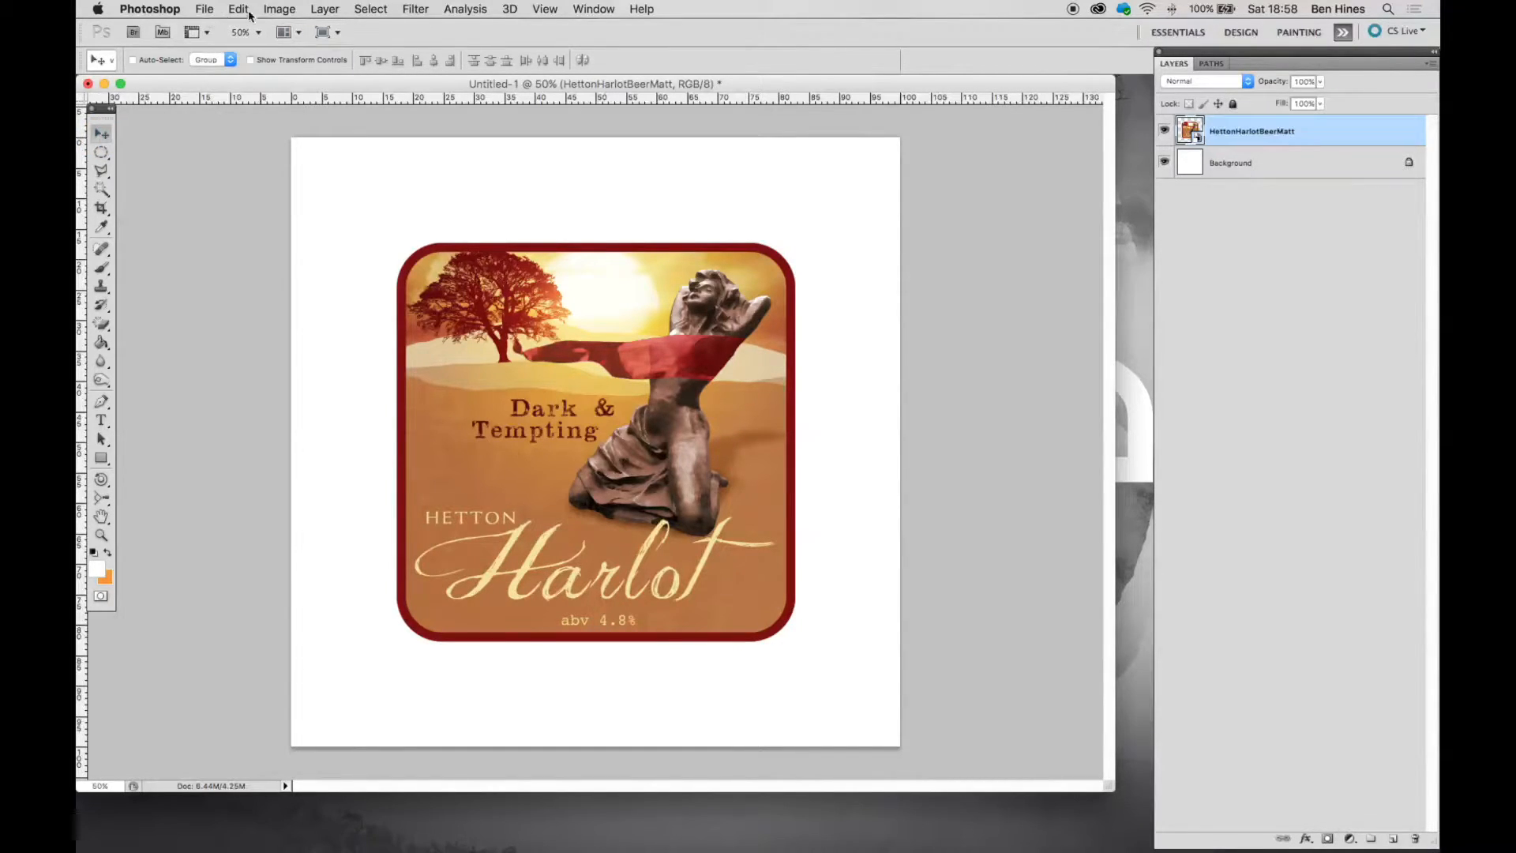
{"action": "left_click", "coordinate": [511, 10]}
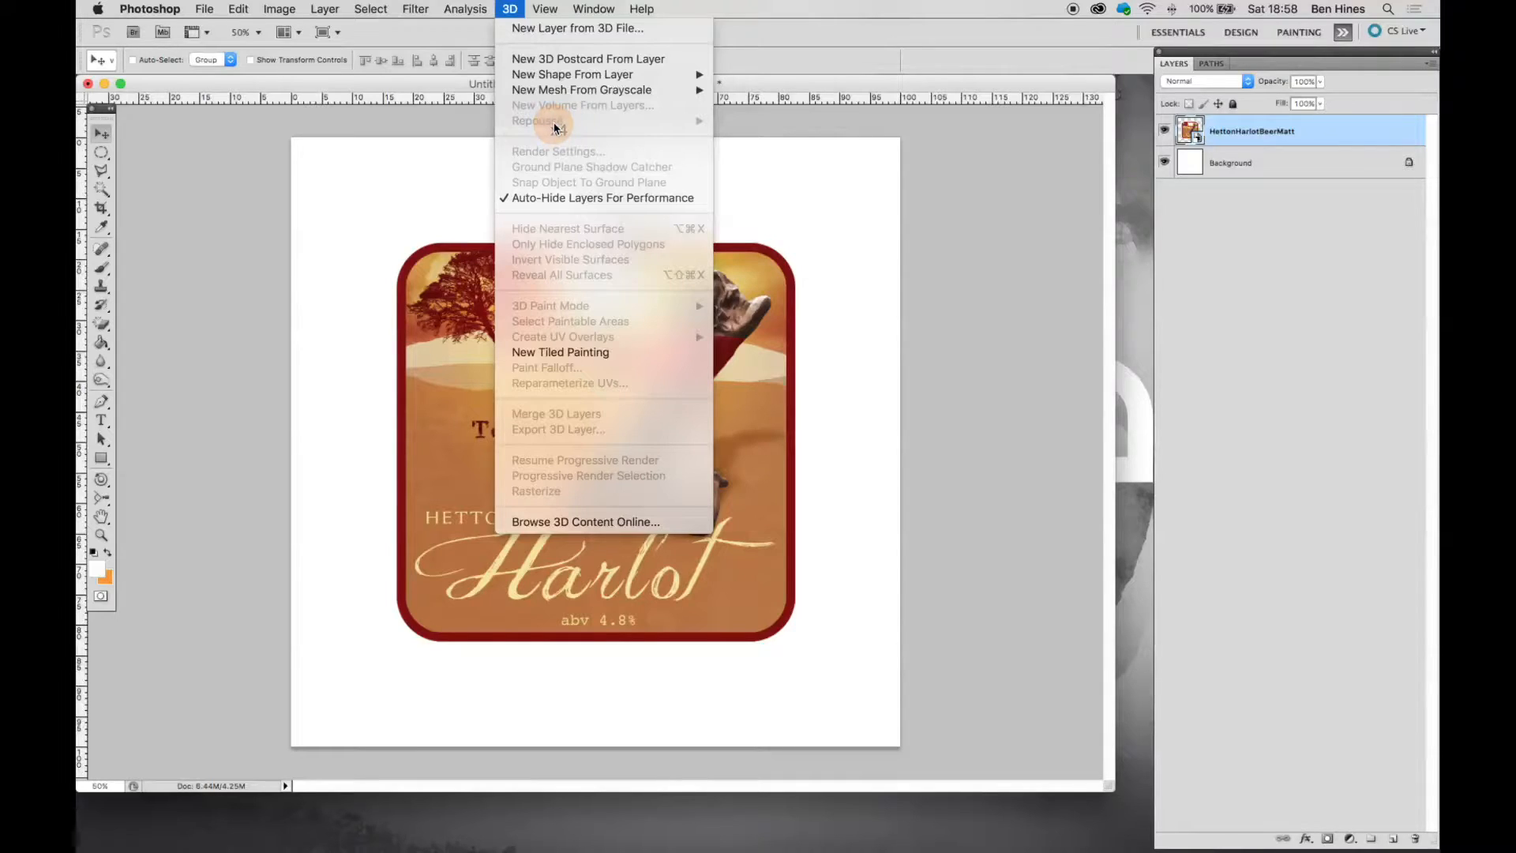
{"action": "left_click", "coordinate": [819, 210]}
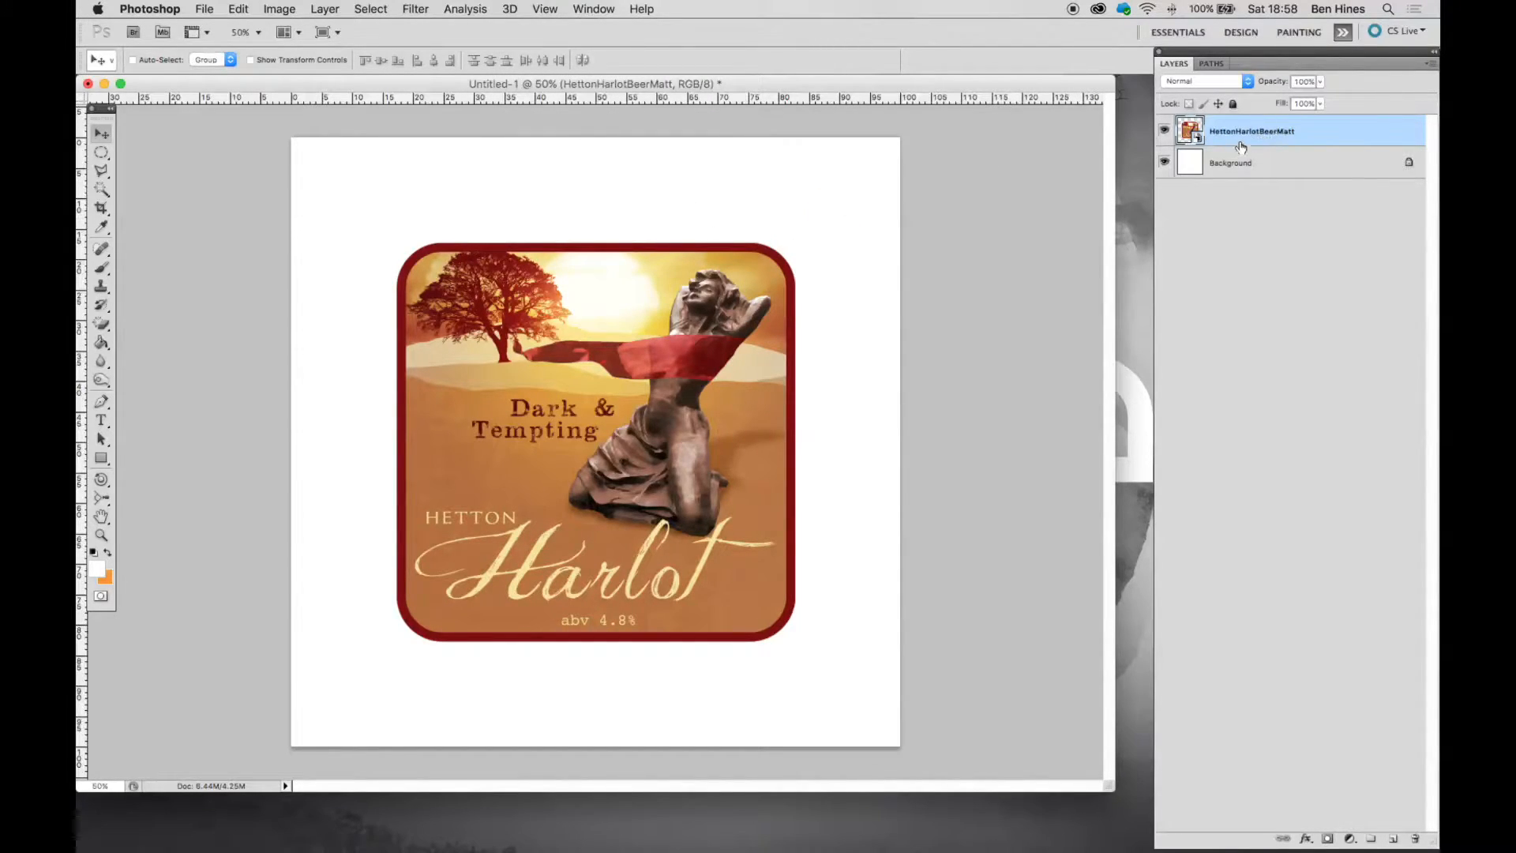
{"action": "right_click", "coordinate": [1304, 131]}
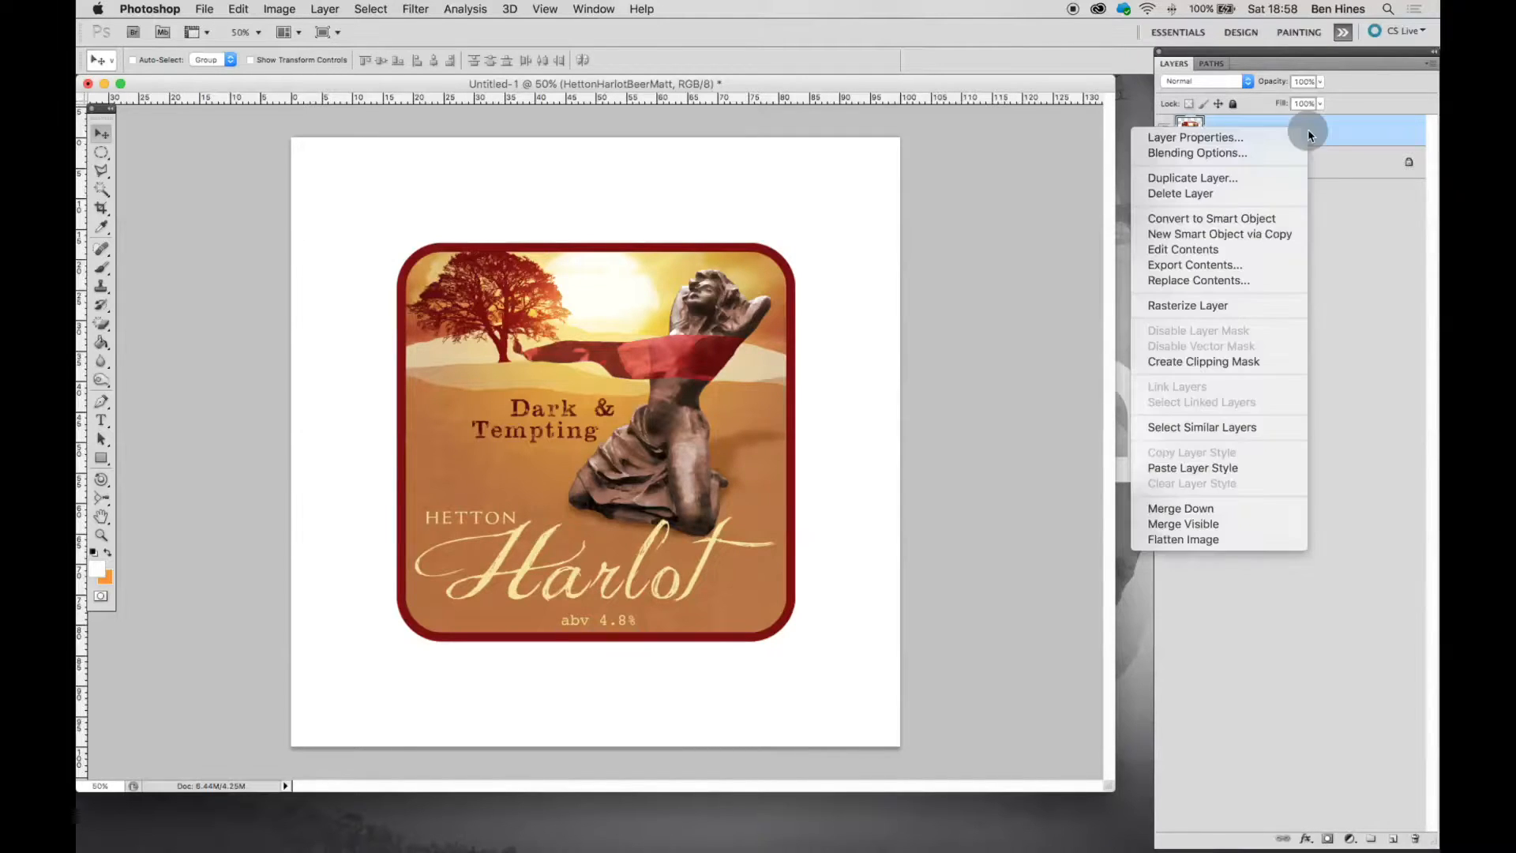
{"action": "left_click", "coordinate": [1253, 306]}
- Load the pixels of the HettonHarlotBeerMatt layer as a selection
{"action": "left_click", "coordinate": [513, 10]}
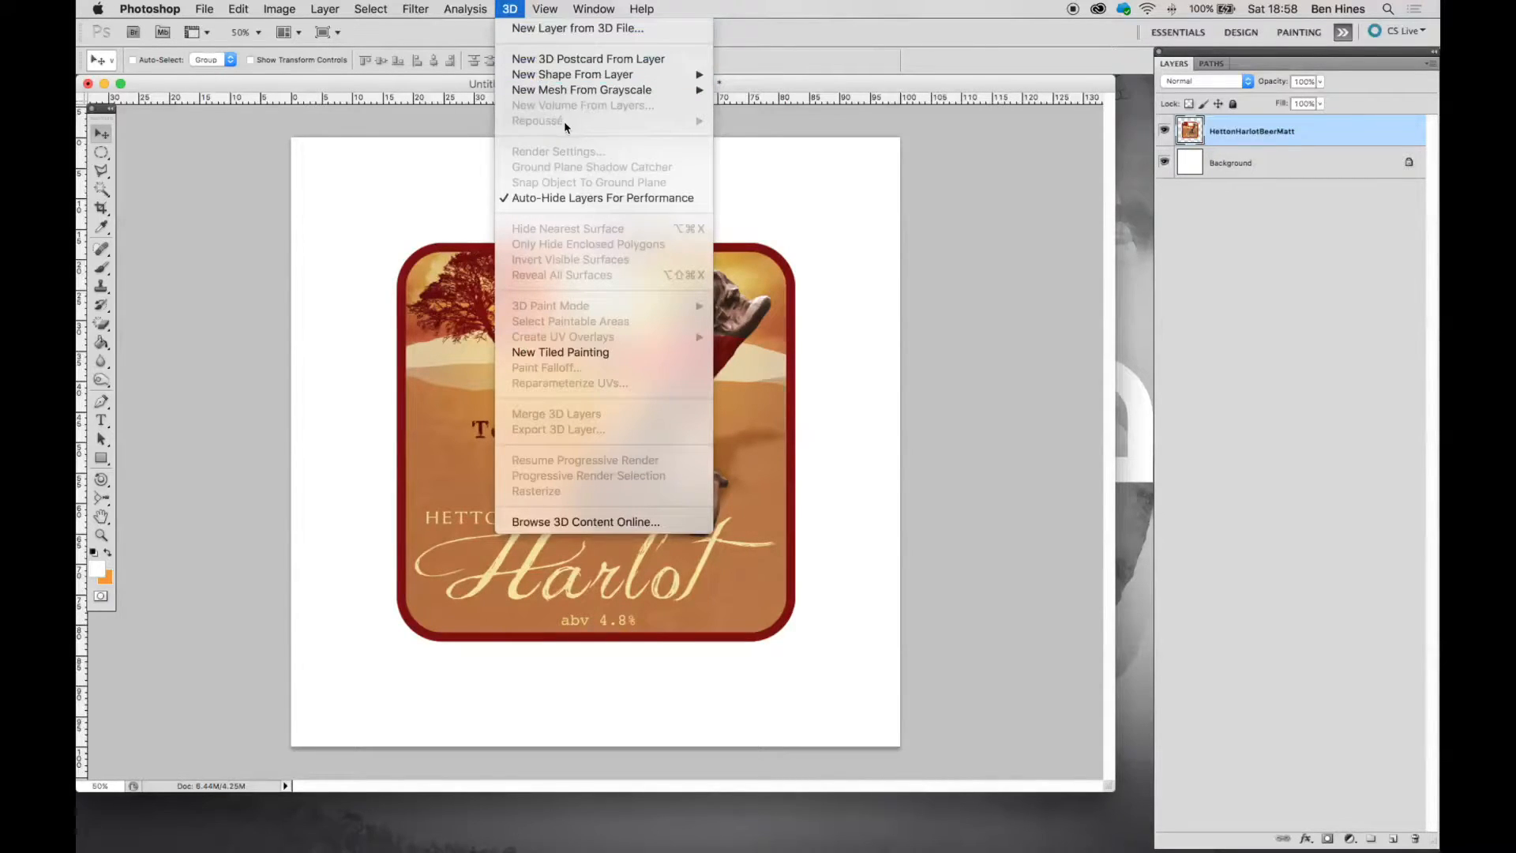
{"action": "left_click", "coordinate": [843, 180]}
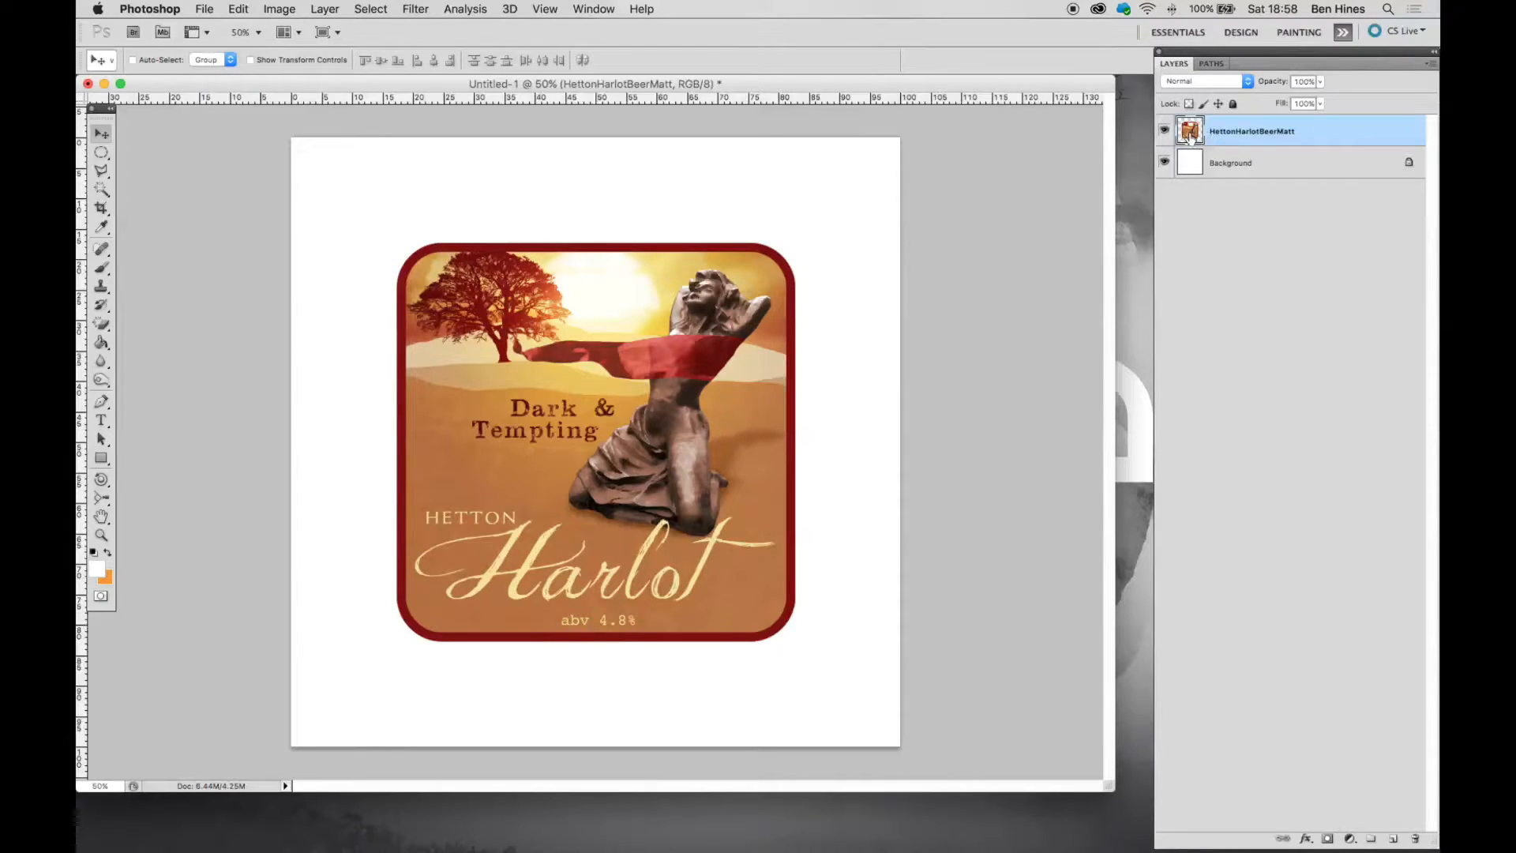
{"action": "right_click", "coordinate": [1249, 124]}
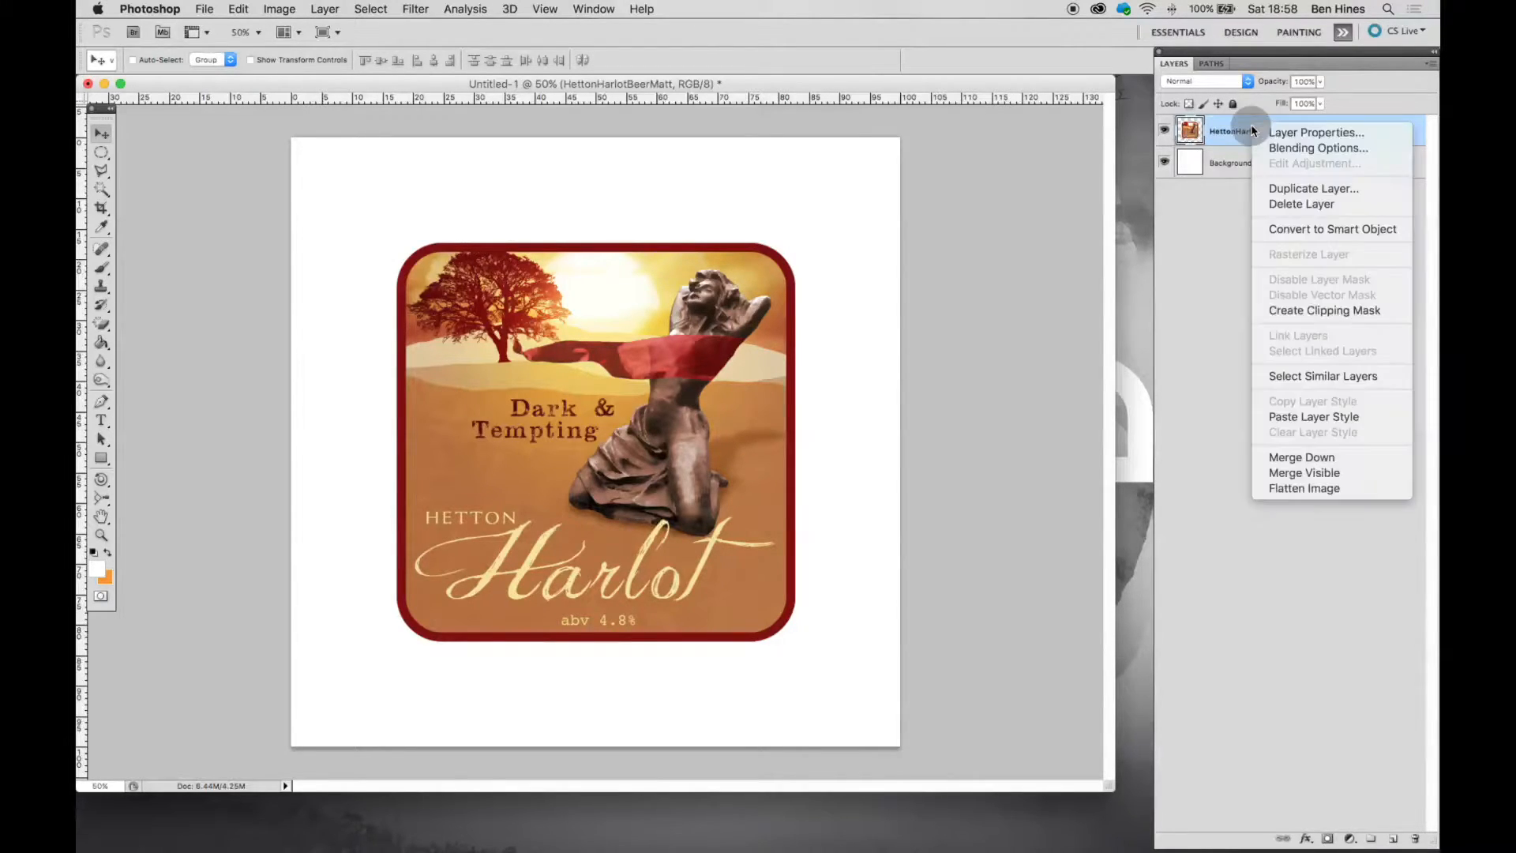
{"action": "right_click", "coordinate": [1192, 134]}
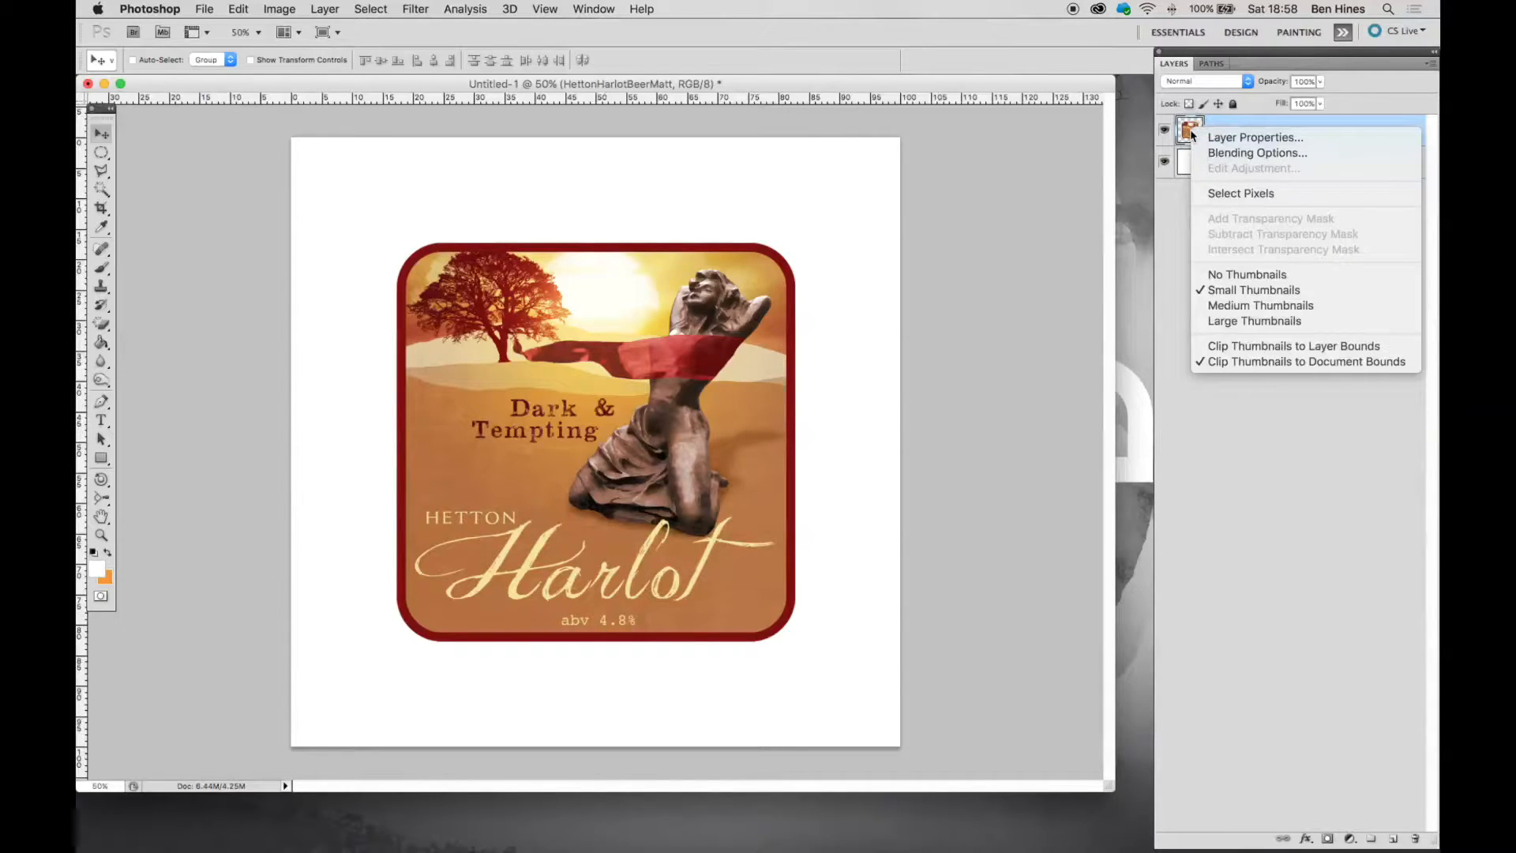
{"action": "left_click", "coordinate": [1241, 194]}
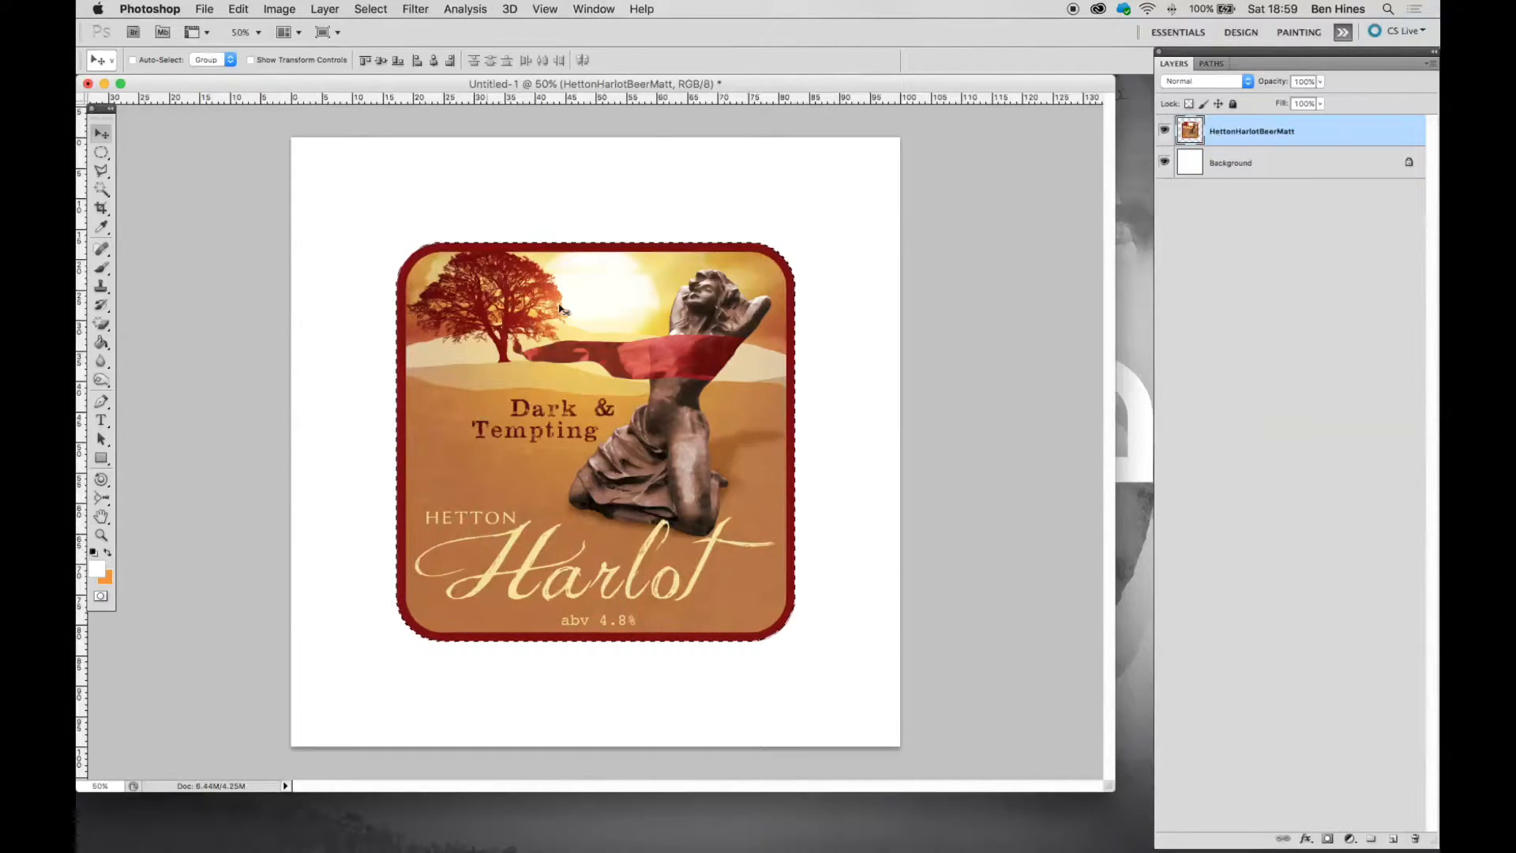
- Start a Repoussé object from the current selection and switch the display of the 3D ground plane off and on again
{"action": "left_click", "coordinate": [511, 9]}
{"action": "mouse_move", "coordinate": [671, 121]}
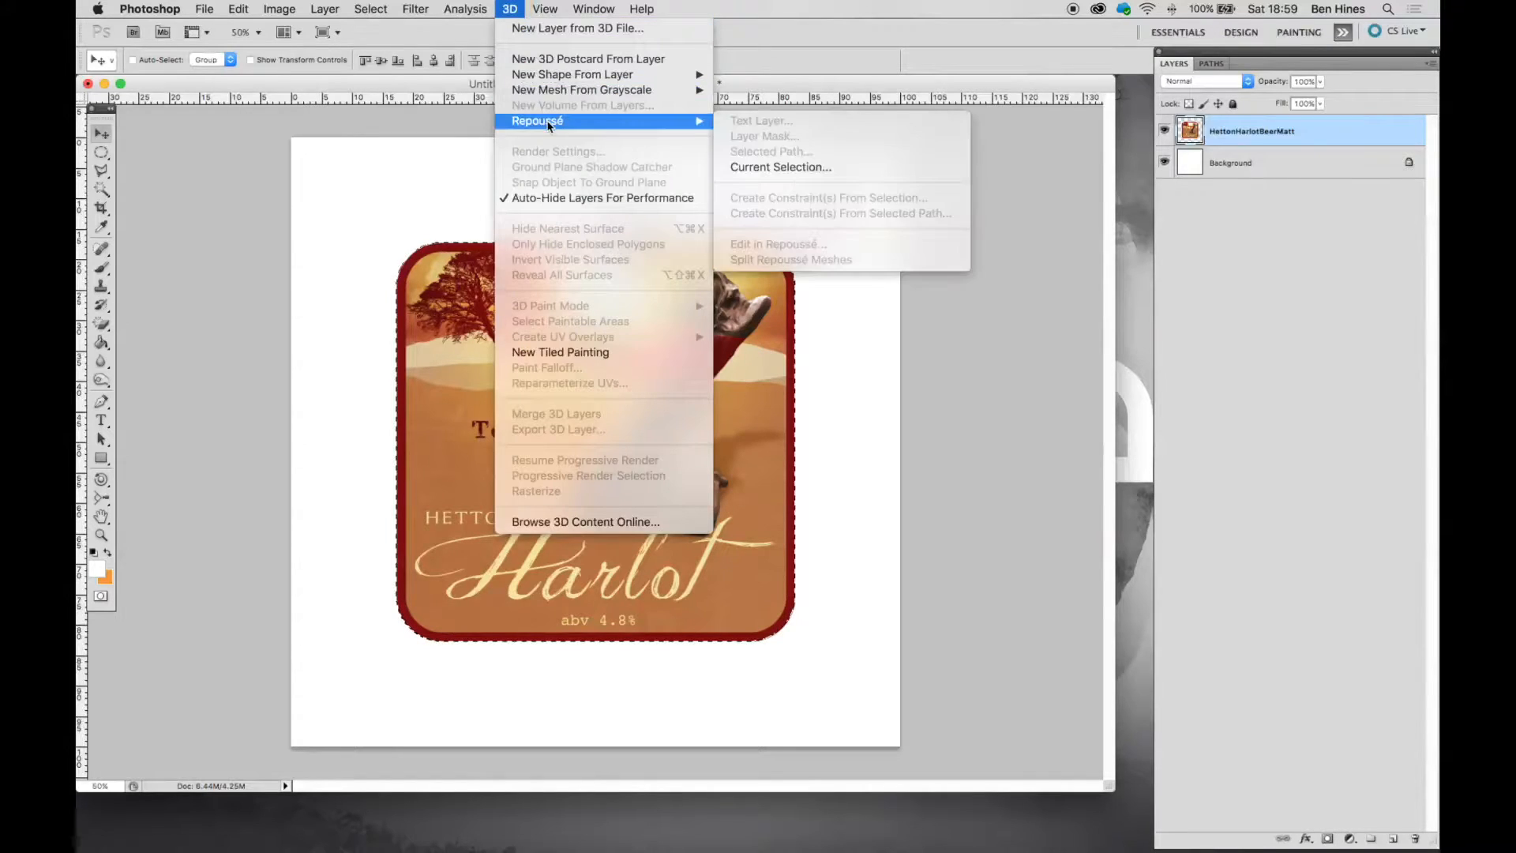
{"action": "left_click", "coordinate": [785, 168]}
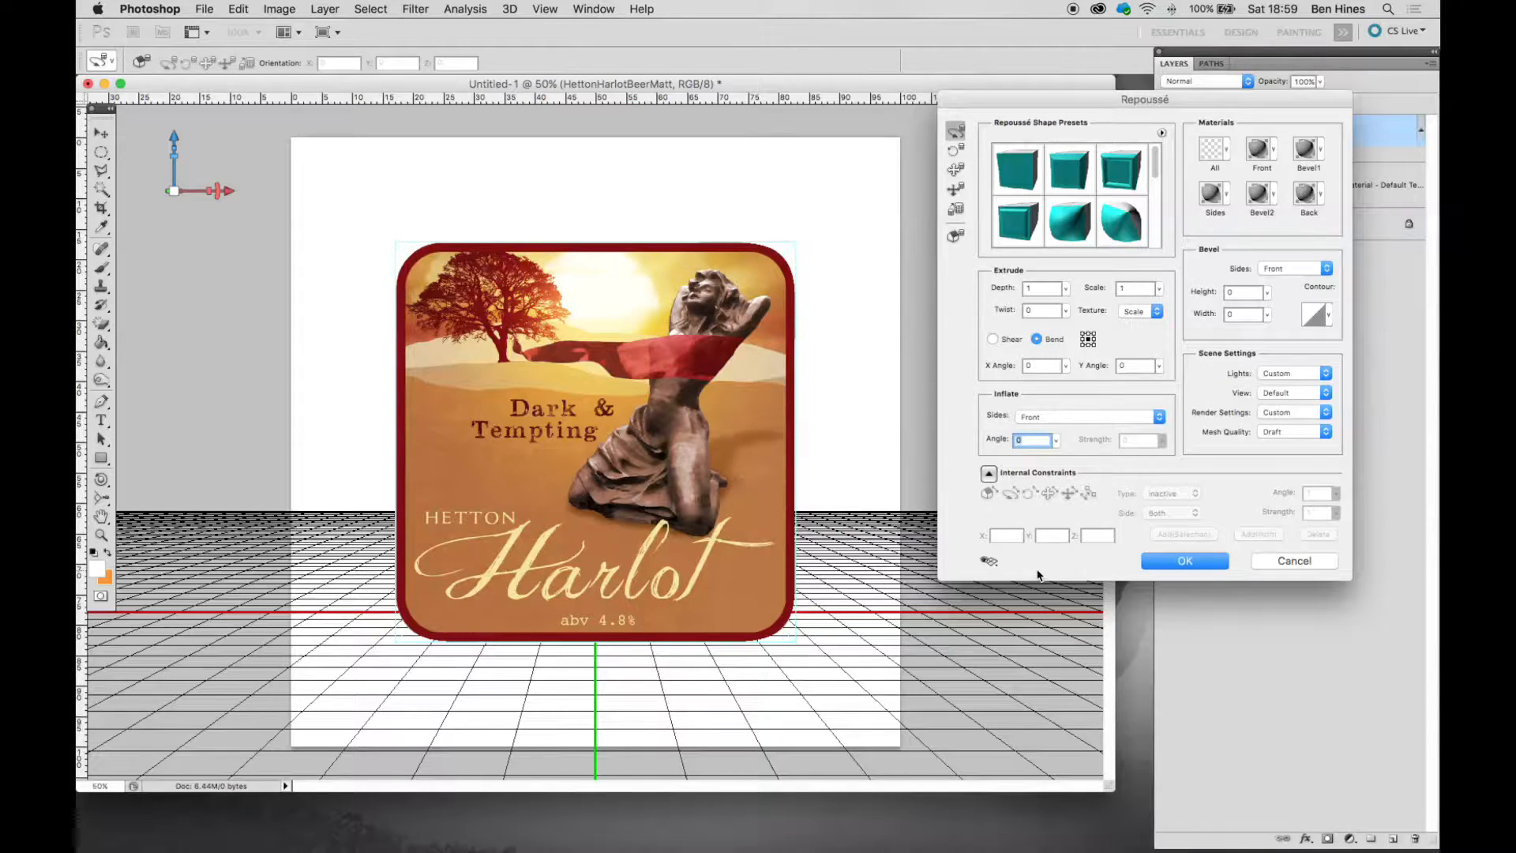
{"action": "left_click", "coordinate": [990, 560]}
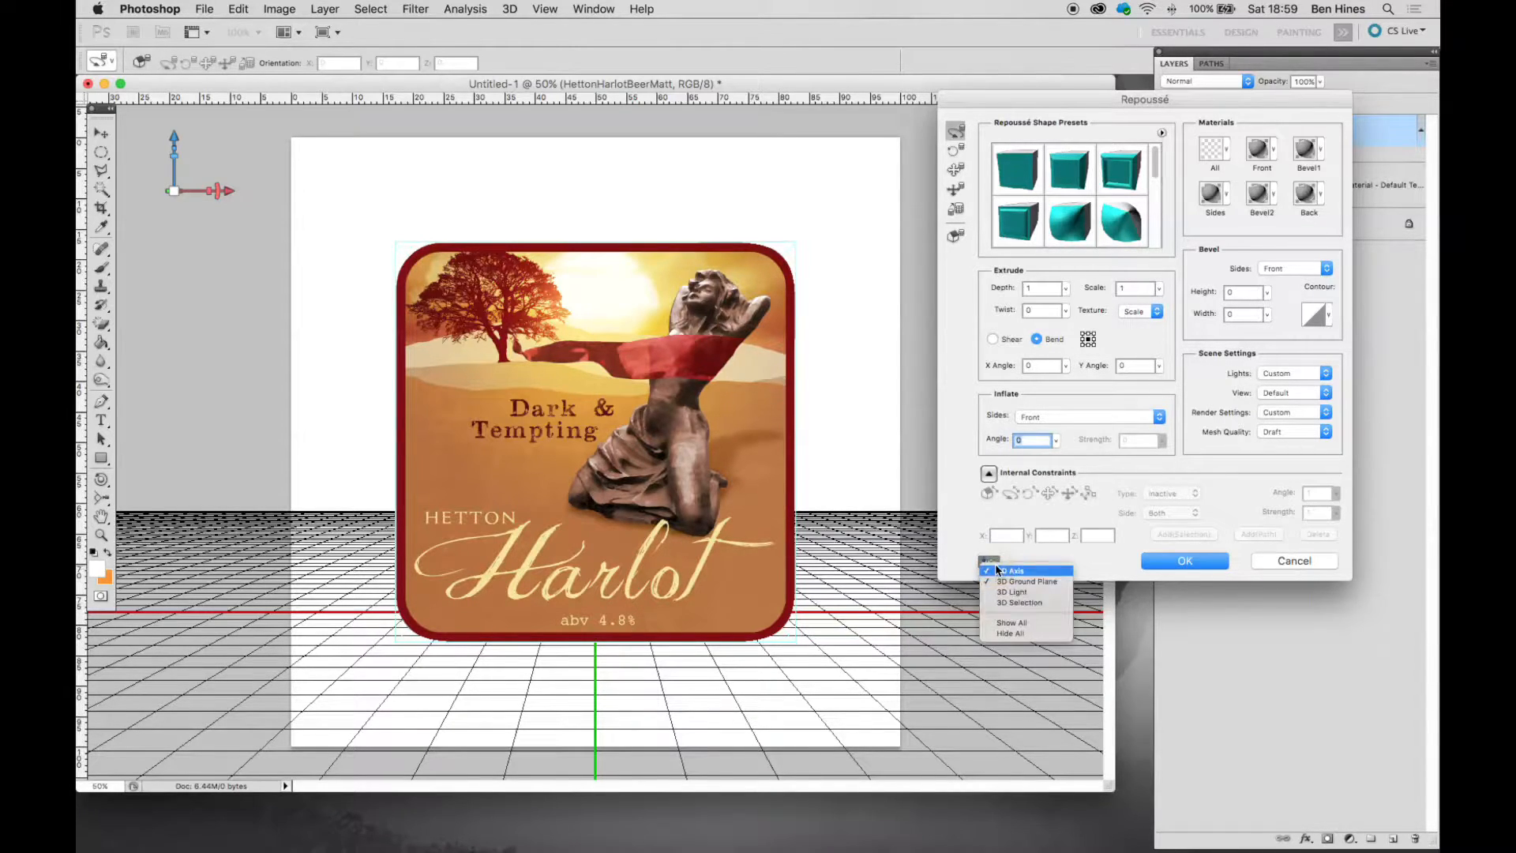
{"action": "left_click", "coordinate": [1047, 569]}
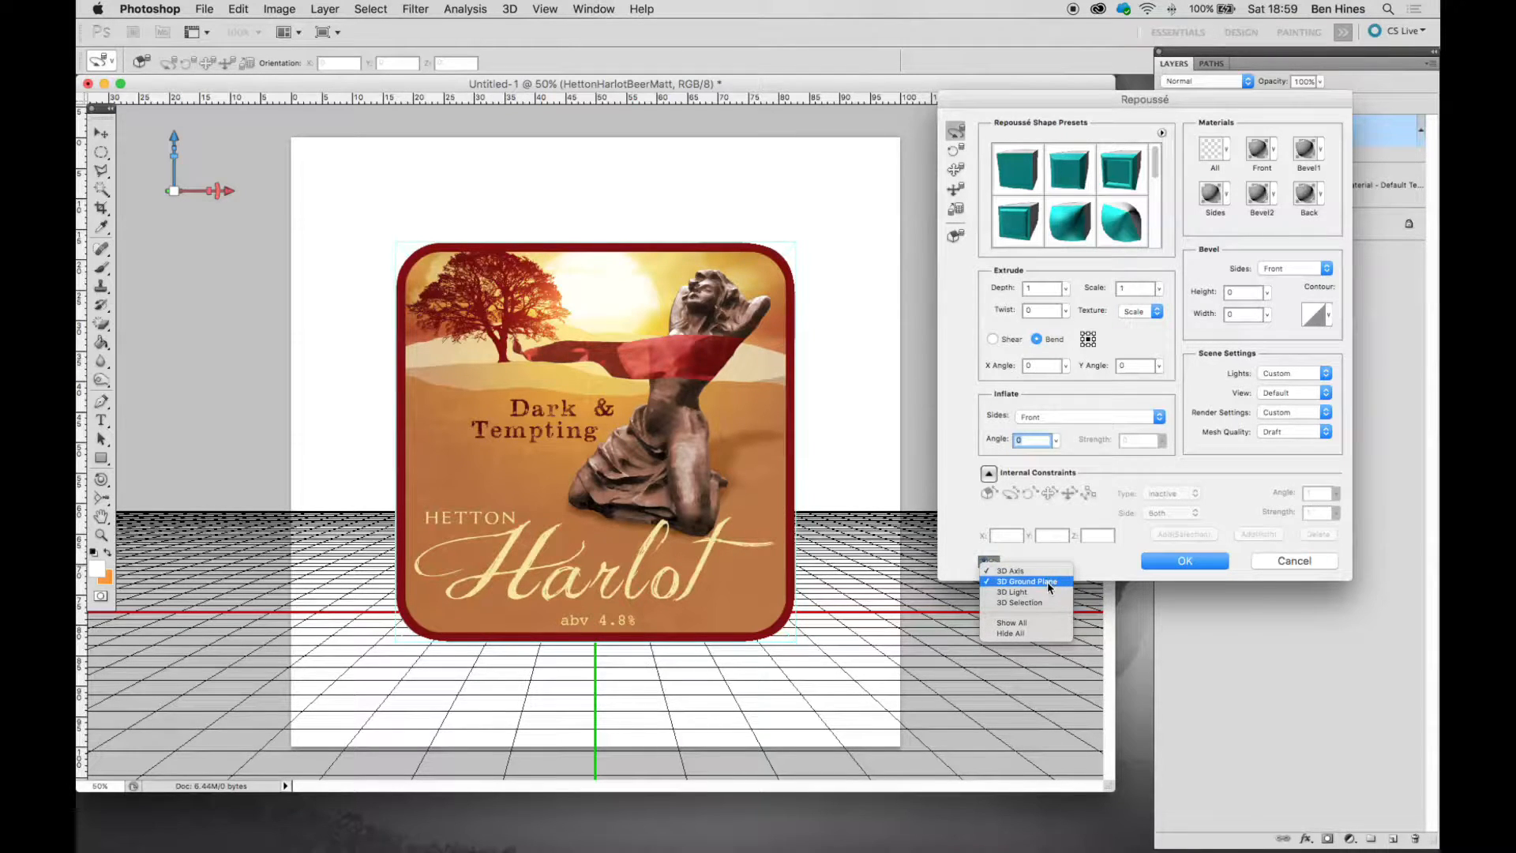
{"action": "left_click", "coordinate": [1046, 581]}
{"action": "left_click", "coordinate": [988, 561]}
{"action": "left_click", "coordinate": [1018, 582]}
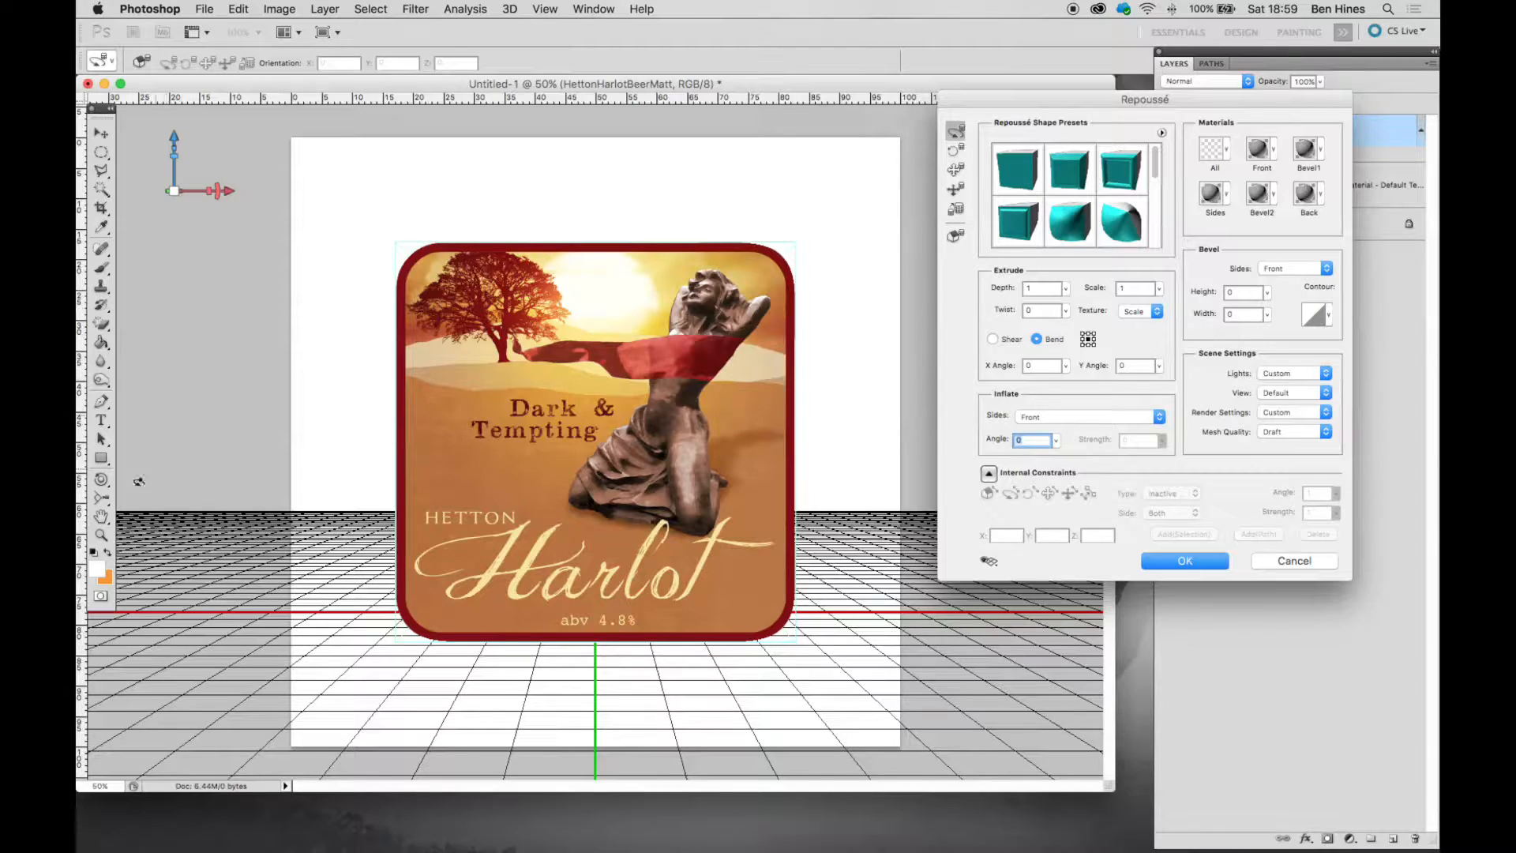
- Tilt the extruded beer mat back, try an extrusion depth of 0.01, and undo the Repoussé
{"action": "left_click", "coordinate": [101, 479]}
{"action": "left_click_drag", "start_coordinate": [609, 577], "coordinate": [618, 383]}
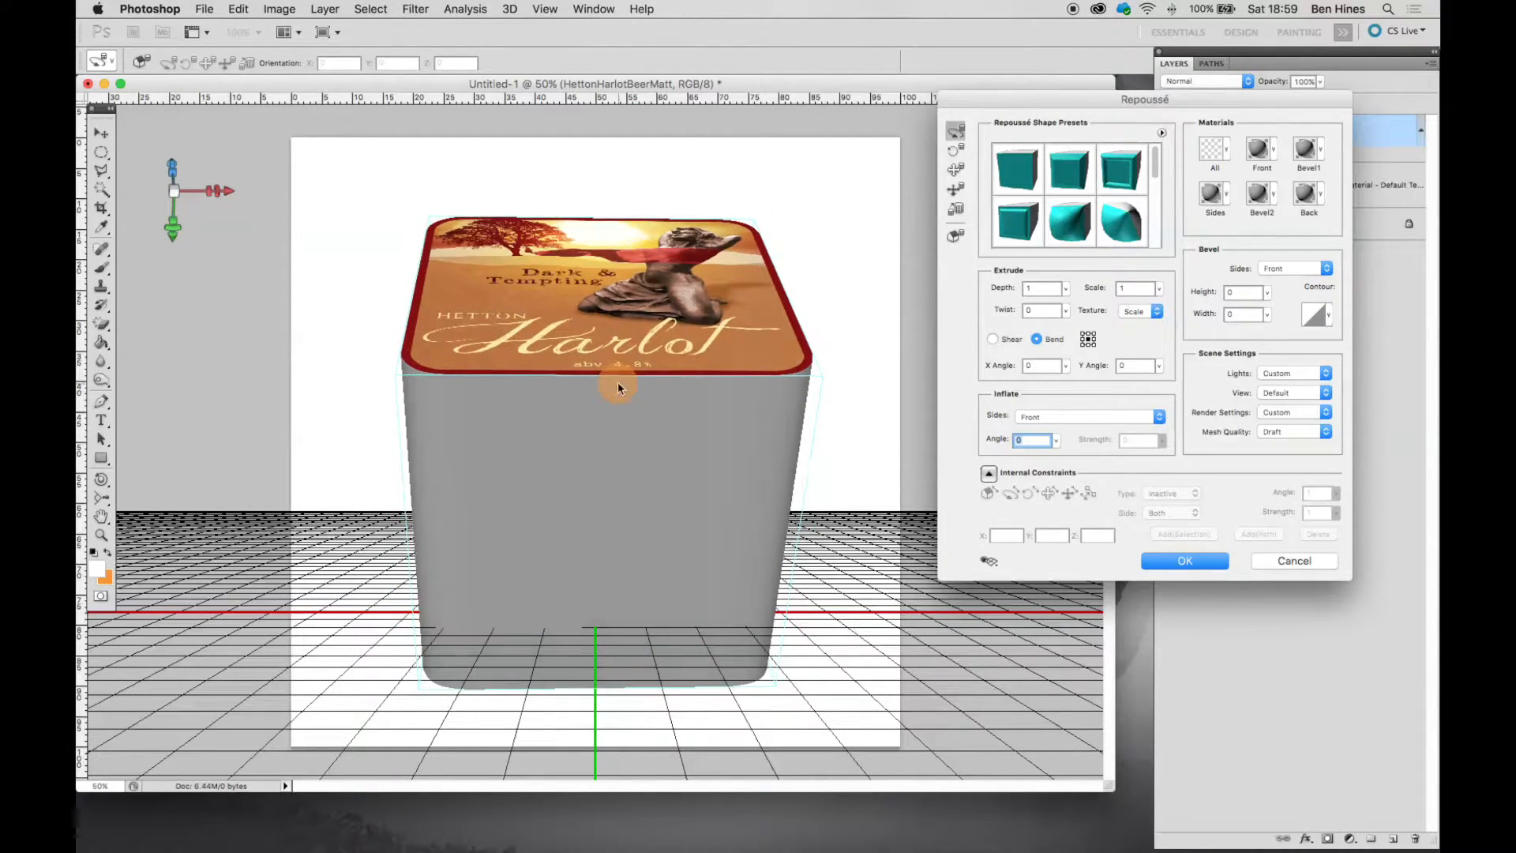
{"action": "left_click", "coordinate": [1033, 289]}
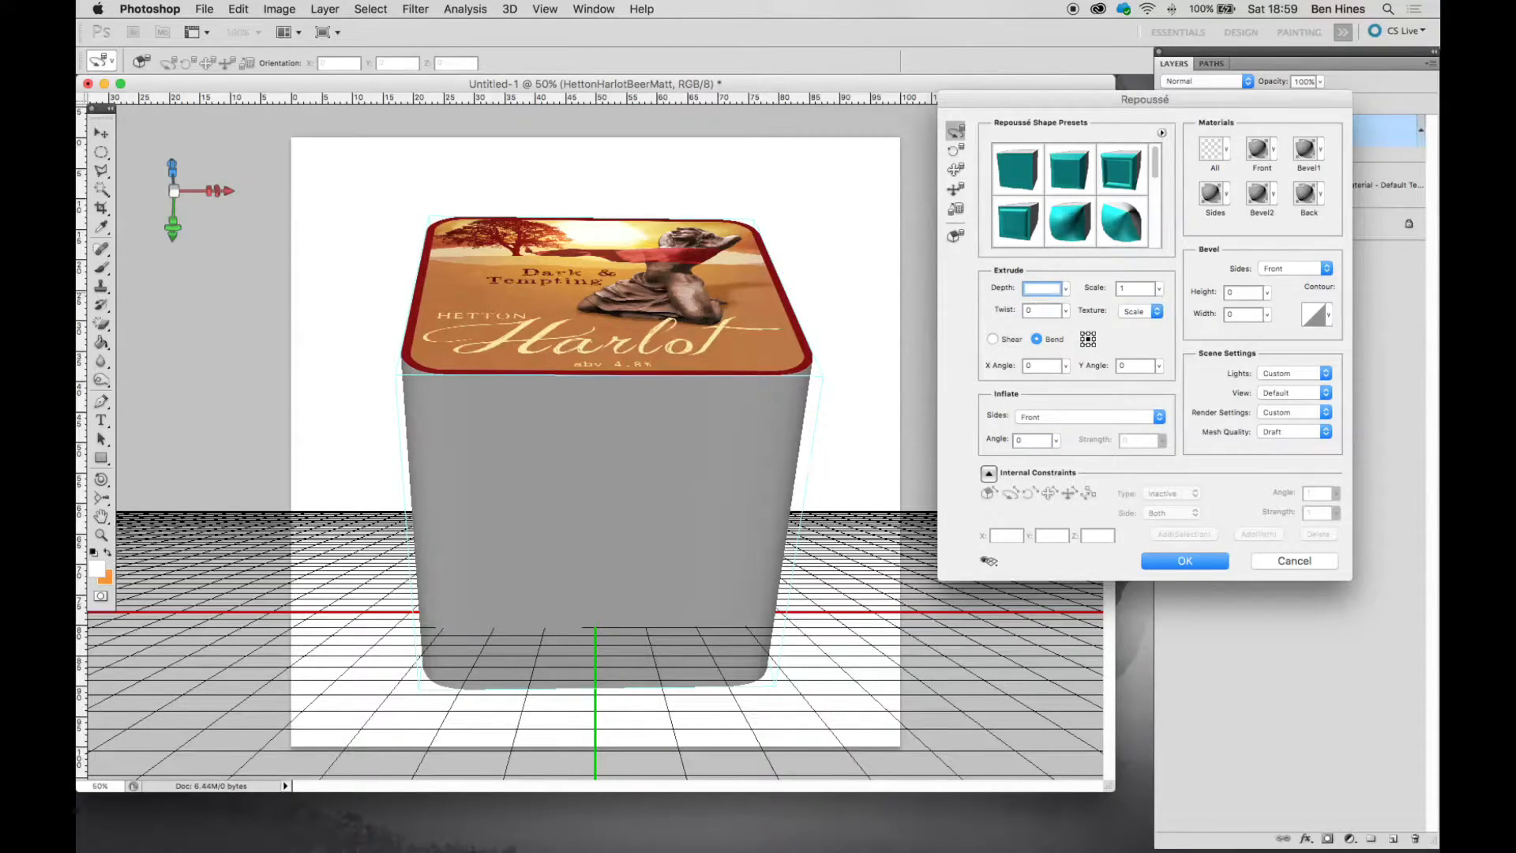
{"action": "type", "text": "0.01"}
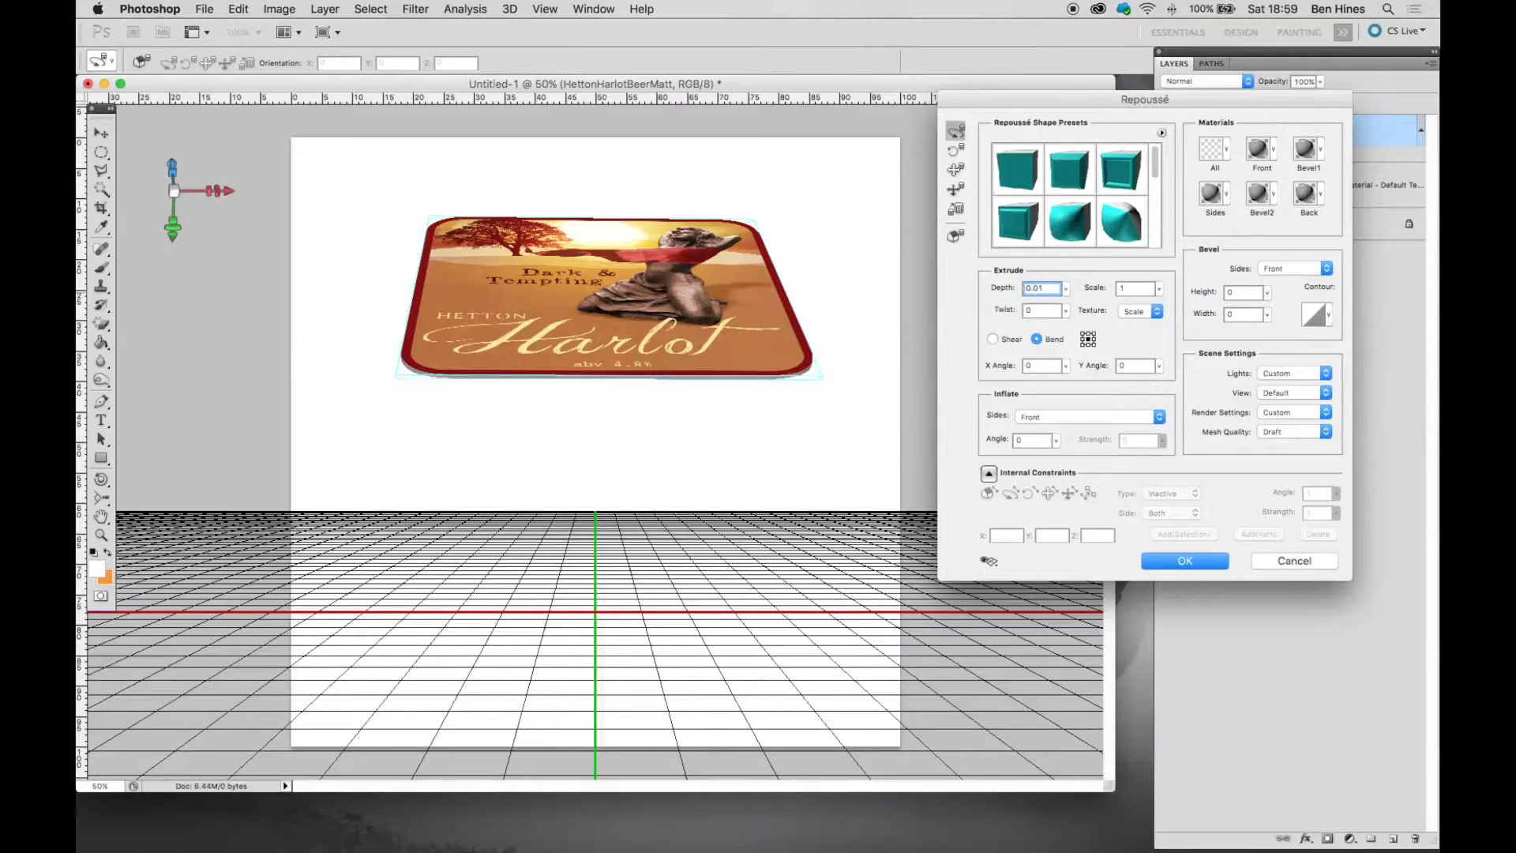
{"action": "key", "text": "Return"}
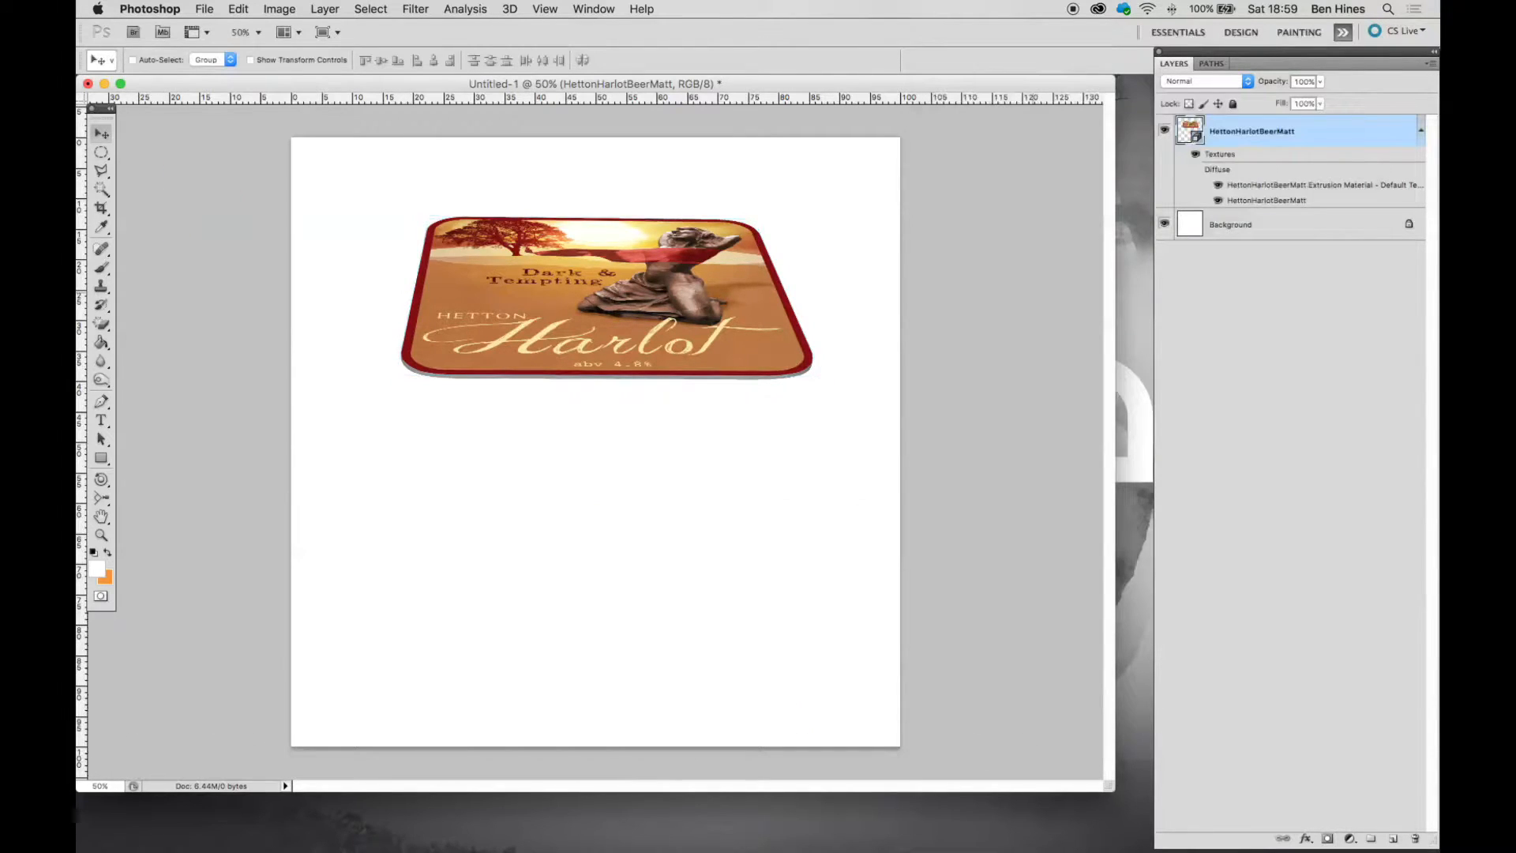
{"action": "key", "text": "super+z"}
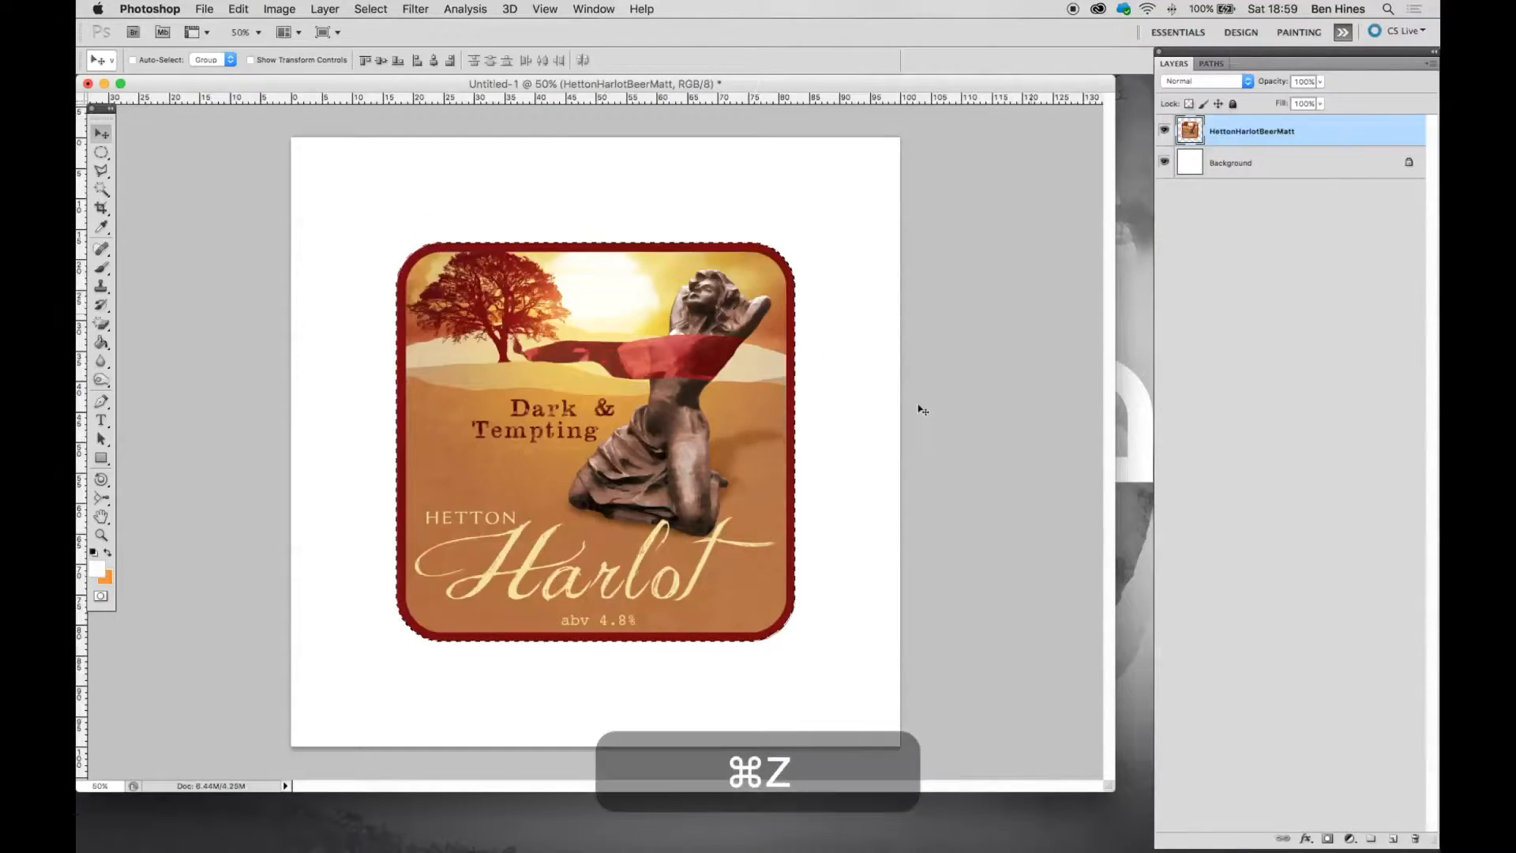
- Create a Repoussé object from the current selection with an extrusion depth of 0.01
{"action": "left_click", "coordinate": [509, 8]}
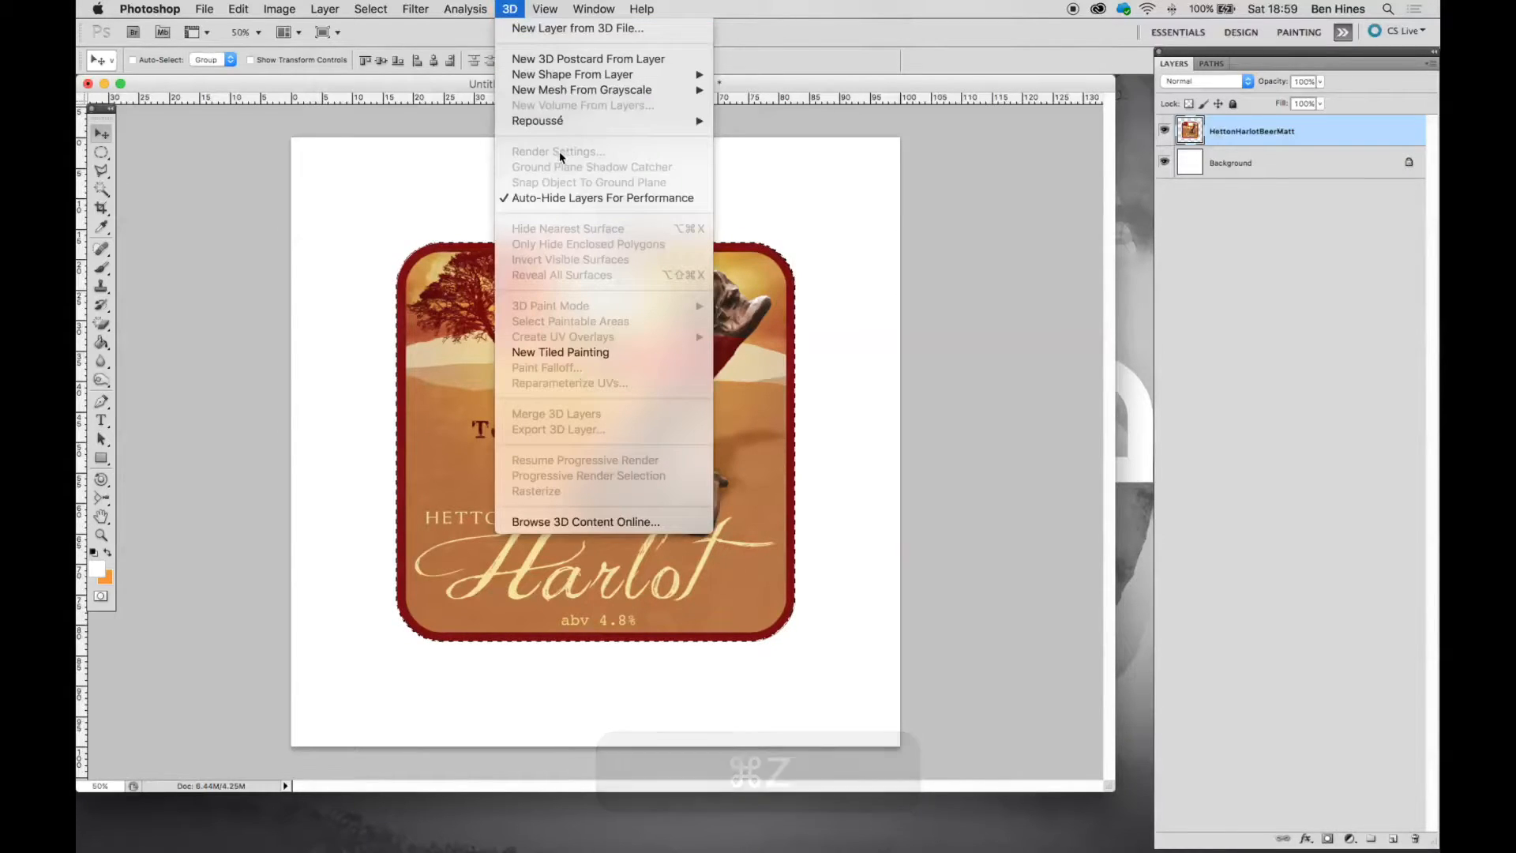
{"action": "mouse_move", "coordinate": [559, 131]}
{"action": "left_click", "coordinate": [770, 165]}
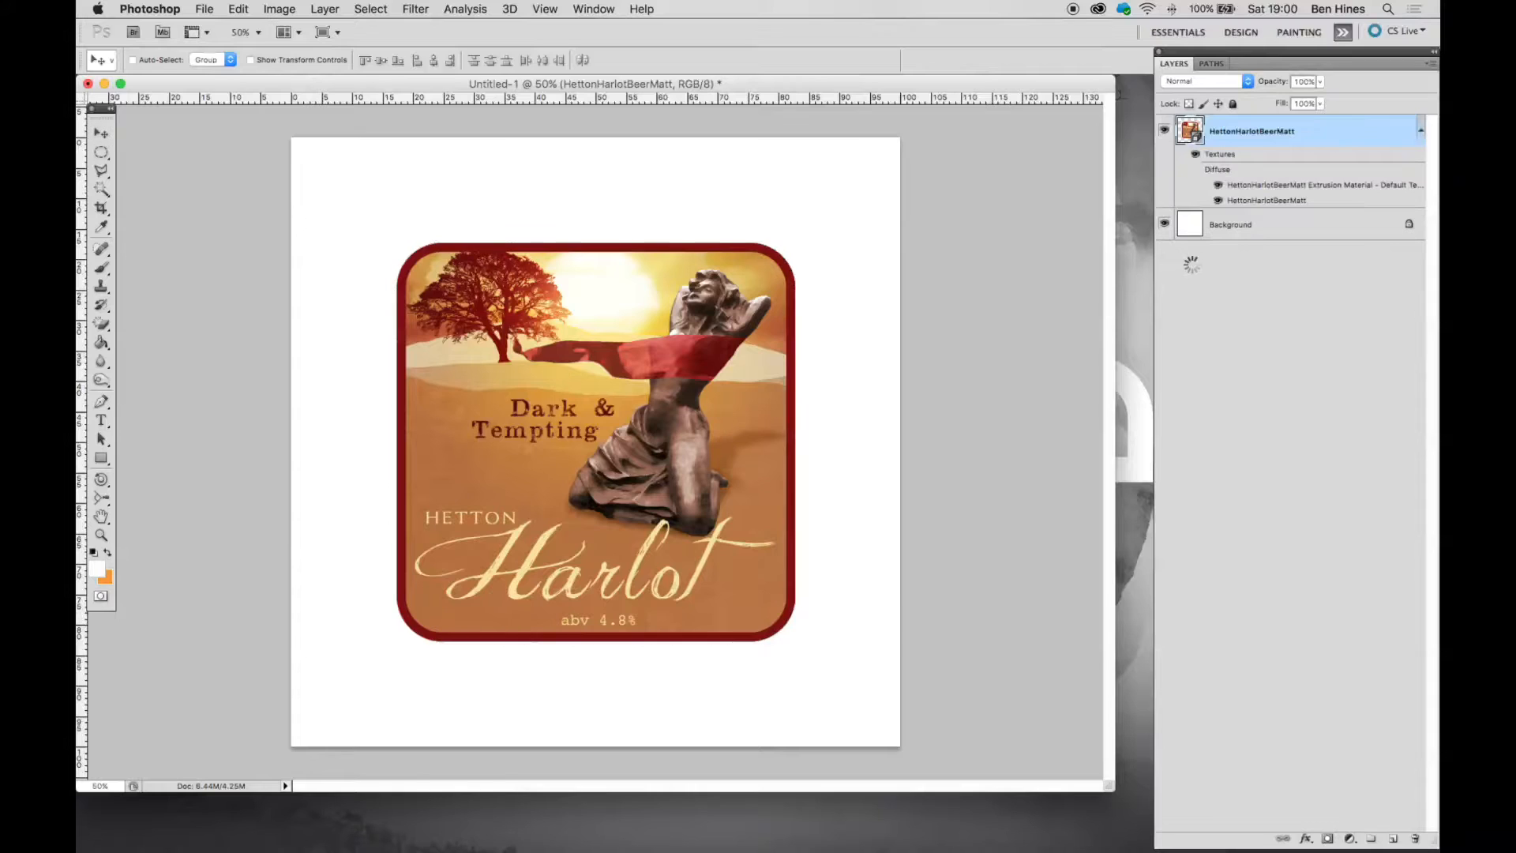
{"action": "double_click", "coordinate": [1029, 289]}
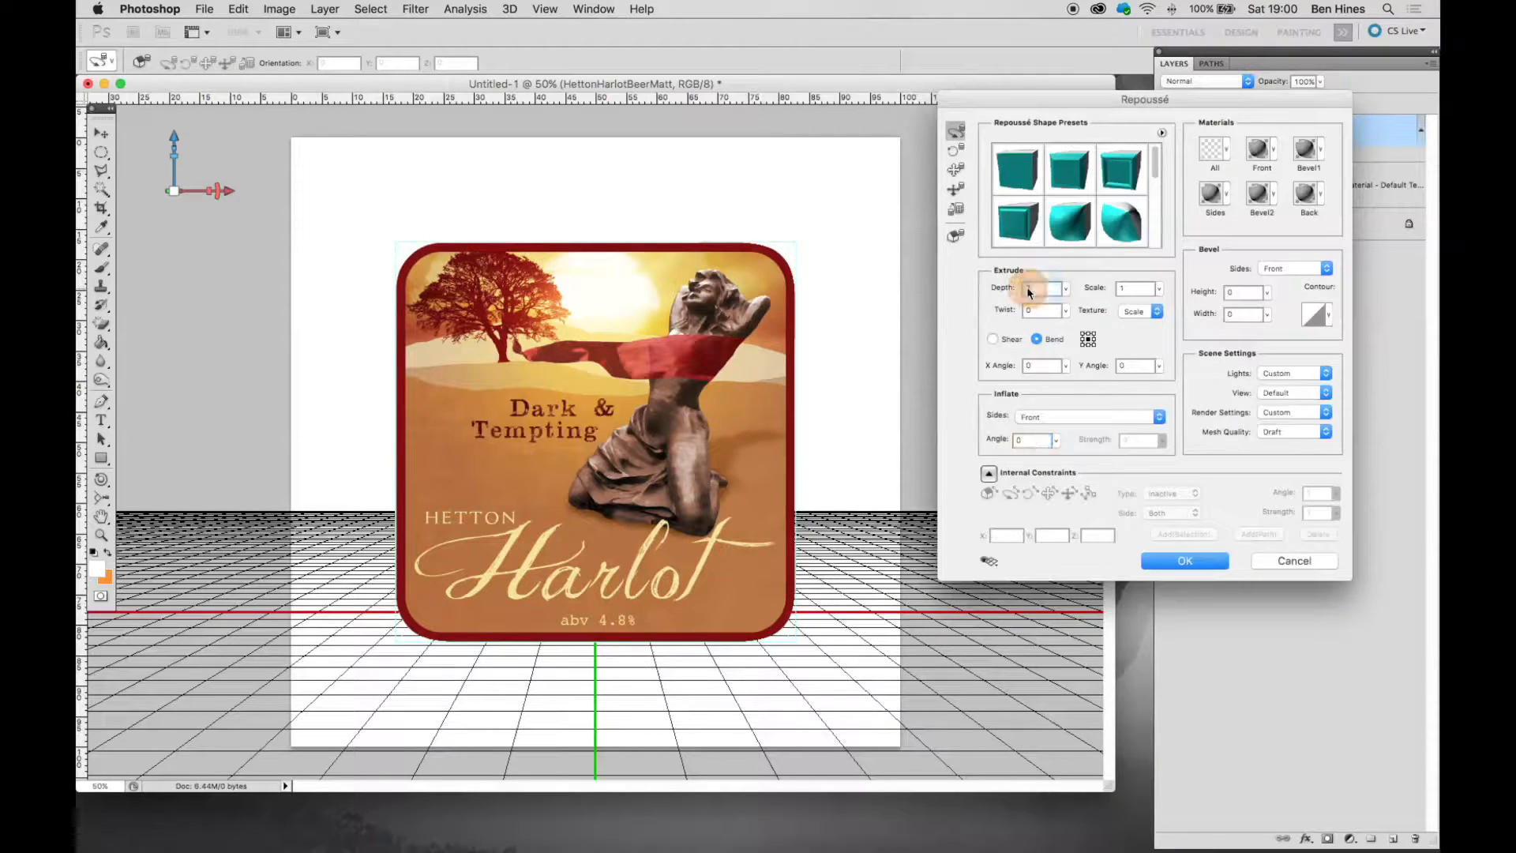
{"action": "type", "text": ".01"}
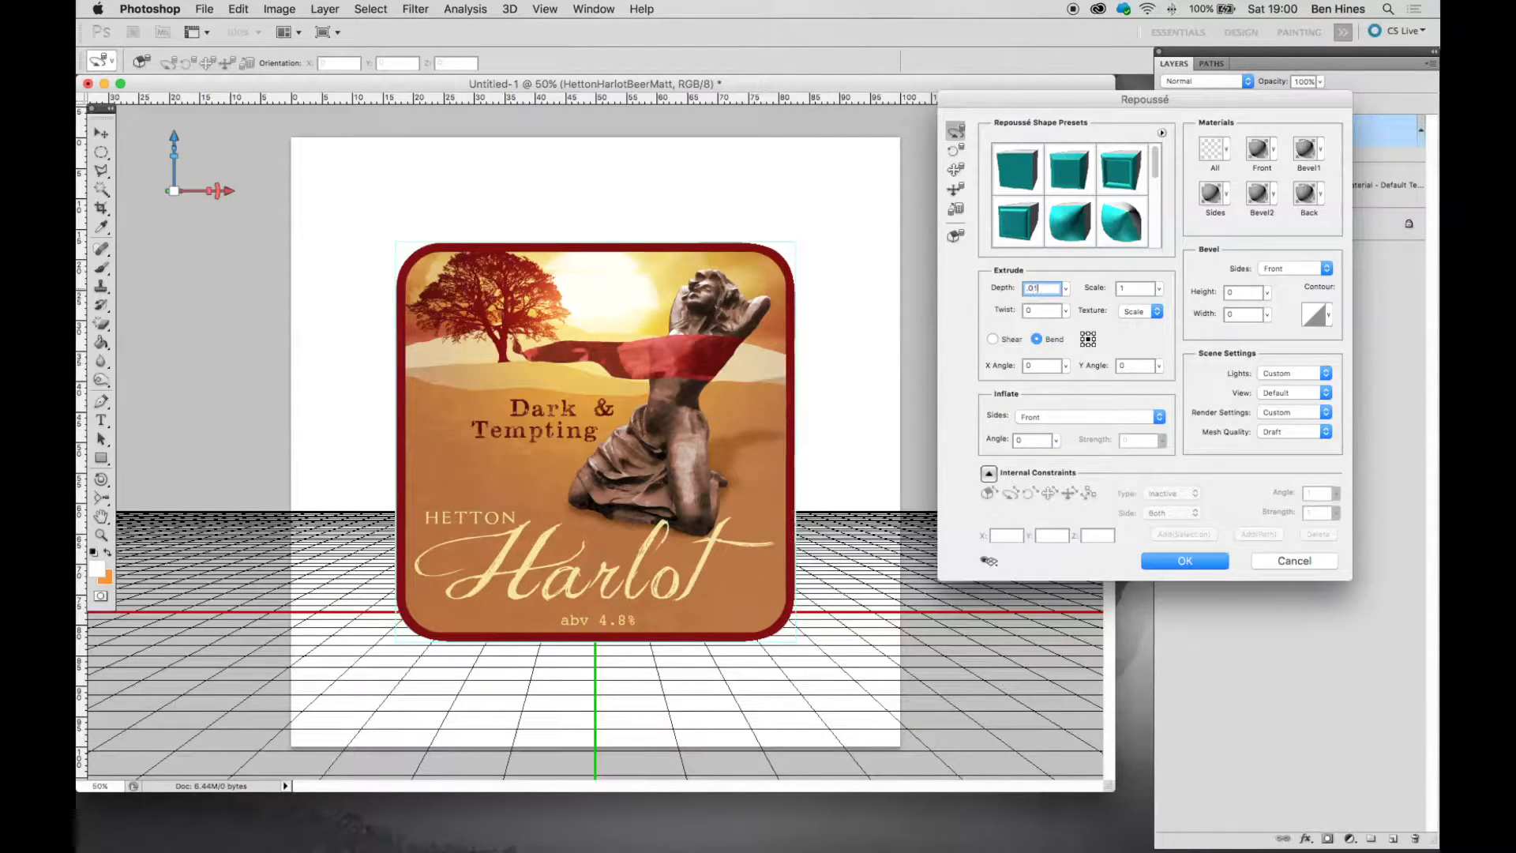
{"action": "left_click", "coordinate": [1182, 563]}
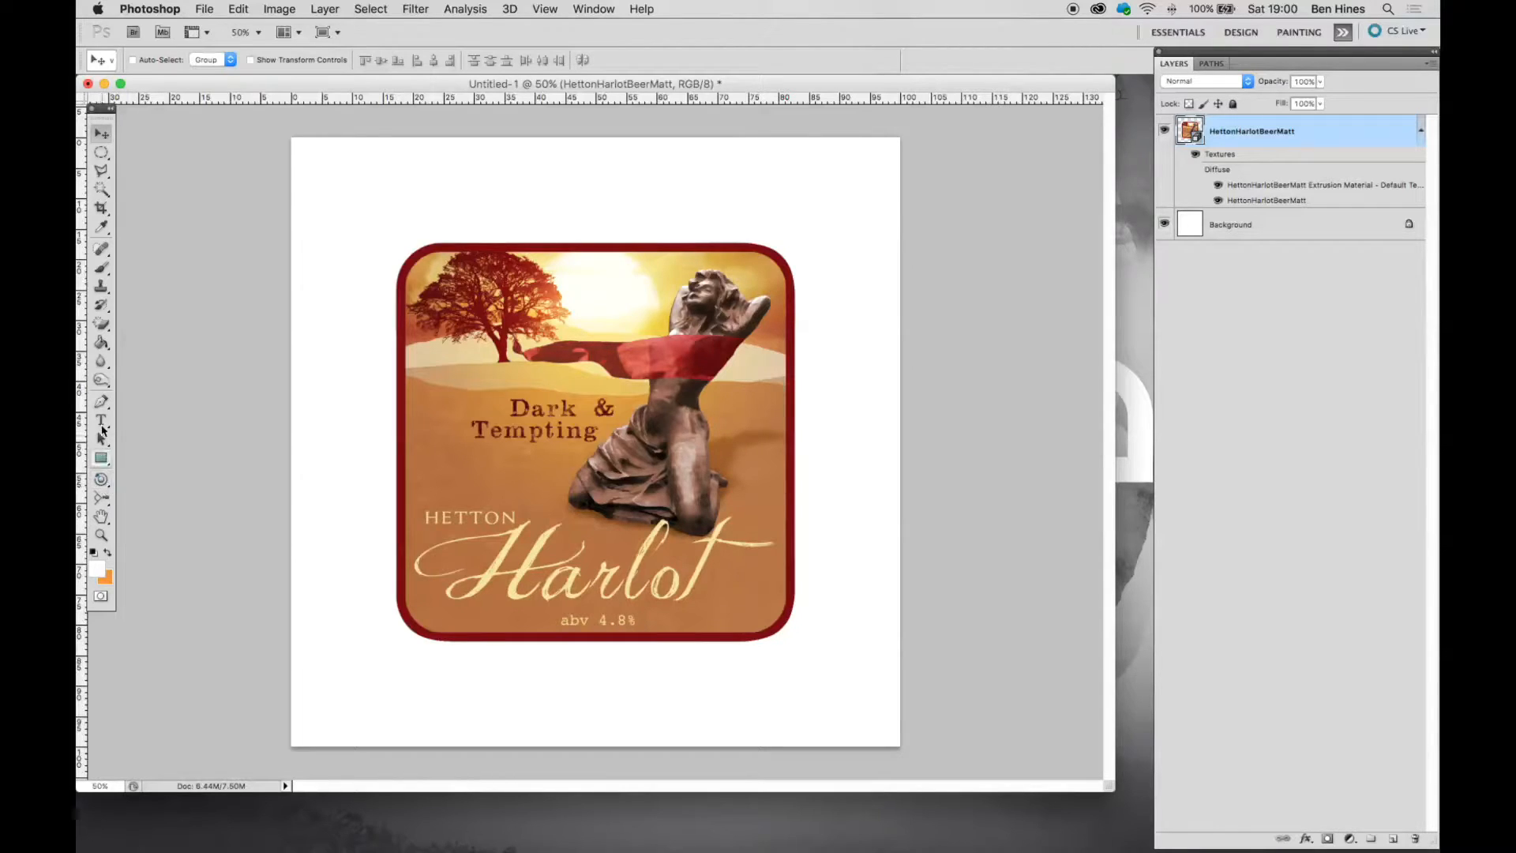
- Set the 3D camera view of the beer mat to Top
{"action": "left_click", "coordinate": [102, 505]}
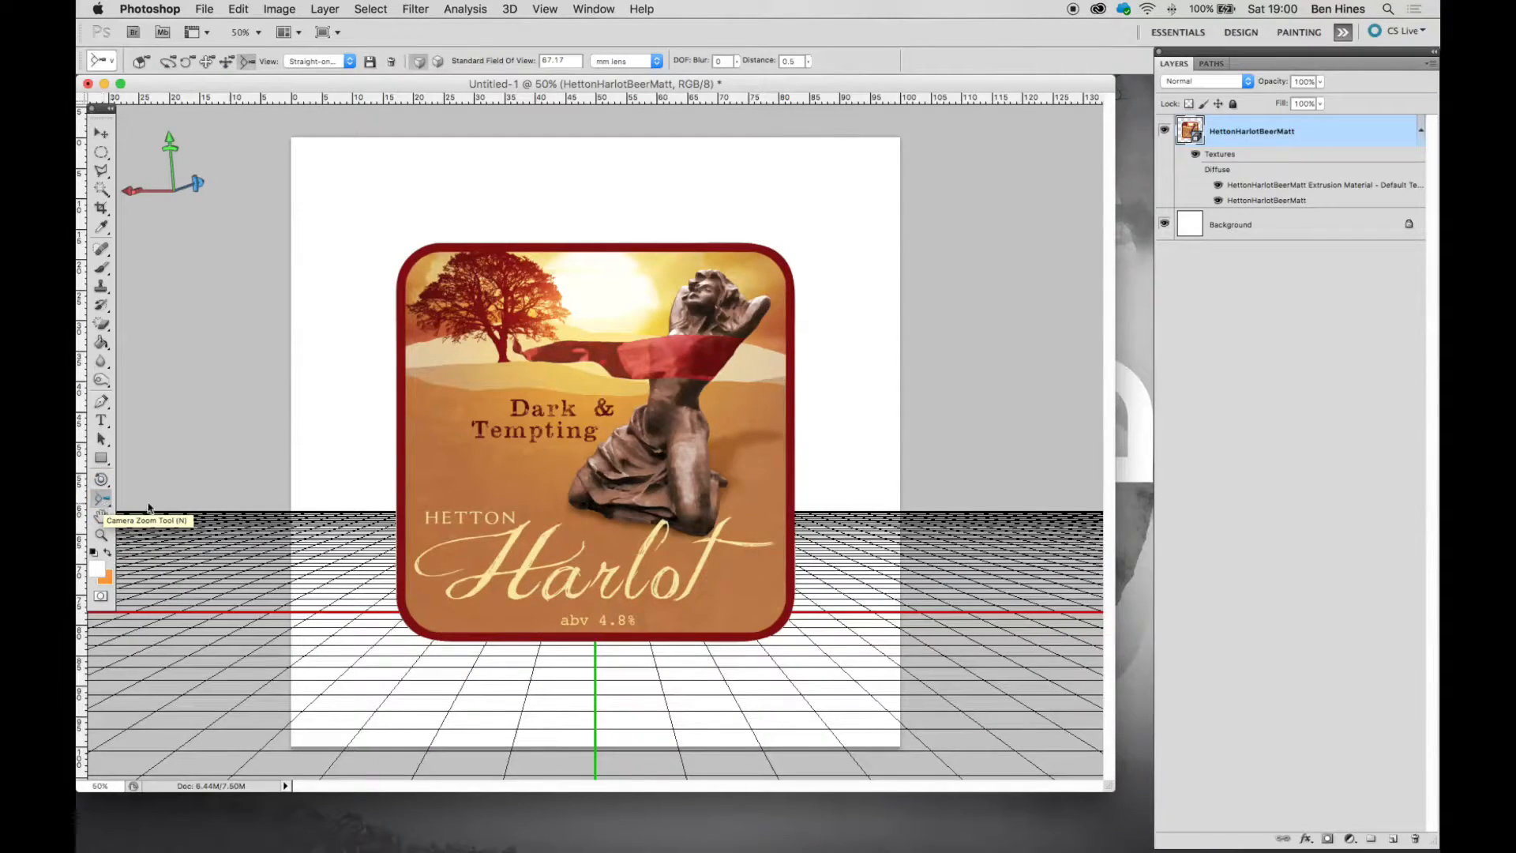
{"action": "left_click", "coordinate": [102, 481]}
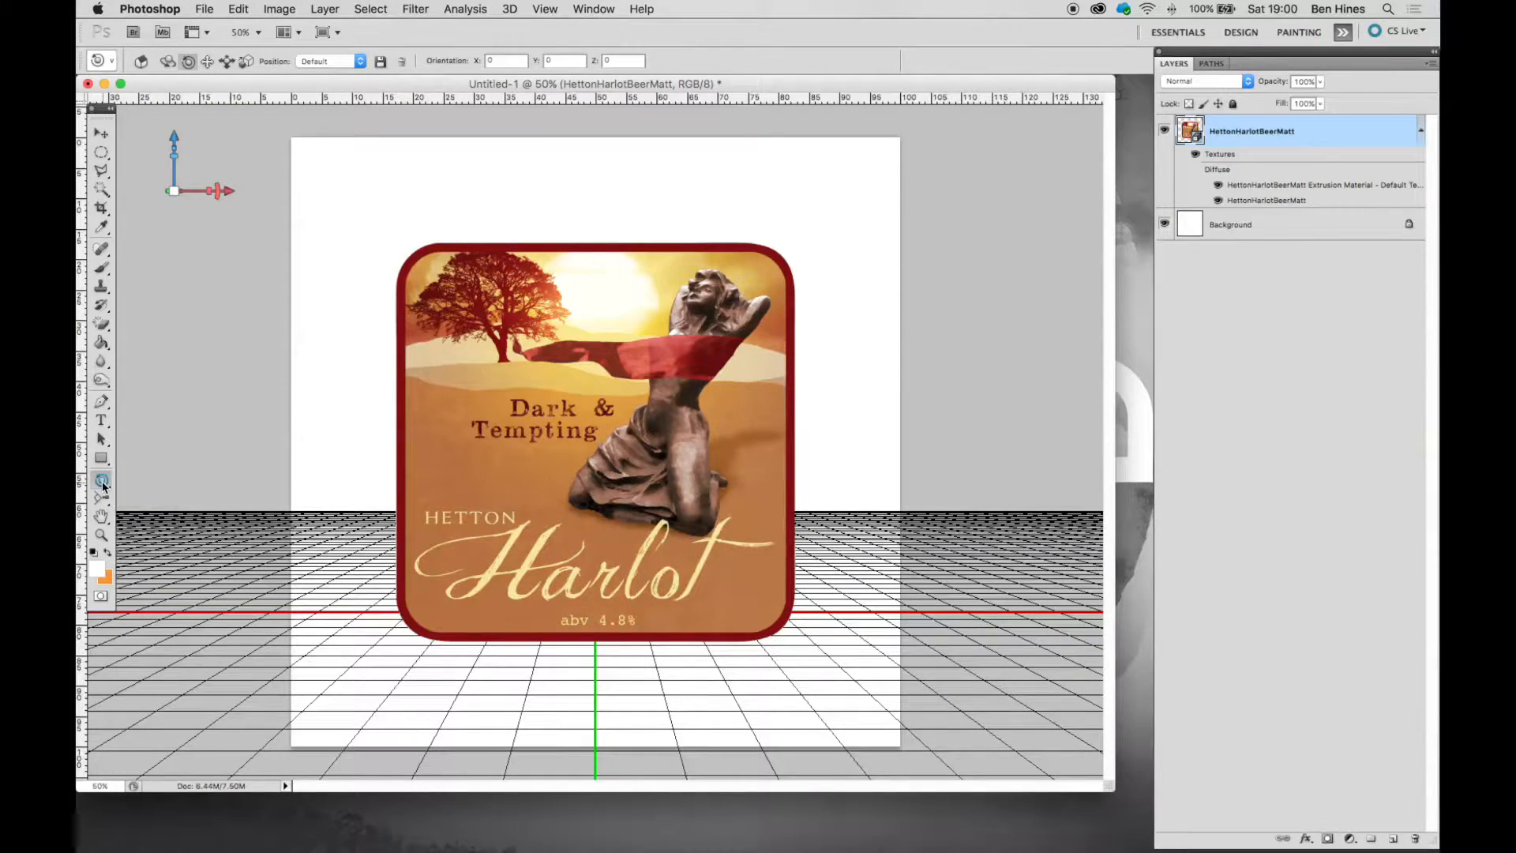
{"action": "left_click", "coordinate": [103, 501]}
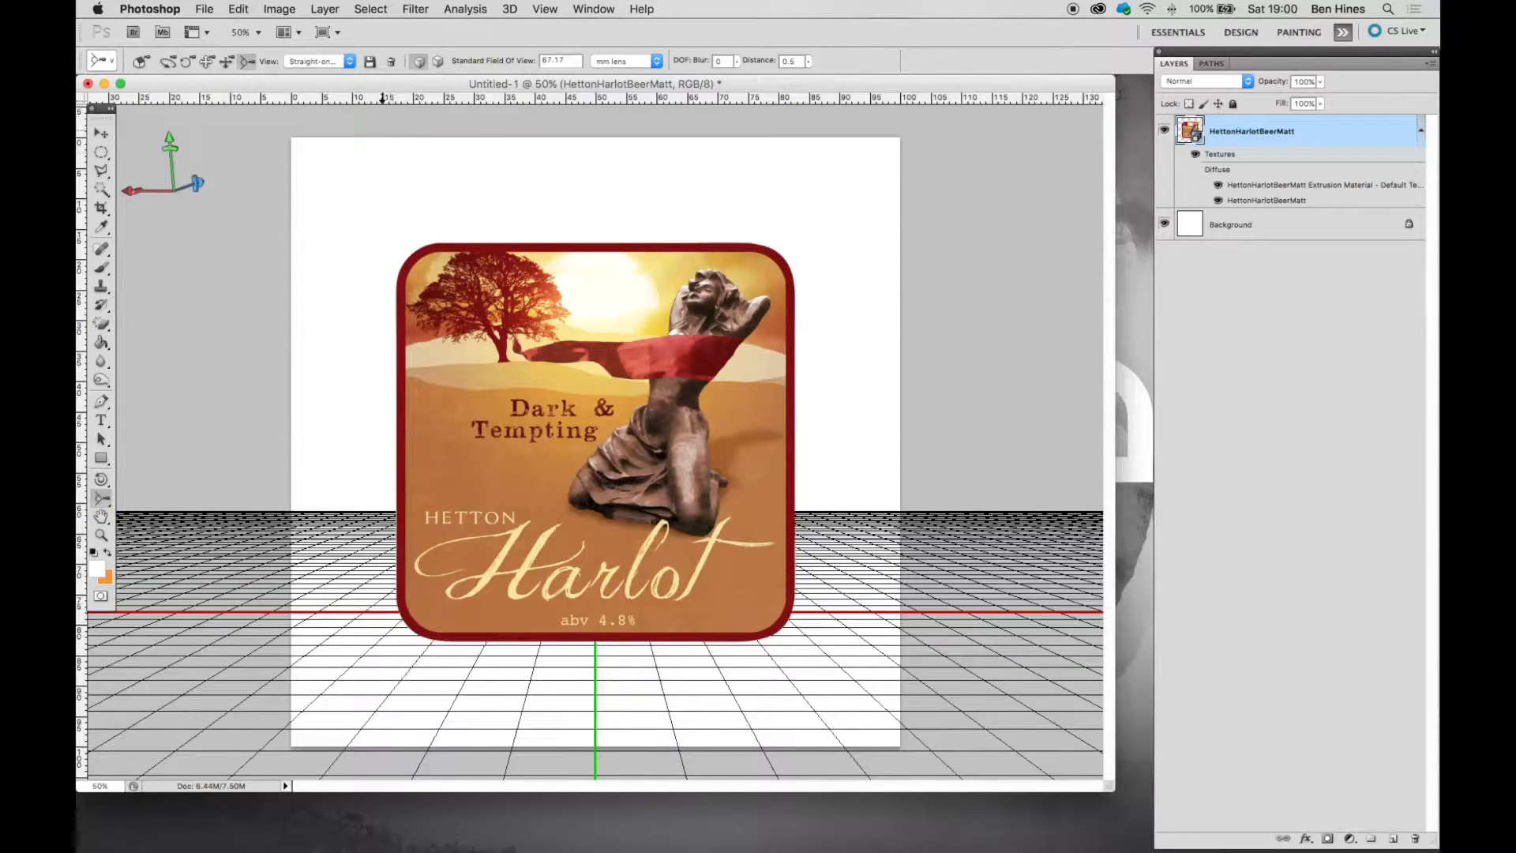
{"action": "left_click", "coordinate": [349, 61]}
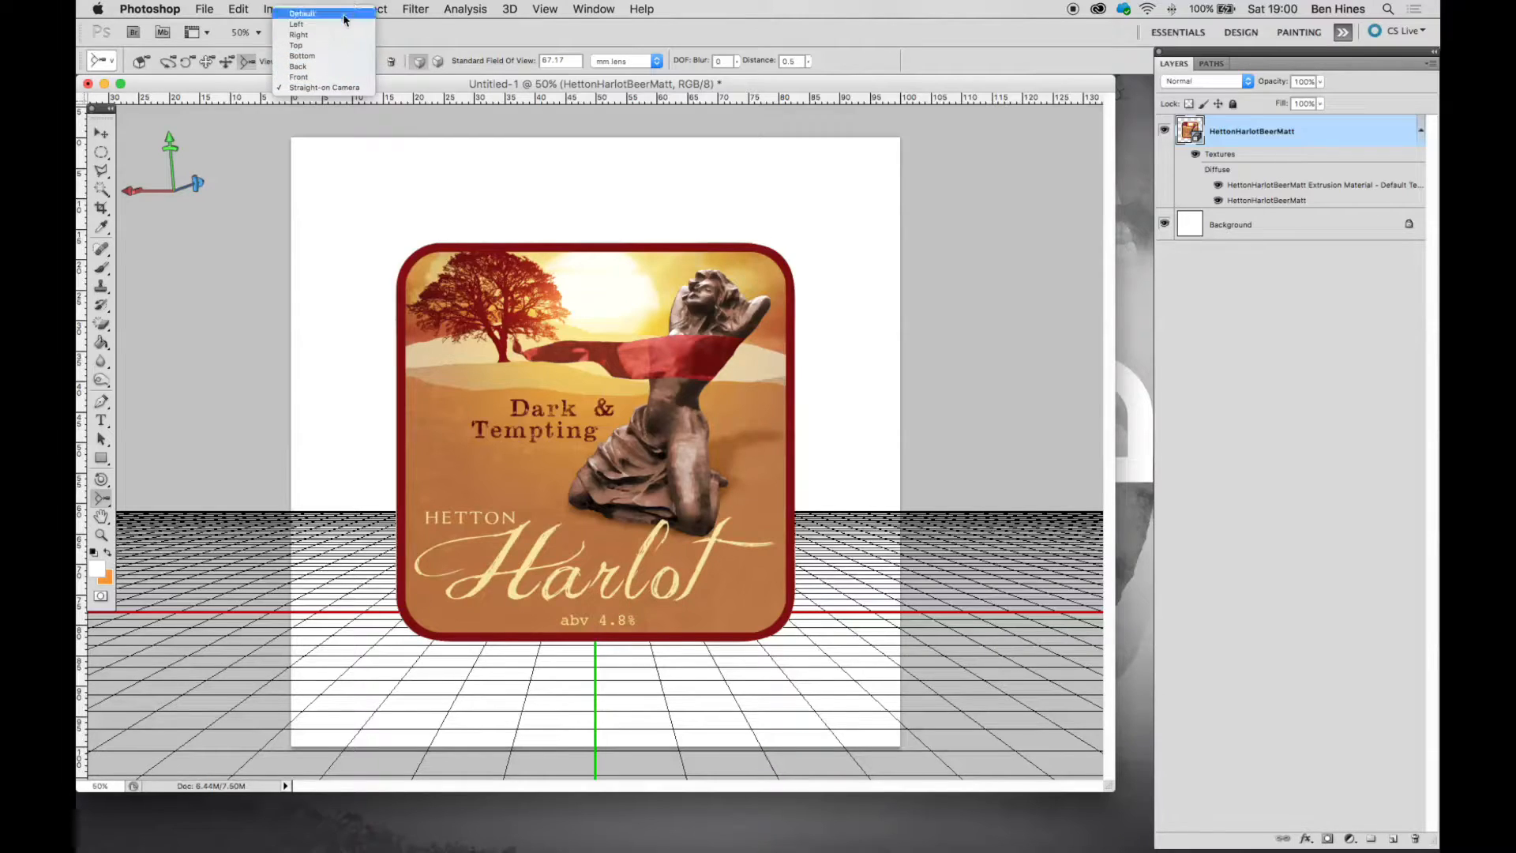
{"action": "left_click", "coordinate": [328, 46]}
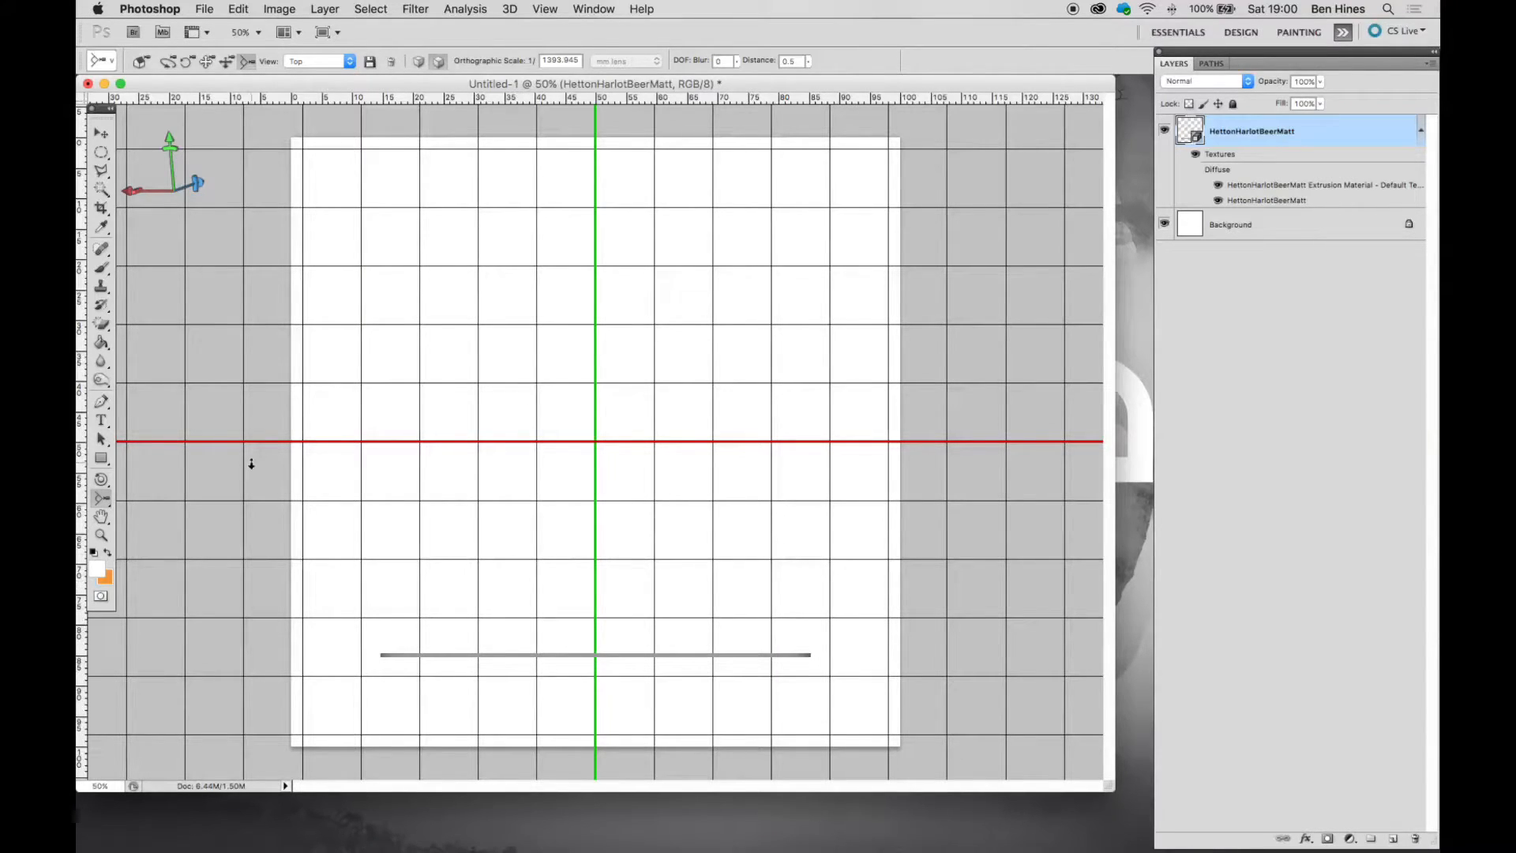
- Try the Top position preset on the beer mat object and set its position to Front instead
{"action": "left_click", "coordinate": [101, 479]}
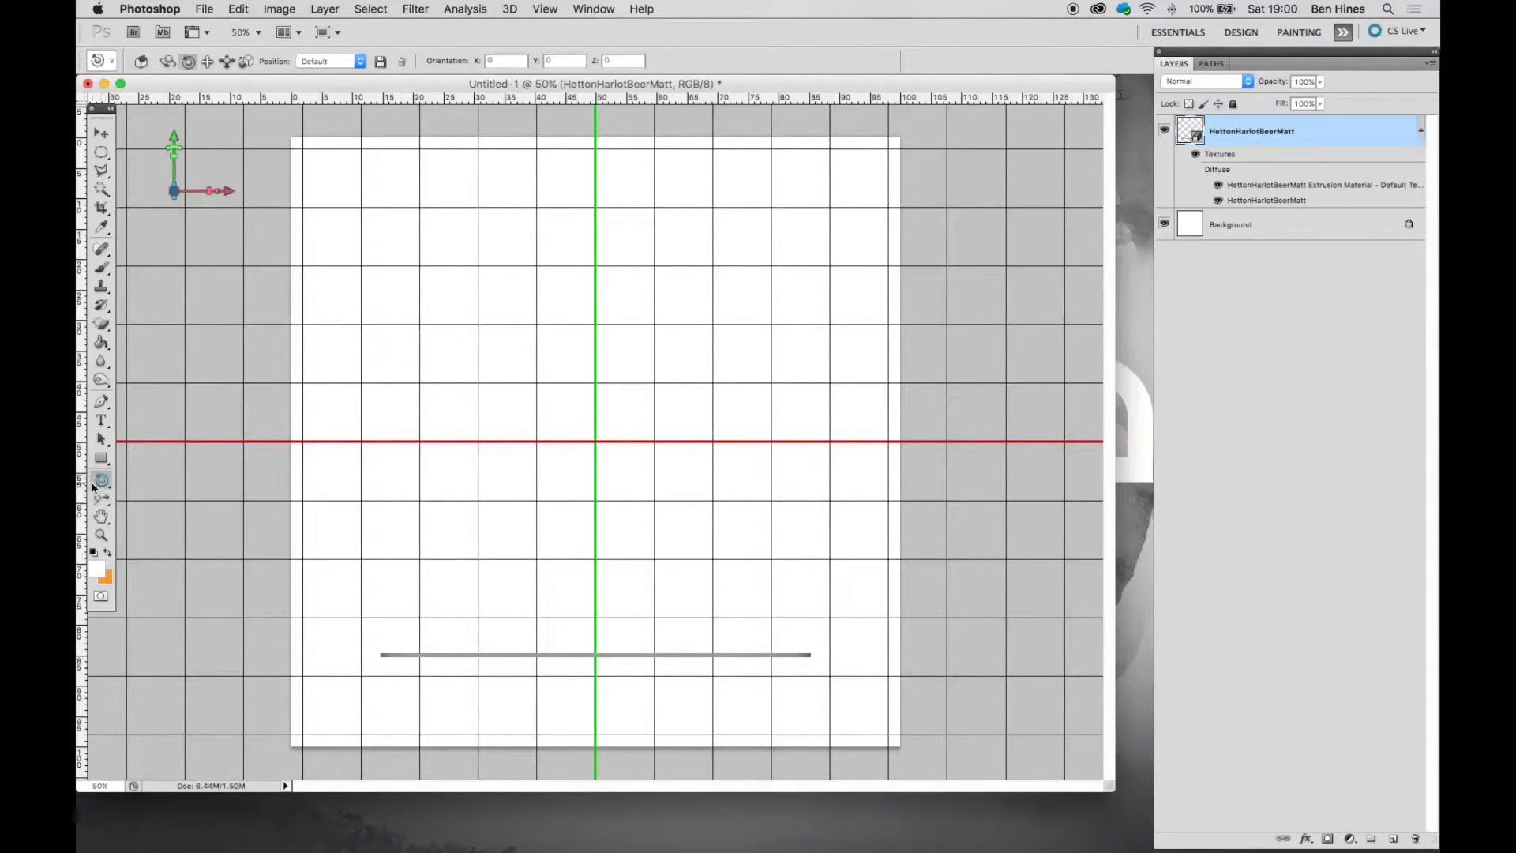
{"action": "left_click", "coordinate": [361, 62]}
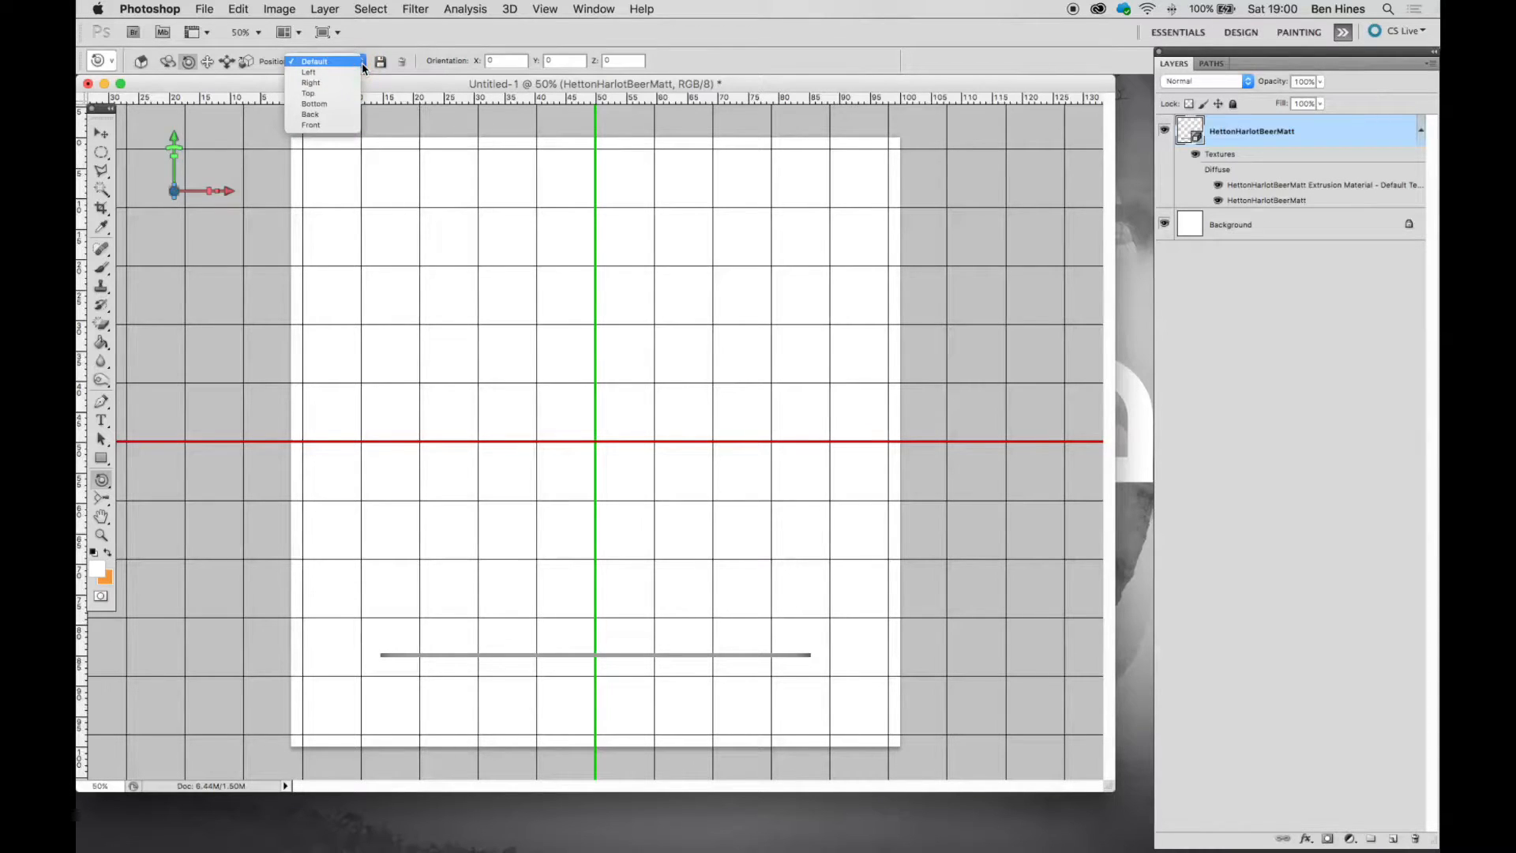
{"action": "left_click", "coordinate": [331, 95]}
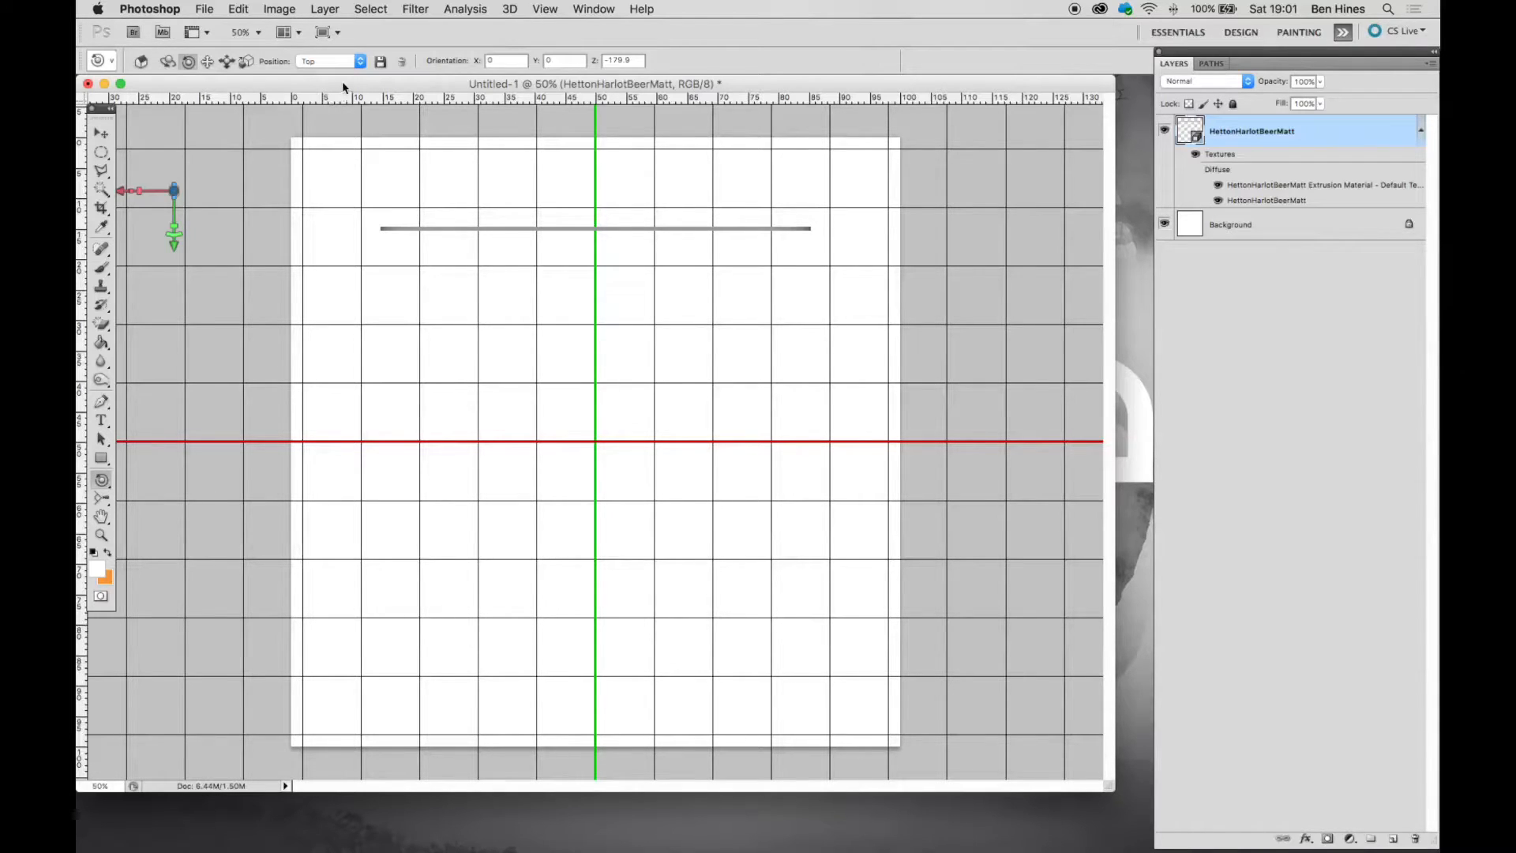
{"action": "left_click", "coordinate": [351, 62]}
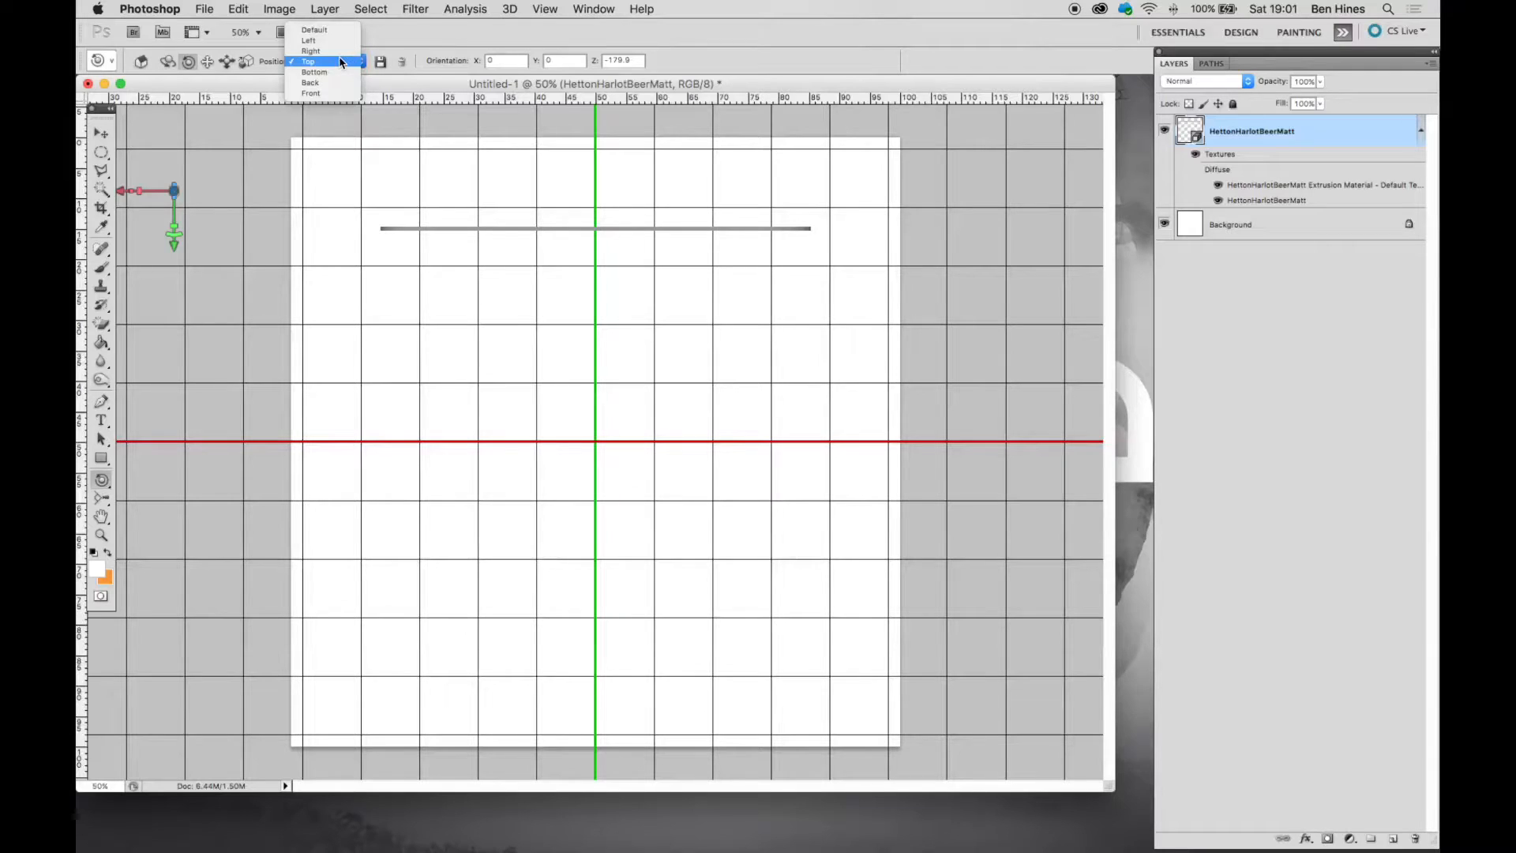
{"action": "left_click", "coordinate": [330, 95]}
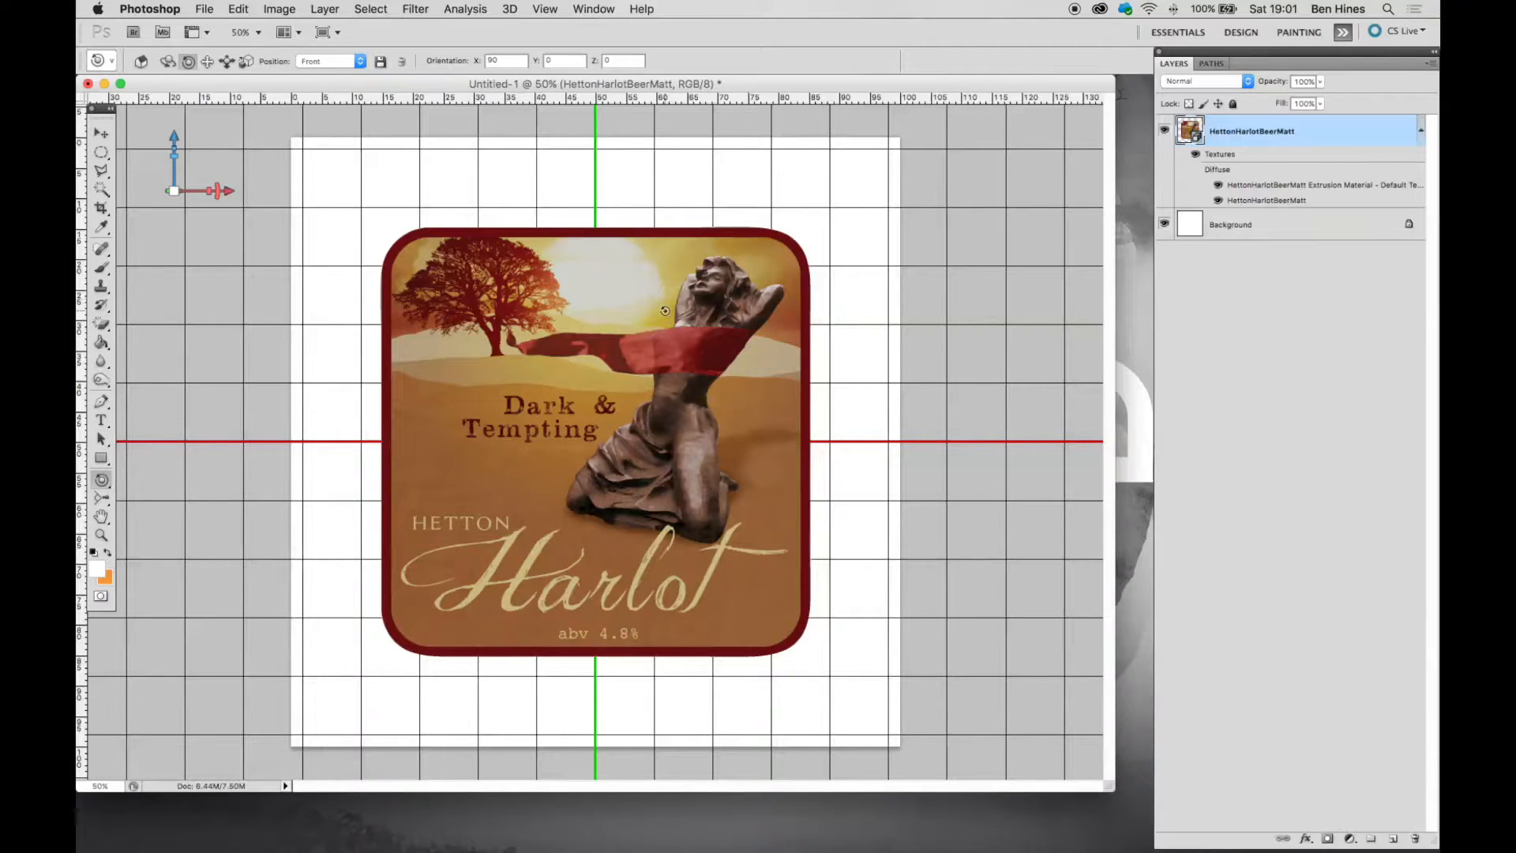
- Switch the 3D camera to the Front view and snap the beer mat object to the ground plane
{"action": "left_click", "coordinate": [99, 500]}
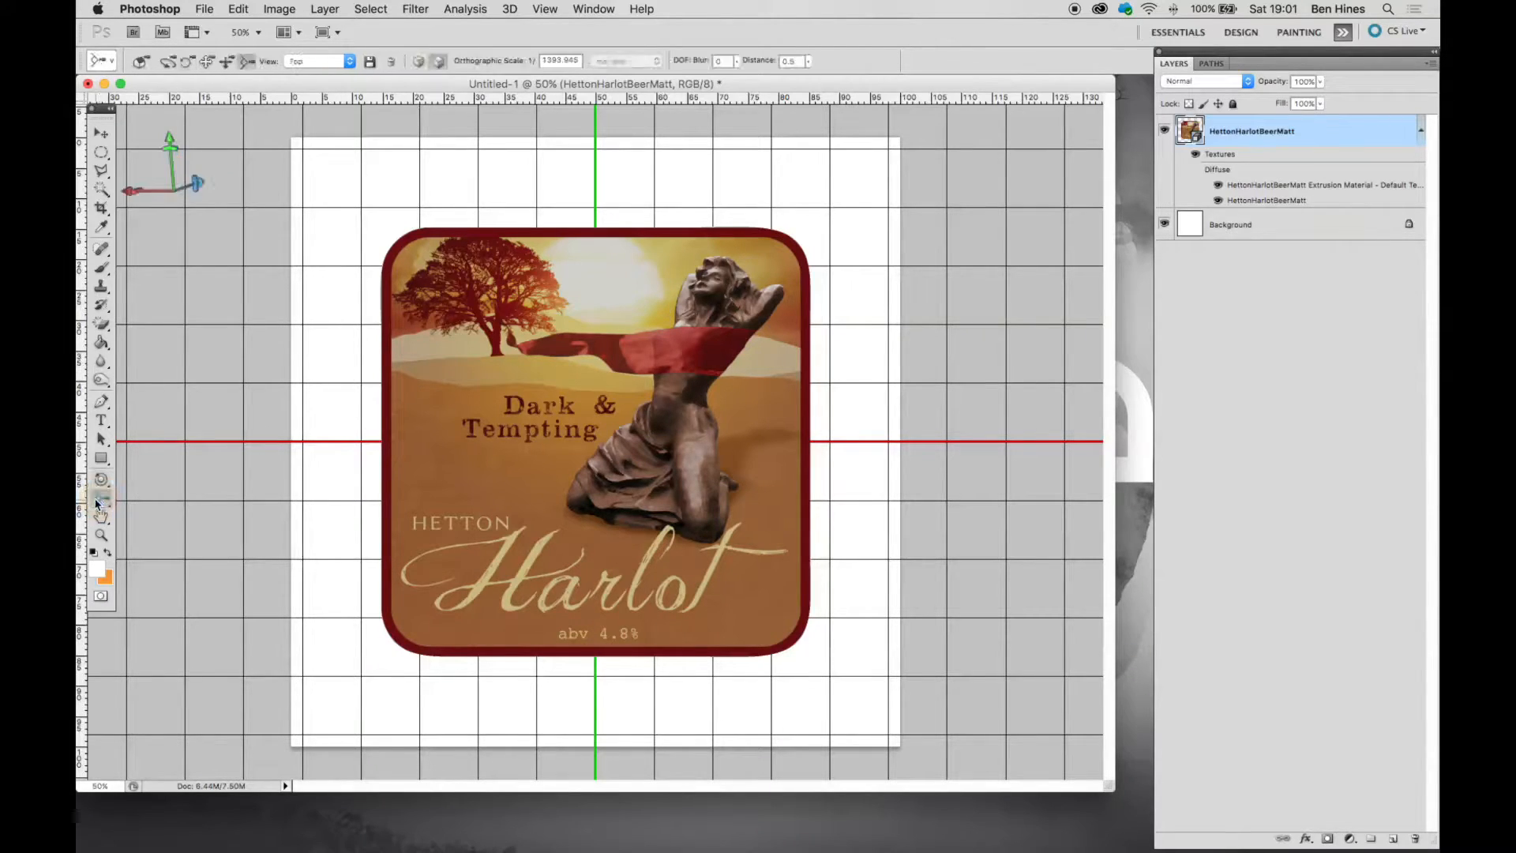
{"action": "left_click", "coordinate": [319, 58]}
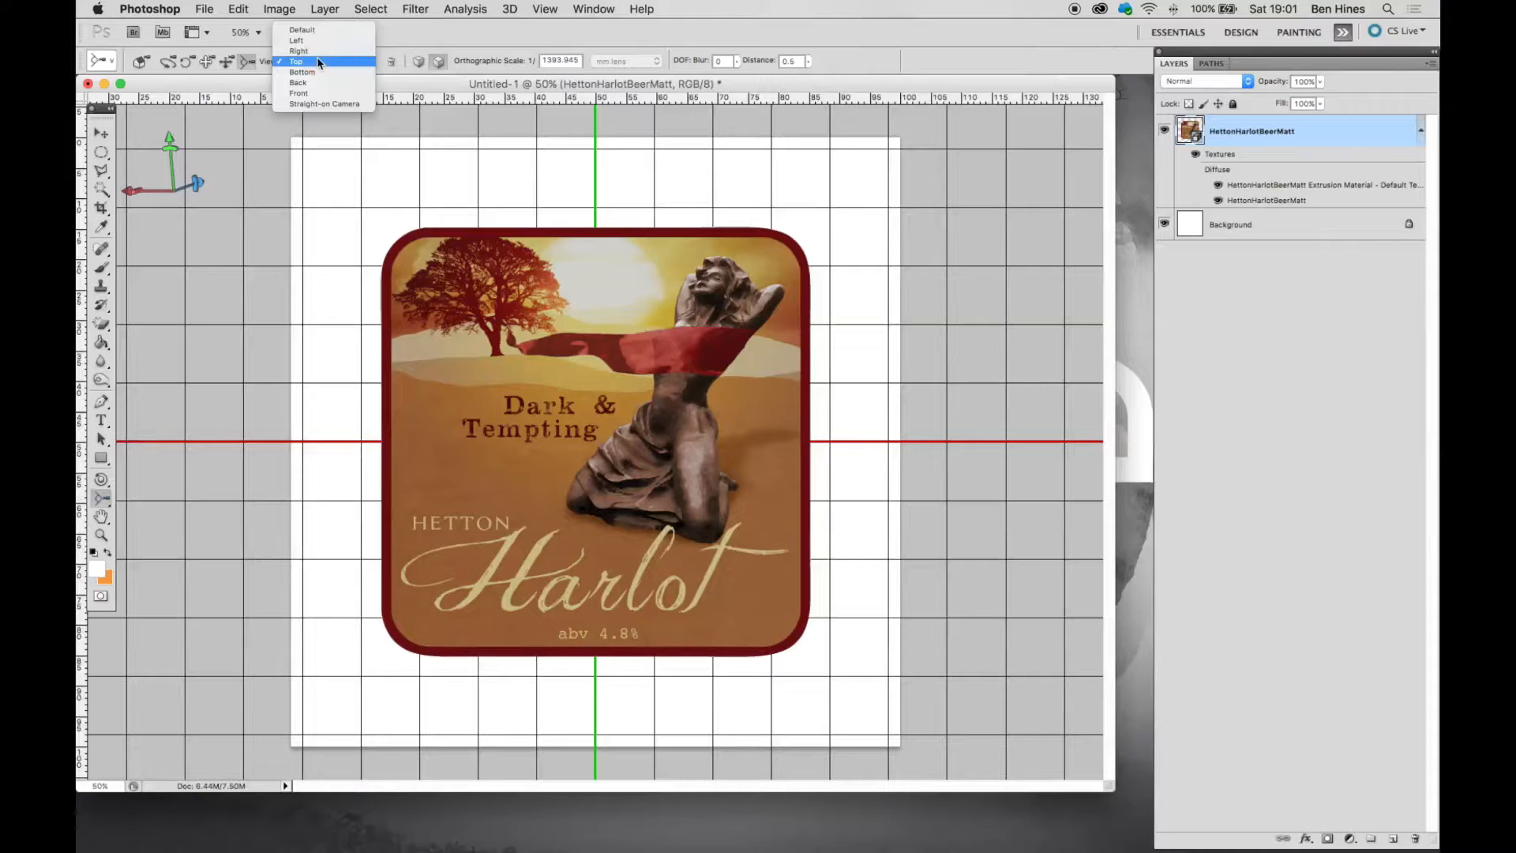
{"action": "left_click", "coordinate": [315, 98]}
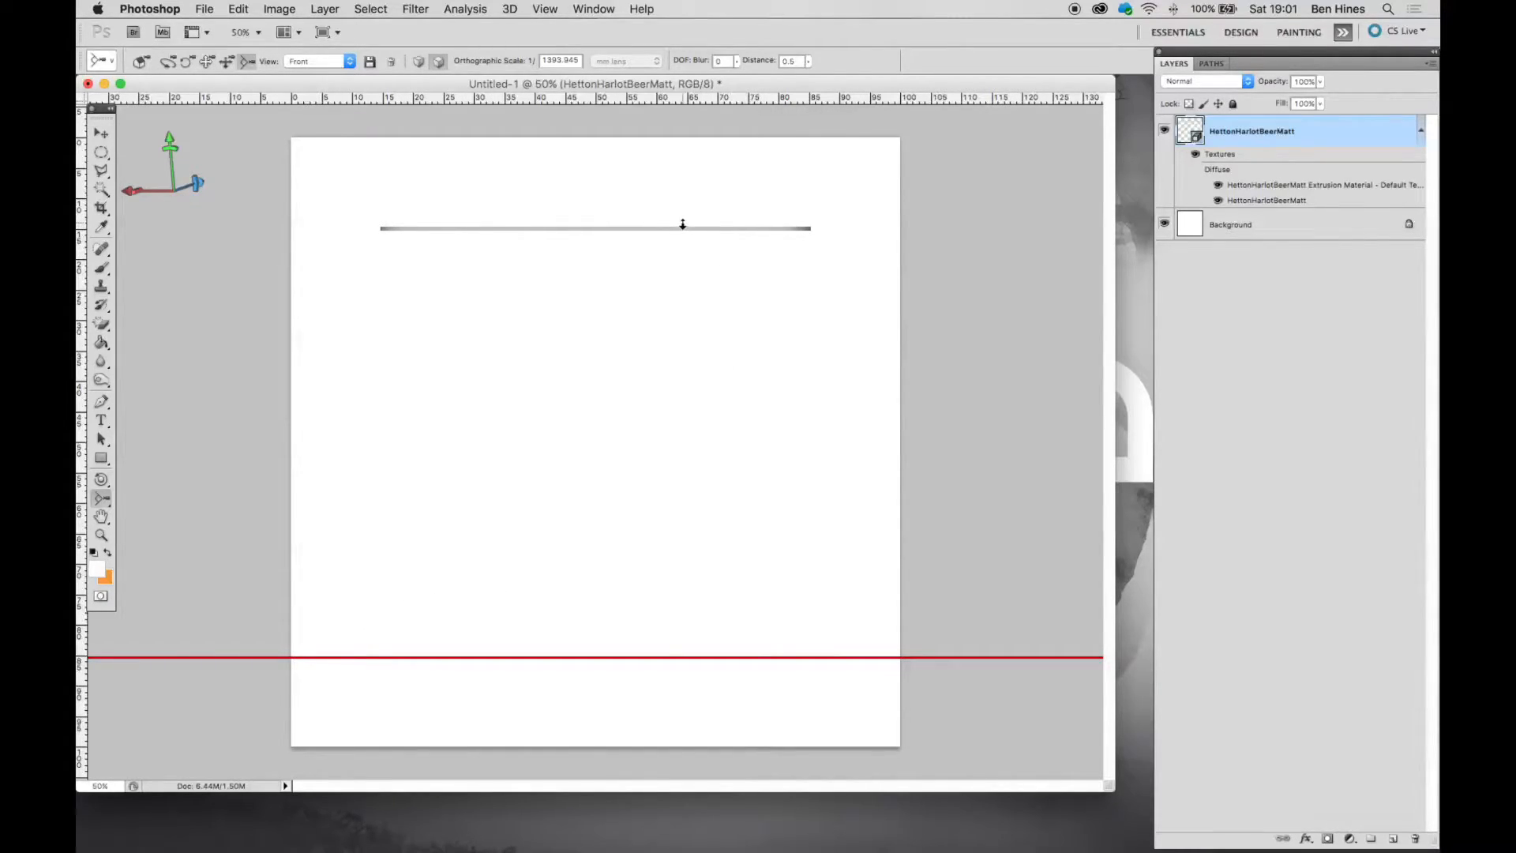
{"action": "left_click", "coordinate": [509, 9]}
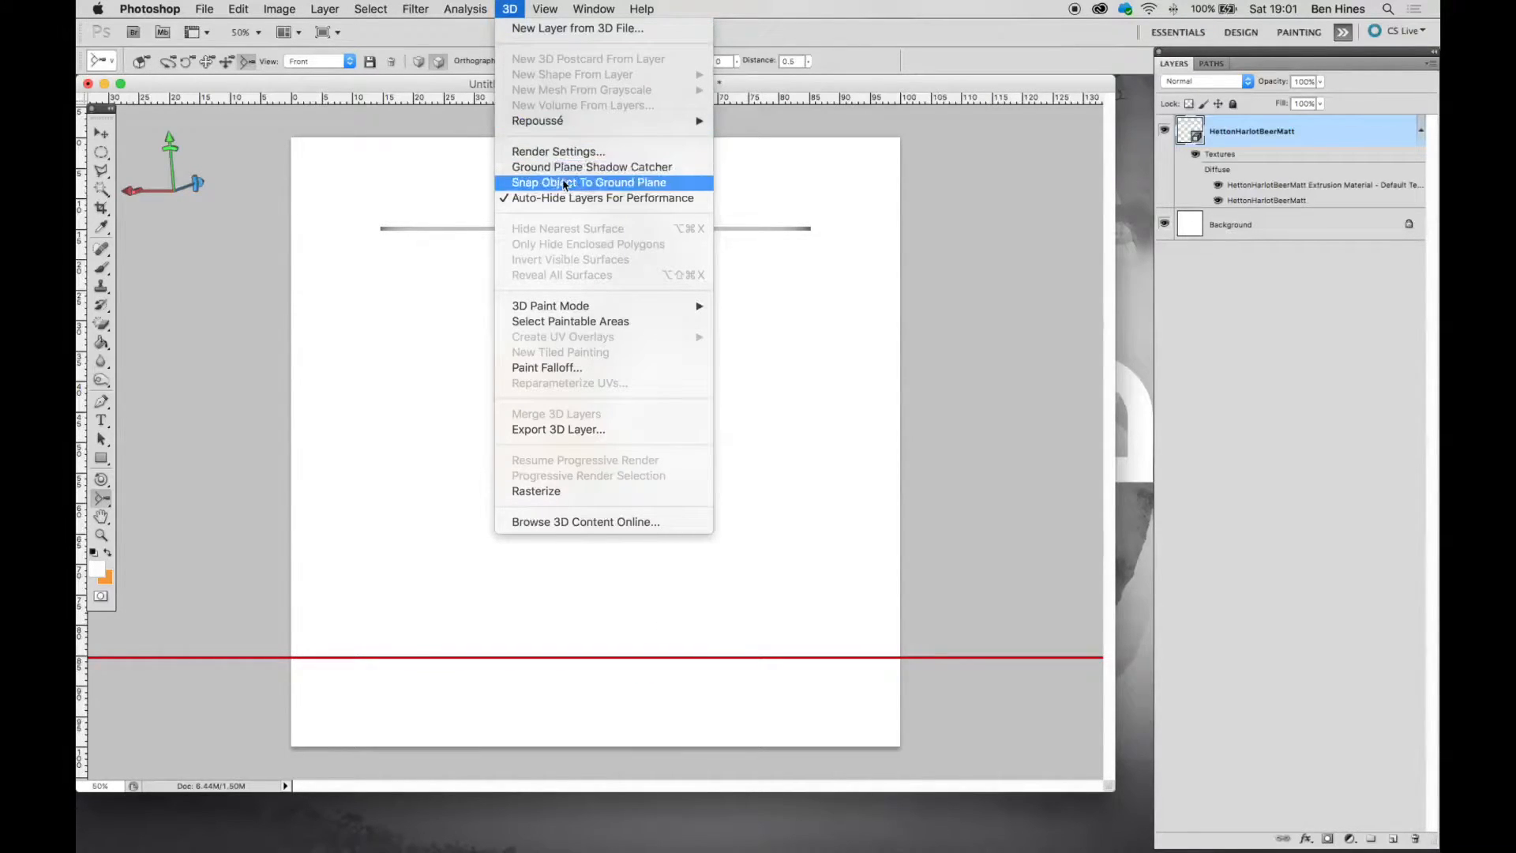
{"action": "left_click", "coordinate": [590, 184]}
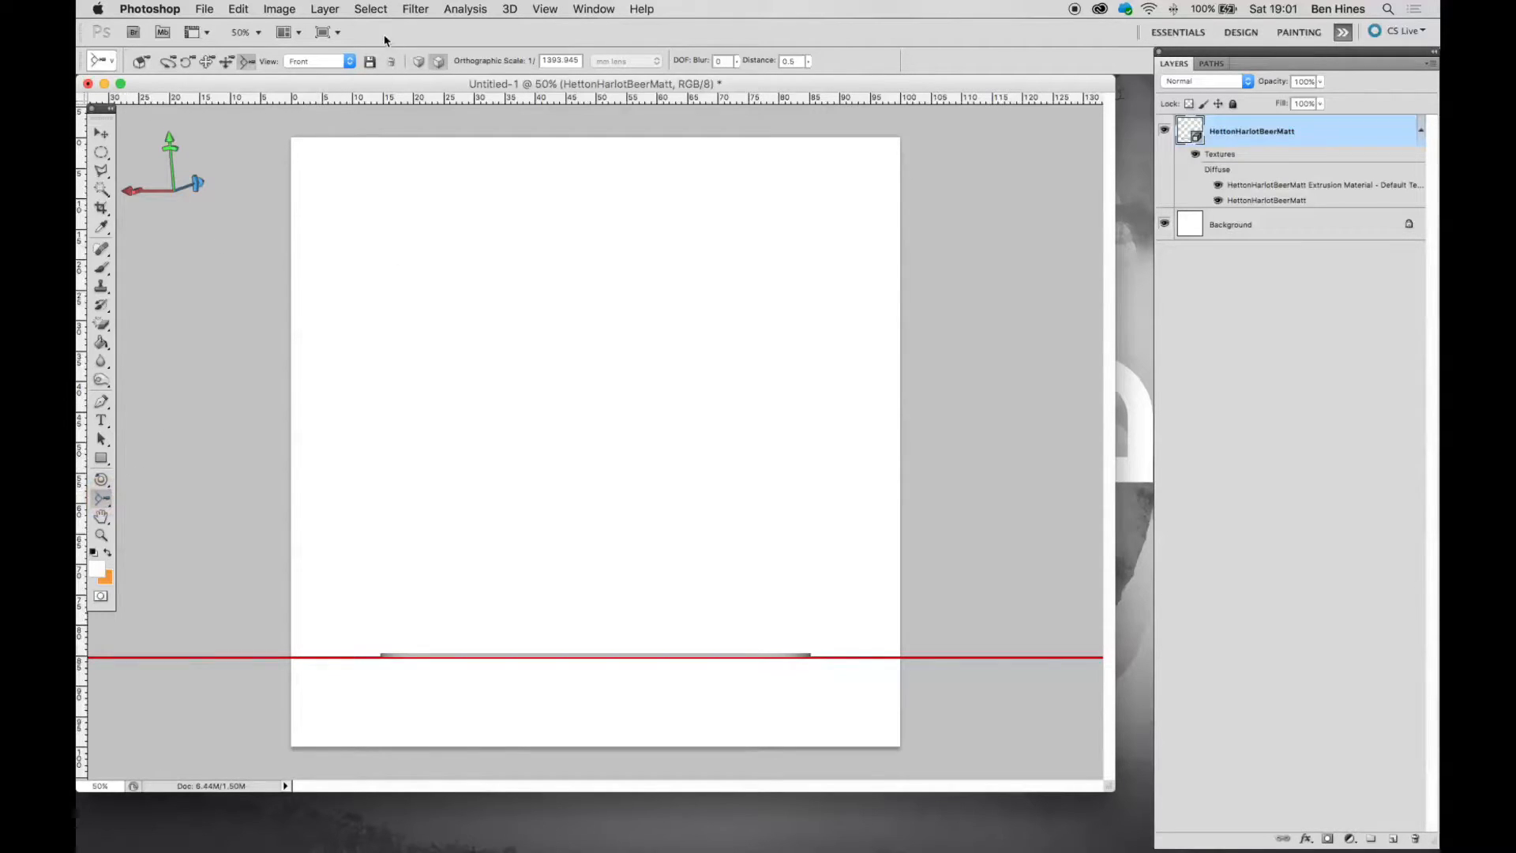
- Return the 3D camera to the Top view with the HettonHarlotBeerMatt layer selected
{"action": "left_click", "coordinate": [349, 62]}
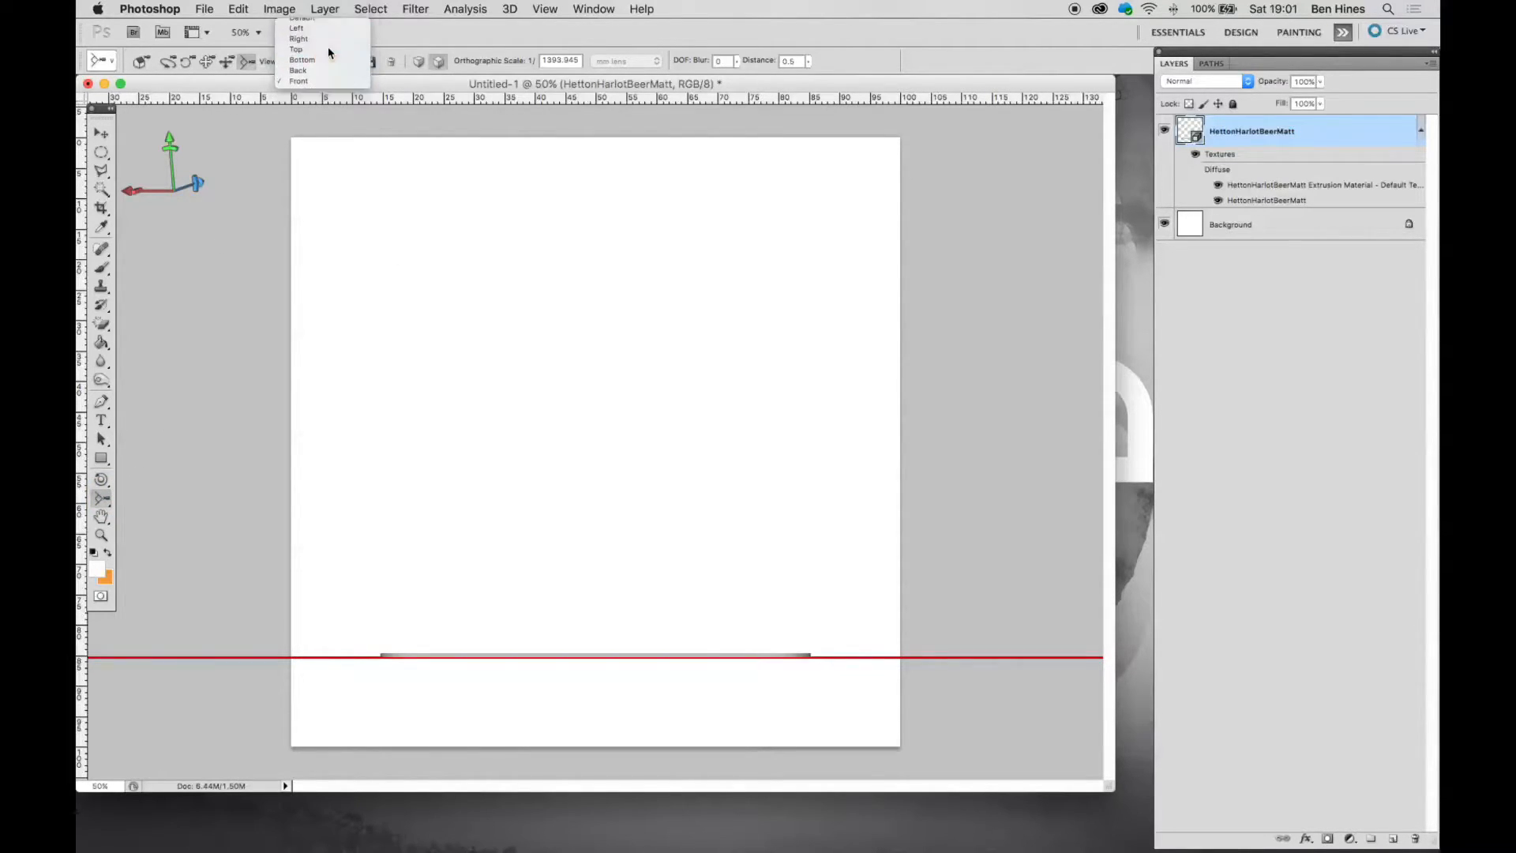
{"action": "left_click", "coordinate": [332, 47]}
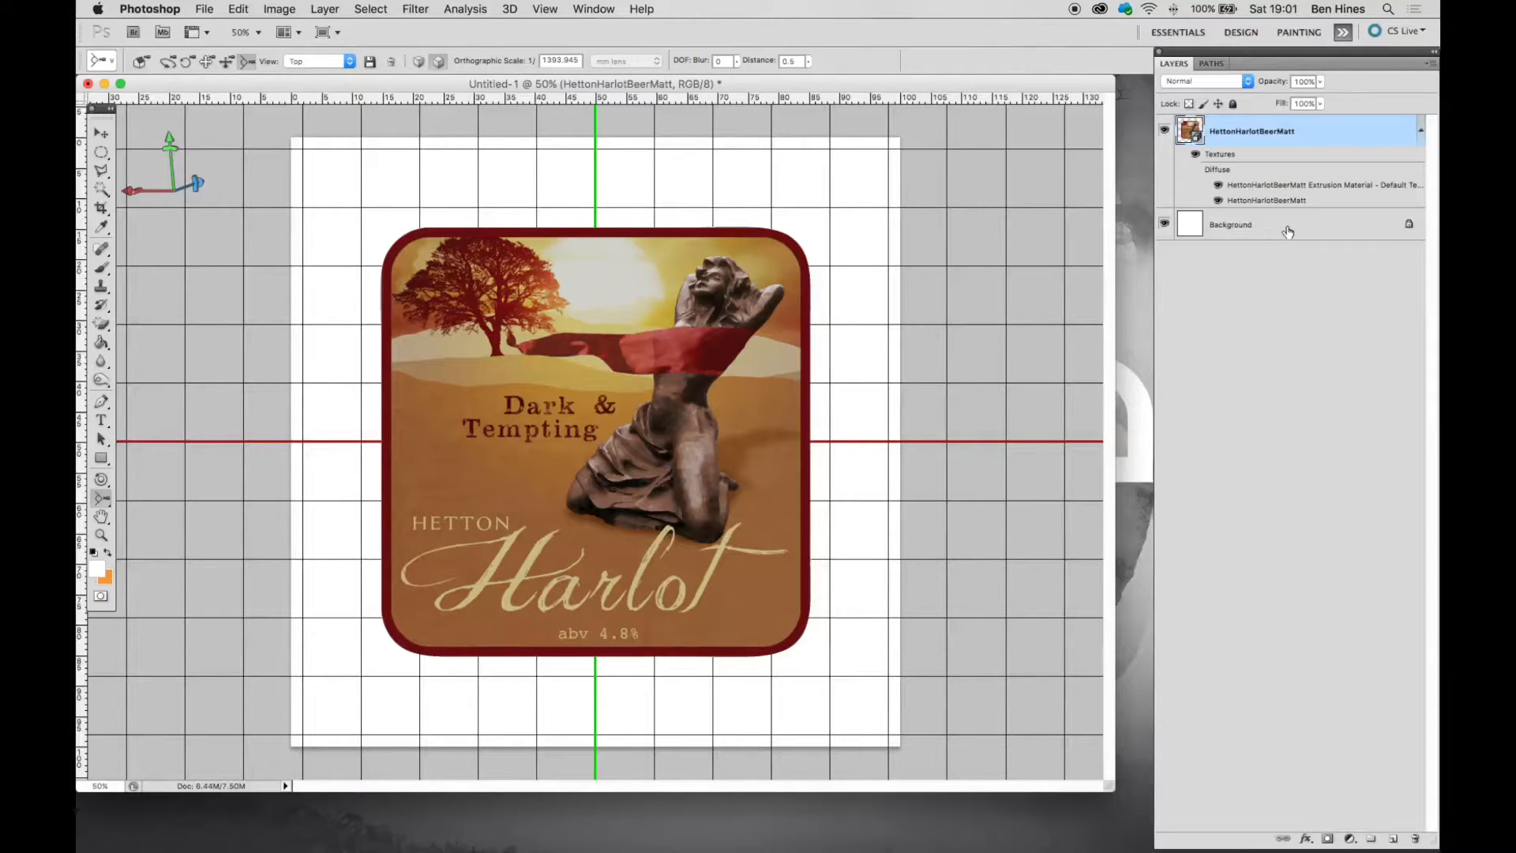
{"action": "right_click", "coordinate": [1311, 133]}
{"action": "left_click", "coordinate": [1342, 131]}
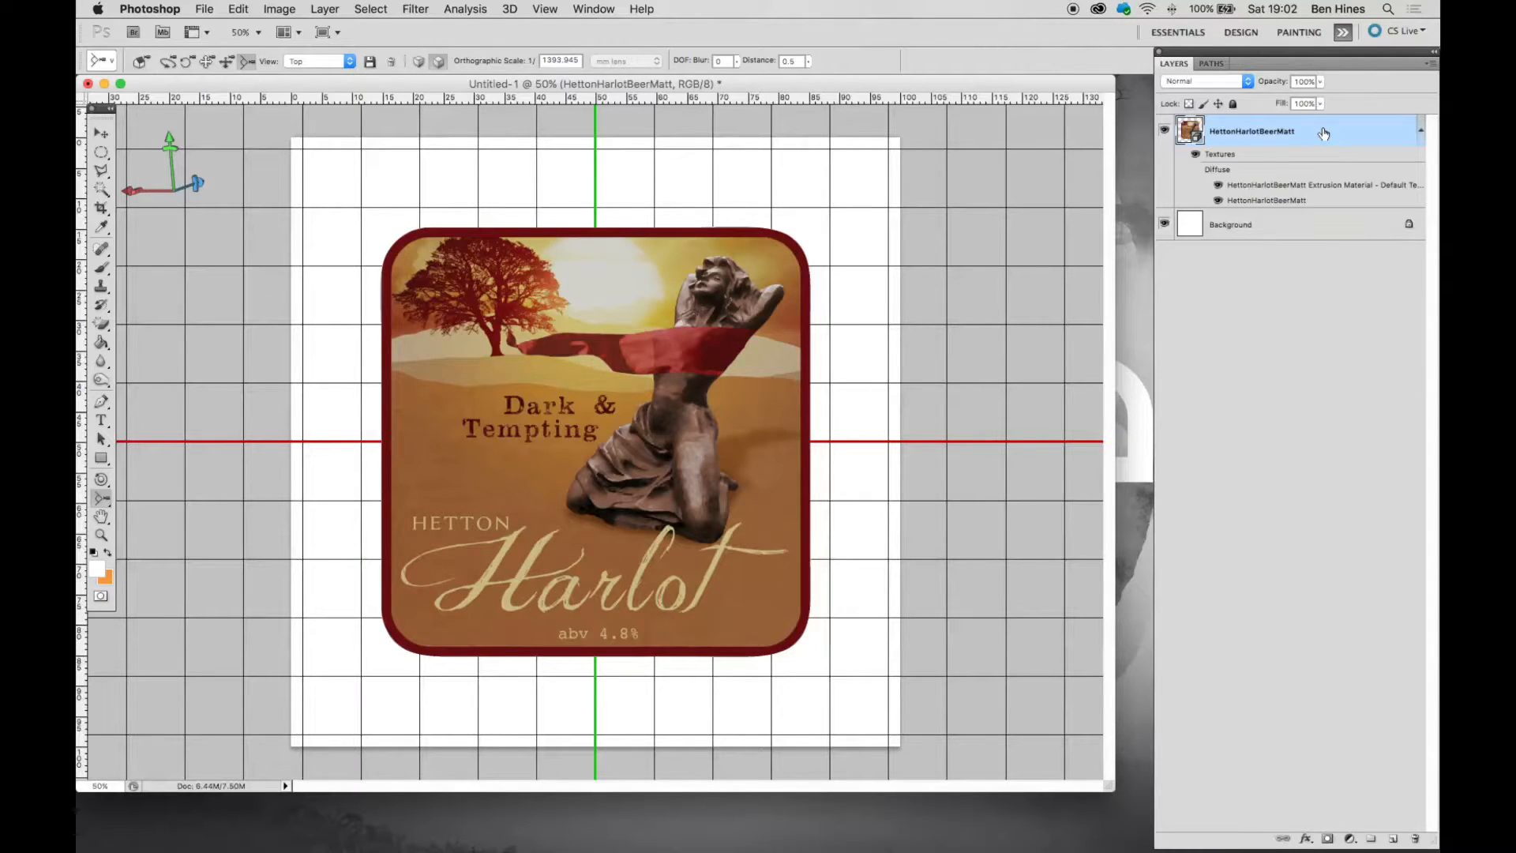
- Display the 3D scene settings listing the beer mat's mesh, materials and lights
{"action": "key", "text": "super+equal"}
{"action": "key", "text": "super+equal"}
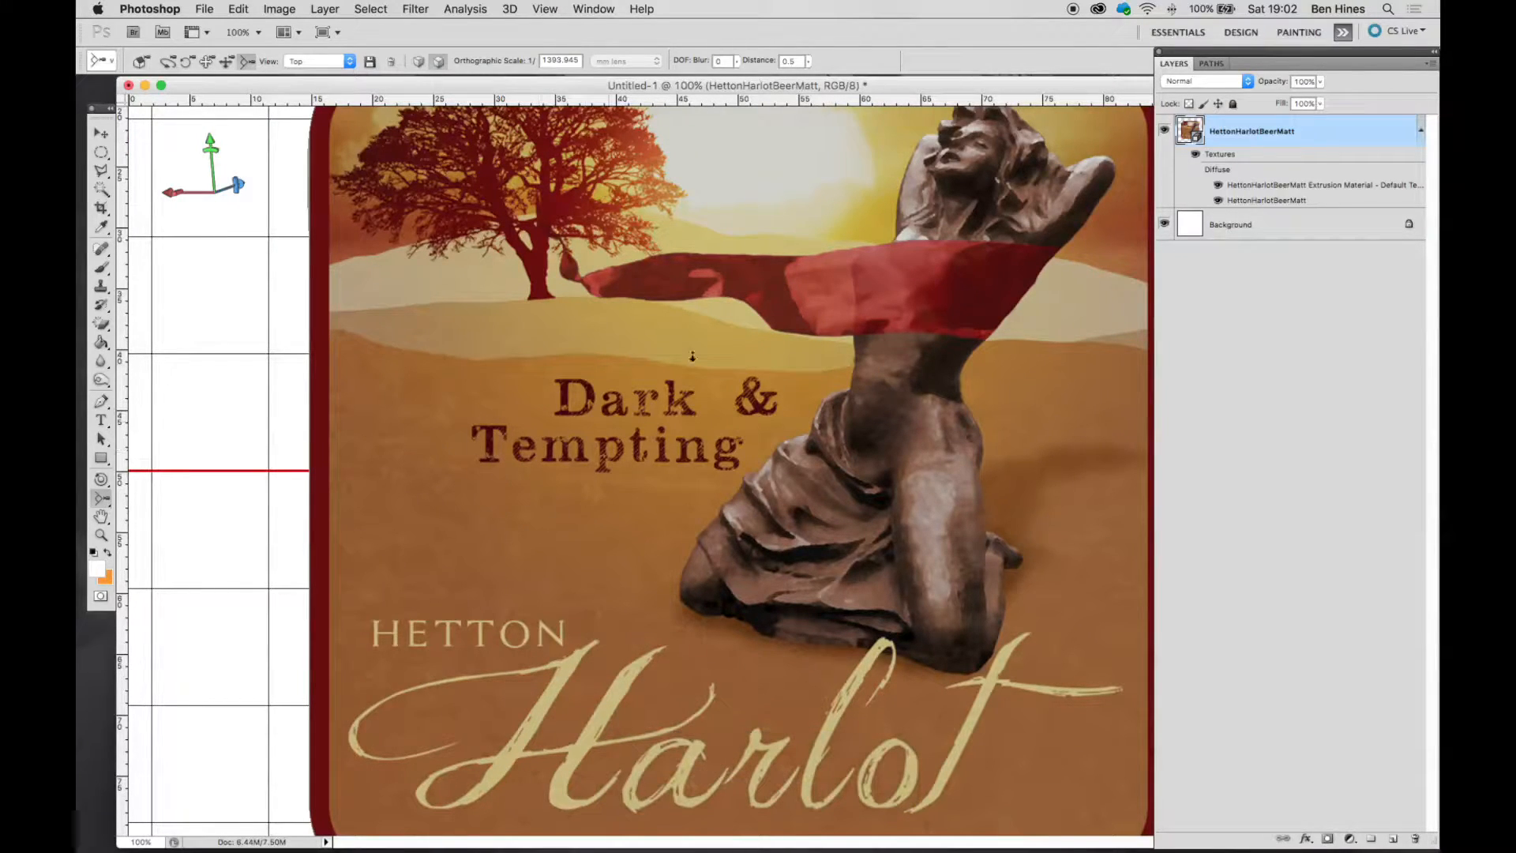
{"action": "left_click_drag", "start_coordinate": [778, 340], "coordinate": [593, 368]}
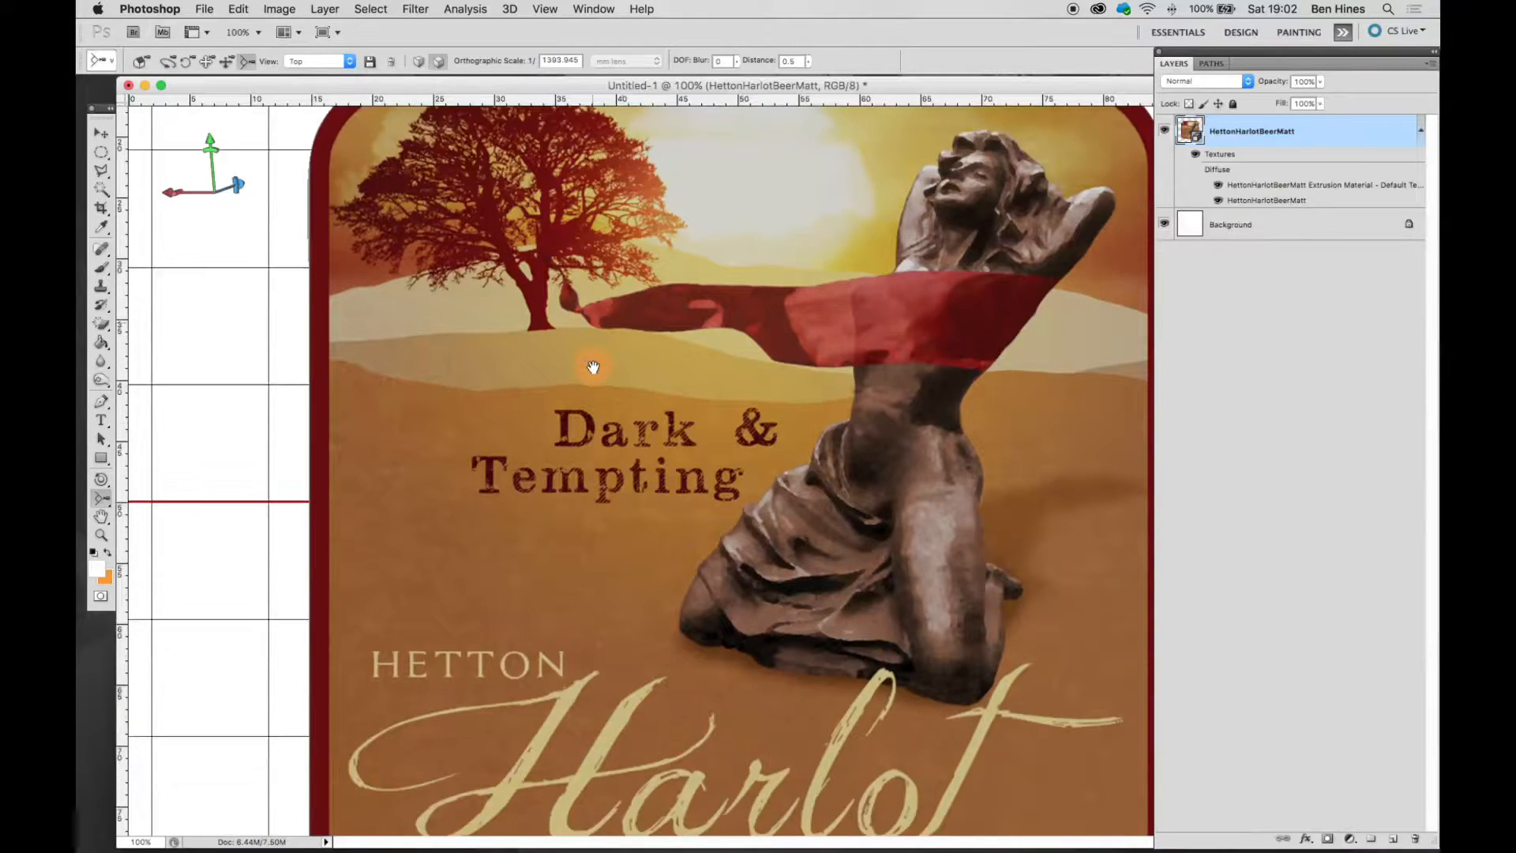
{"action": "left_click_drag", "start_coordinate": [925, 545], "coordinate": [657, 439]}
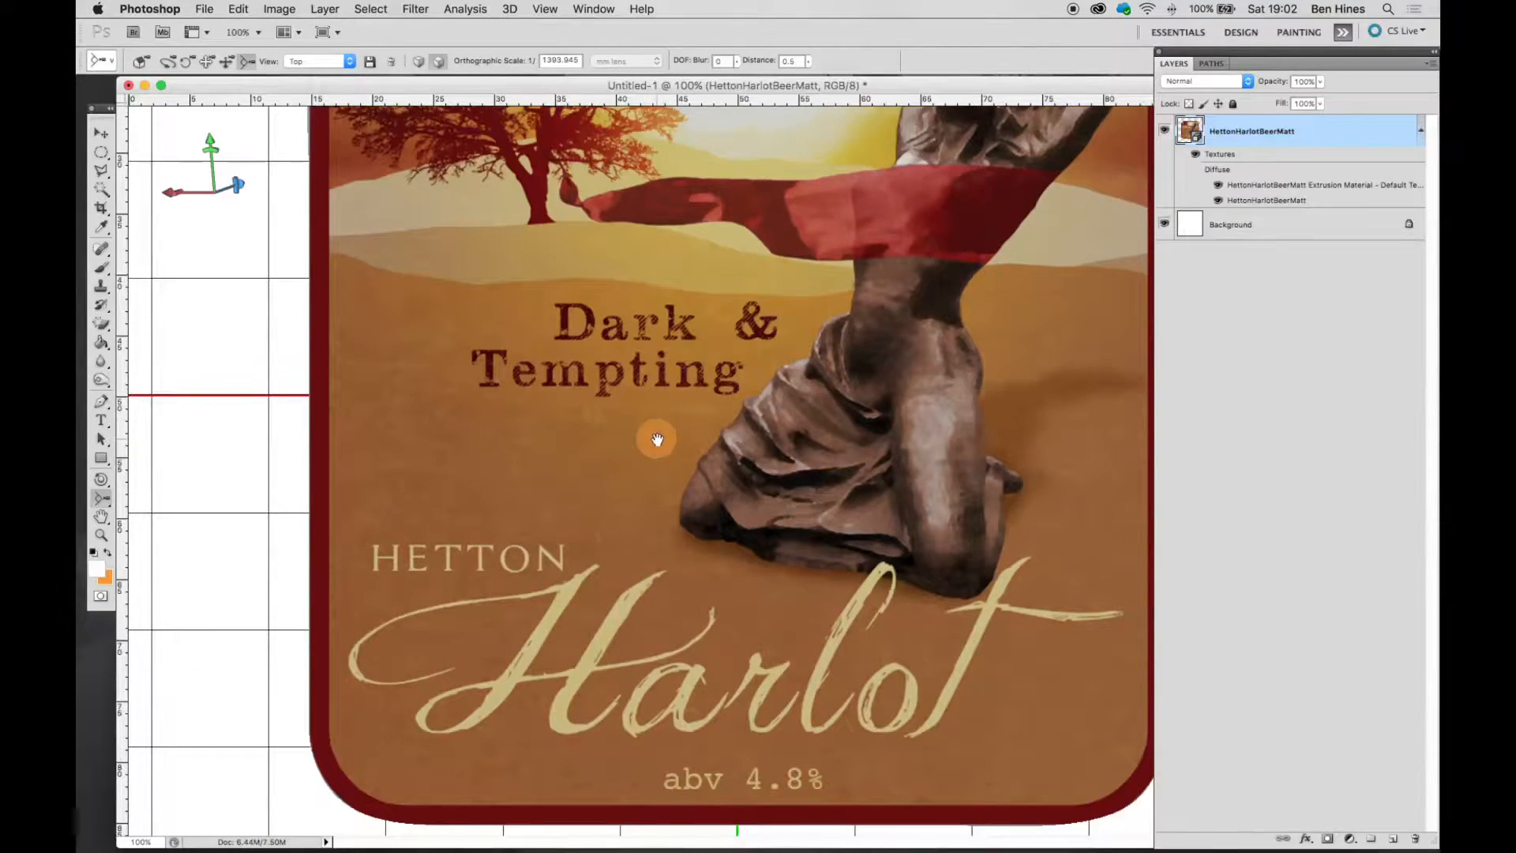
{"action": "scroll", "coordinate": [657, 439], "scroll_direction": "up", "scroll_amount": 1}
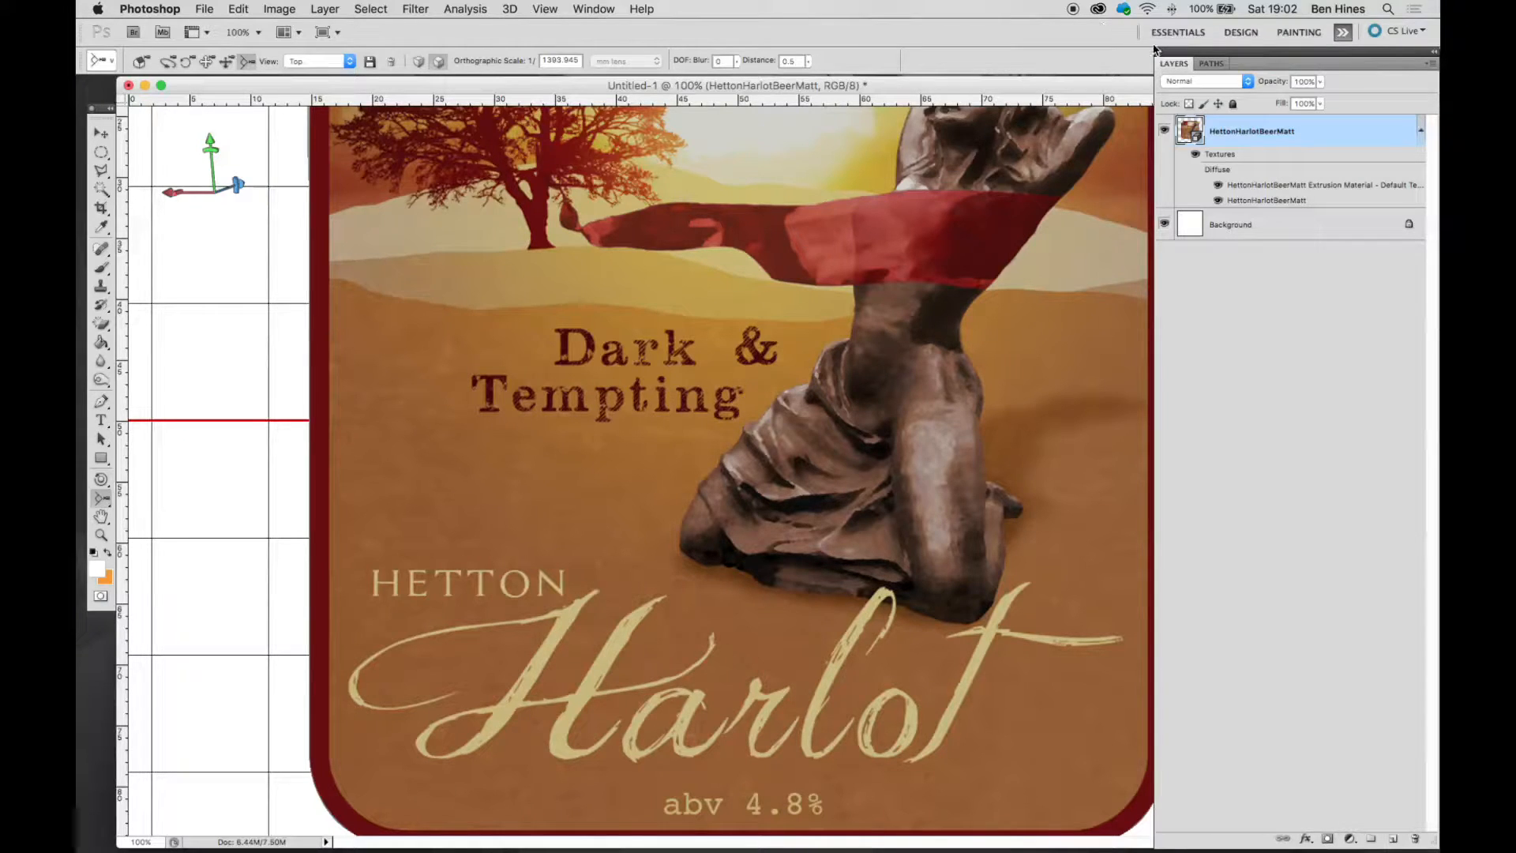
{"action": "left_click", "coordinate": [593, 10]}
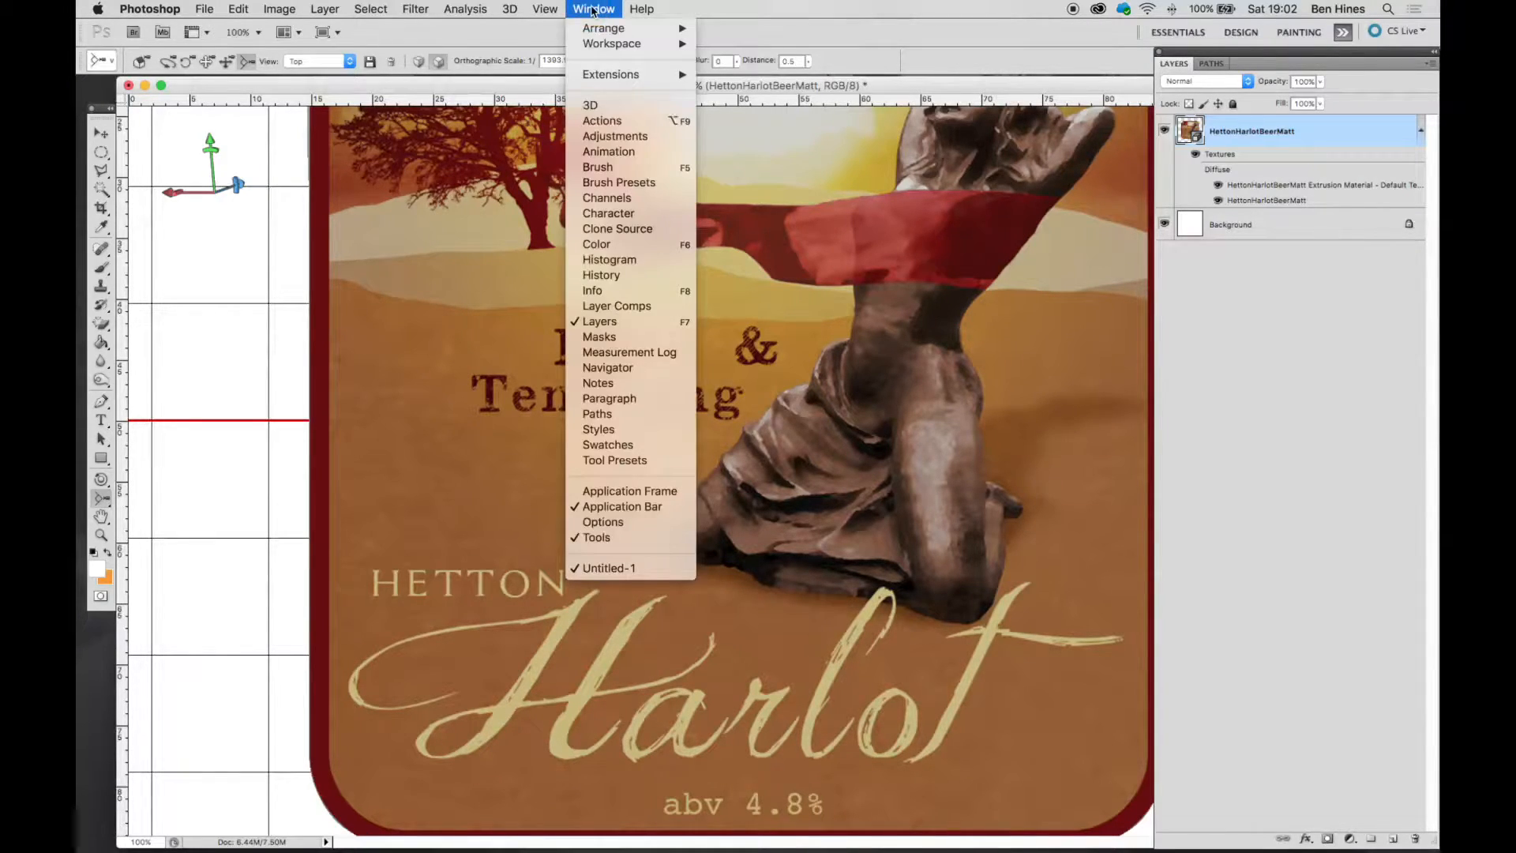
{"action": "left_click", "coordinate": [585, 108]}
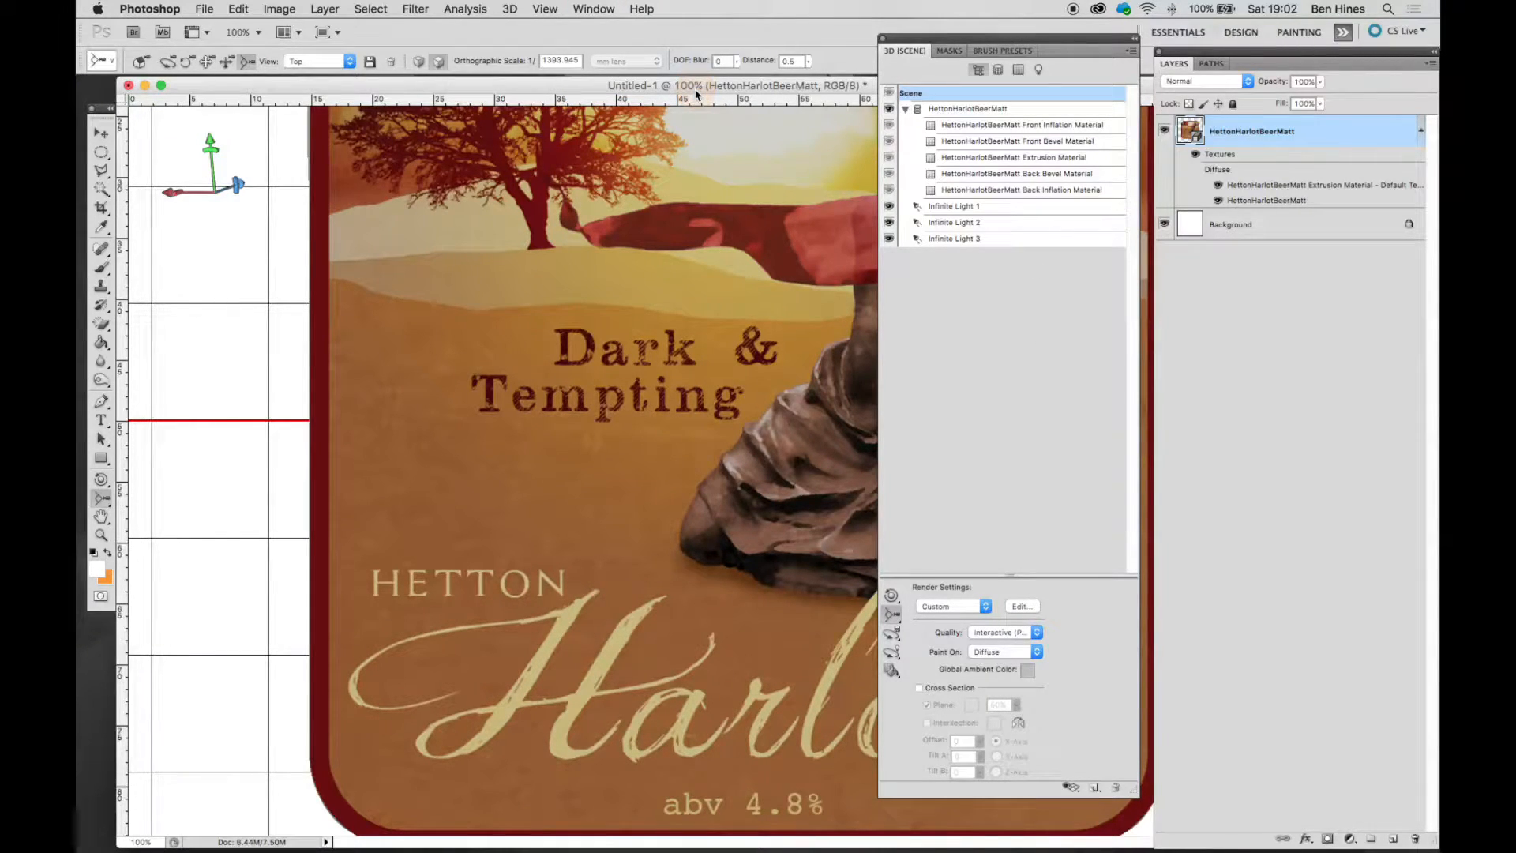
{"action": "key", "text": "super+minus"}
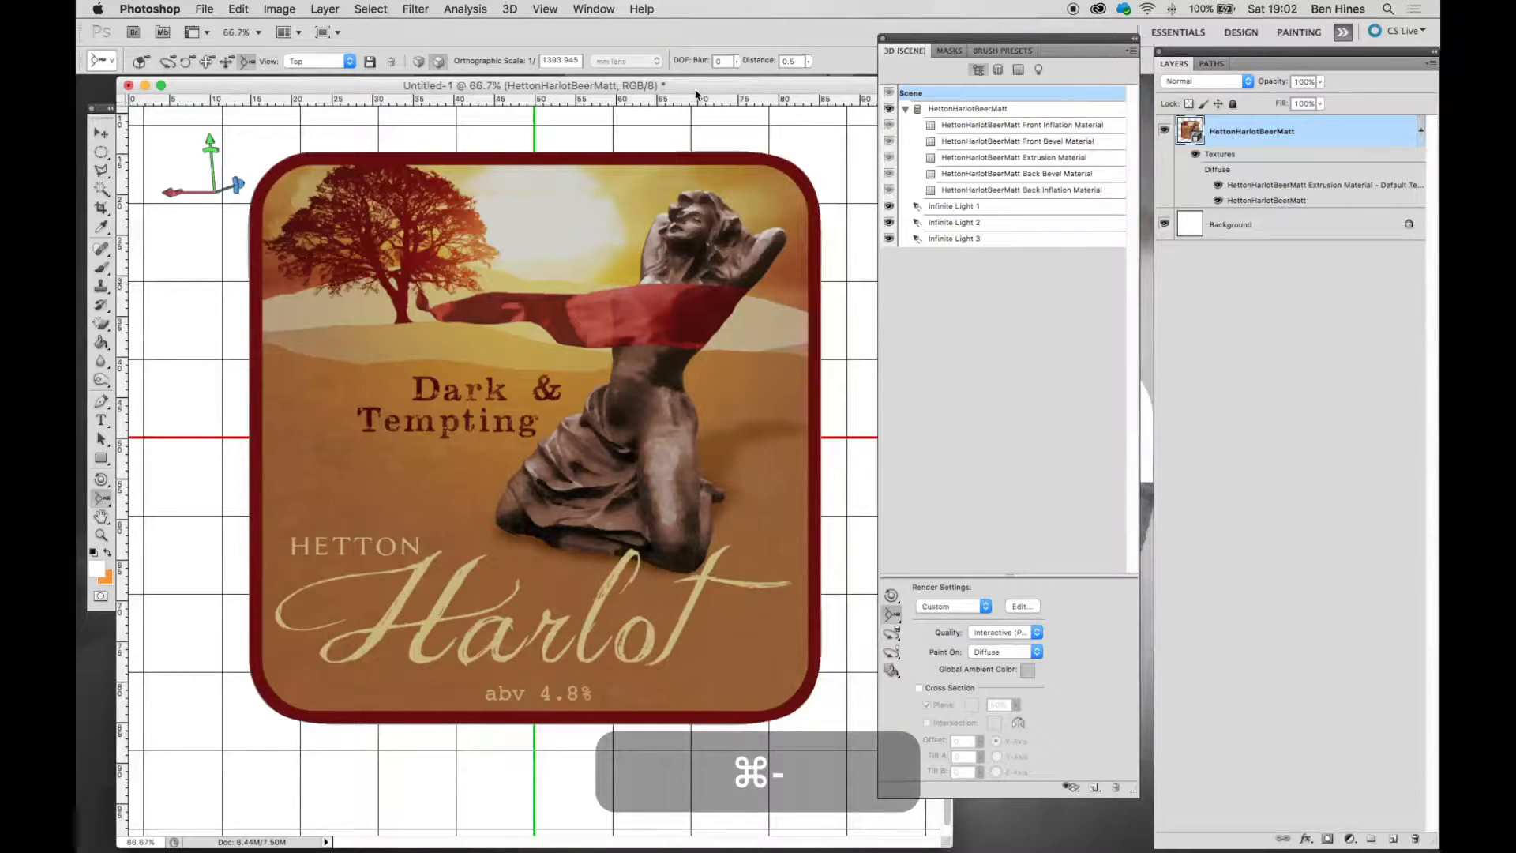
- Look through the properties of the beer mat's front inflation, front bevel and extrusion materials
{"action": "left_click", "coordinate": [985, 127]}
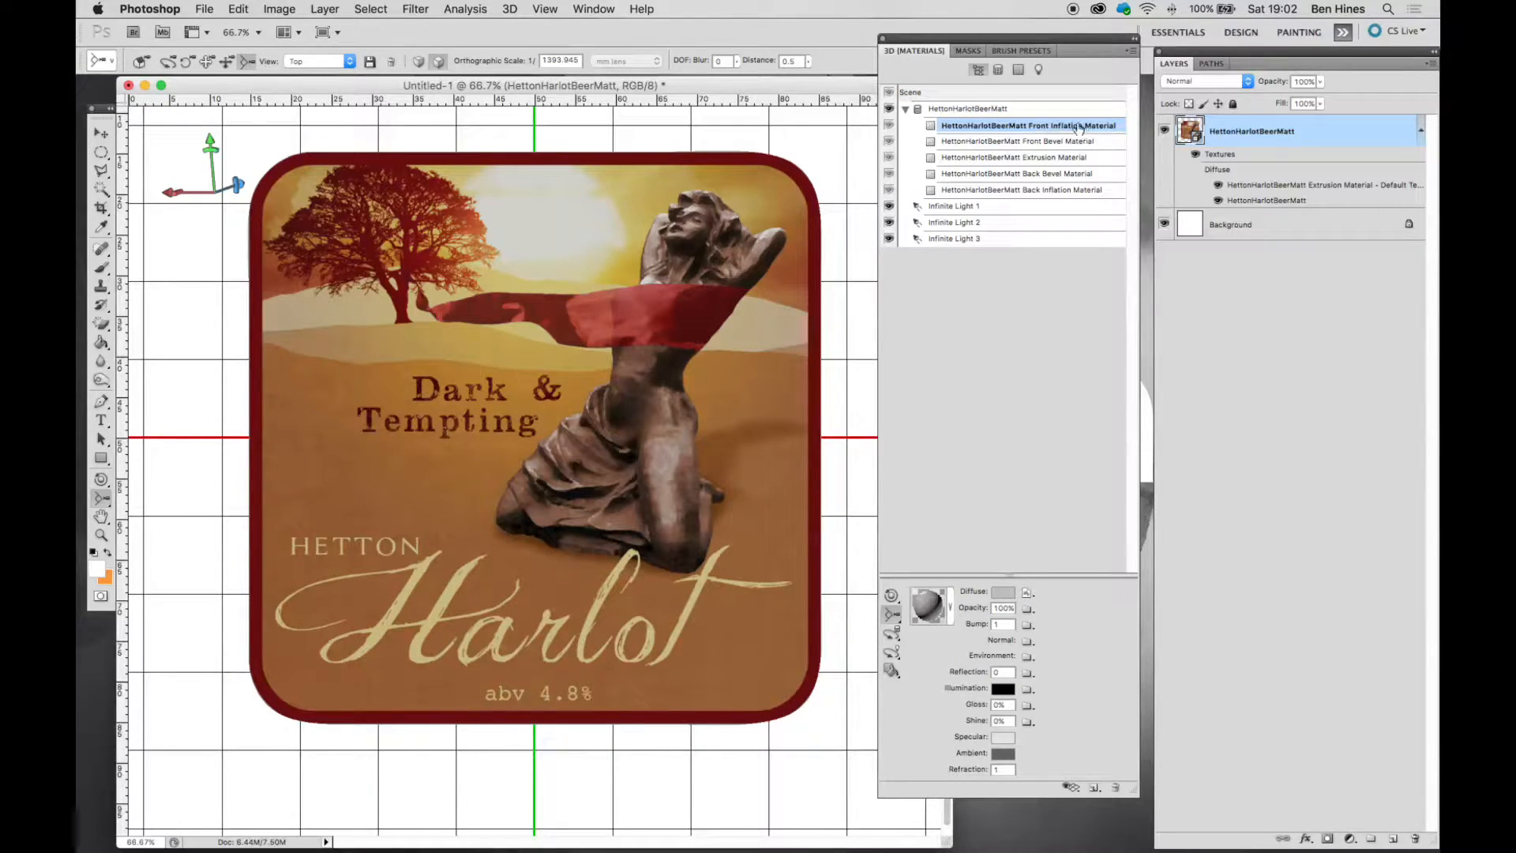
{"action": "left_click", "coordinate": [1010, 143]}
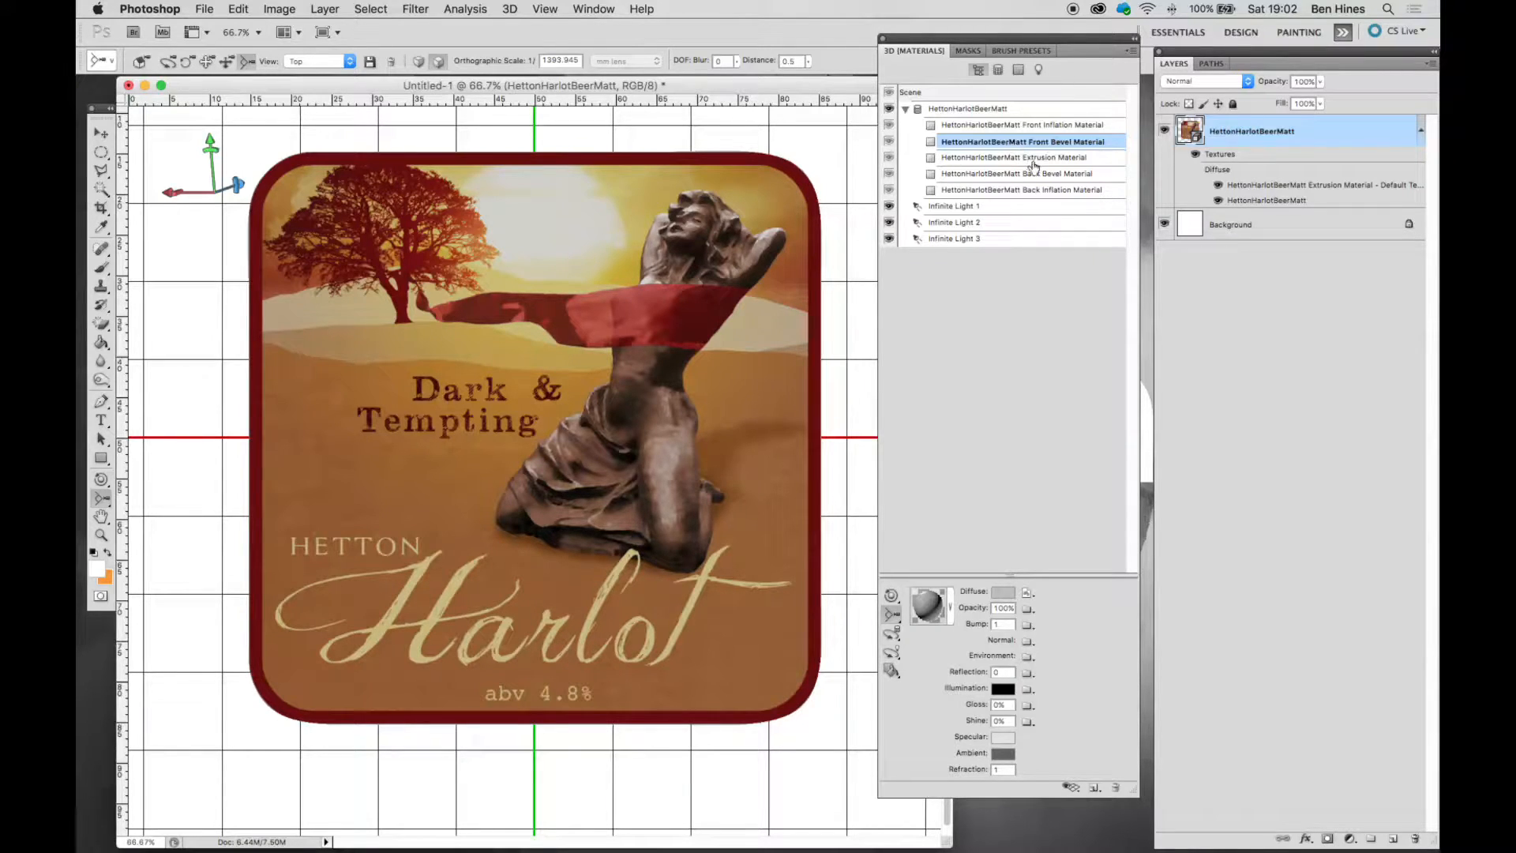
{"action": "left_click", "coordinate": [1034, 161]}
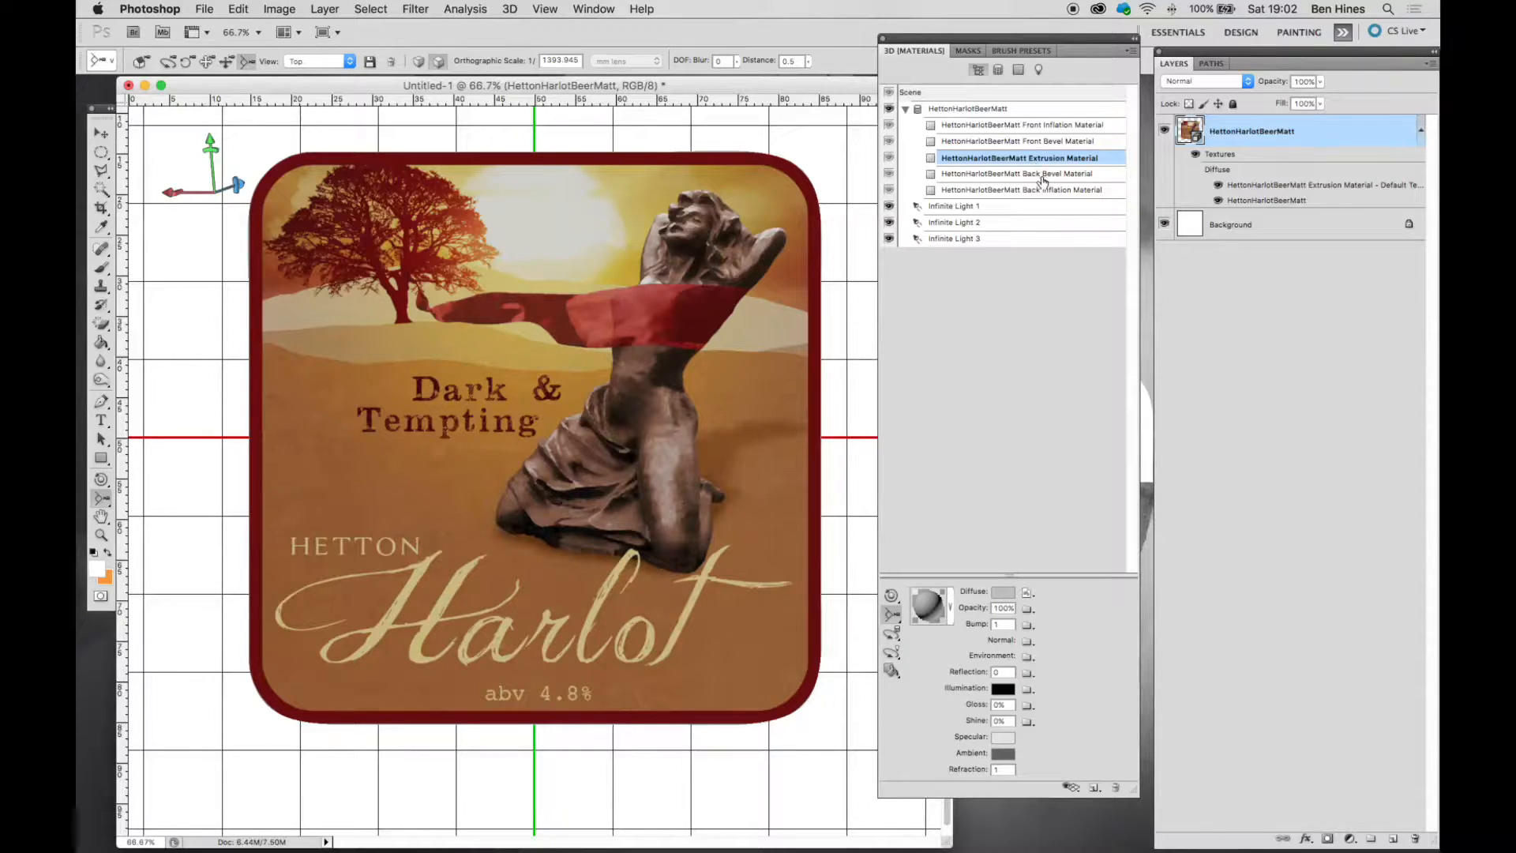
- Load the bump image from the Beer Mats "3D Proofs" folder as the bump texture of the front inflation material
{"action": "left_click", "coordinate": [1053, 127]}
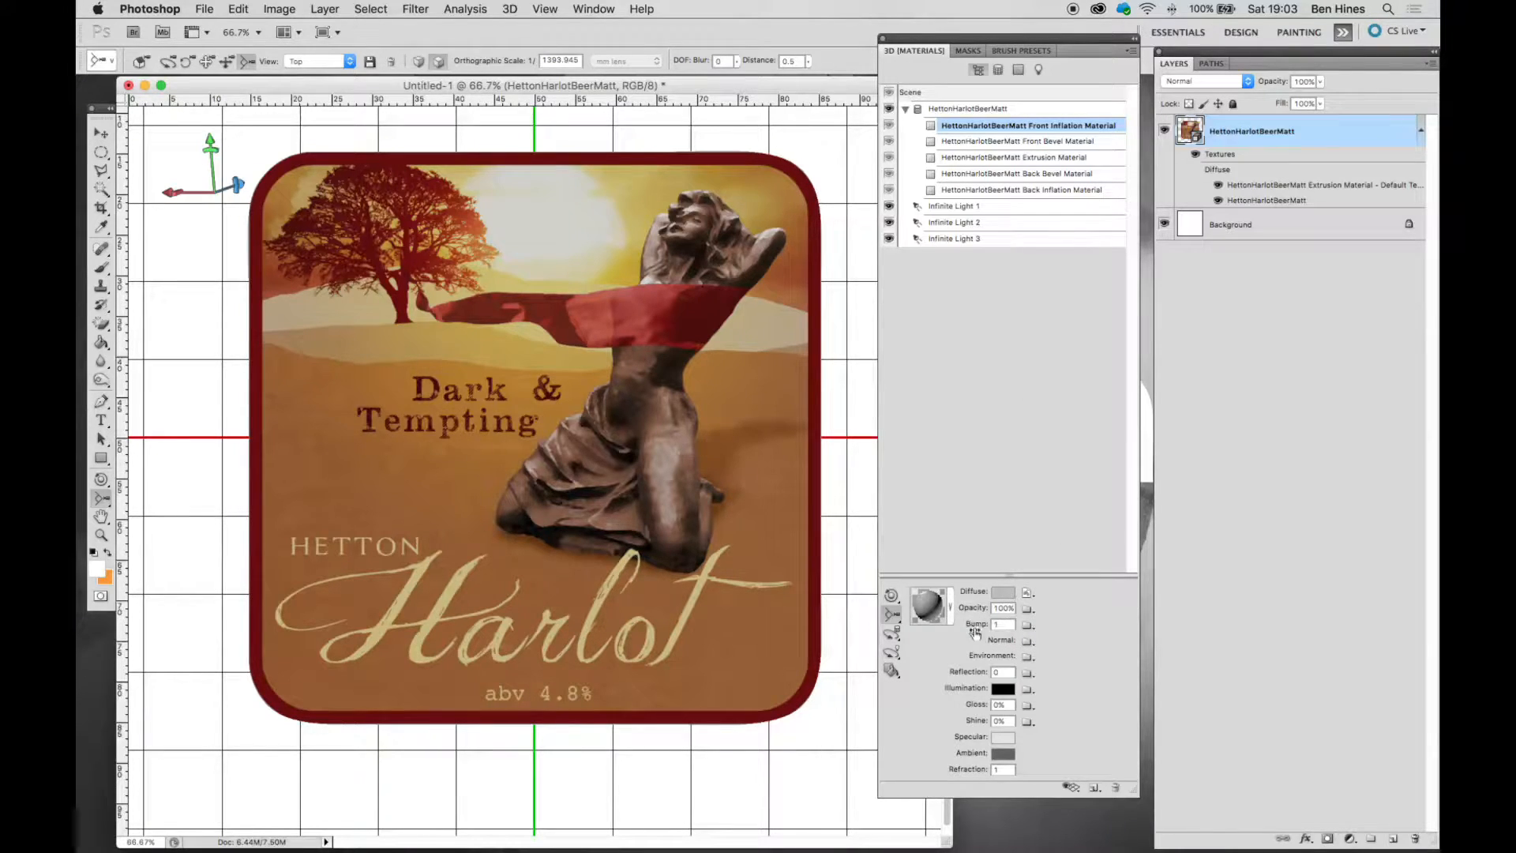
{"action": "left_click", "coordinate": [1024, 627]}
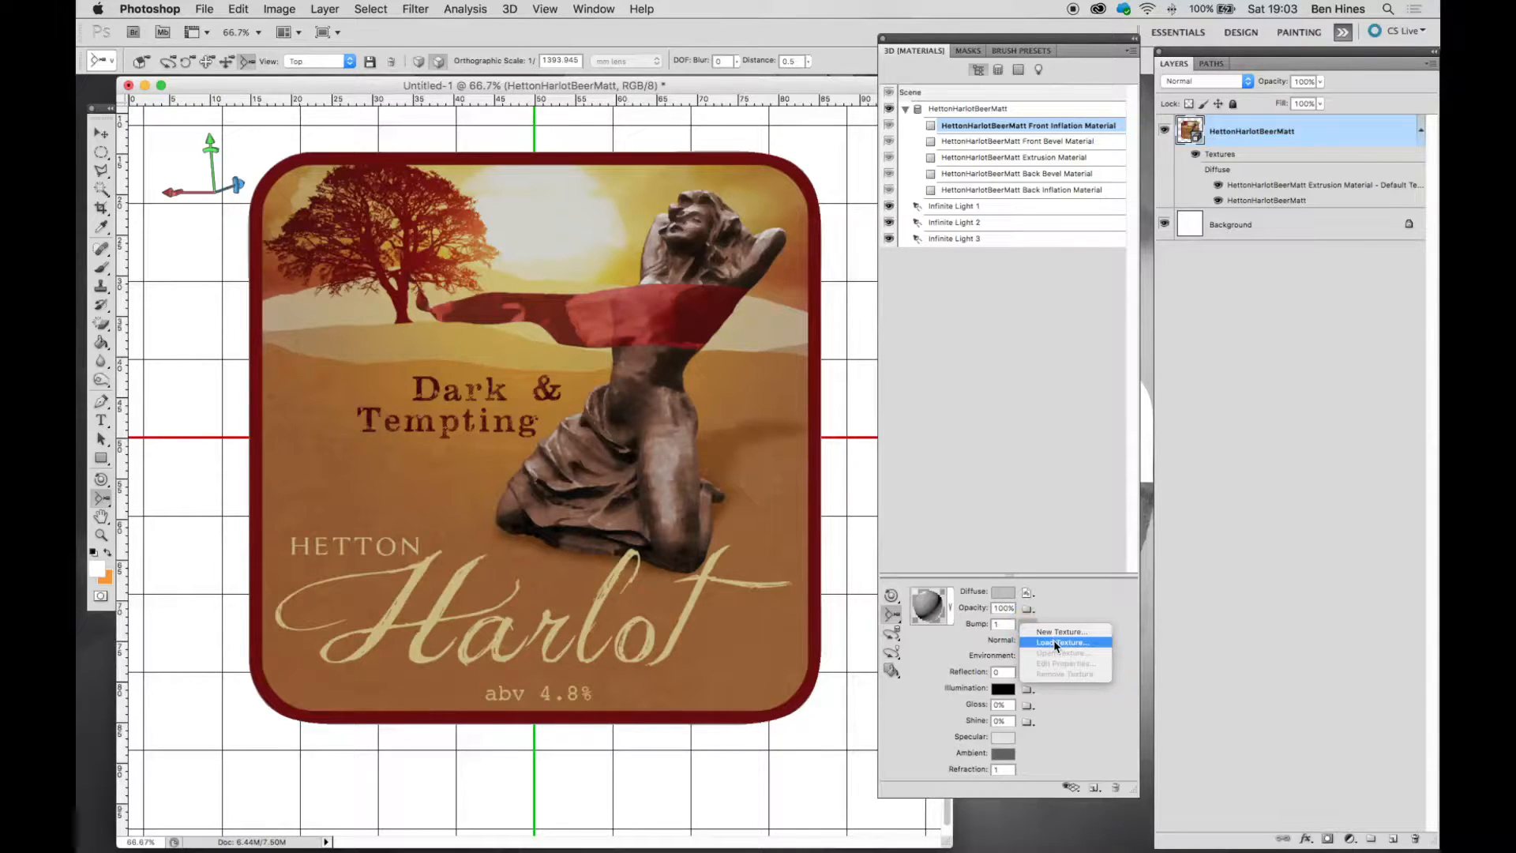
{"action": "left_click", "coordinate": [1053, 641]}
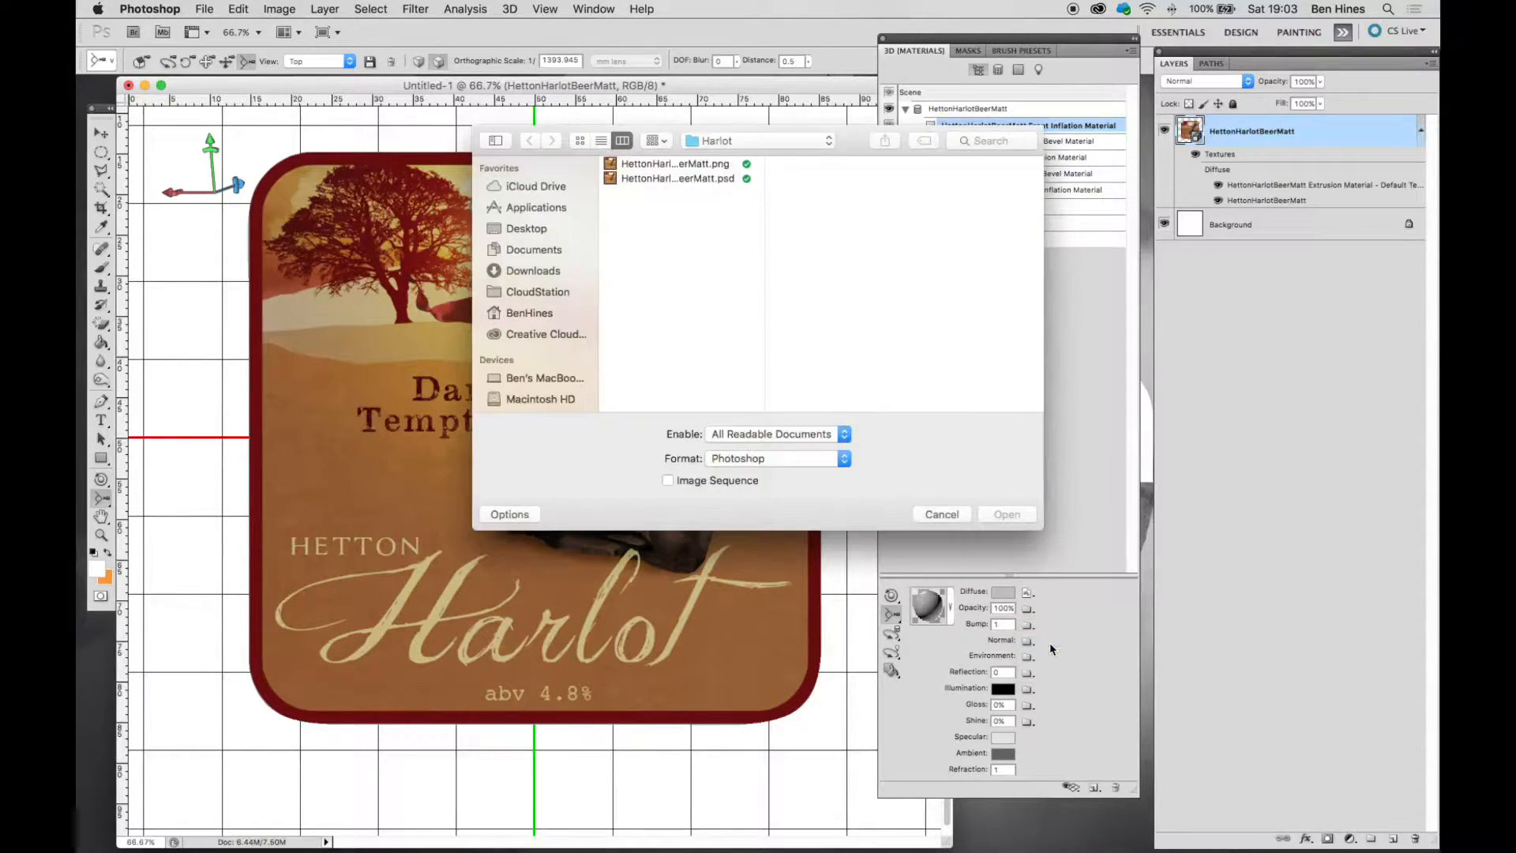
{"action": "left_click", "coordinate": [807, 145]}
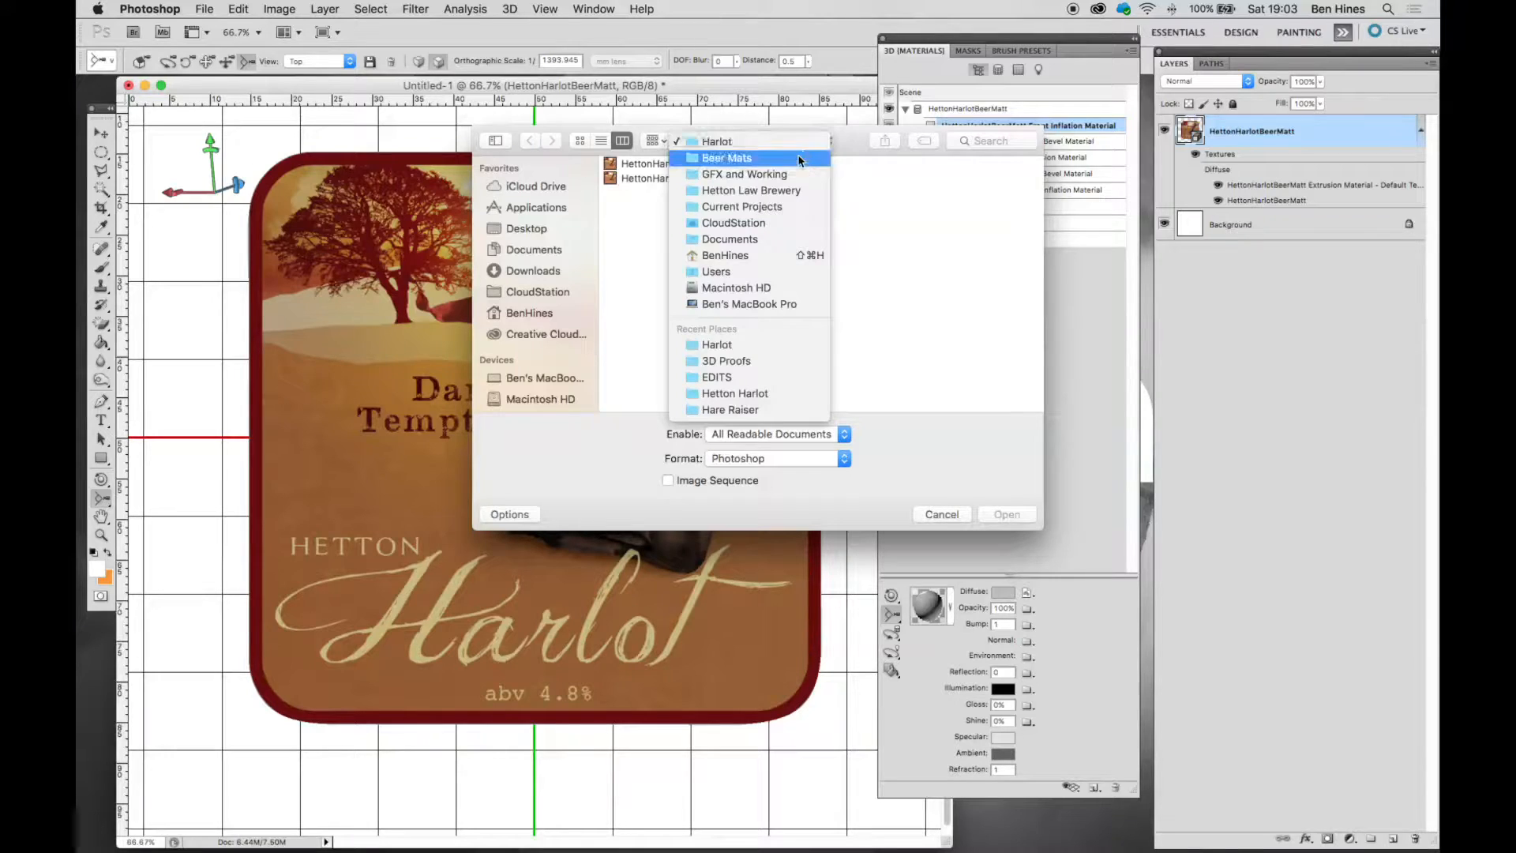
{"action": "left_click", "coordinate": [770, 158]}
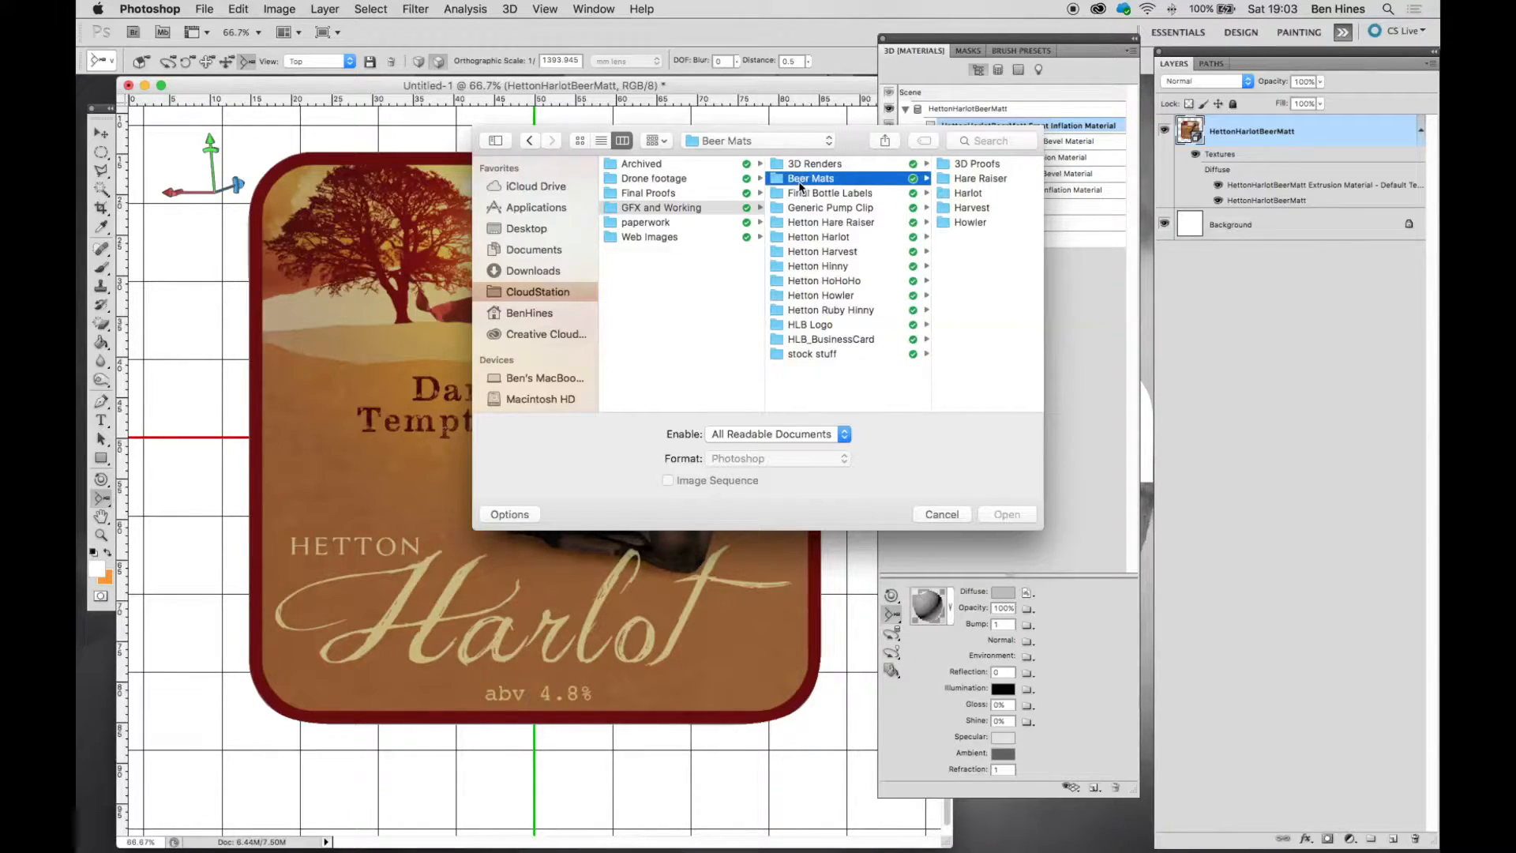
{"action": "left_click", "coordinate": [840, 167]}
{"action": "left_click", "coordinate": [822, 180]}
{"action": "left_click", "coordinate": [932, 167]}
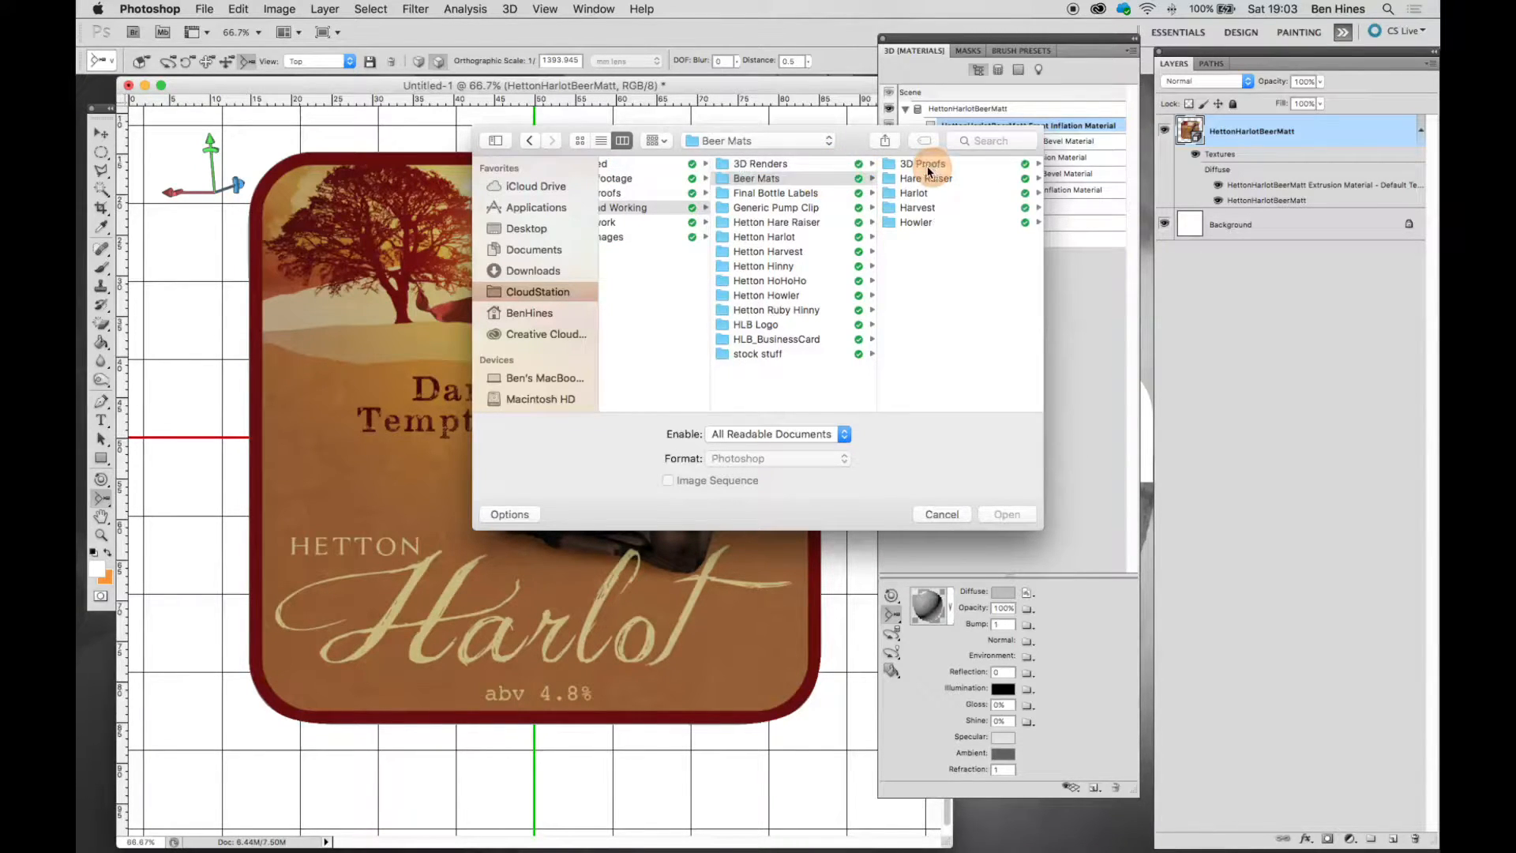
{"action": "left_click", "coordinate": [914, 194]}
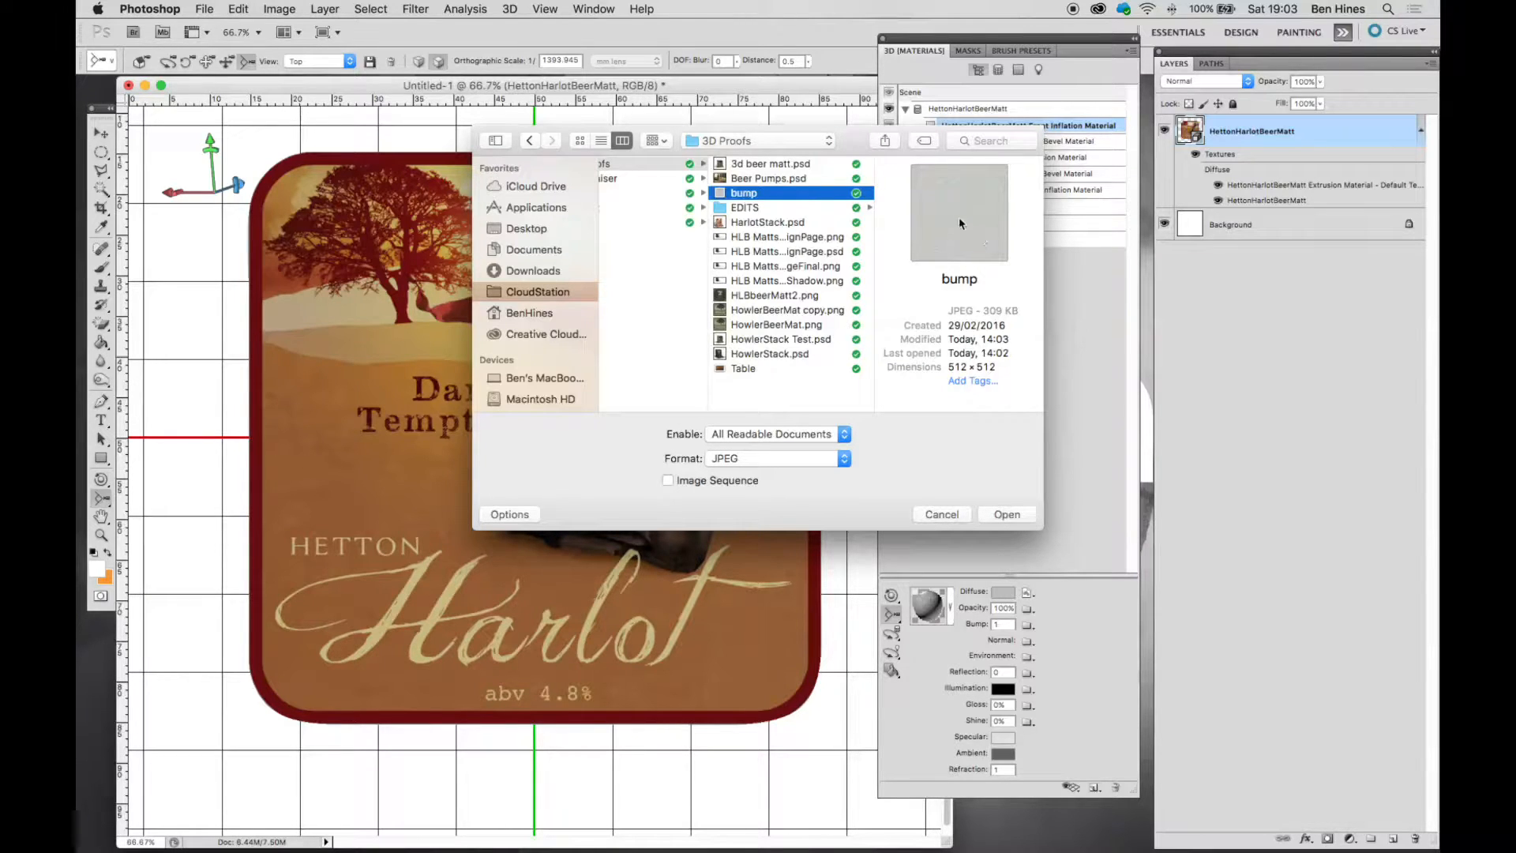
{"action": "left_click", "coordinate": [1007, 513]}
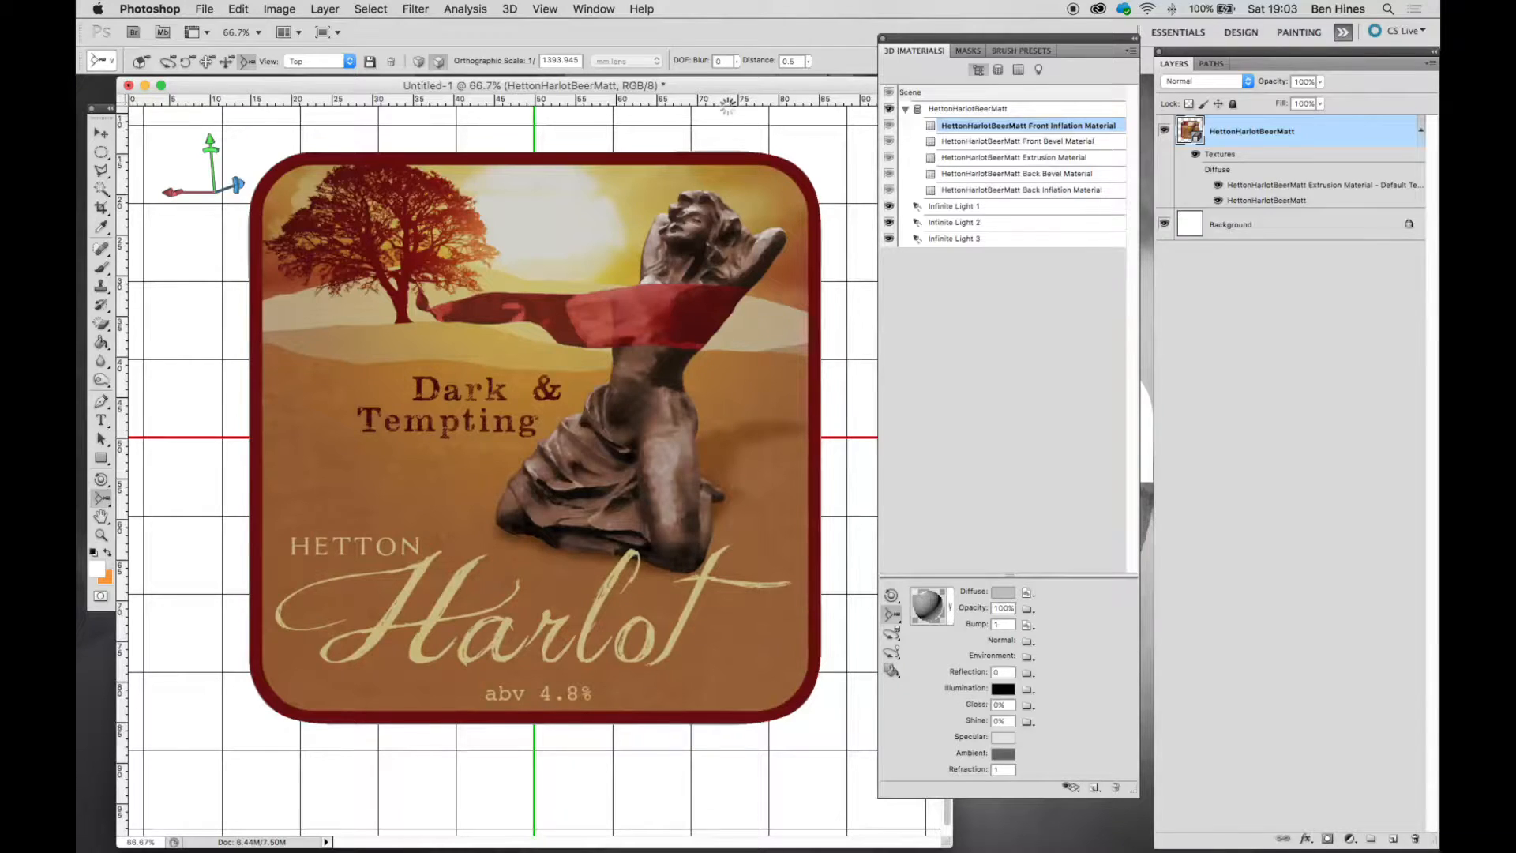
- Switch to Finder to preview the bump texture image, and return to the beer mat document in Photoshop
{"action": "key", "text": "super+Tab"}
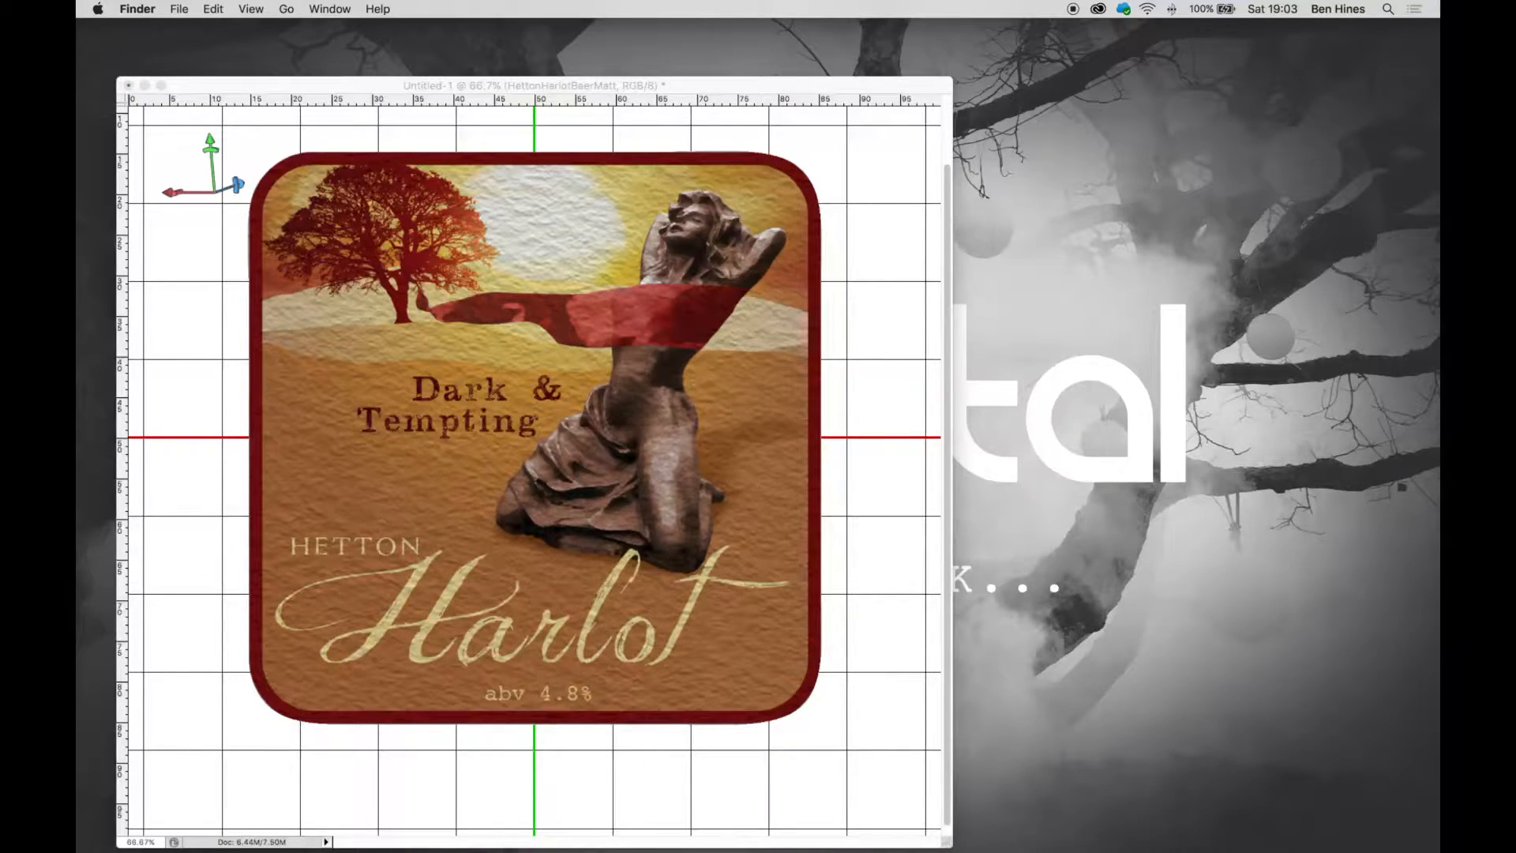
{"action": "key", "text": "space"}
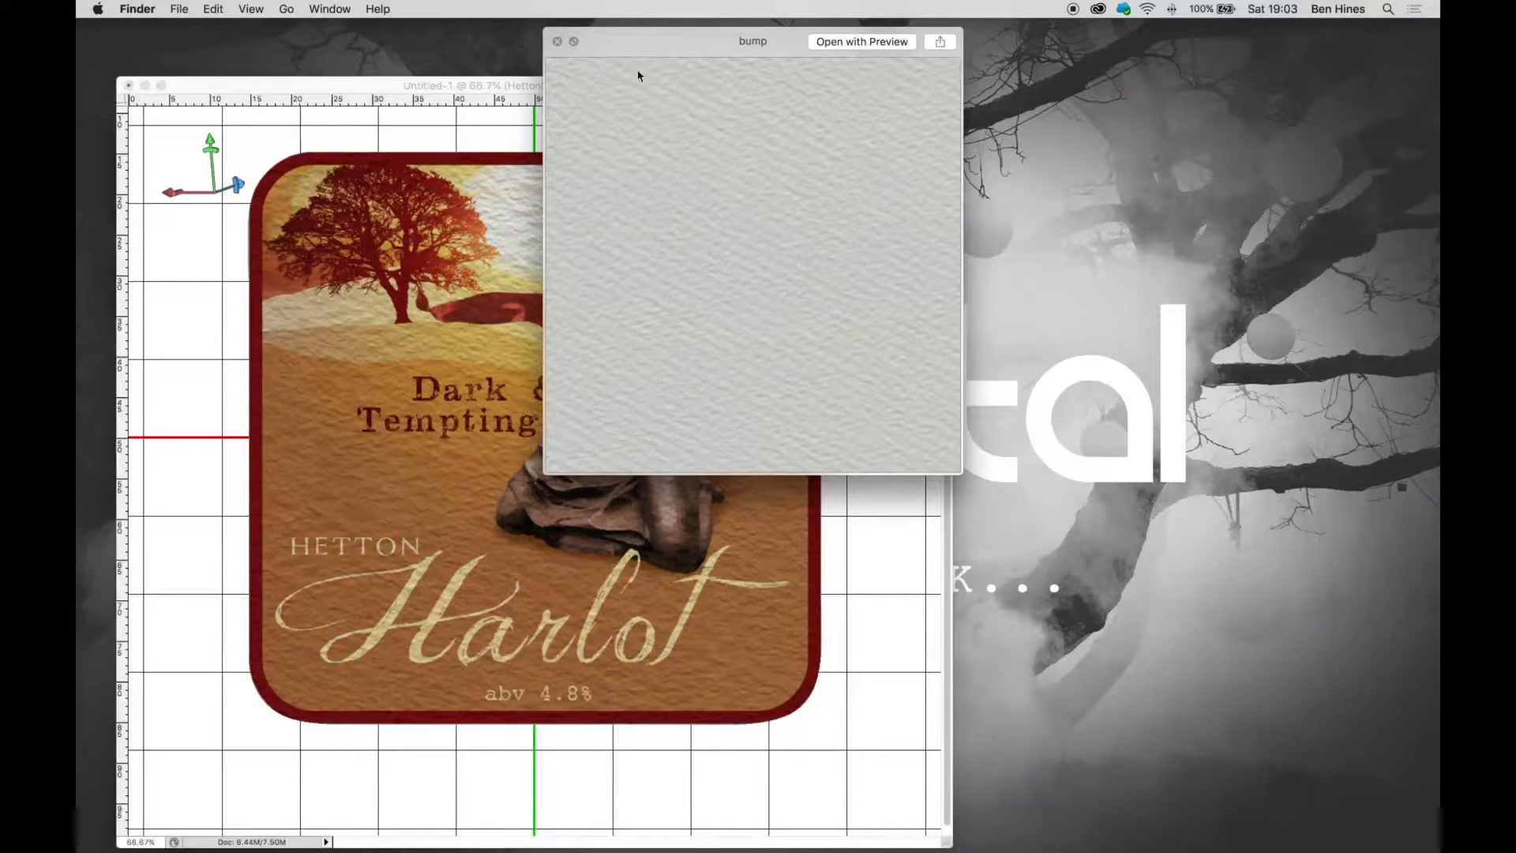
{"action": "key", "text": "space"}
{"action": "left_click", "coordinate": [600, 85]}
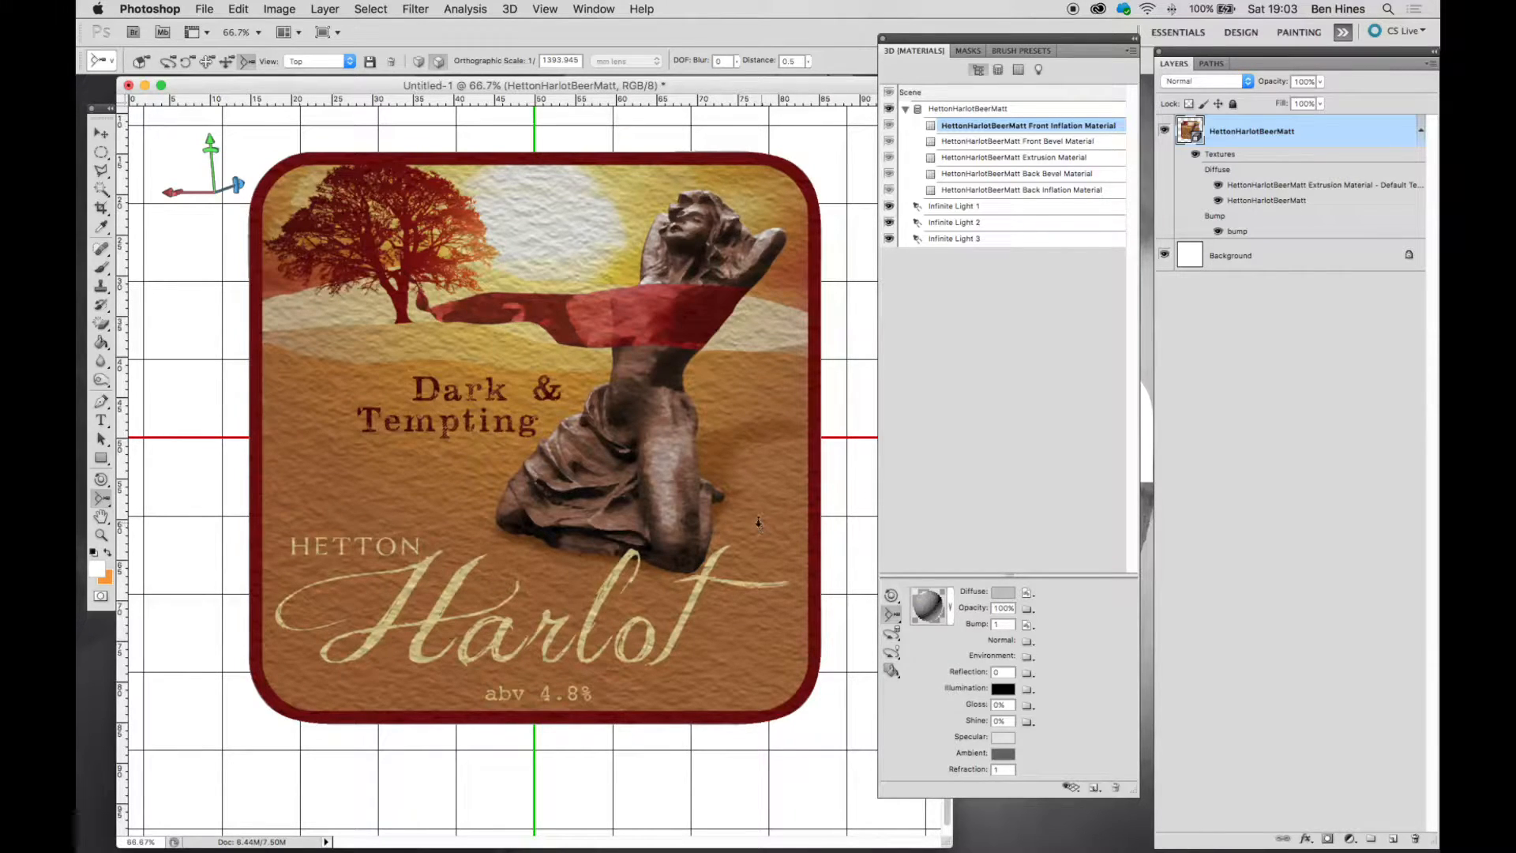
- Try bump strengths of 10 and 0.5 on the beer mat's front inflation material
{"action": "left_click", "coordinate": [1003, 625]}
{"action": "key", "text": "Return"}
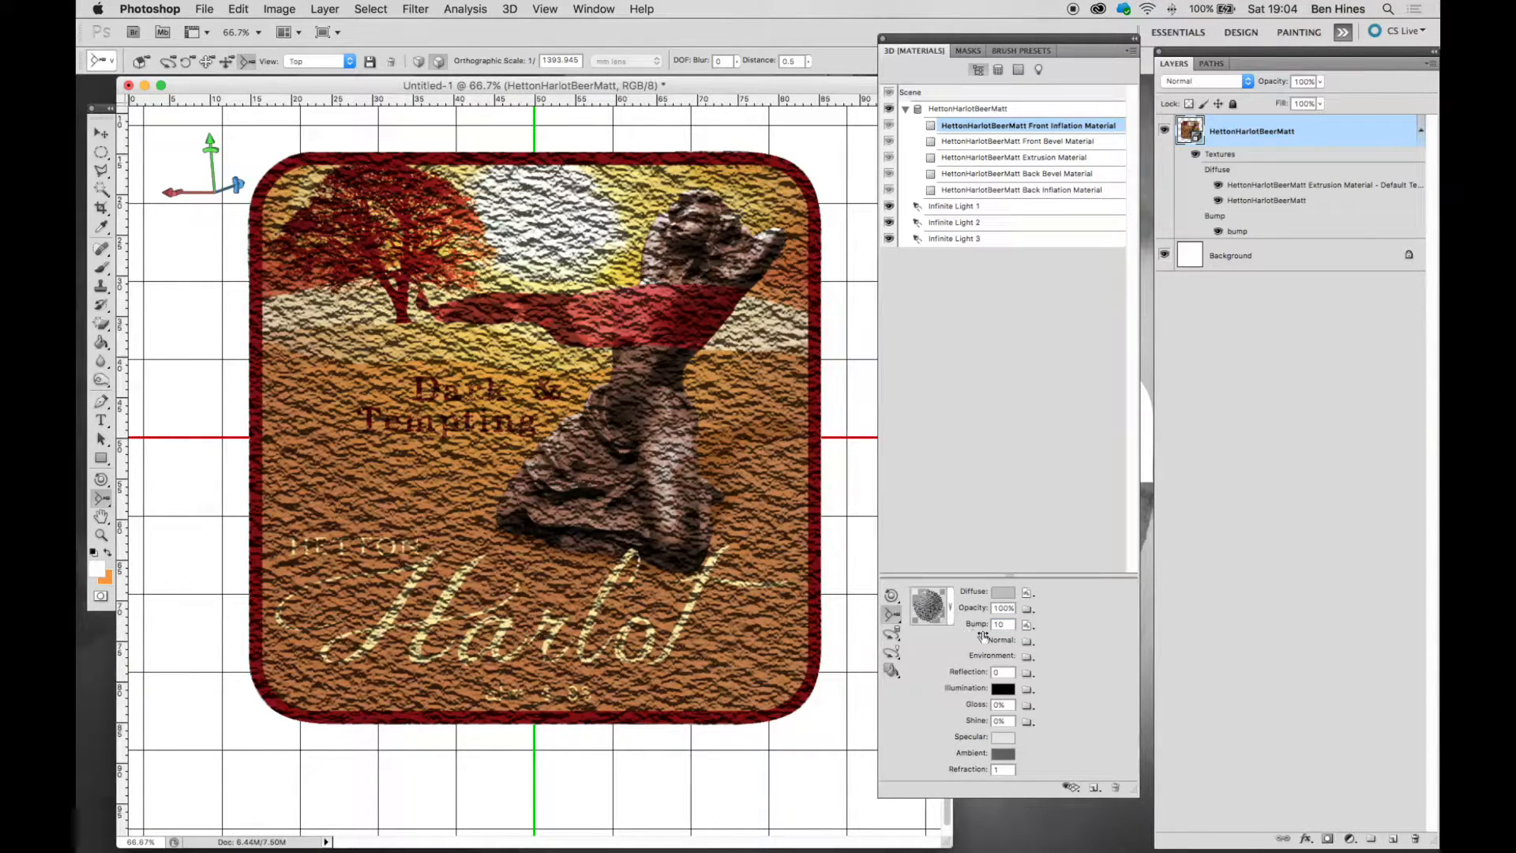
{"action": "left_click", "coordinate": [1008, 623]}
{"action": "type", "text": "1"}
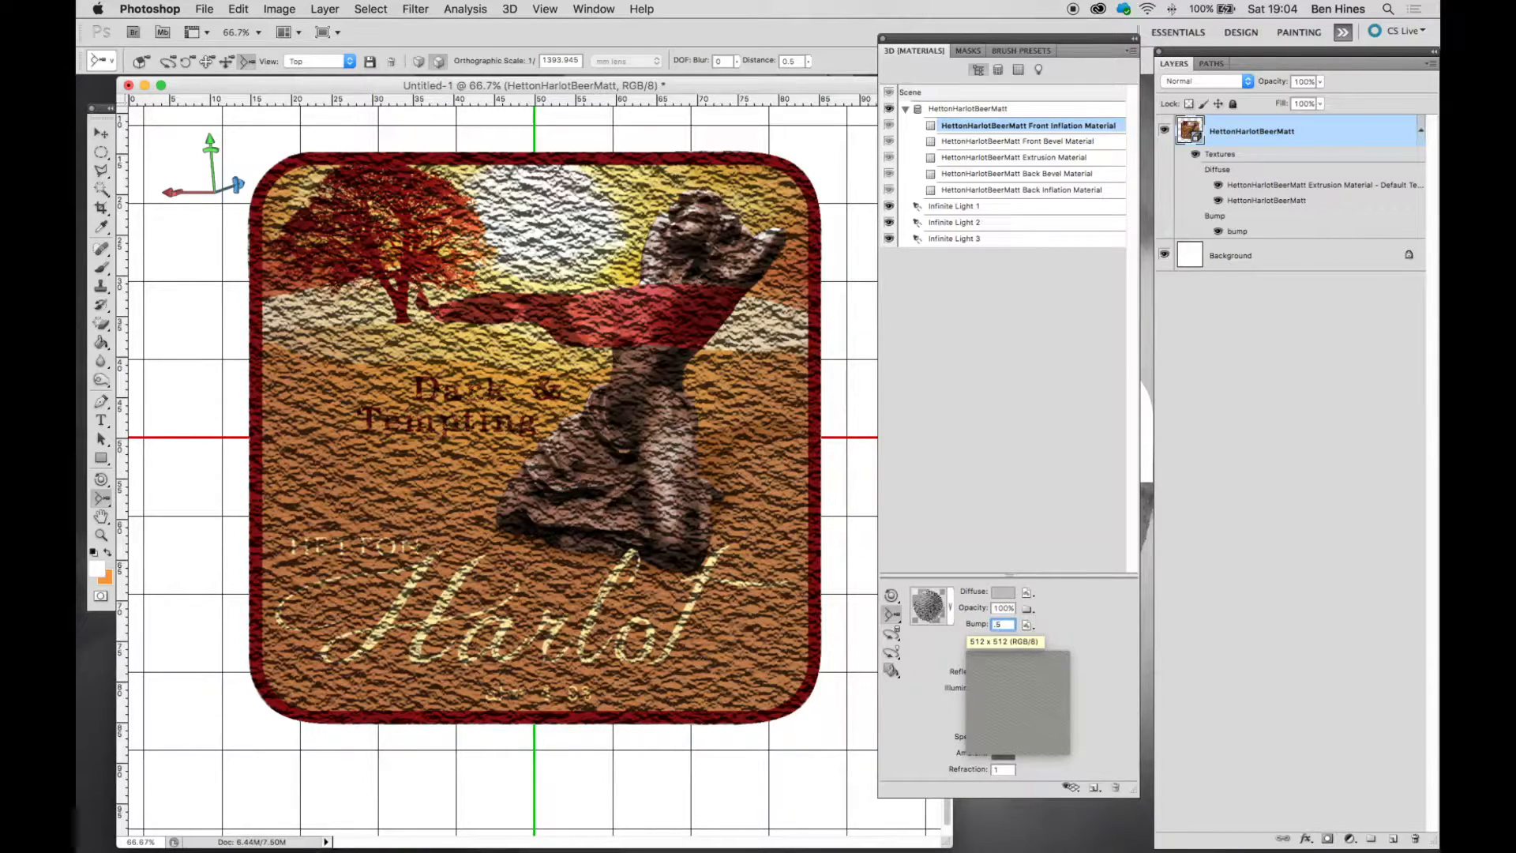
{"action": "key", "text": "Return"}
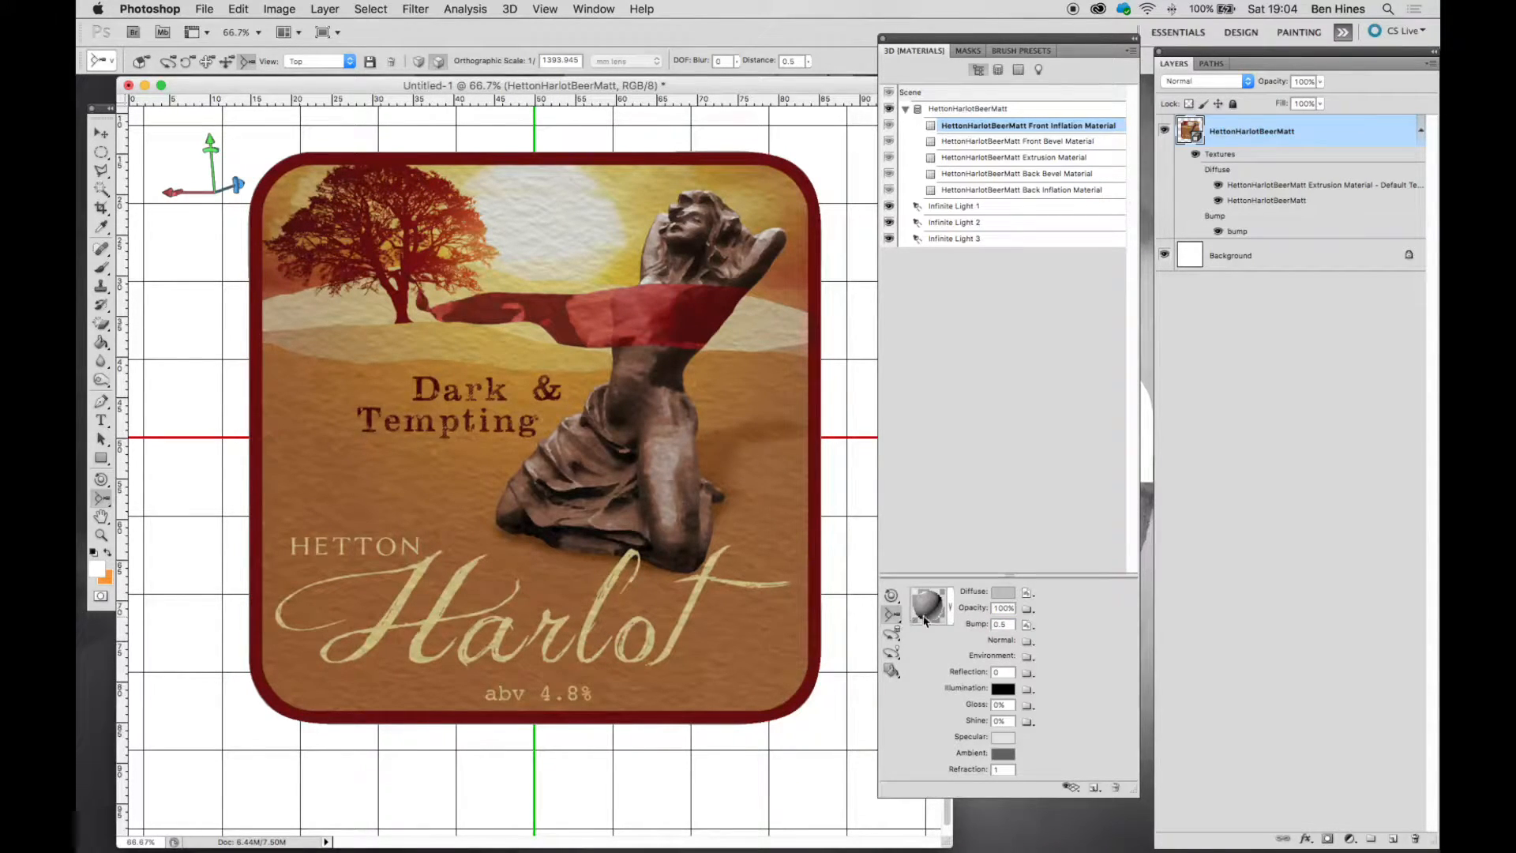
- Set the bump strength of the front inflation material to 0.6
{"action": "double_click", "coordinate": [1008, 624]}
{"action": "type", "text": "0.7"}
{"action": "key", "text": "Return"}
- Duplicate the HettonHarlotBeerMatt 3D layer within the same document, keeping the default copy name
{"action": "scroll", "coordinate": [637, 349], "scroll_direction": "up", "scroll_amount": 1}
{"action": "key", "text": "super+minus"}
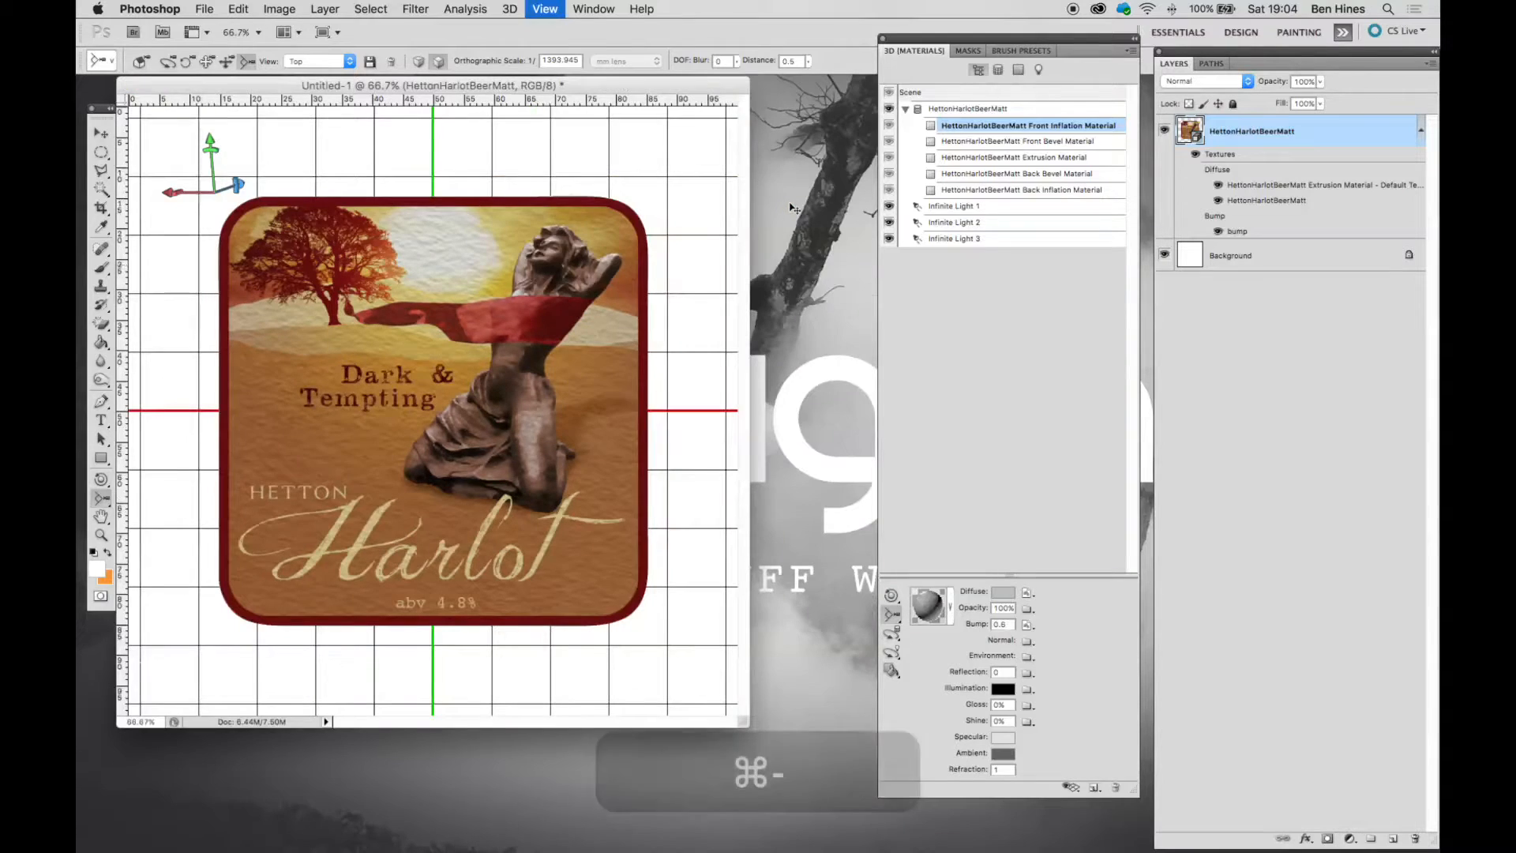
{"action": "right_click", "coordinate": [1325, 140]}
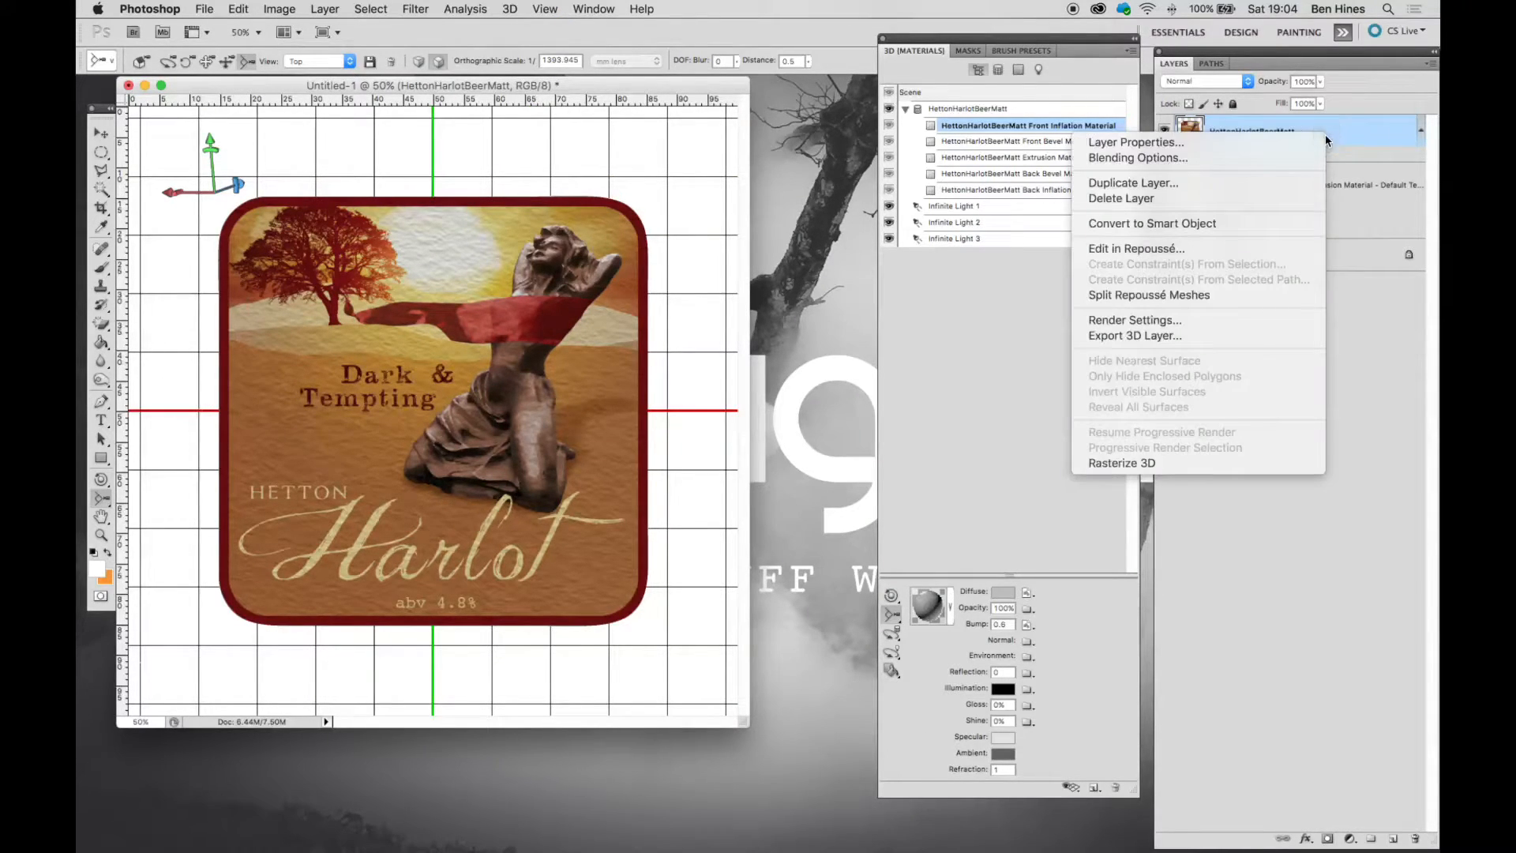
{"action": "left_click", "coordinate": [1275, 181]}
{"action": "left_click", "coordinate": [913, 365]}
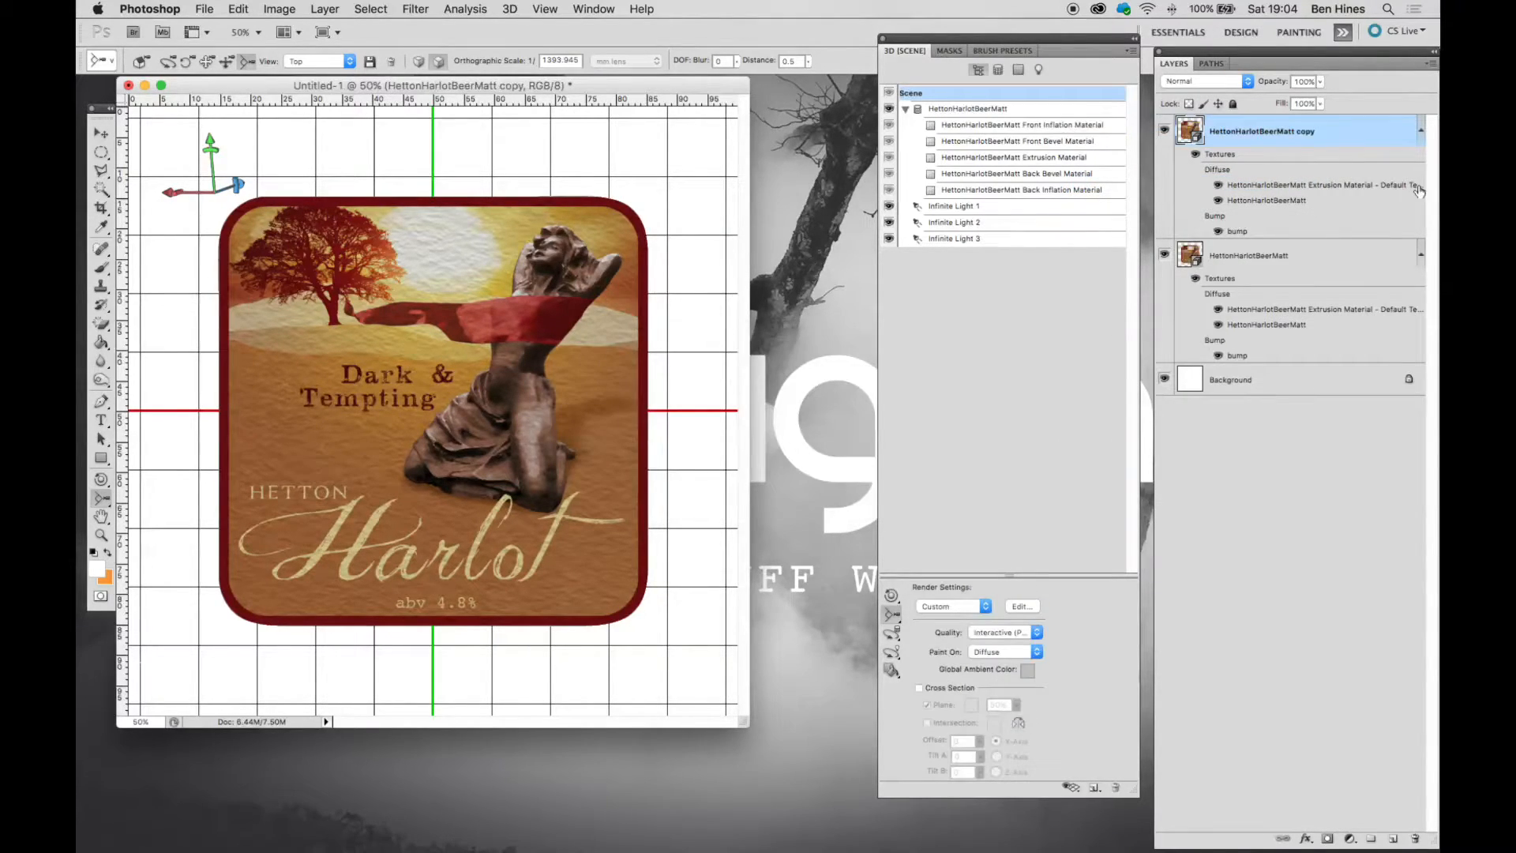
- Select both HettonHarlotBeerMatt 3D layers and duplicate them together within the same document
{"action": "left_click", "coordinate": [1347, 259], "text": "shift"}
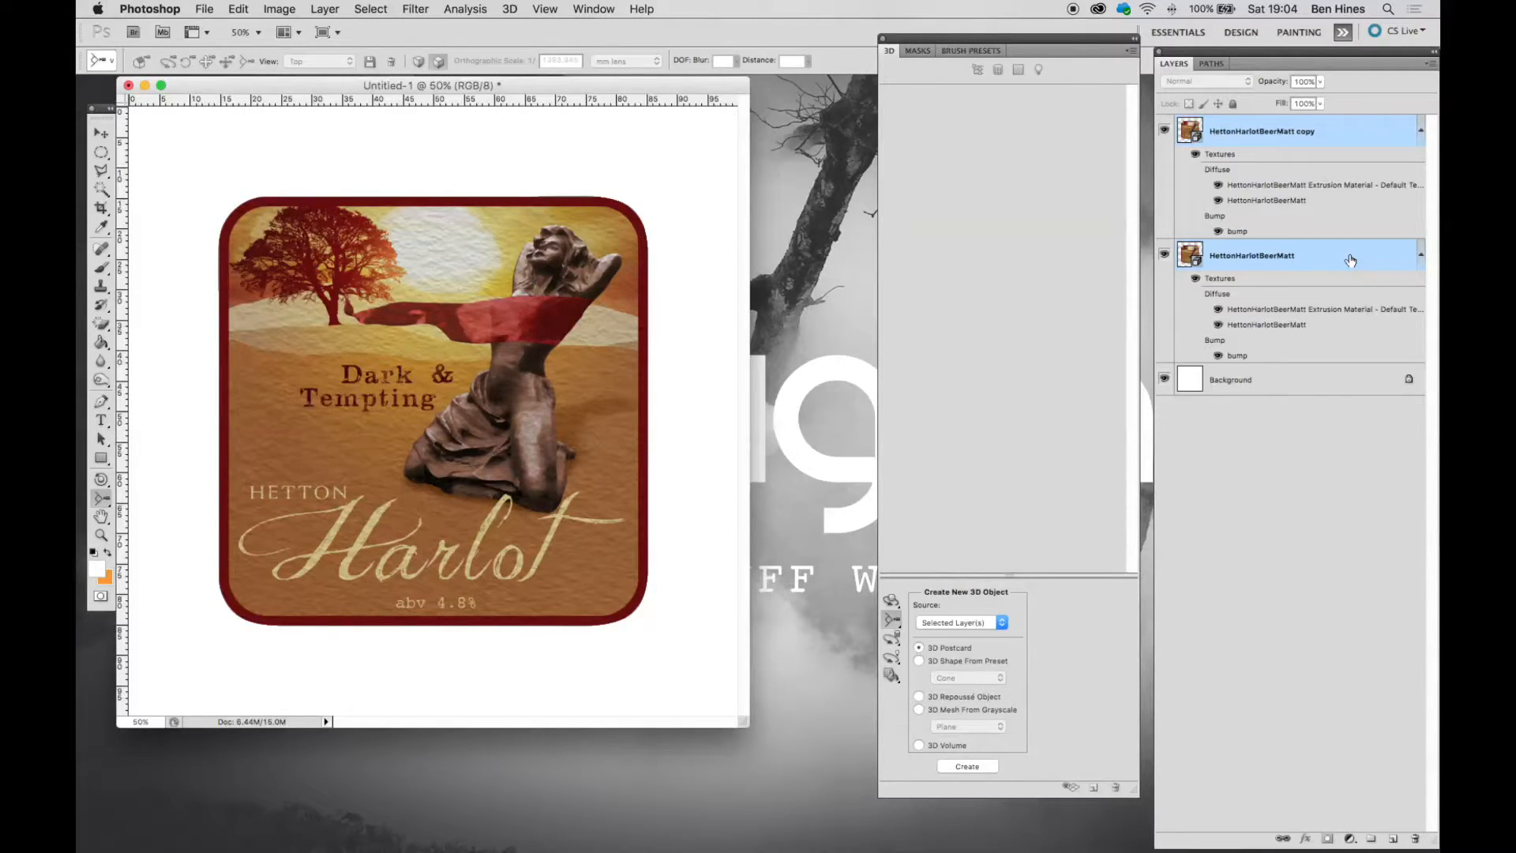
{"action": "right_click", "coordinate": [1350, 260]}
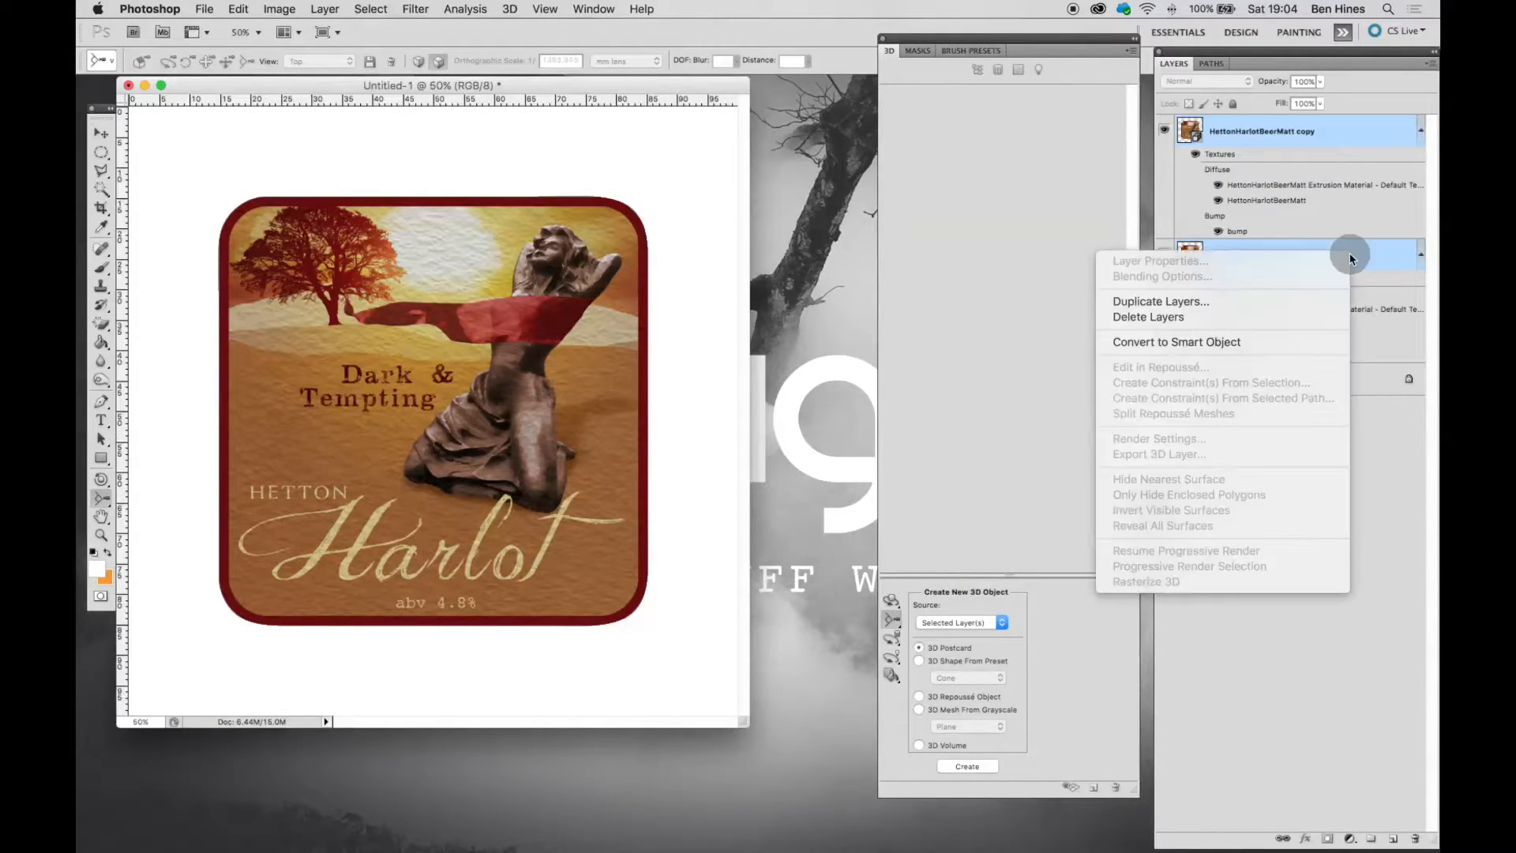
{"action": "left_click", "coordinate": [1238, 306]}
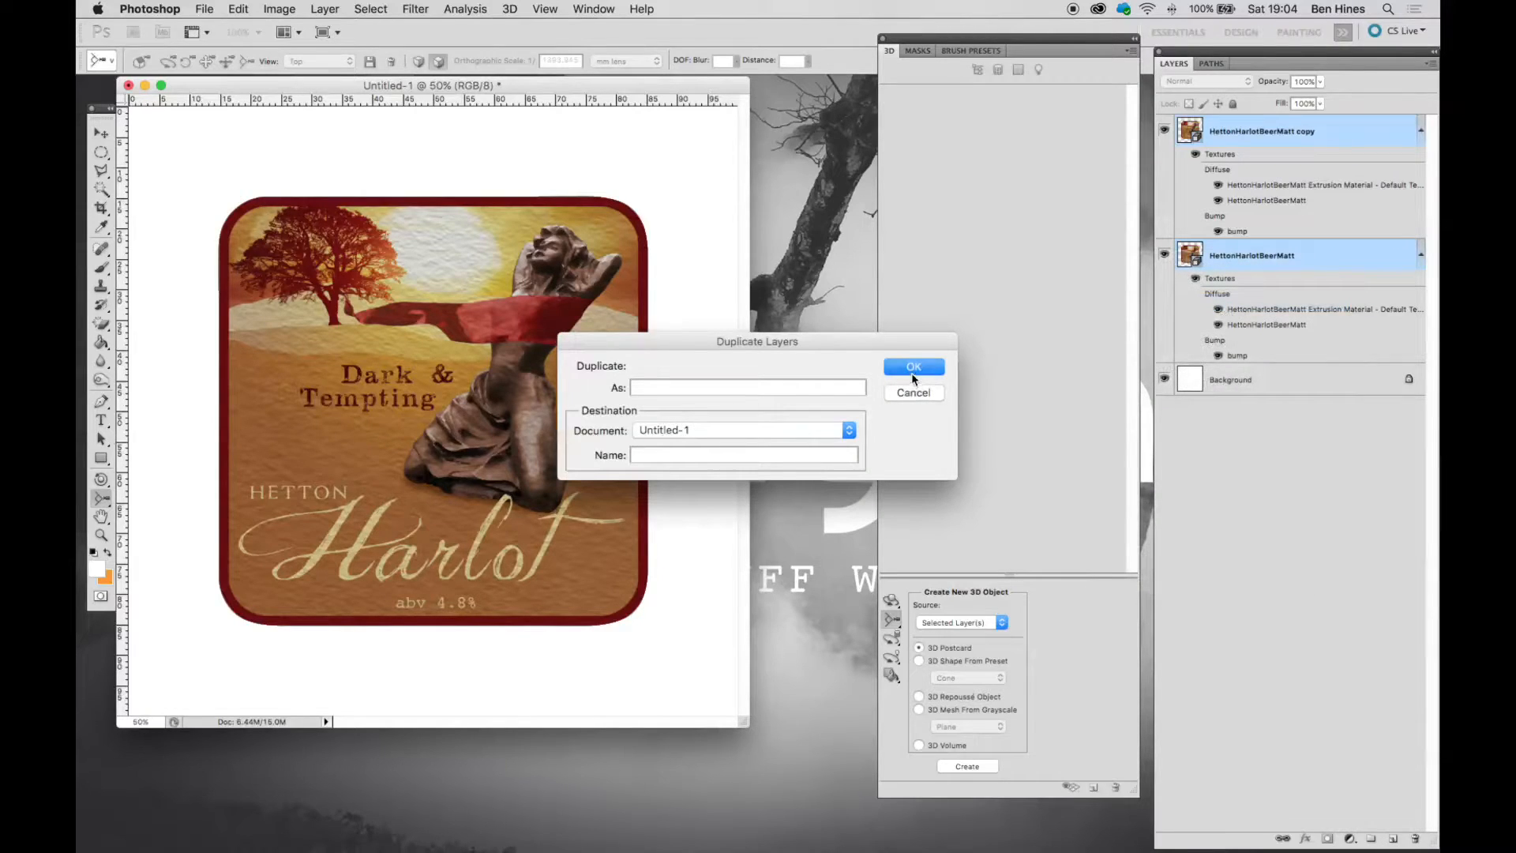
{"action": "left_click", "coordinate": [911, 368]}
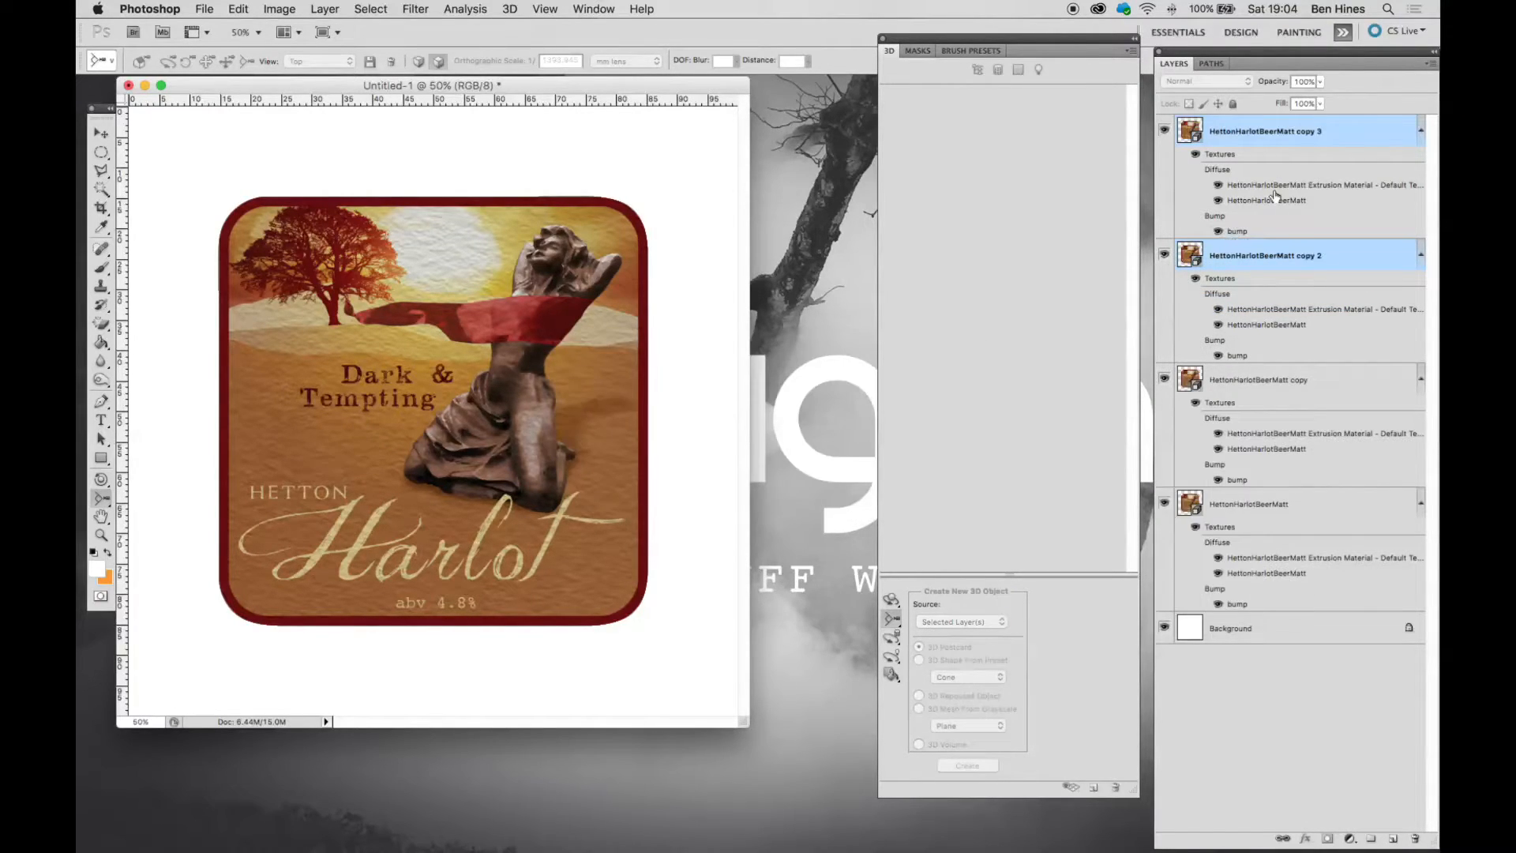
- Duplicate the HettonHarlotBeerMatt copy 3 layer as HettonHarlotBeerMatt copy 4
{"action": "left_click", "coordinate": [1334, 139]}
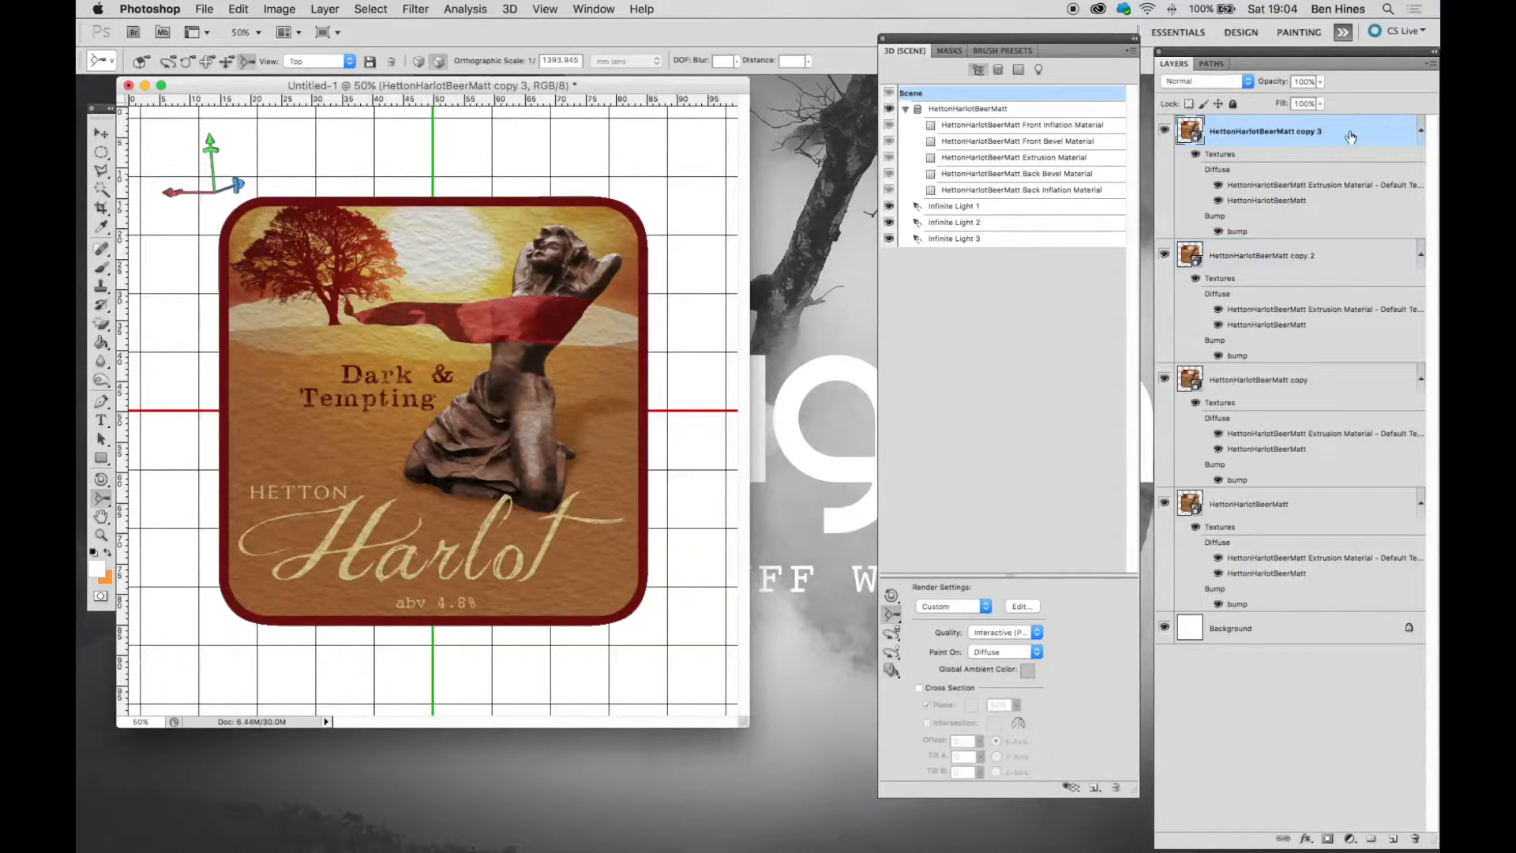
{"action": "right_click", "coordinate": [1351, 135]}
{"action": "left_click", "coordinate": [1338, 178]}
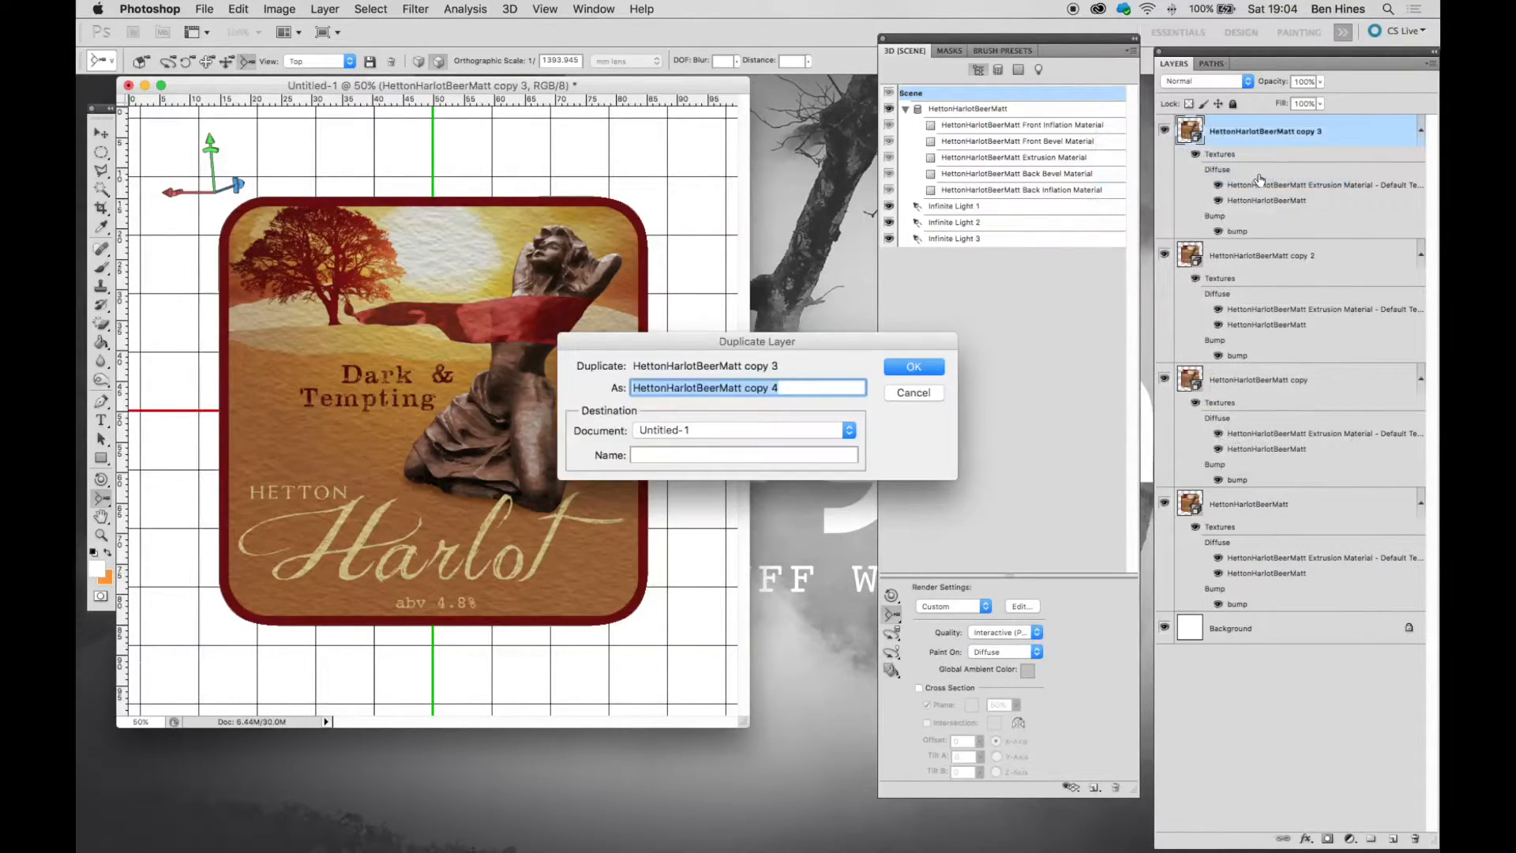
{"action": "key", "text": "Return"}
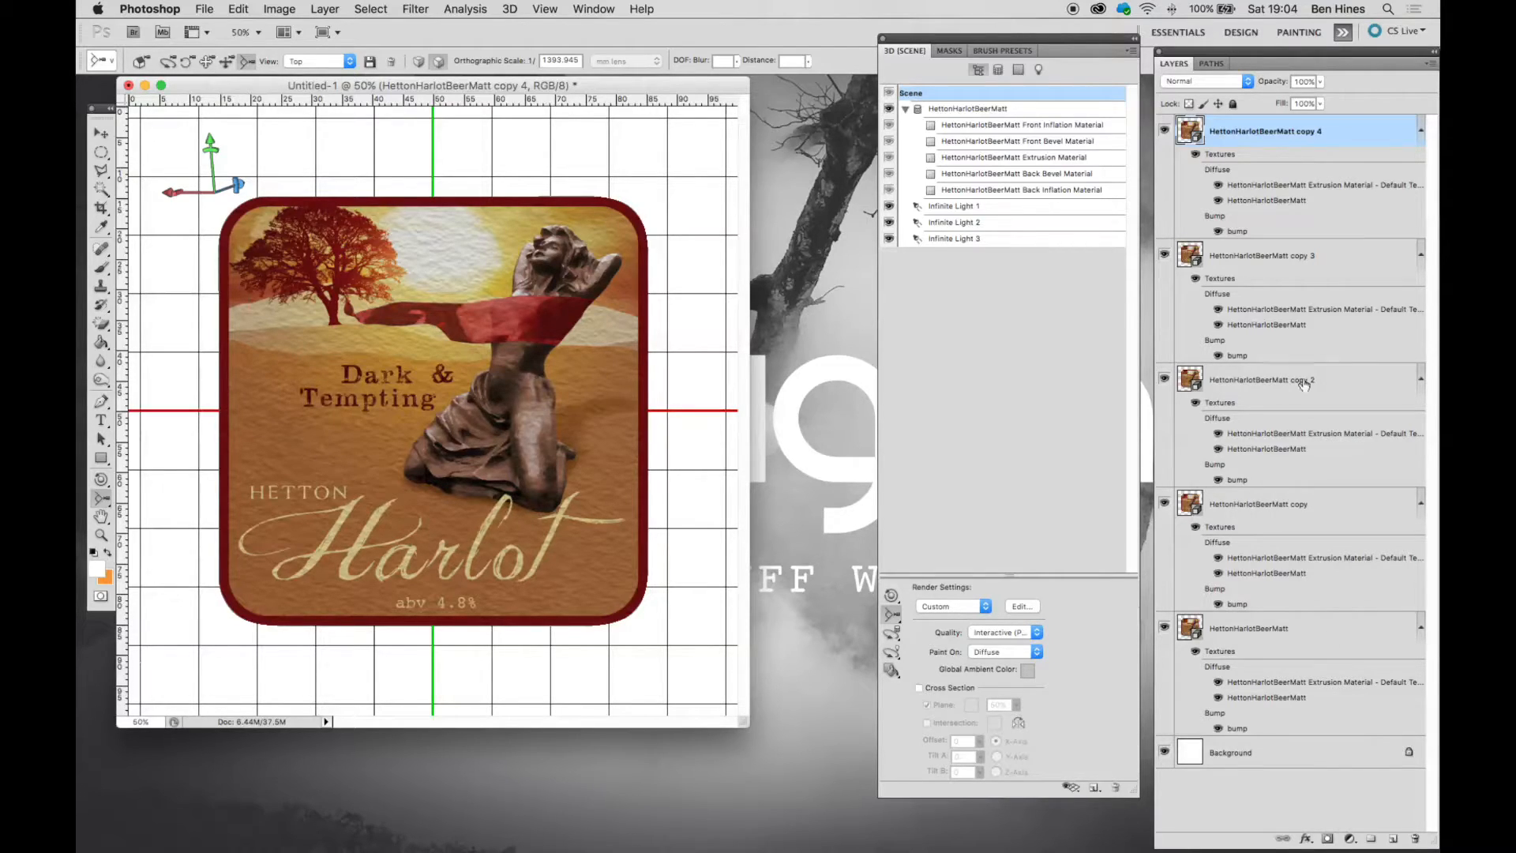
- Merge the original HettonHarlotBeerMatt layer and HettonHarlotBeerMatt copy into one 3D layer
{"action": "left_click", "coordinate": [1326, 630]}
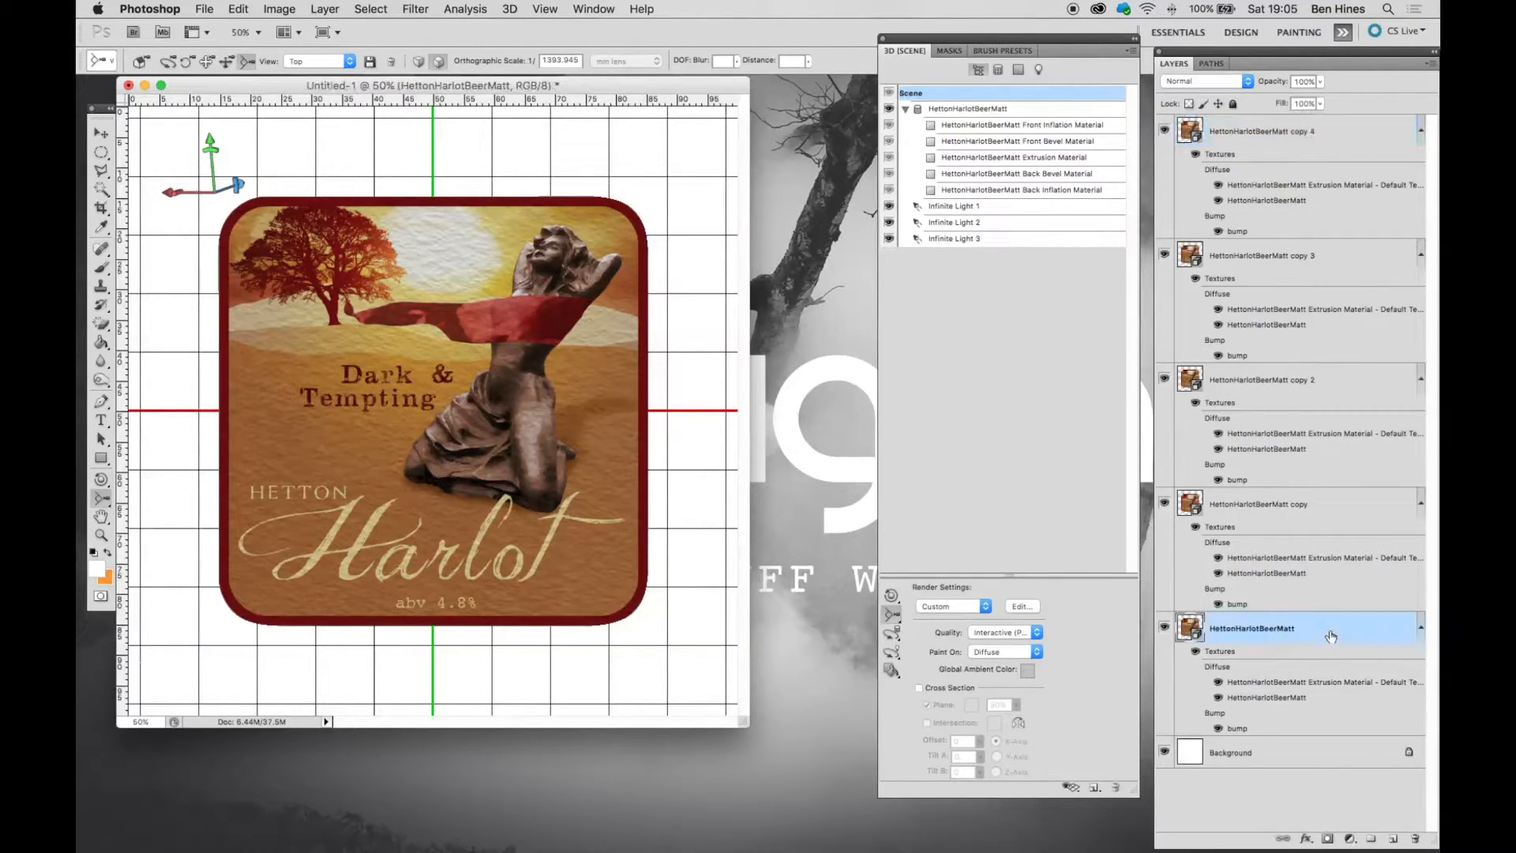
{"action": "left_click", "coordinate": [1337, 511], "text": "shift"}
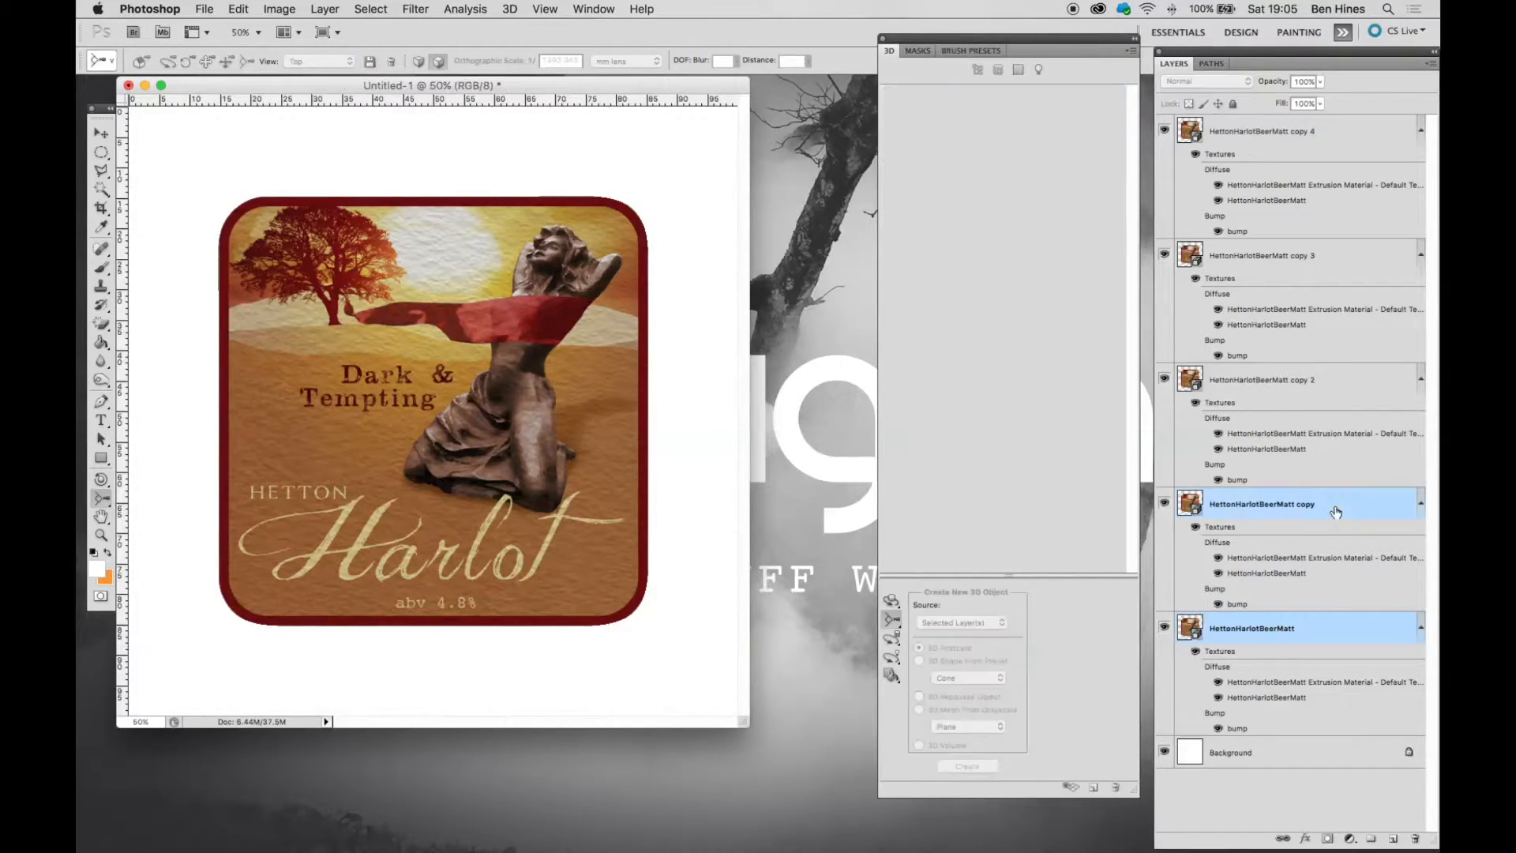
{"action": "left_click", "coordinate": [508, 10]}
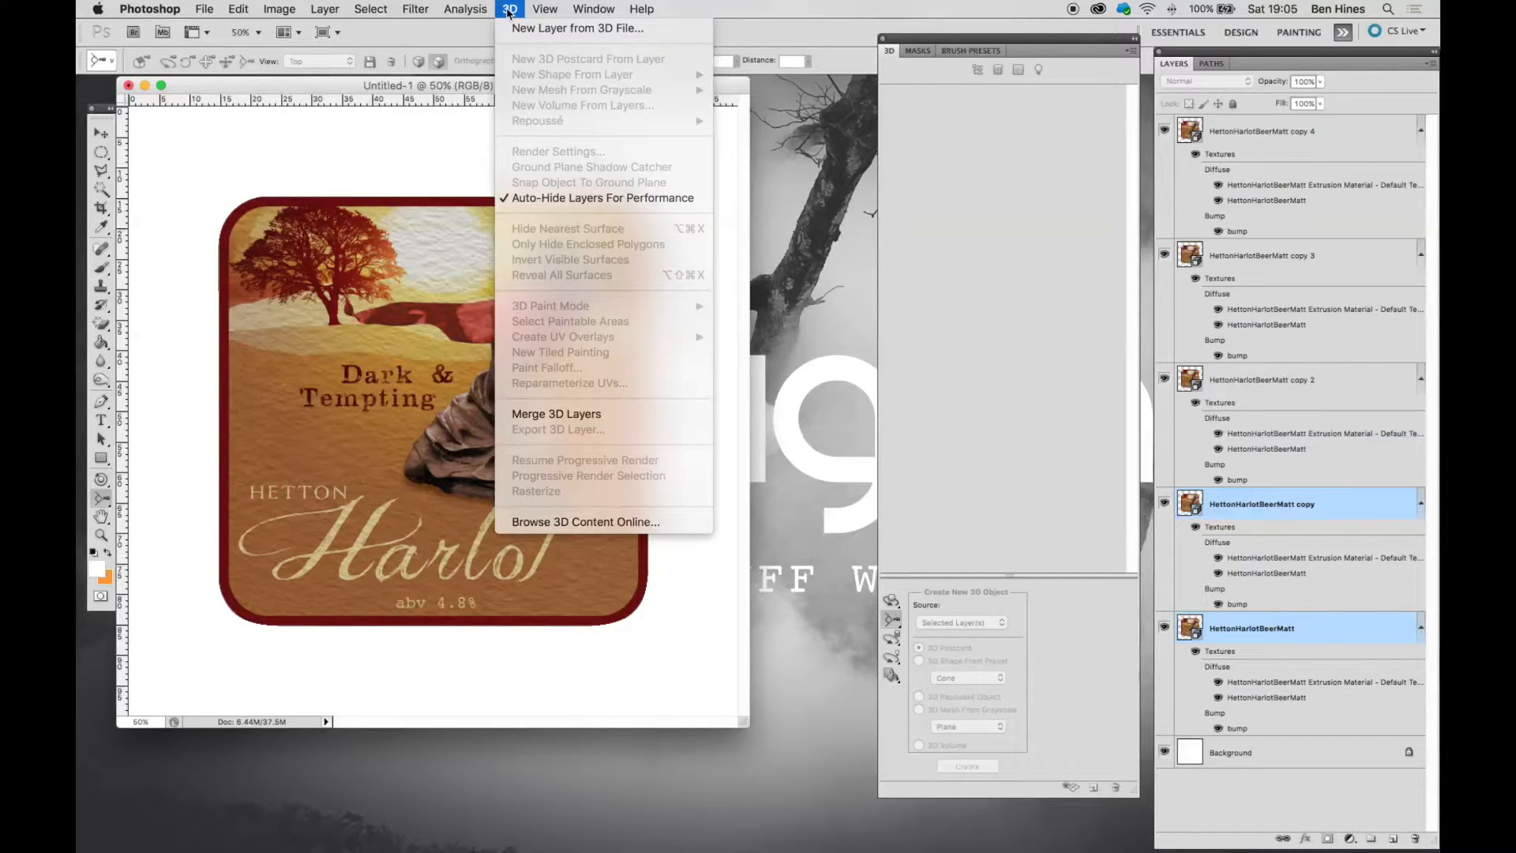
{"action": "left_click", "coordinate": [573, 416]}
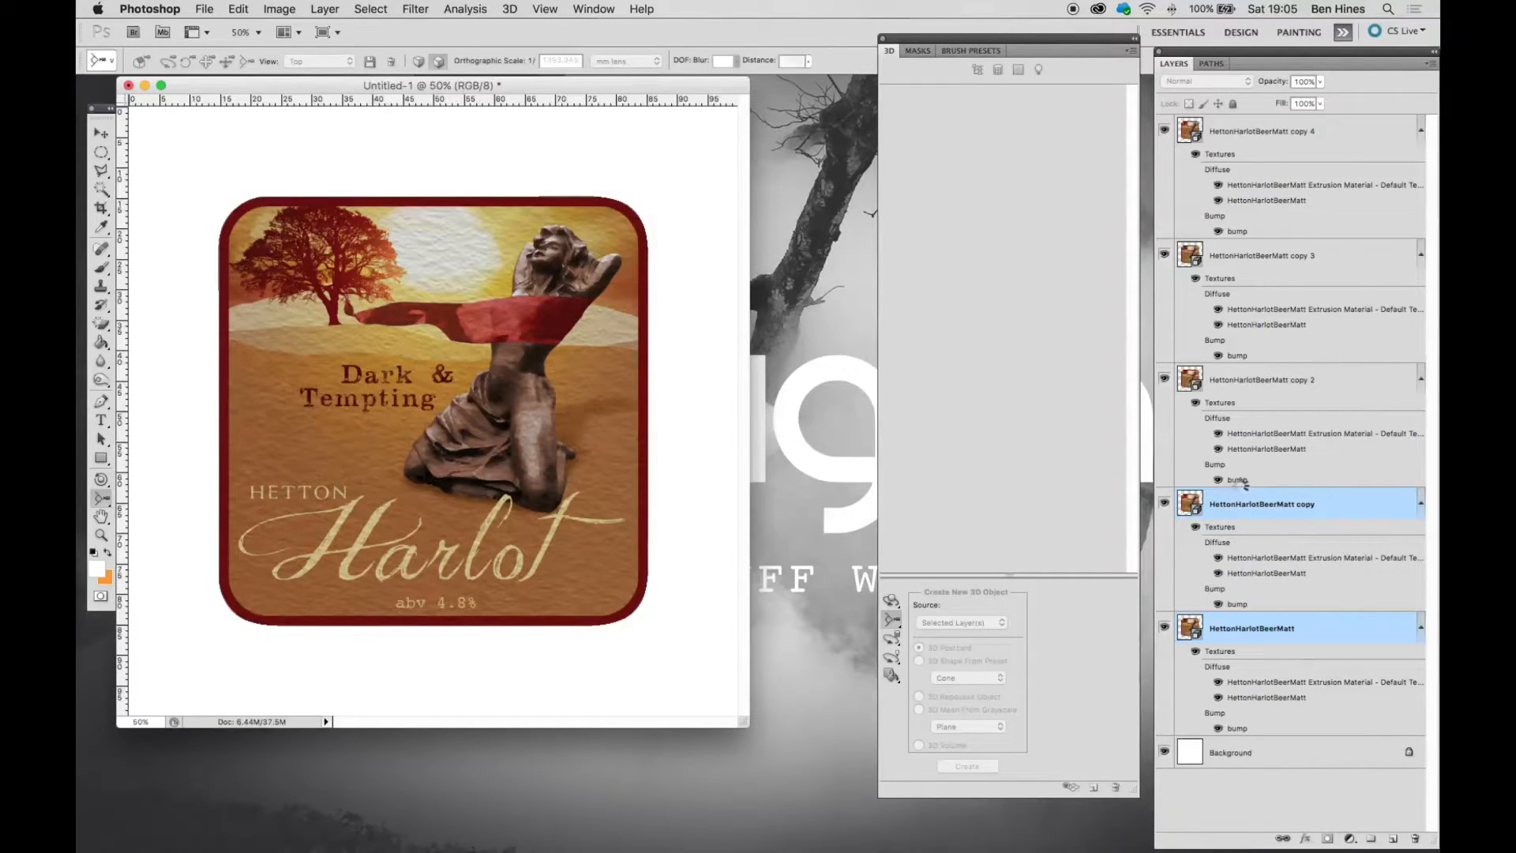
- Merge the remaining beer mat copies into the HettonHarlotBeerMatt 3D layer so one layer holds all five mats
{"action": "left_click", "coordinate": [1276, 276], "text": "shift"}
{"action": "left_click", "coordinate": [509, 10]}
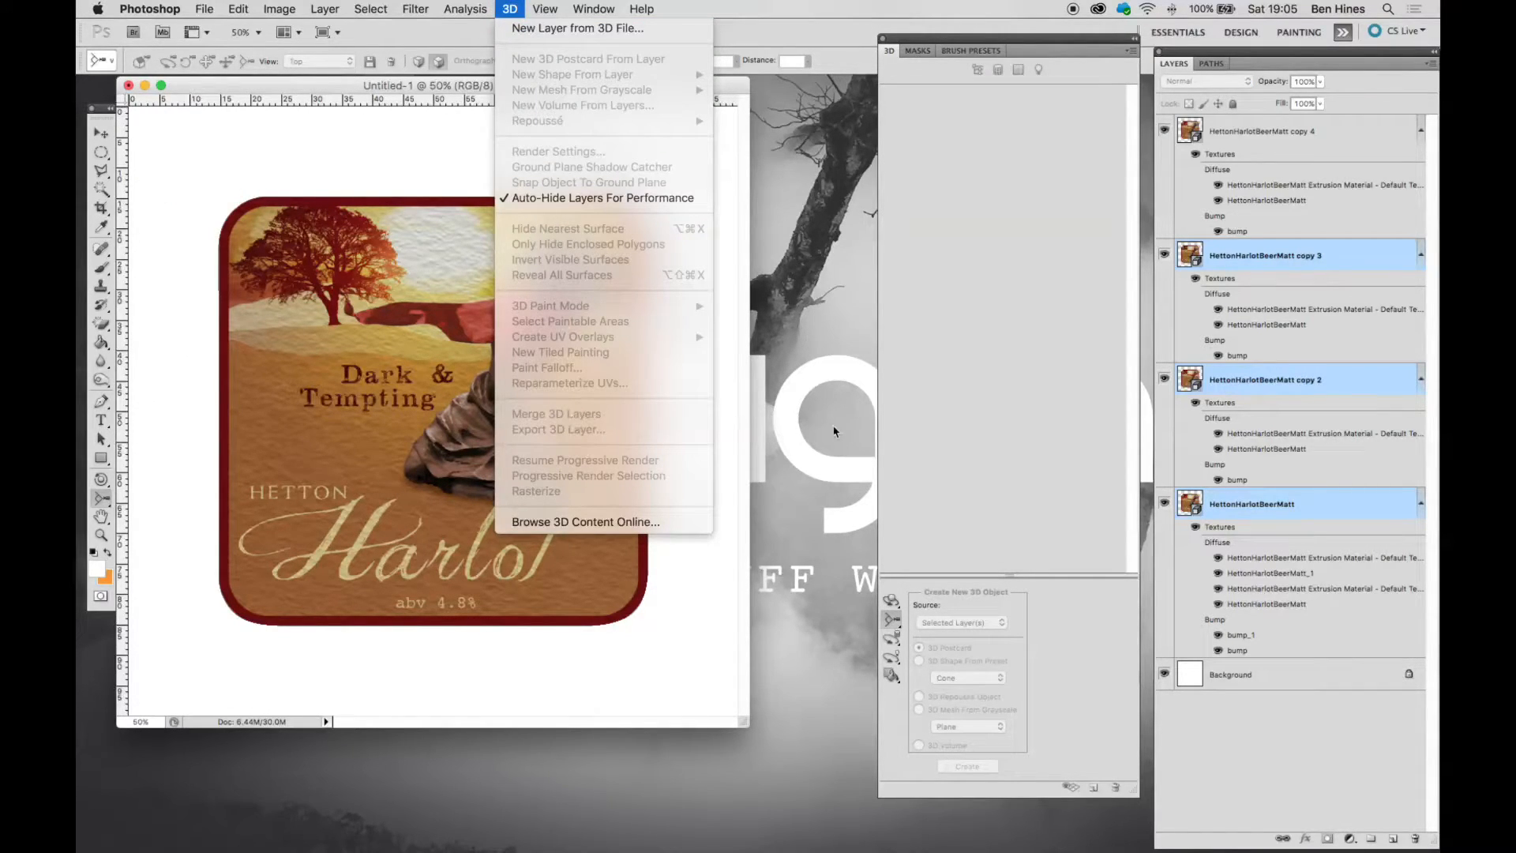
{"action": "left_click", "coordinate": [1307, 514]}
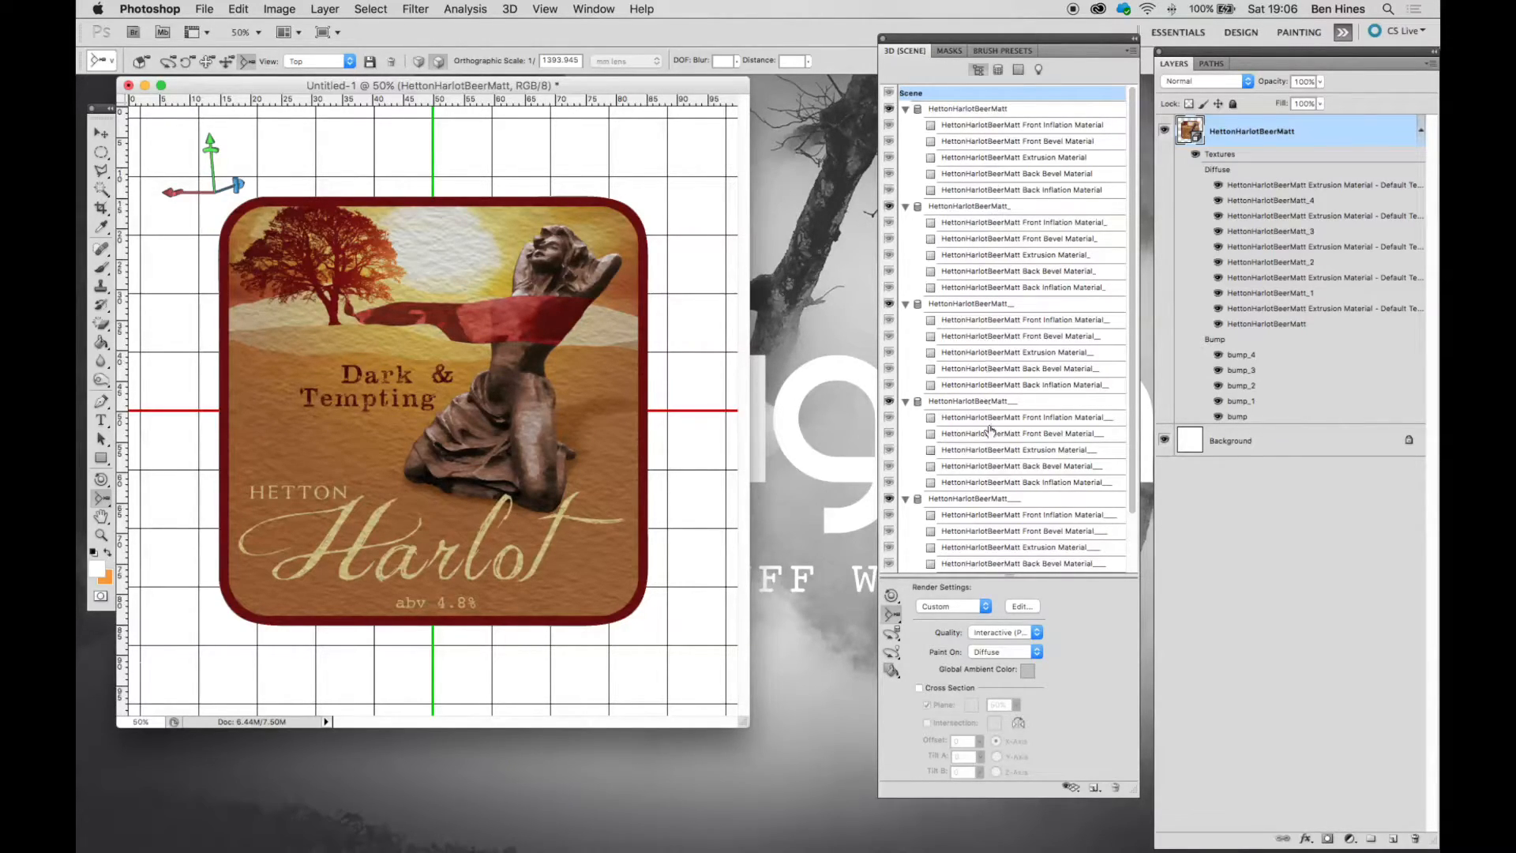
- Look over the merged scene's meshes and materials, and switch the 3D camera to the Front view
{"action": "left_click_drag", "start_coordinate": [1131, 509], "coordinate": [1139, 363]}
{"action": "left_click", "coordinate": [340, 63]}
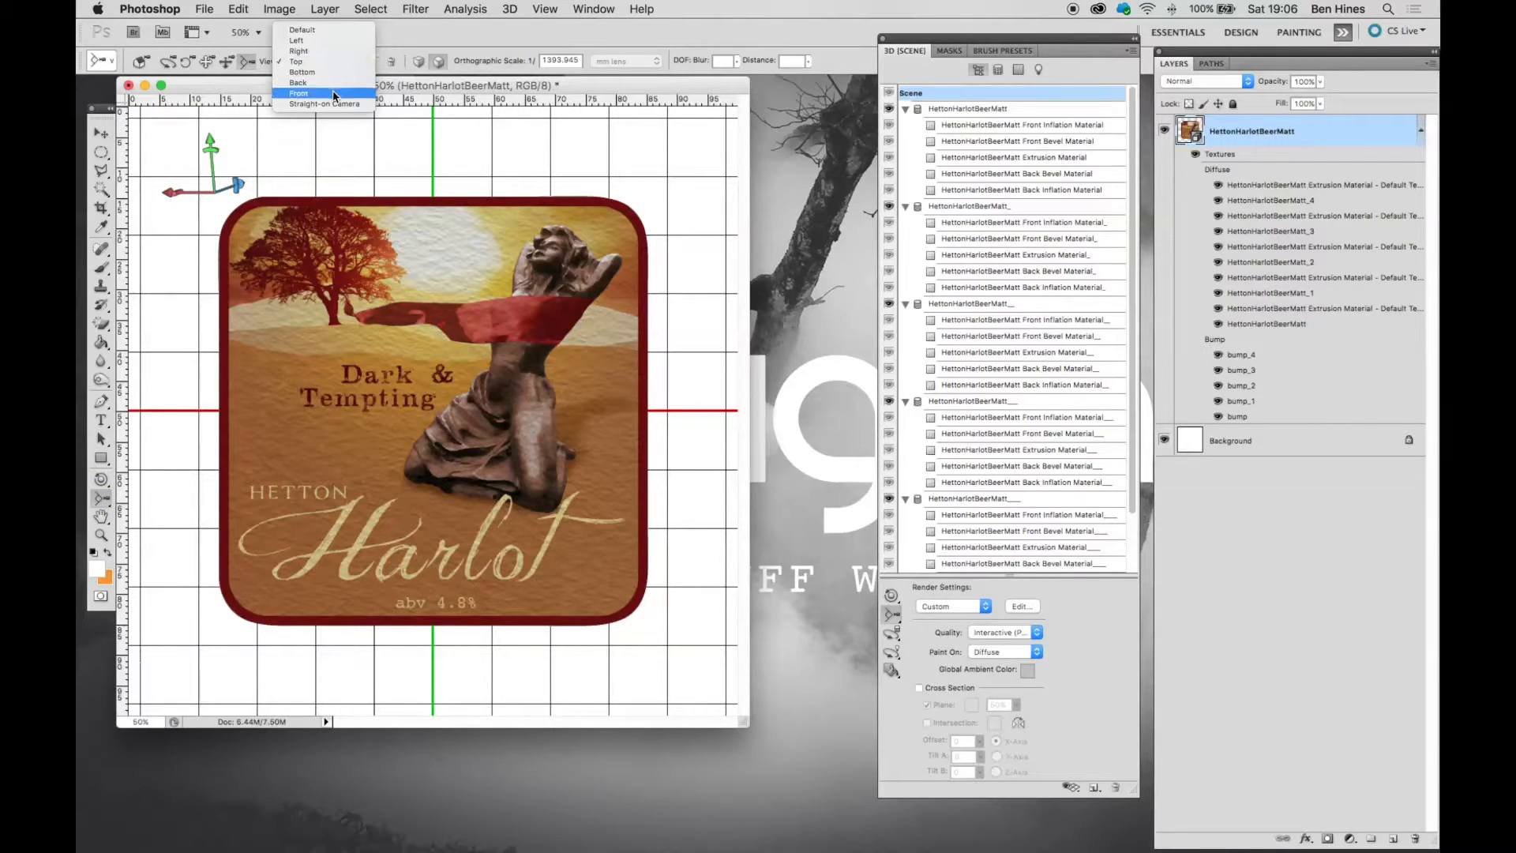
{"action": "left_click", "coordinate": [332, 93]}
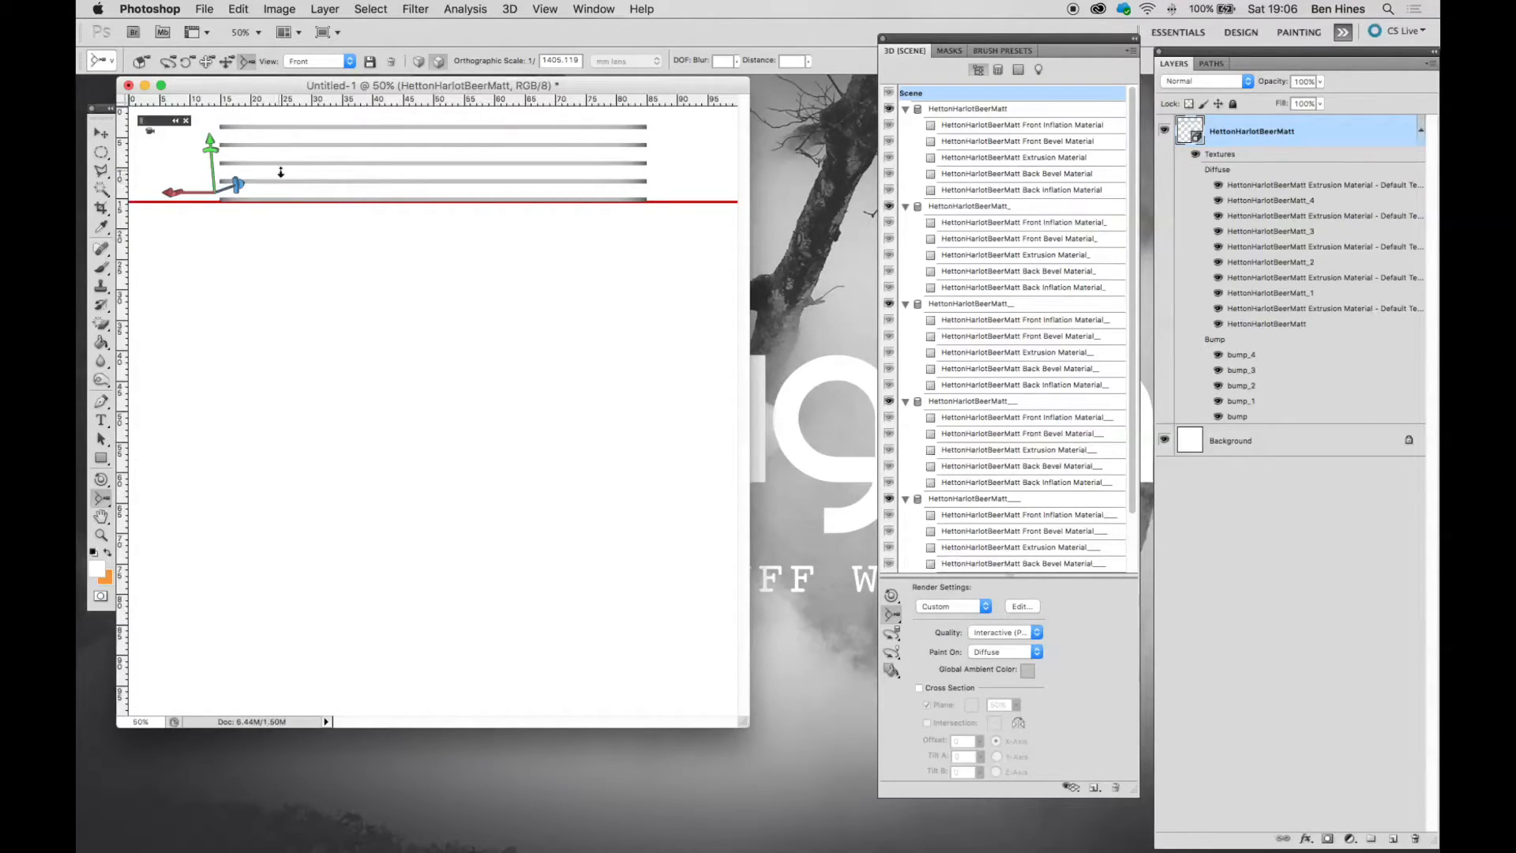
- Pan the 3D camera to bring the stacked beer mats and the ground plane to the middle of the canvas
{"action": "left_click", "coordinate": [208, 61]}
{"action": "left_click", "coordinate": [392, 190]}
{"action": "left_click_drag", "start_coordinate": [392, 190], "coordinate": [429, 376]}
{"action": "left_click", "coordinate": [435, 300]}
{"action": "mouse_move", "coordinate": [435, 301]}
{"action": "left_mouse_down"}
{"action": "mouse_move", "coordinate": [440, 193]}
{"action": "mouse_move", "coordinate": [484, 162]}
{"action": "mouse_move", "coordinate": [382, 135]}
{"action": "mouse_move", "coordinate": [392, 118]}
{"action": "left_mouse_up"}
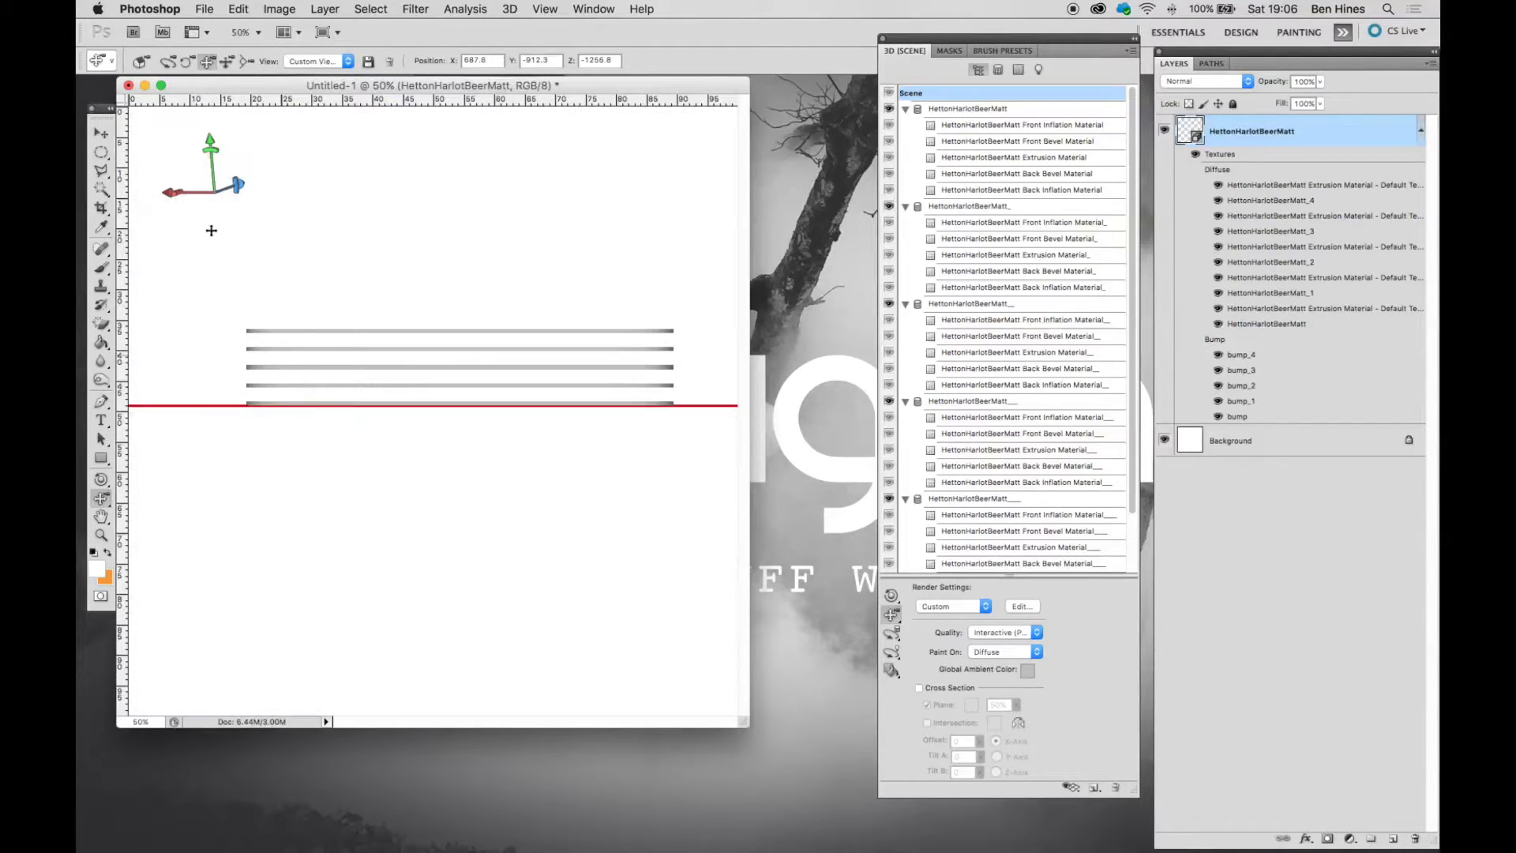
{"action": "left_click", "coordinate": [101, 134]}
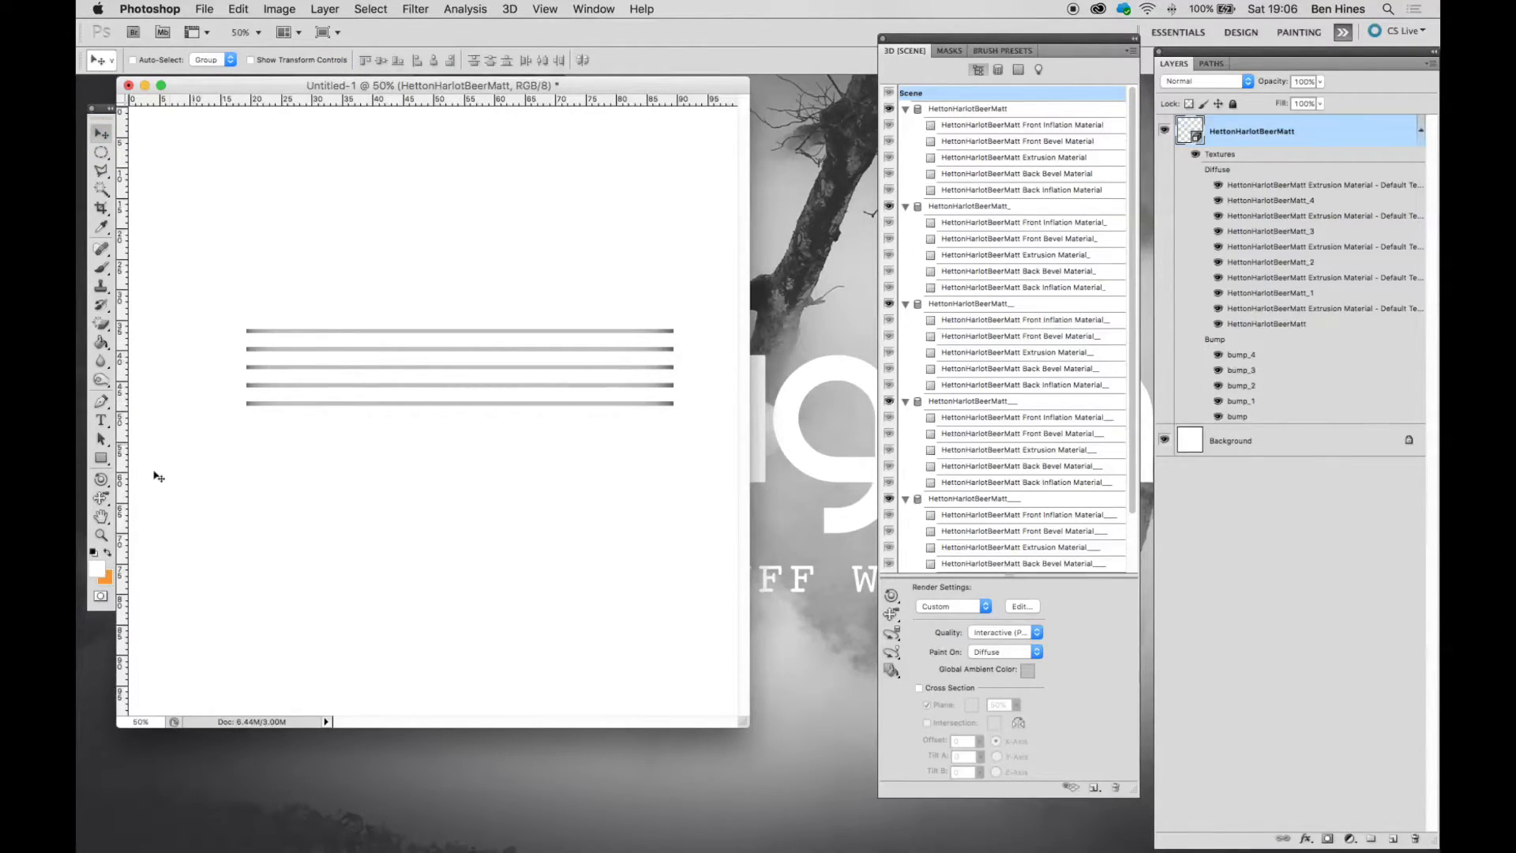
{"action": "left_click", "coordinate": [99, 498]}
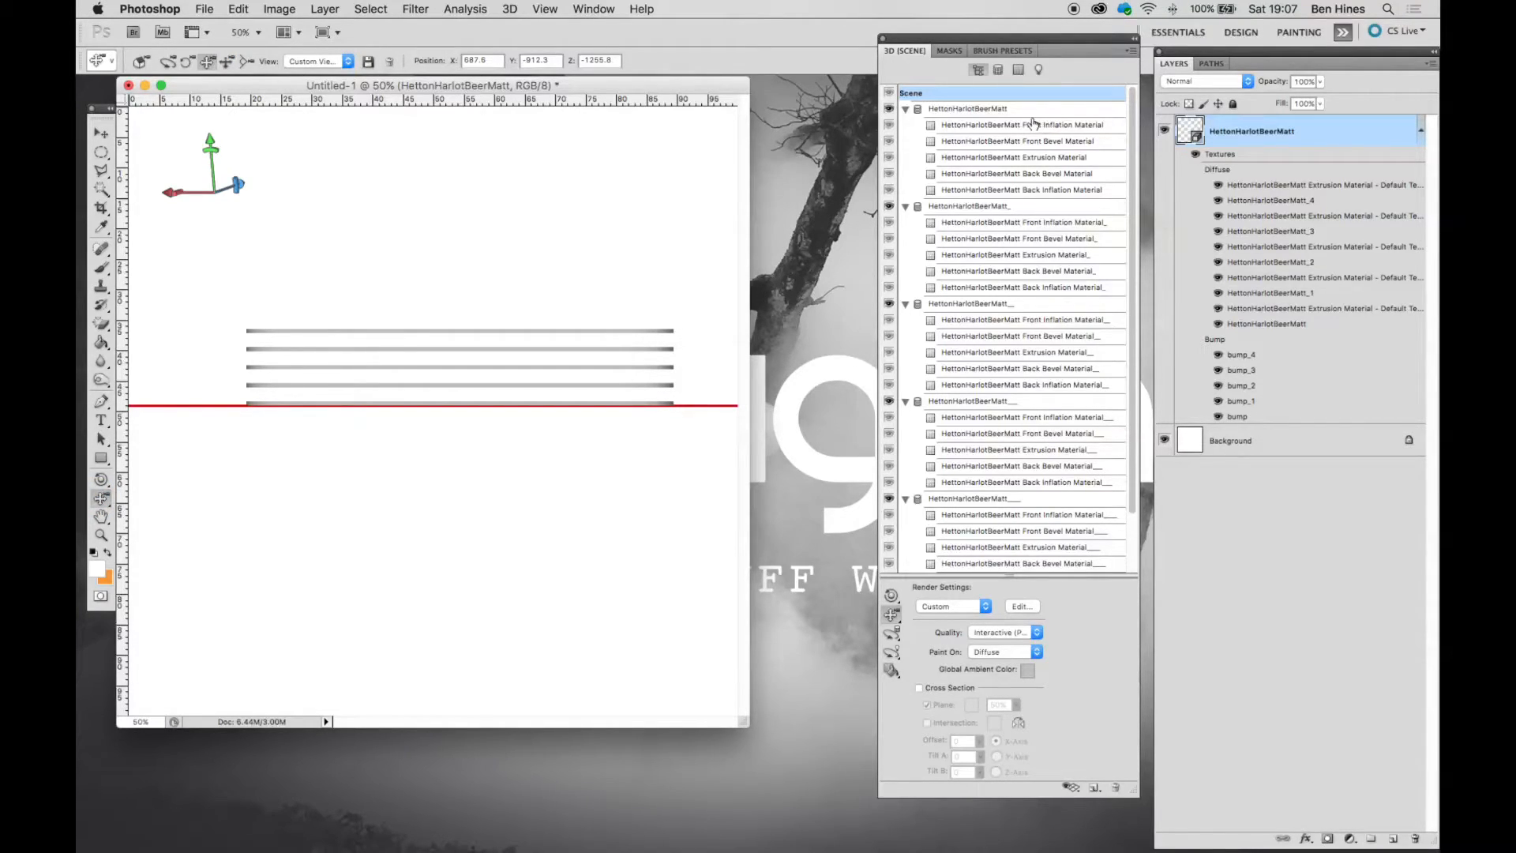
- Toggle the visibility of individual beer mat meshes in the scene to identify which mesh corresponds to which mat in the stack
{"action": "scroll", "coordinate": [997, 472], "scroll_direction": "down", "scroll_amount": 3}
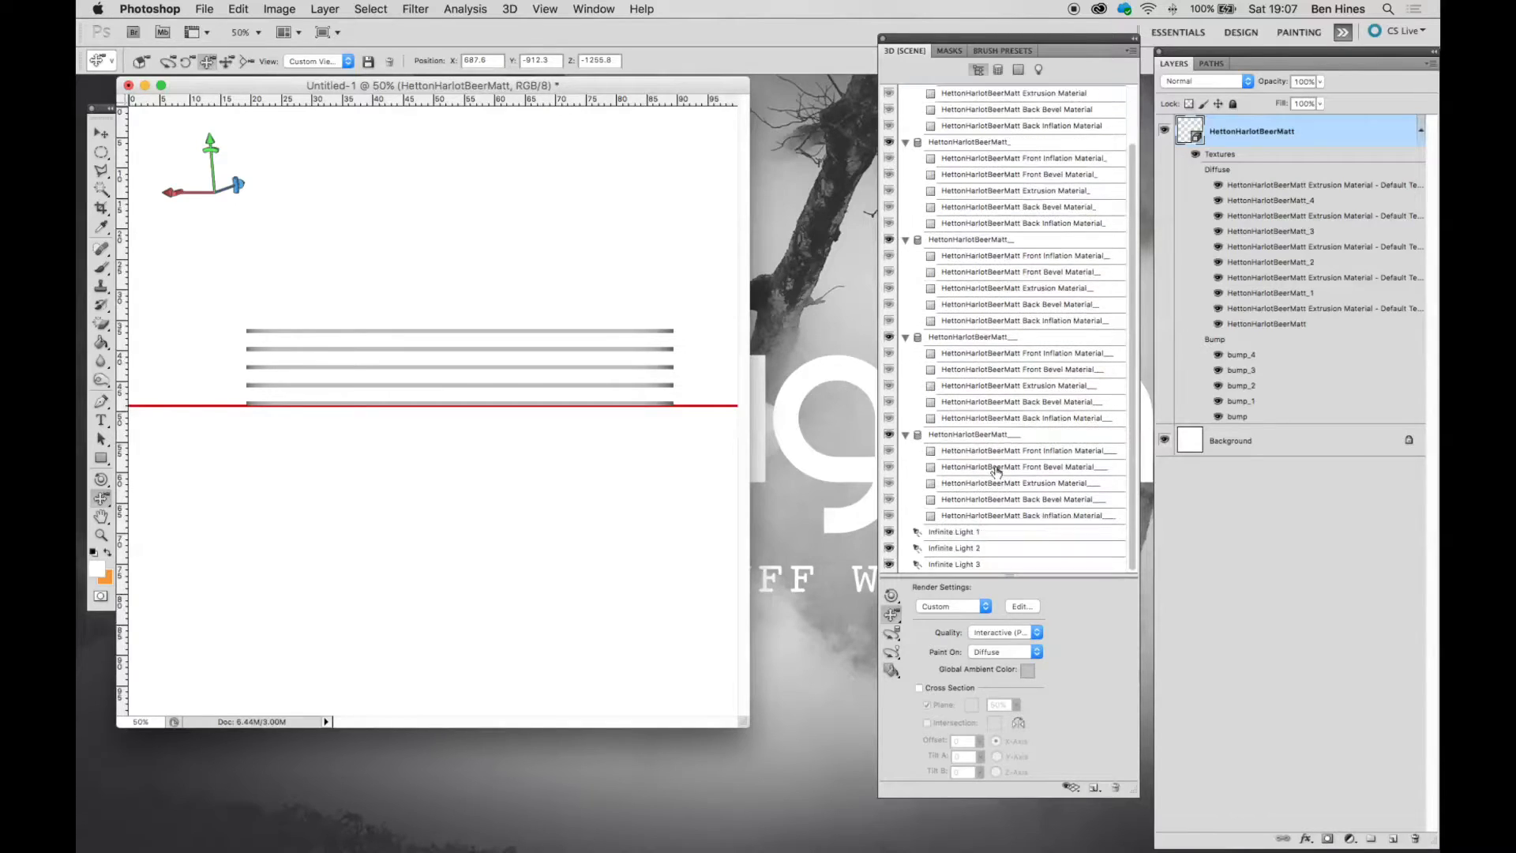
{"action": "left_click", "coordinate": [965, 435]}
{"action": "left_click", "coordinate": [889, 438]}
{"action": "left_click", "coordinate": [889, 436]}
{"action": "scroll", "coordinate": [1011, 450], "scroll_direction": "up", "scroll_amount": 2}
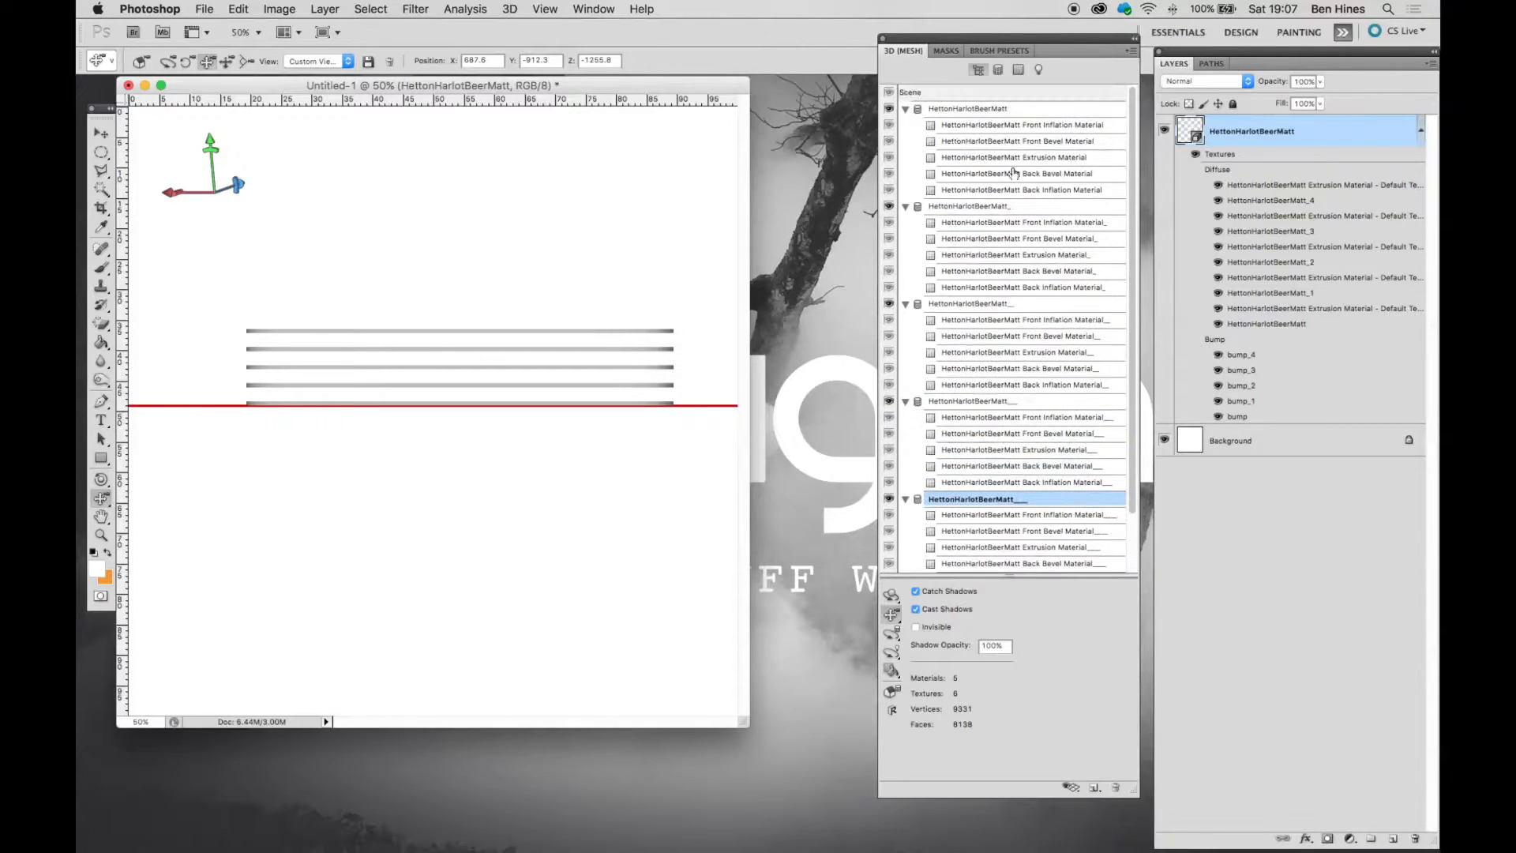
{"action": "left_click", "coordinate": [890, 109]}
{"action": "left_click", "coordinate": [889, 109]}
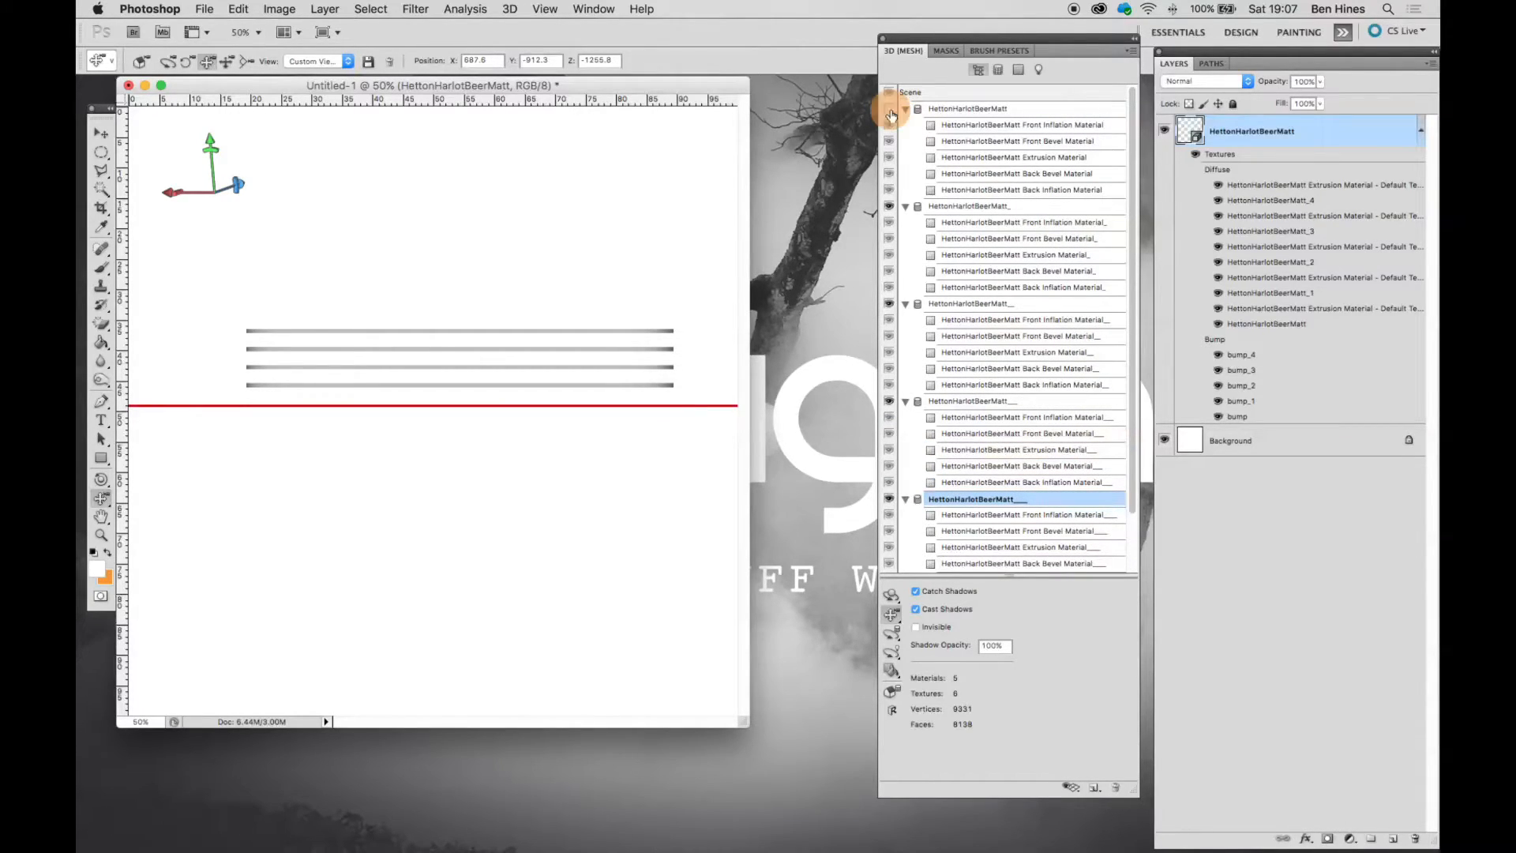
{"action": "left_click", "coordinate": [957, 208]}
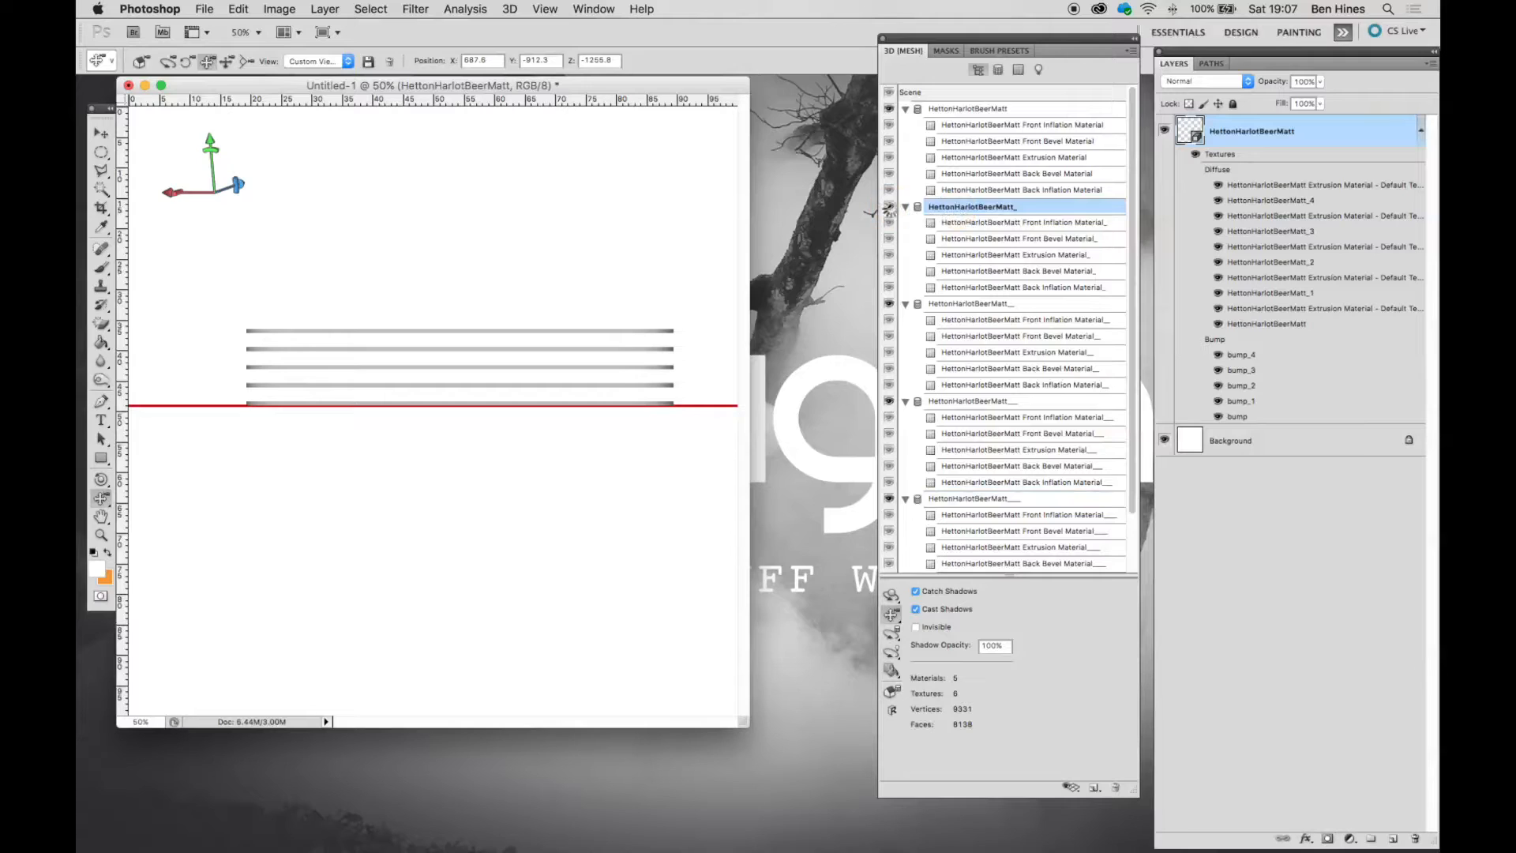
{"action": "left_click", "coordinate": [889, 207]}
{"action": "left_click", "coordinate": [509, 9]}
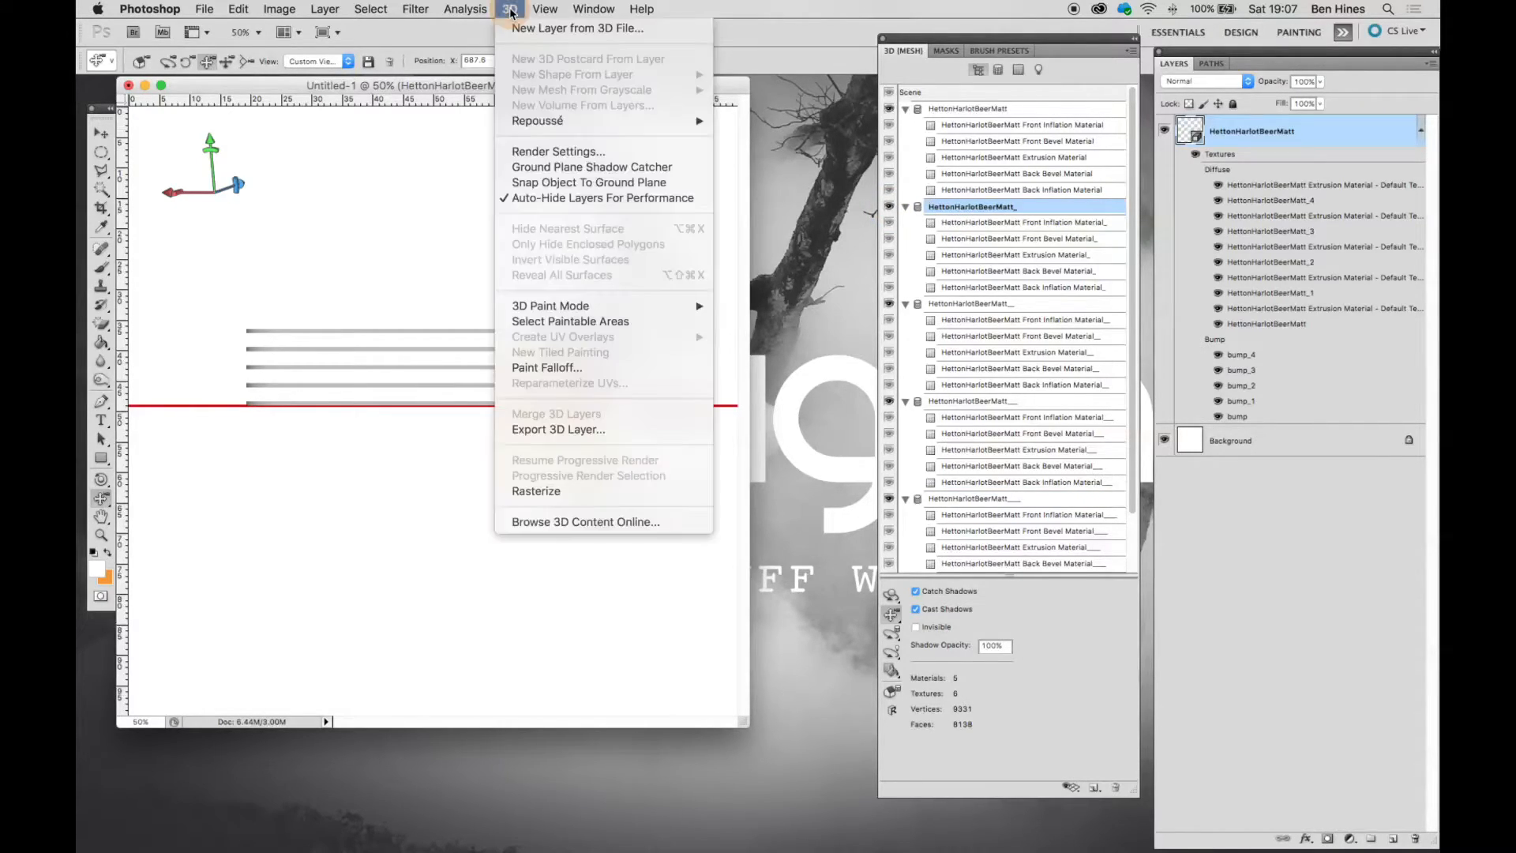
{"action": "mouse_move", "coordinate": [604, 124]}
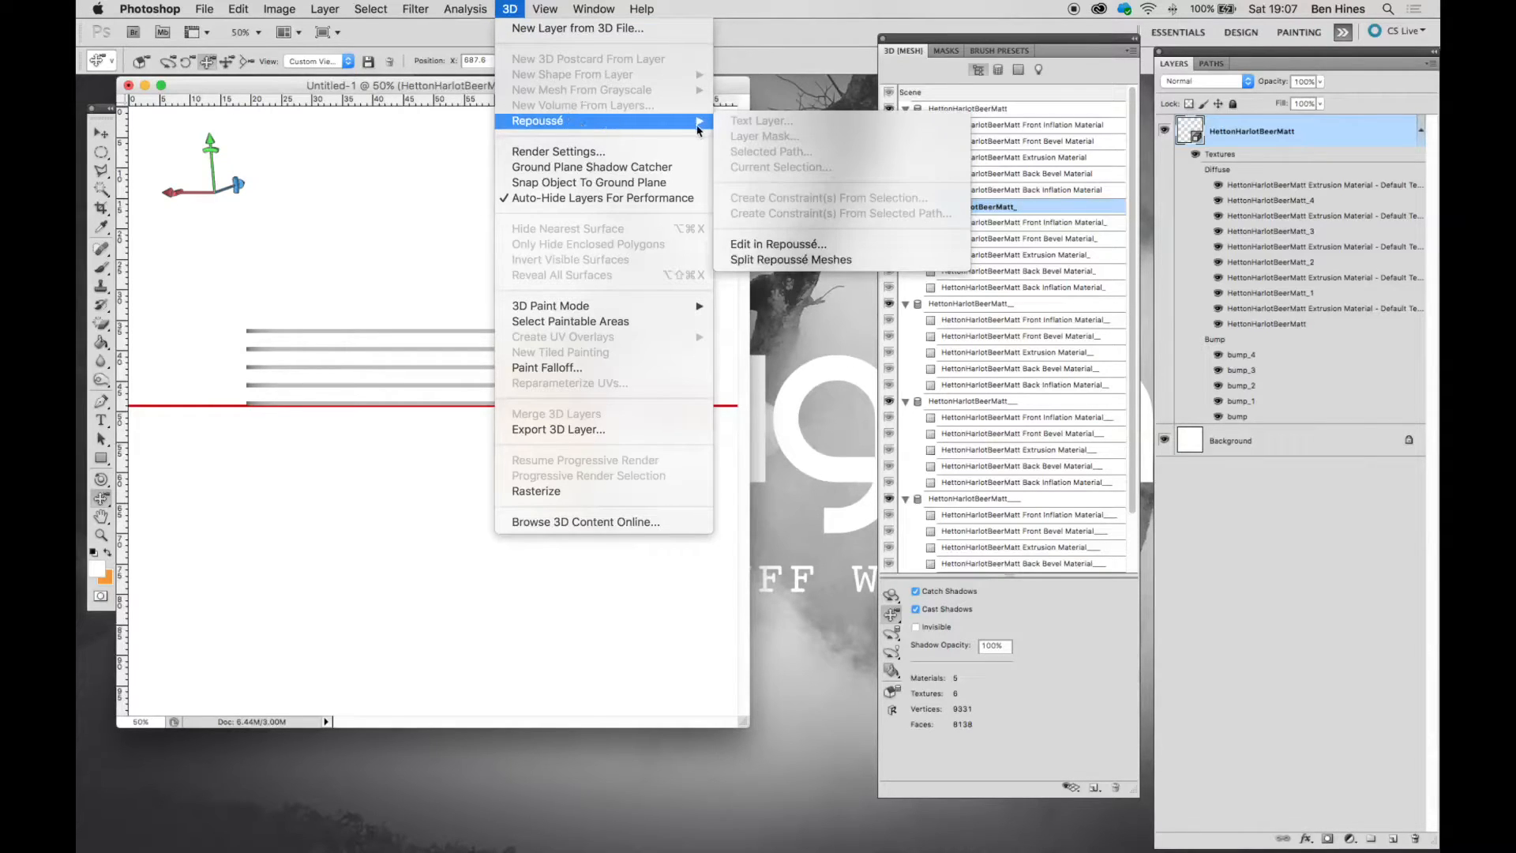
{"action": "left_click", "coordinate": [1070, 49]}
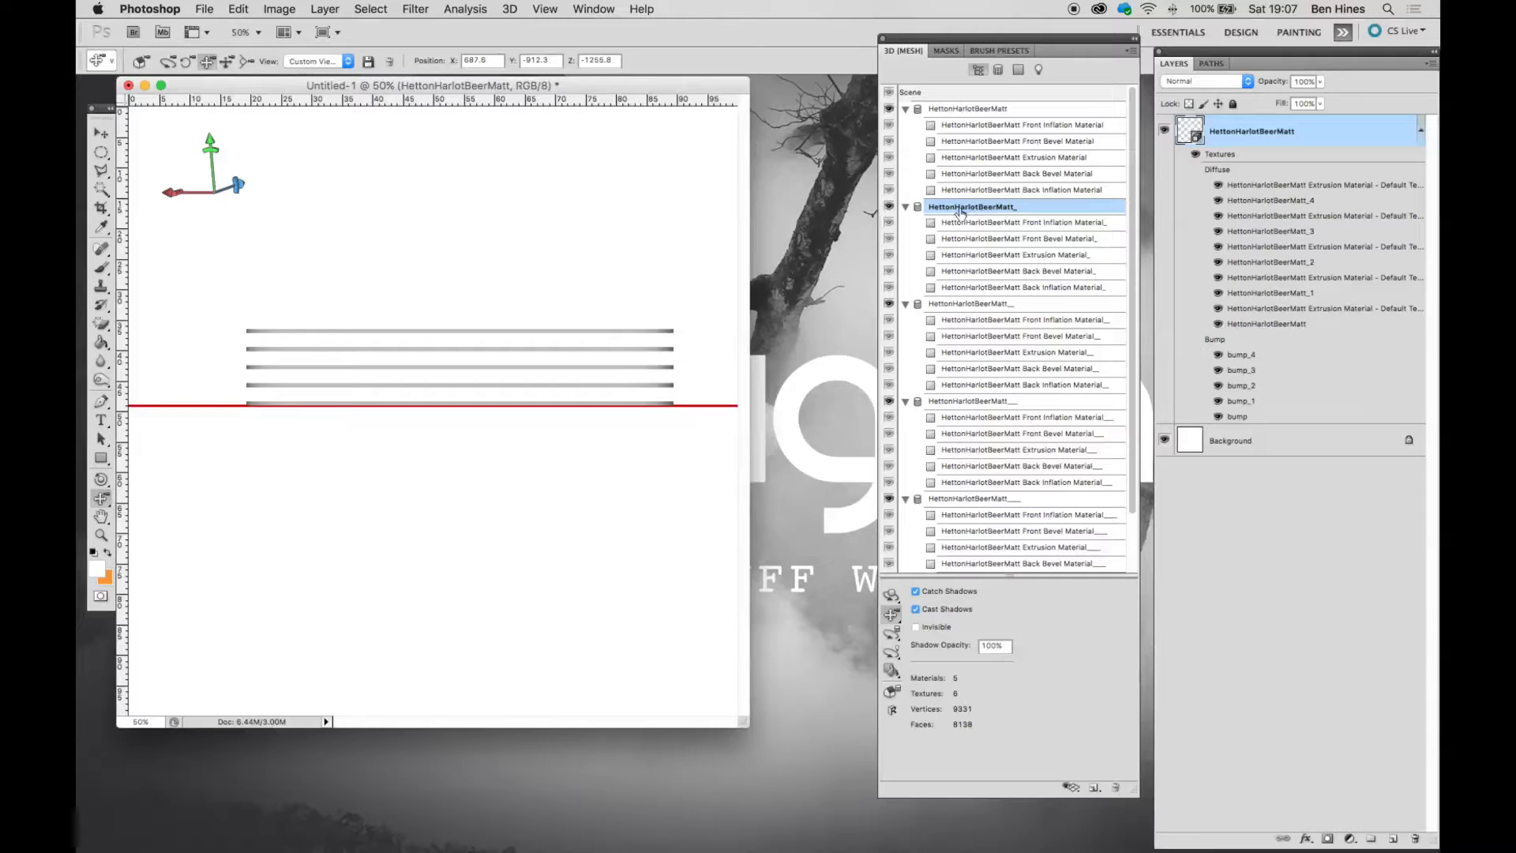
- Edit the HettonHarlotBeerMatt_ mesh in Repoussé and lower it onto the bottom mat, offset slightly to the right
{"action": "left_click", "coordinate": [511, 10]}
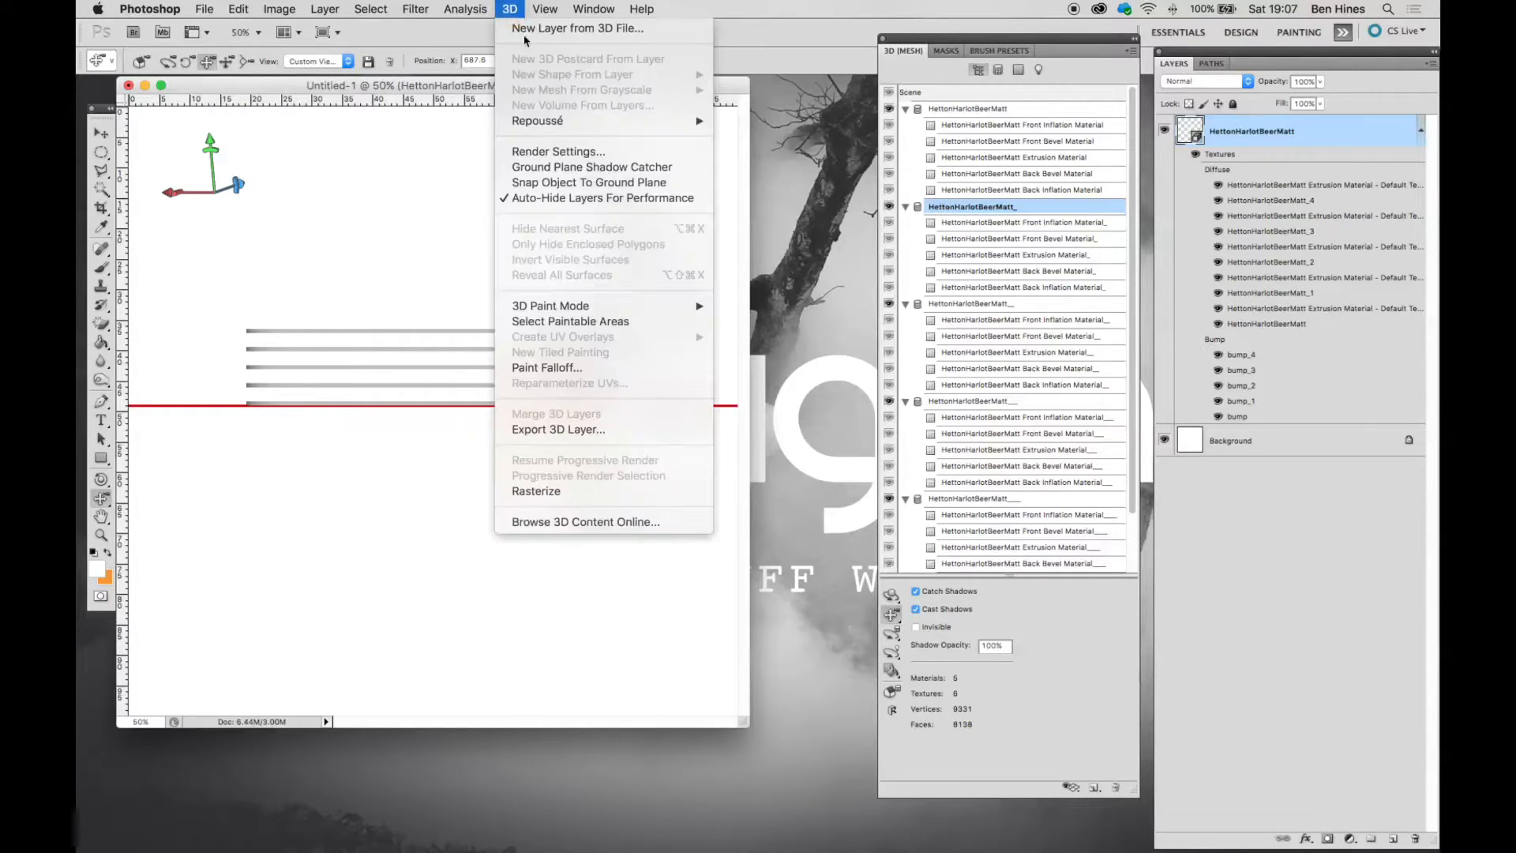
{"action": "mouse_move", "coordinate": [561, 120]}
{"action": "left_click", "coordinate": [779, 244]}
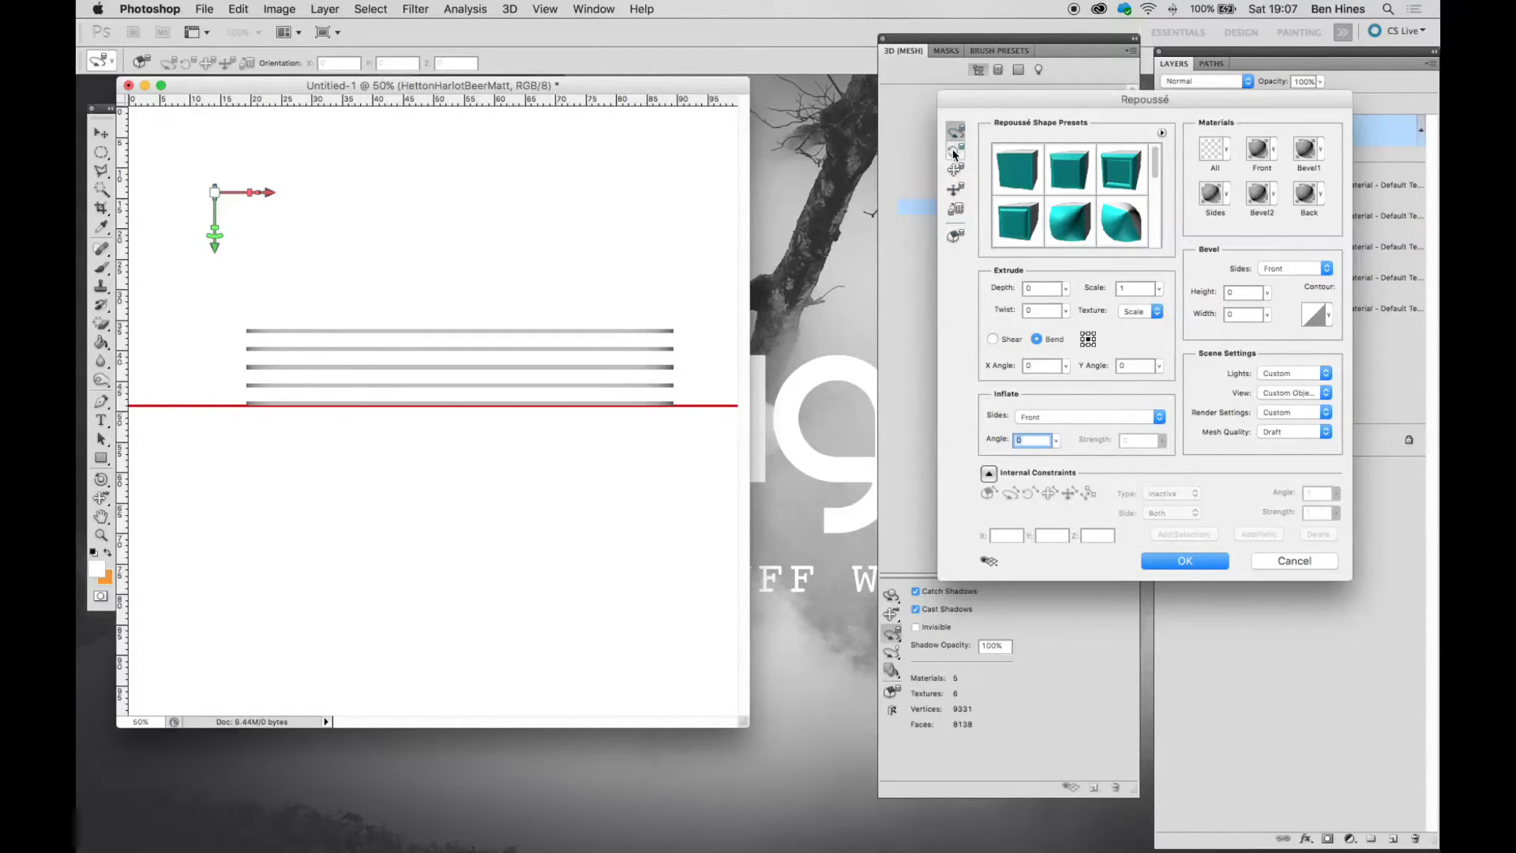
{"action": "left_click", "coordinate": [956, 171]}
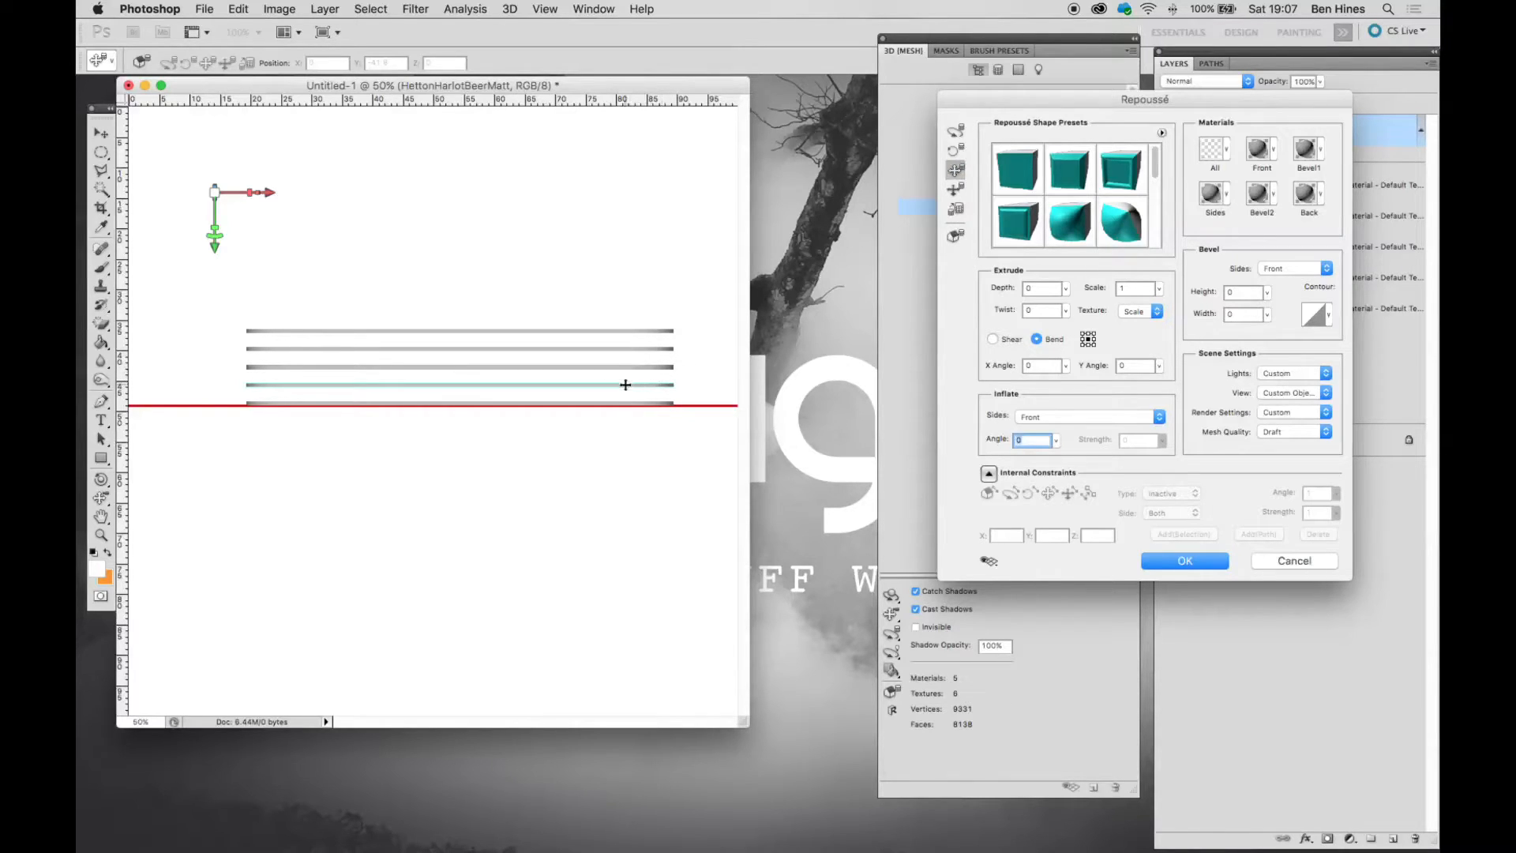
{"action": "left_click_drag", "start_coordinate": [625, 384], "coordinate": [628, 398]}
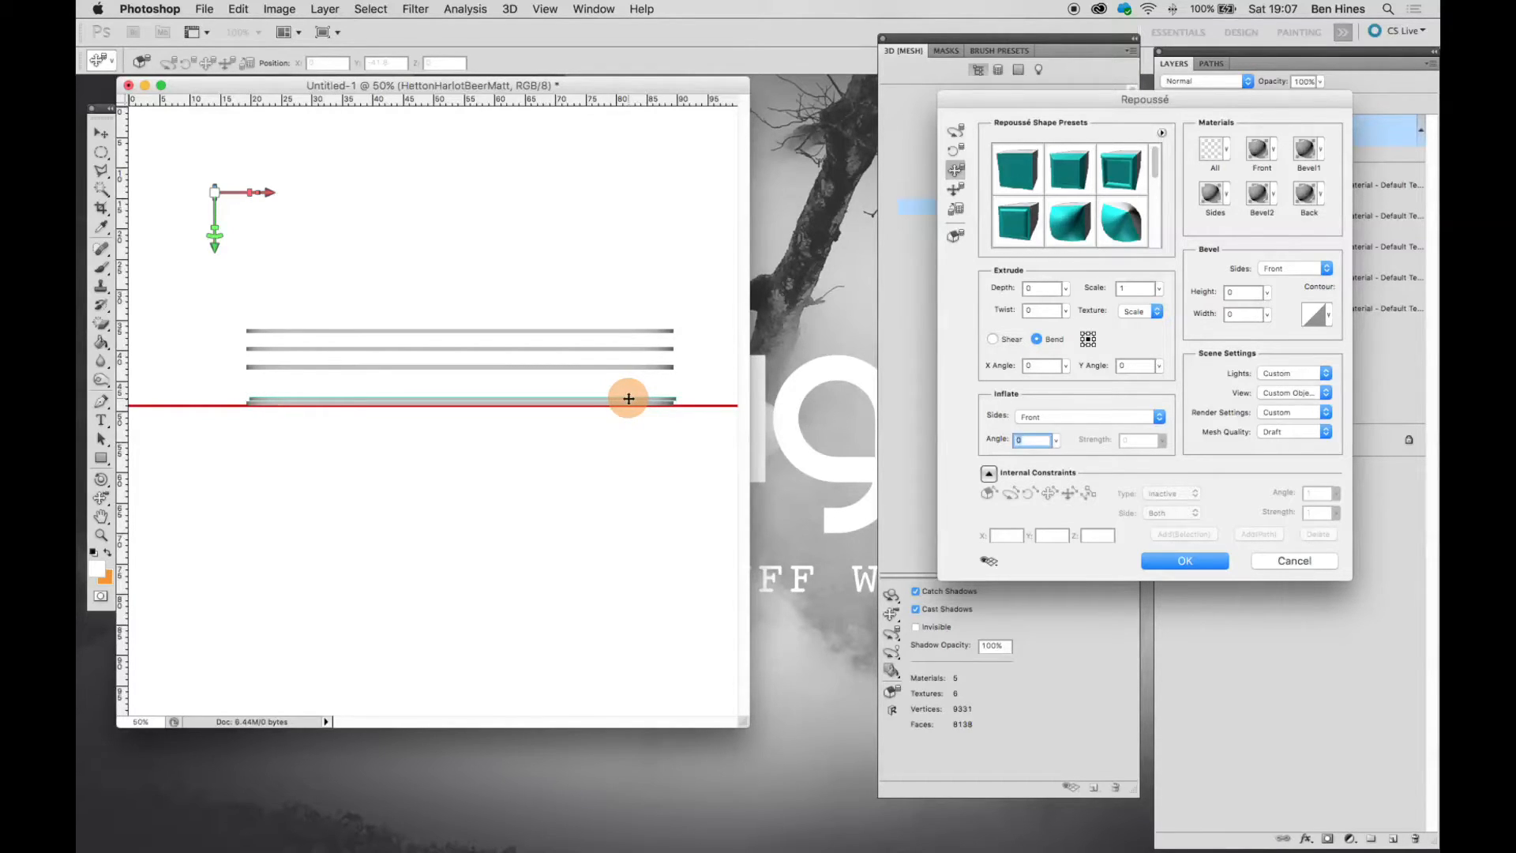
{"action": "left_click_drag", "start_coordinate": [628, 398], "coordinate": [629, 402]}
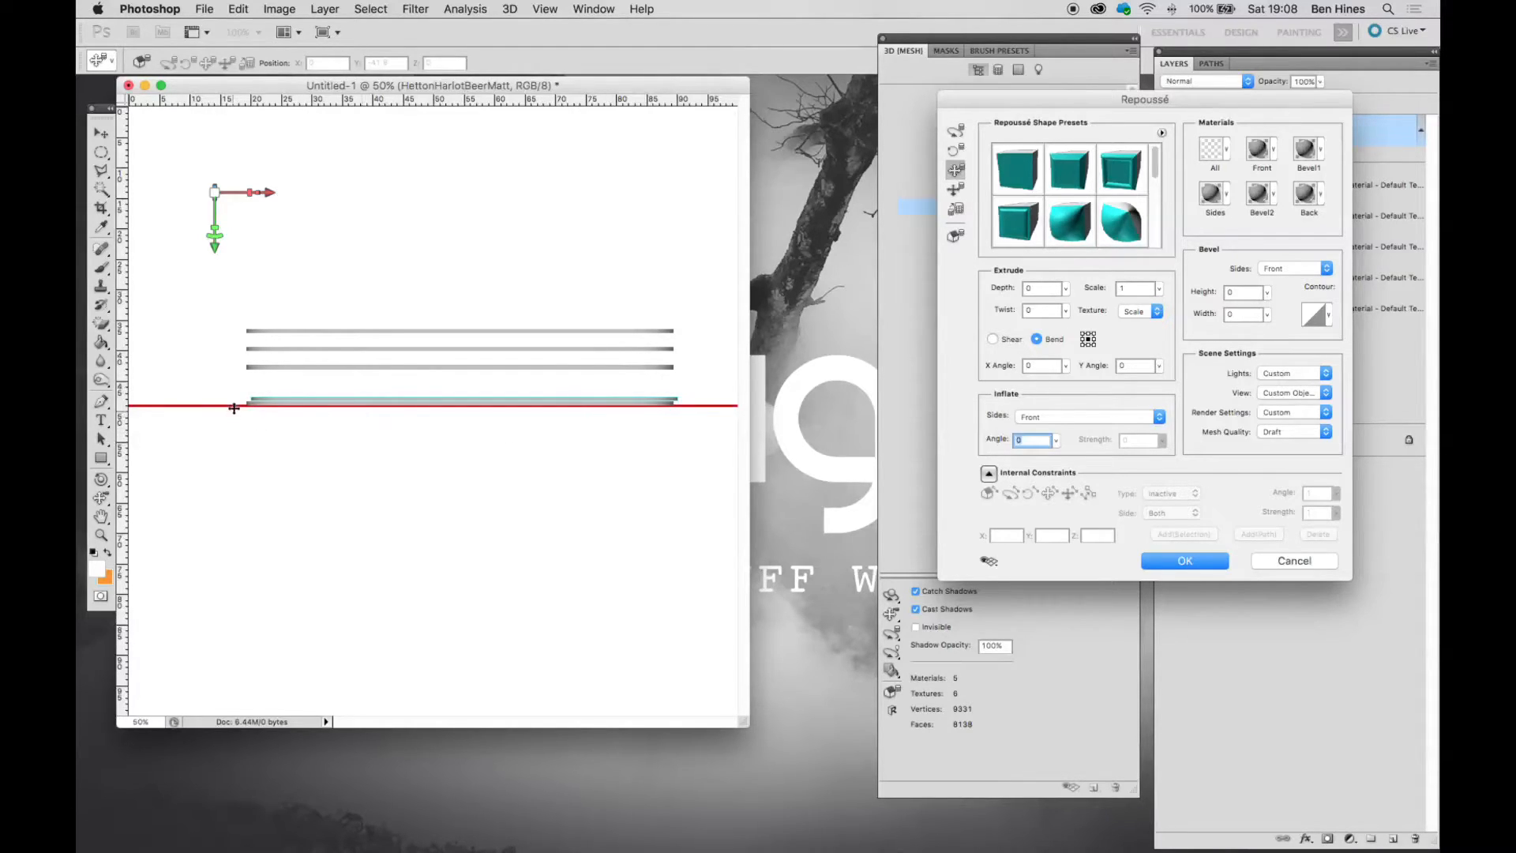
{"action": "left_click", "coordinate": [1155, 562]}
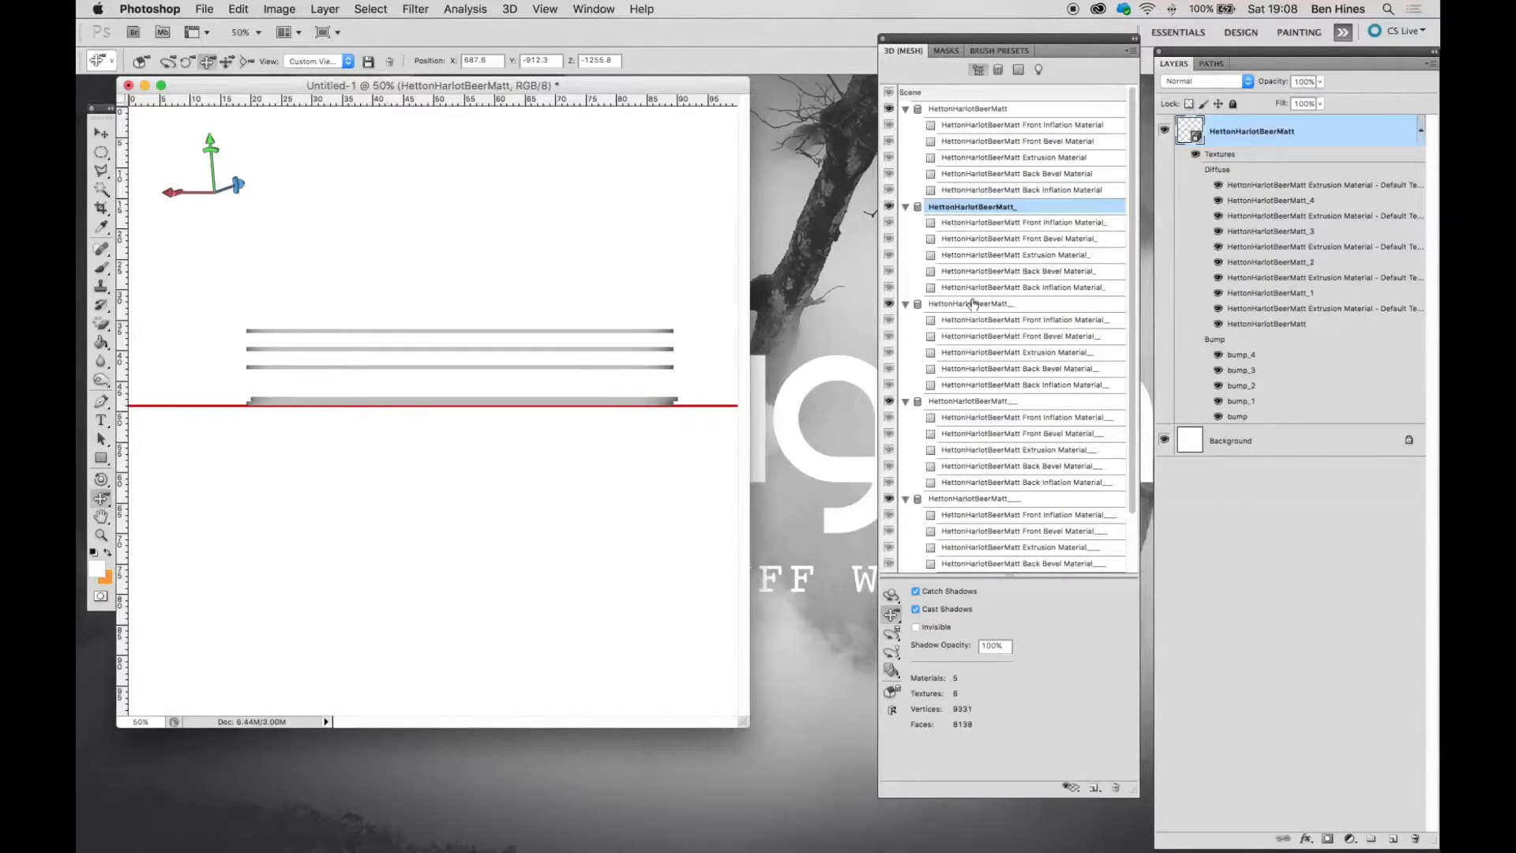
- Edit the HettonHarlotBeerMatt__ mesh in Repoussé and lower it onto the two stacked mats, offset slightly to the left
{"action": "left_click", "coordinate": [993, 308]}
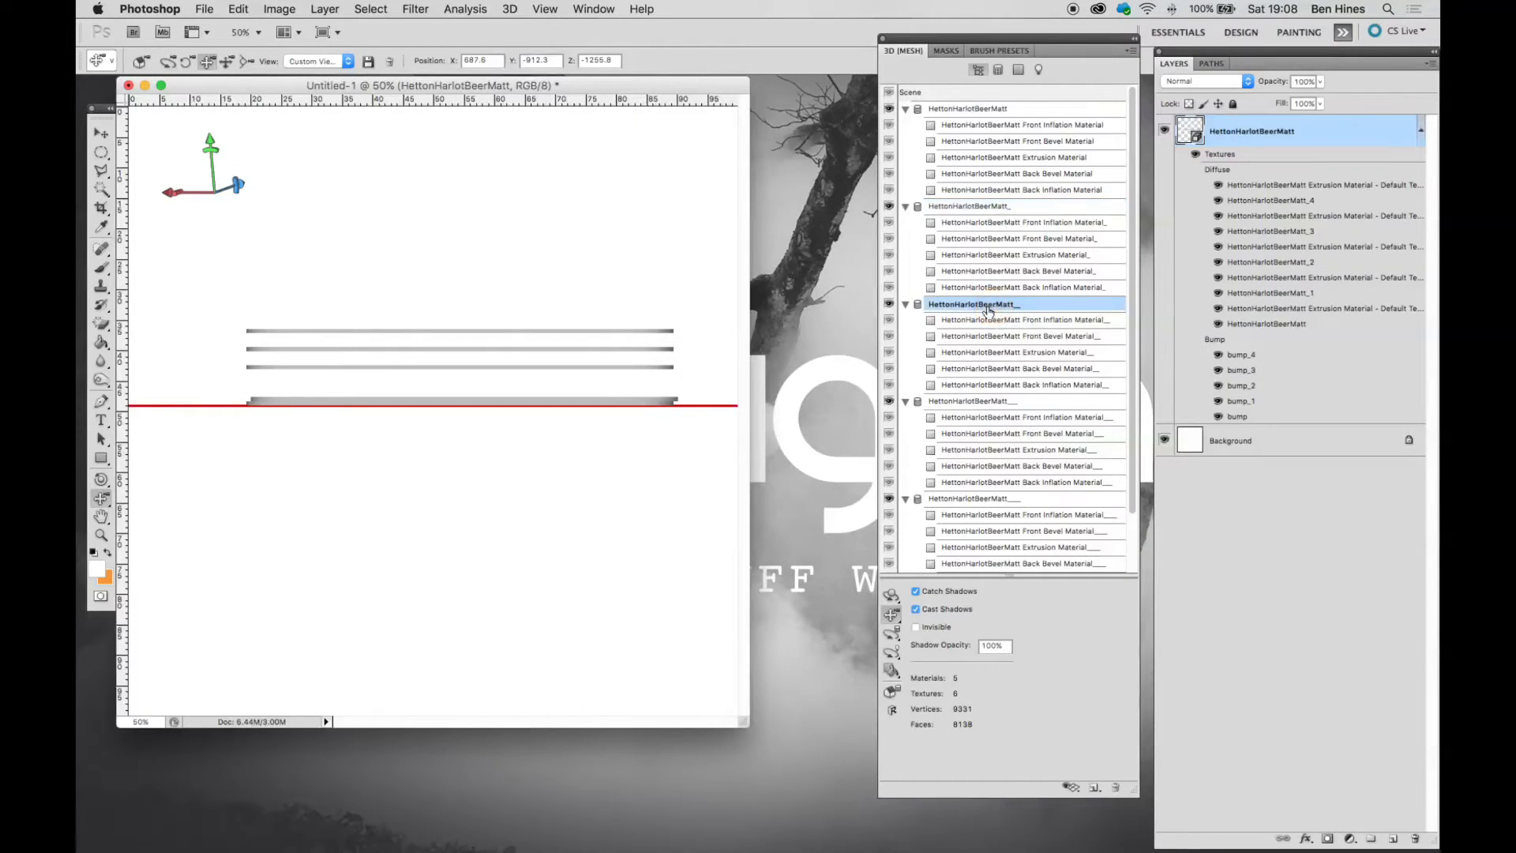
{"action": "left_click", "coordinate": [508, 10]}
{"action": "mouse_move", "coordinate": [551, 121]}
{"action": "left_click", "coordinate": [791, 246]}
{"action": "left_click", "coordinate": [955, 168]}
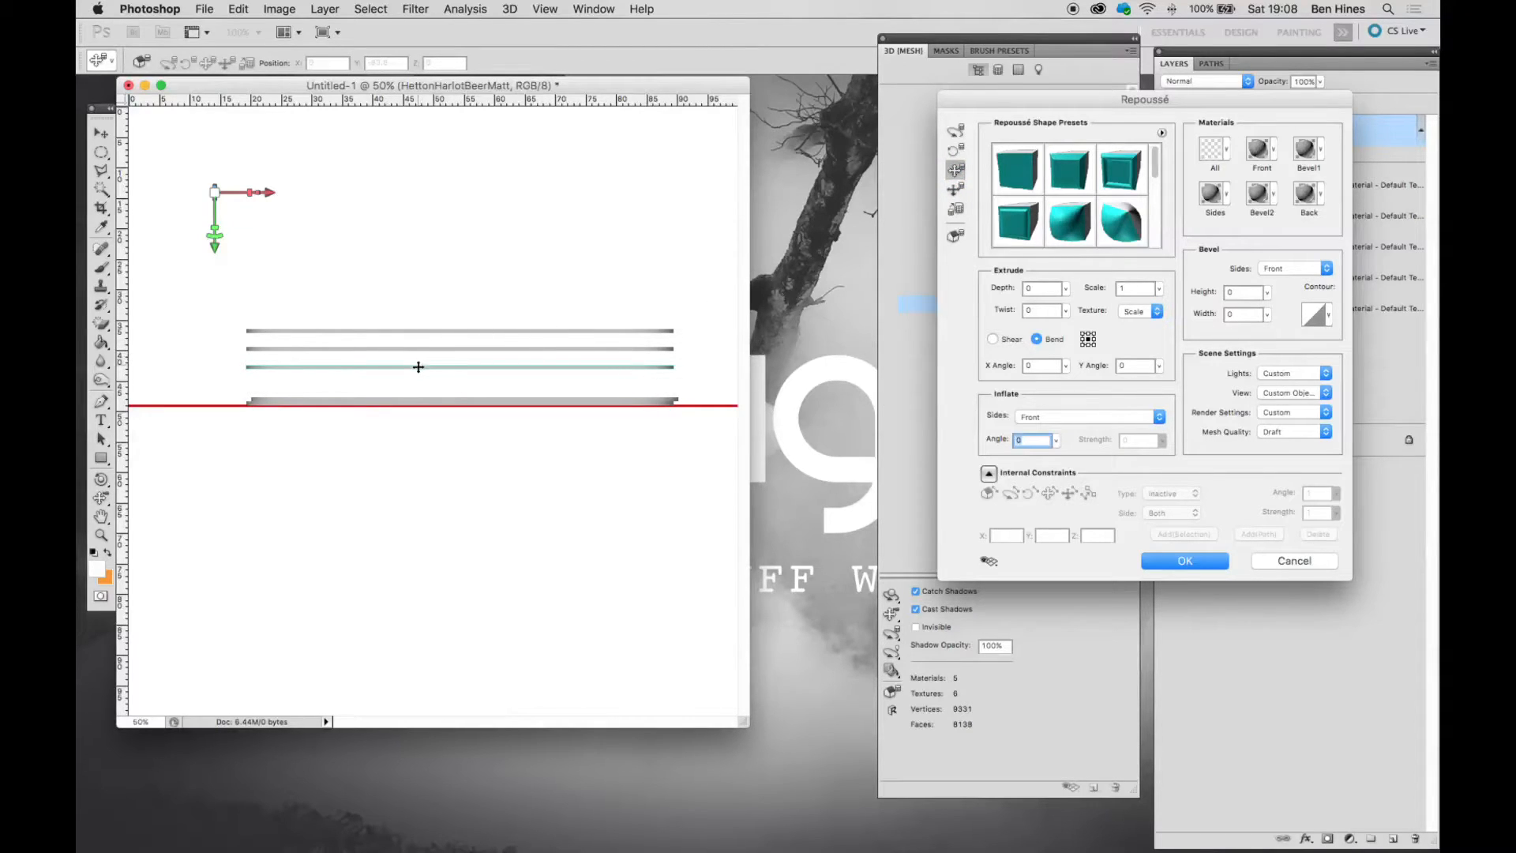
{"action": "left_click_drag", "start_coordinate": [419, 366], "coordinate": [404, 394]}
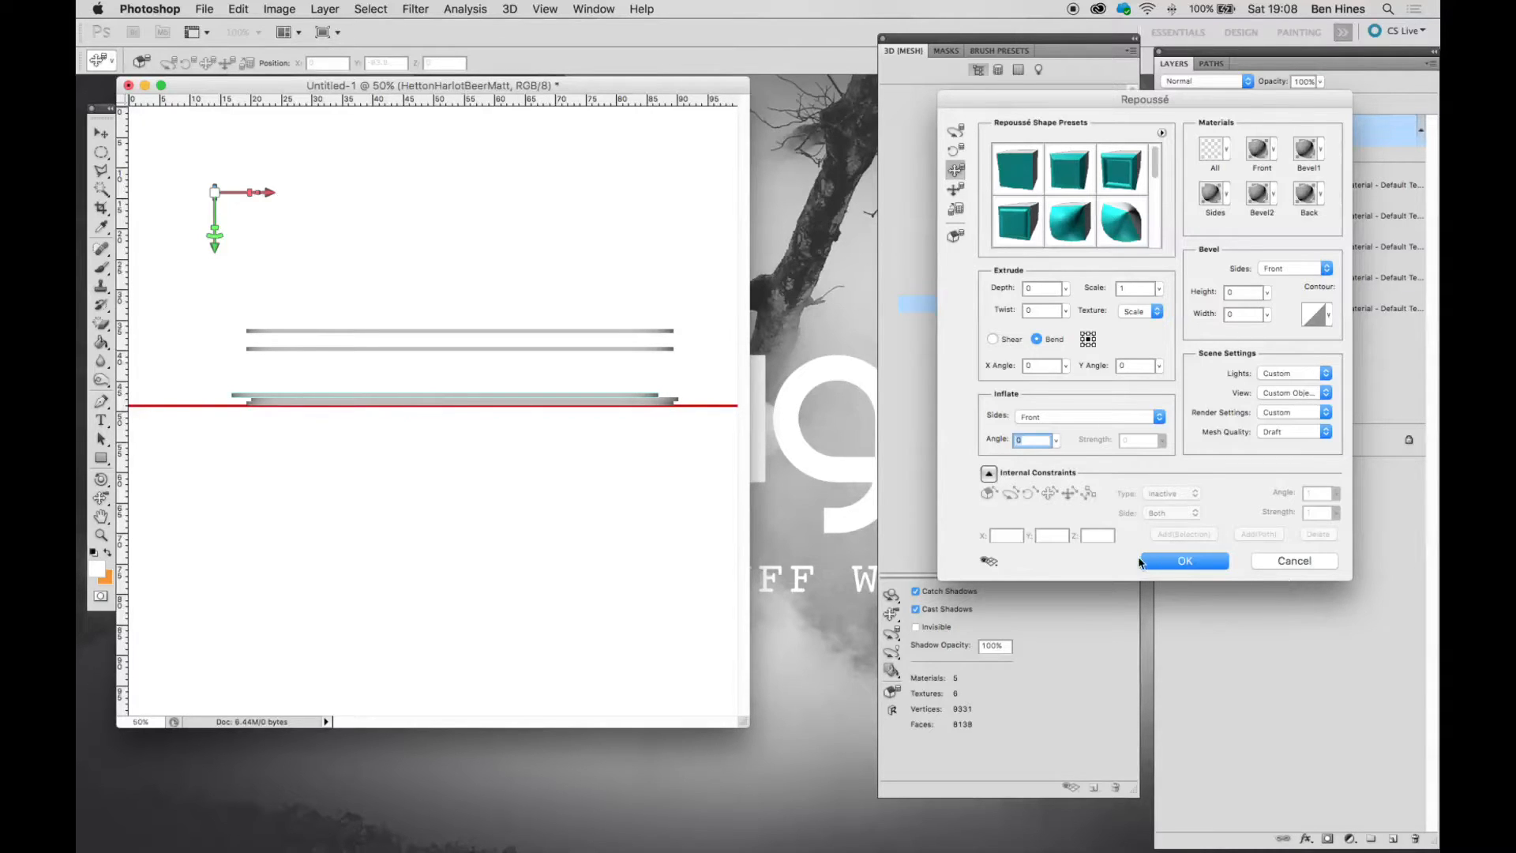
{"action": "left_click", "coordinate": [1160, 560]}
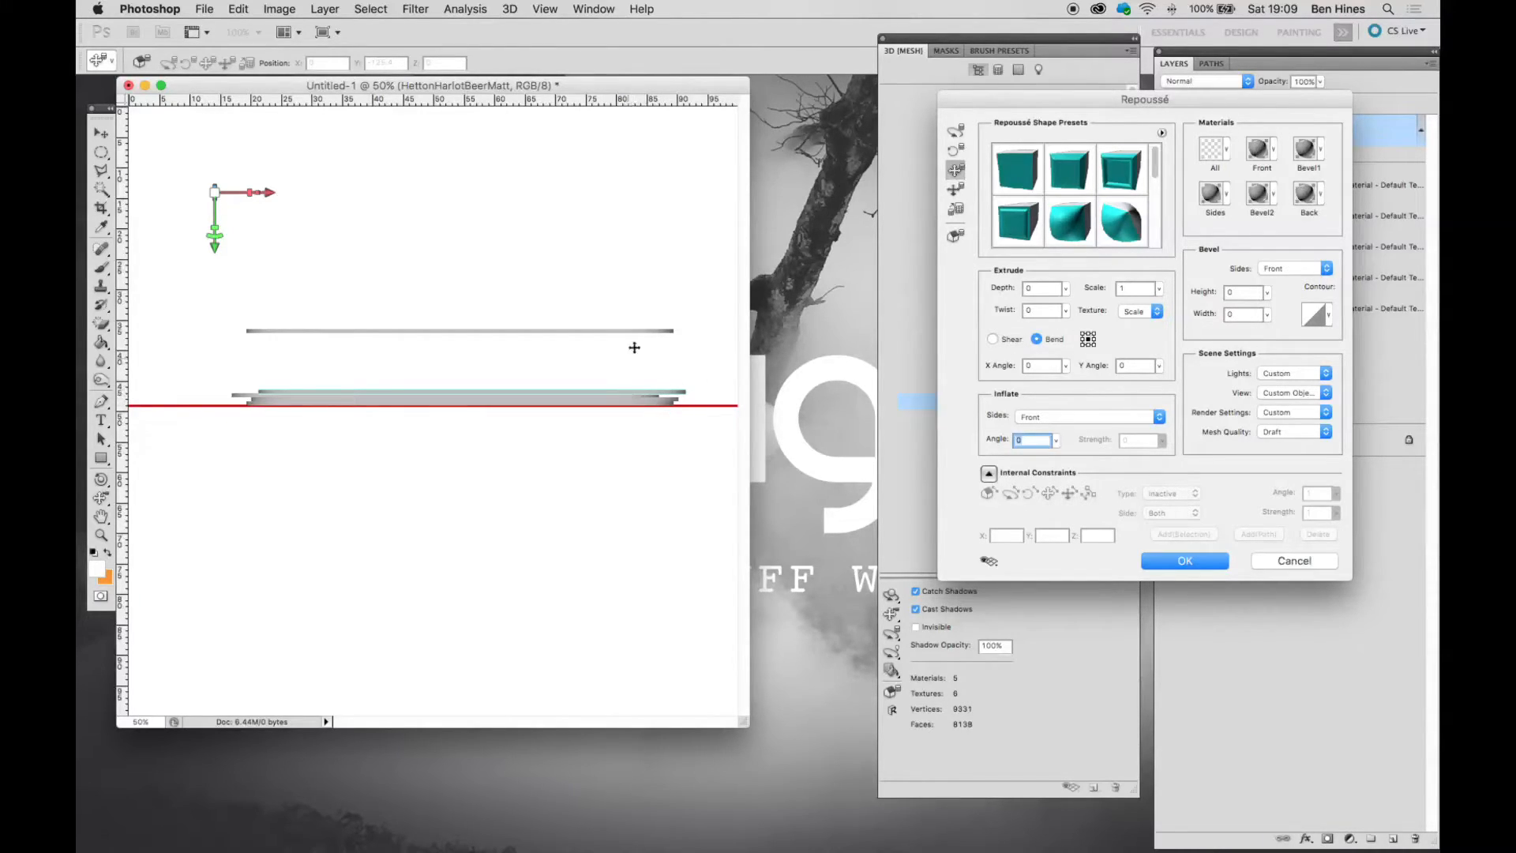
- Accept the fourth mat's lowered position on the stack and hide the HettonHarlotBeerMatt____ mesh still floating above it
{"action": "left_click", "coordinate": [1180, 559]}
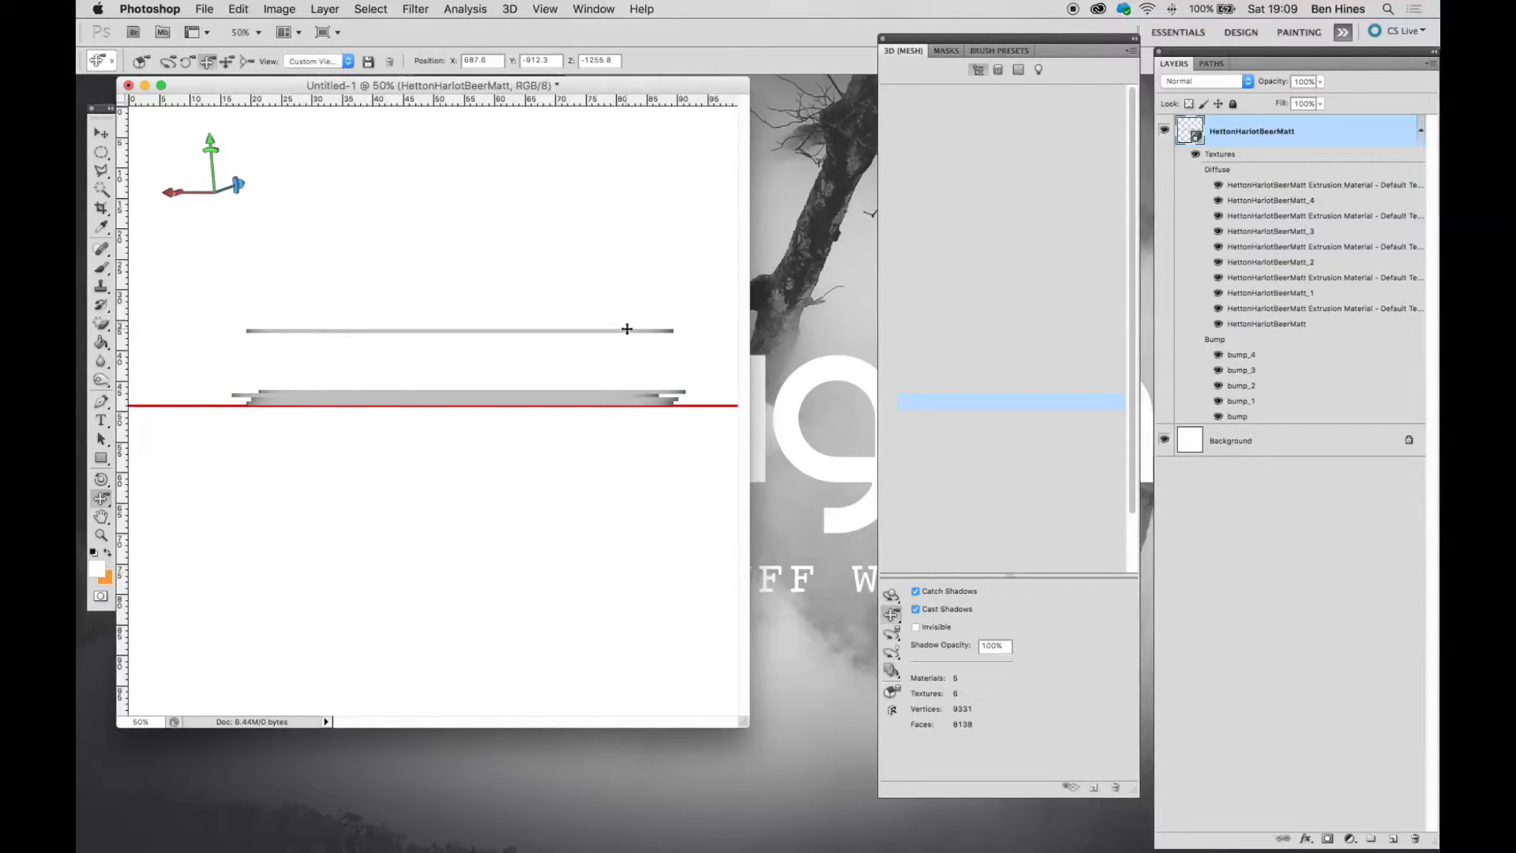
{"action": "left_click", "coordinate": [889, 500]}
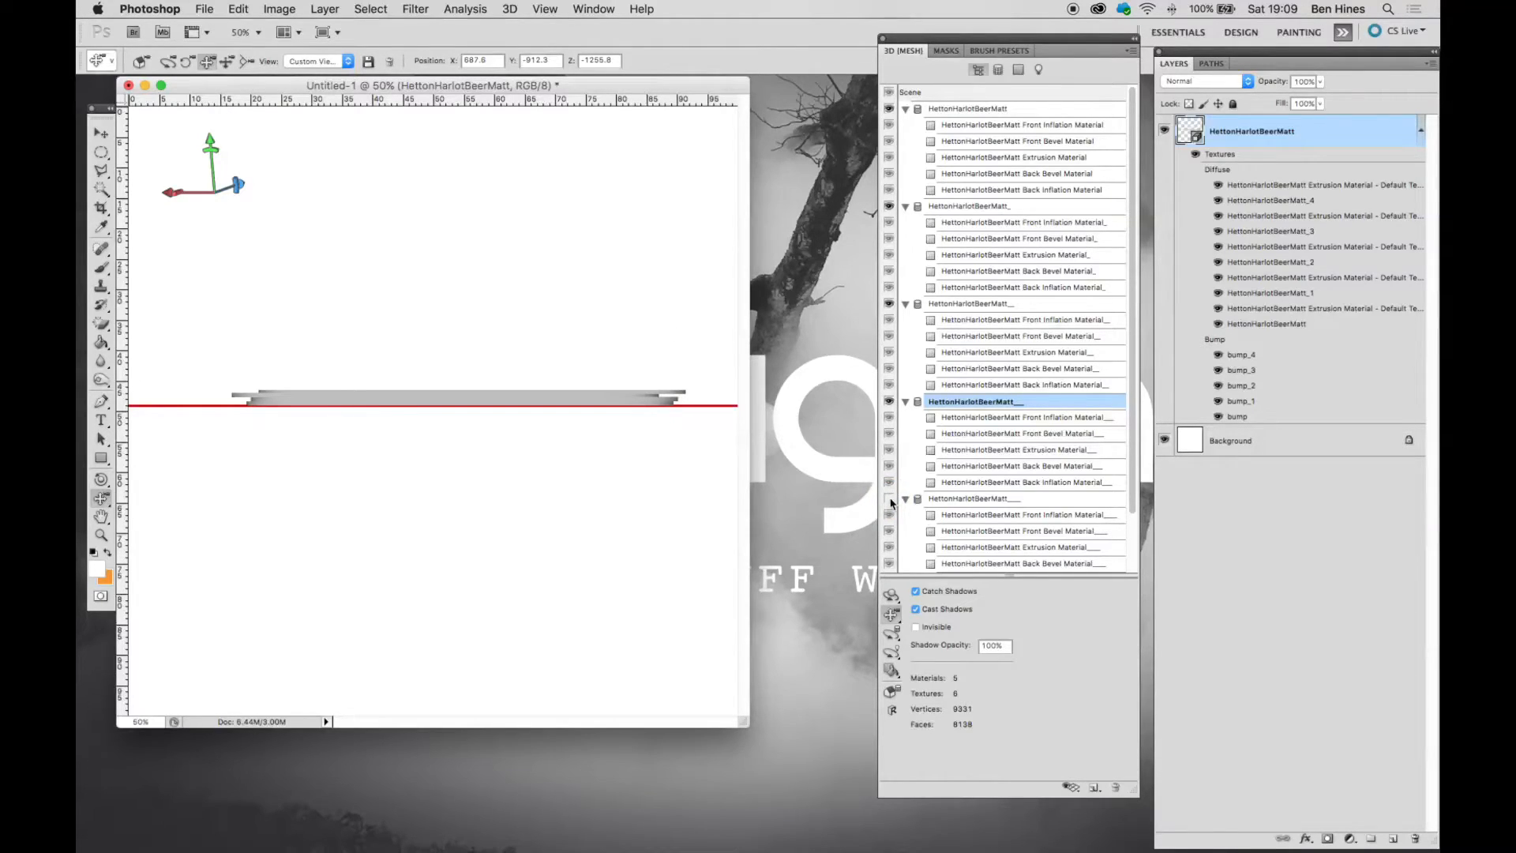
{"action": "left_click", "coordinate": [889, 500]}
{"action": "left_click", "coordinate": [889, 501]}
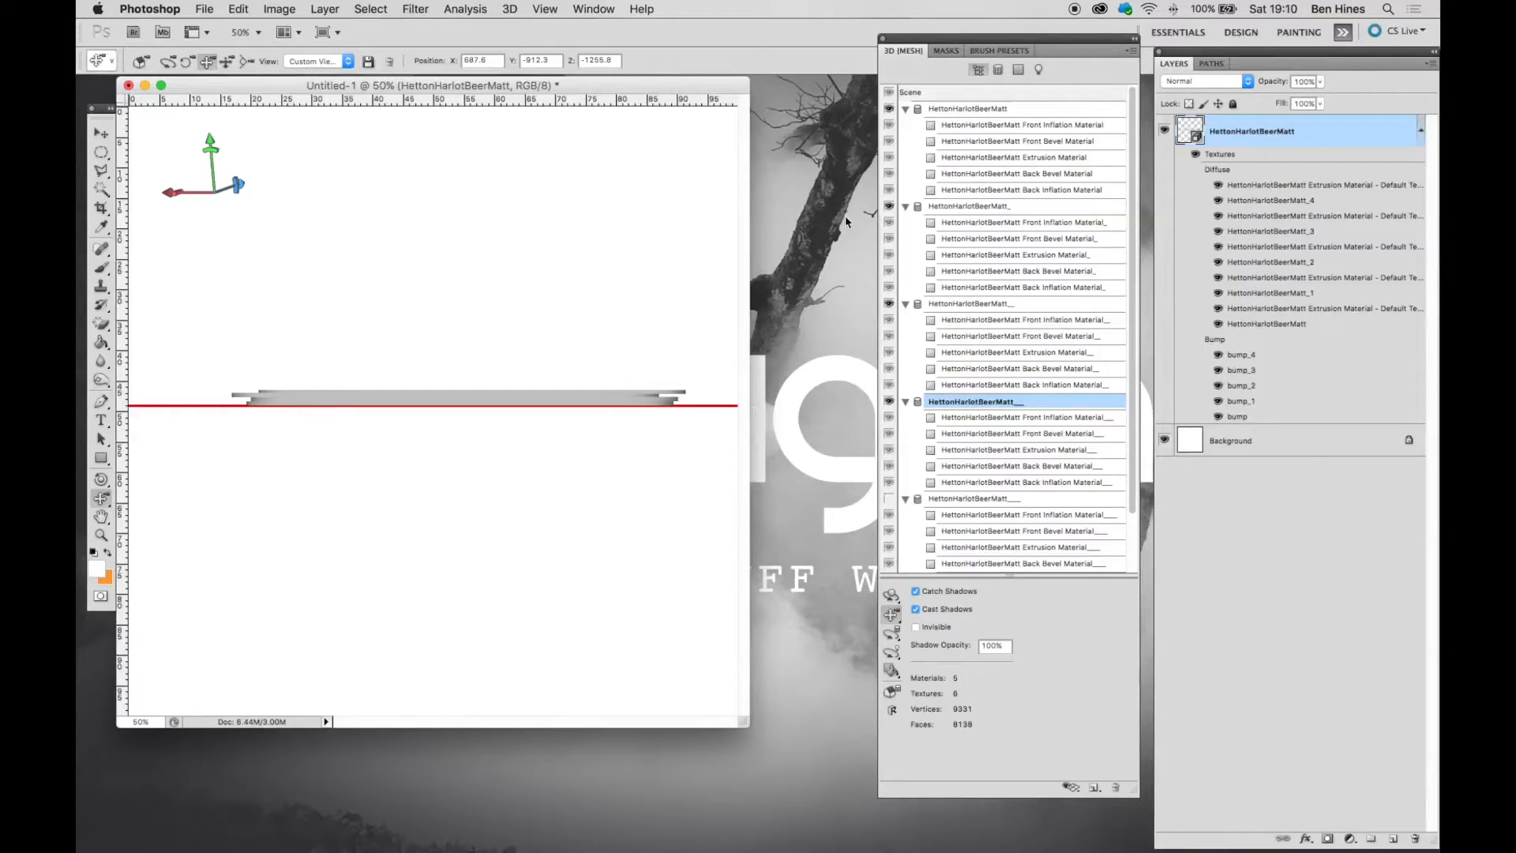
- Switch the 3D camera to the Top view
{"action": "left_click", "coordinate": [102, 505]}
{"action": "left_click", "coordinate": [345, 62]}
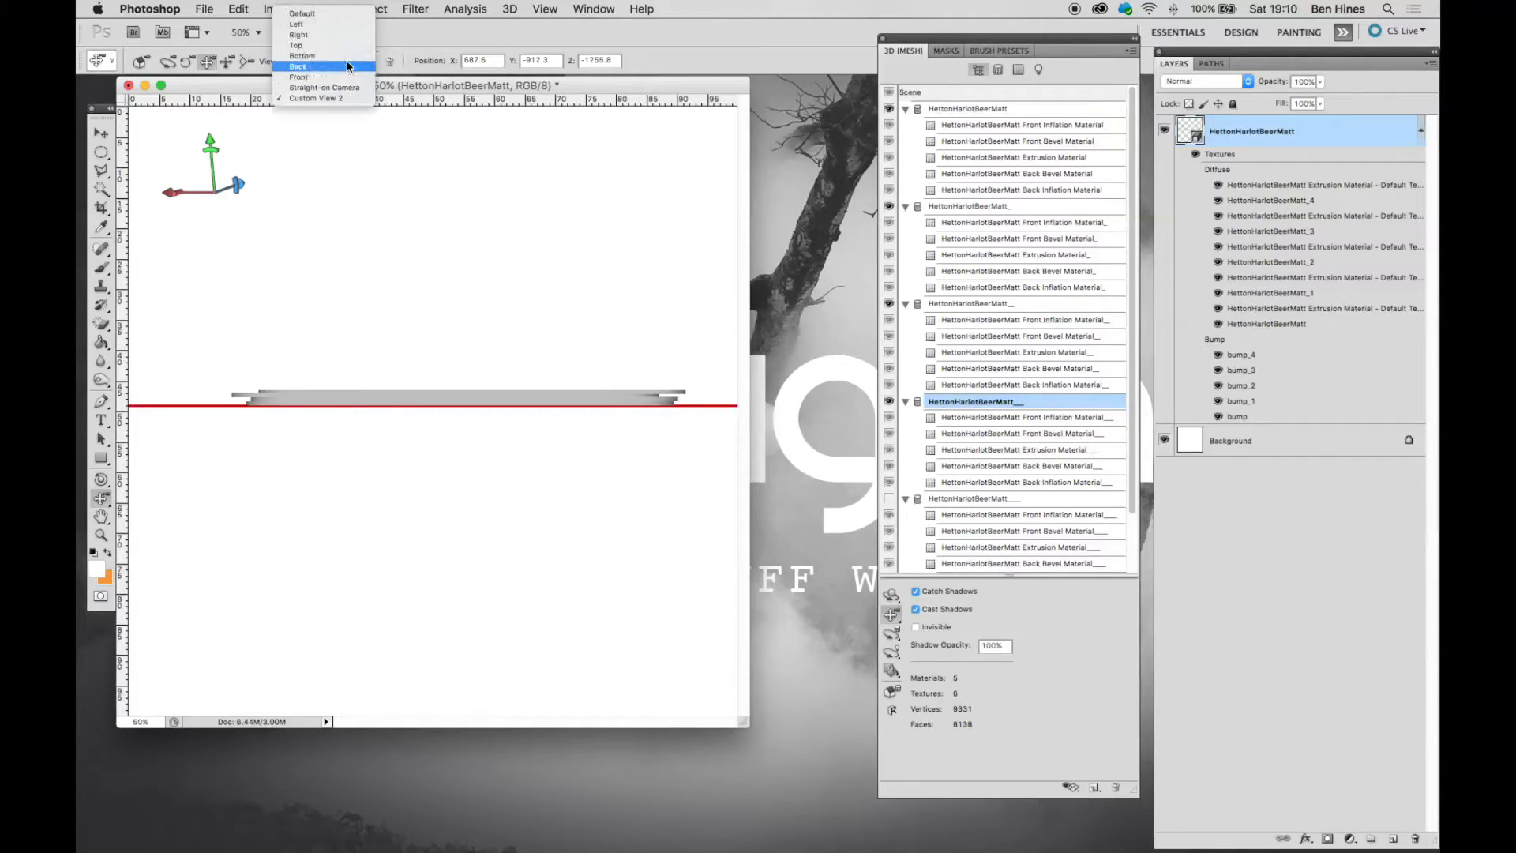
{"action": "left_click", "coordinate": [338, 46]}
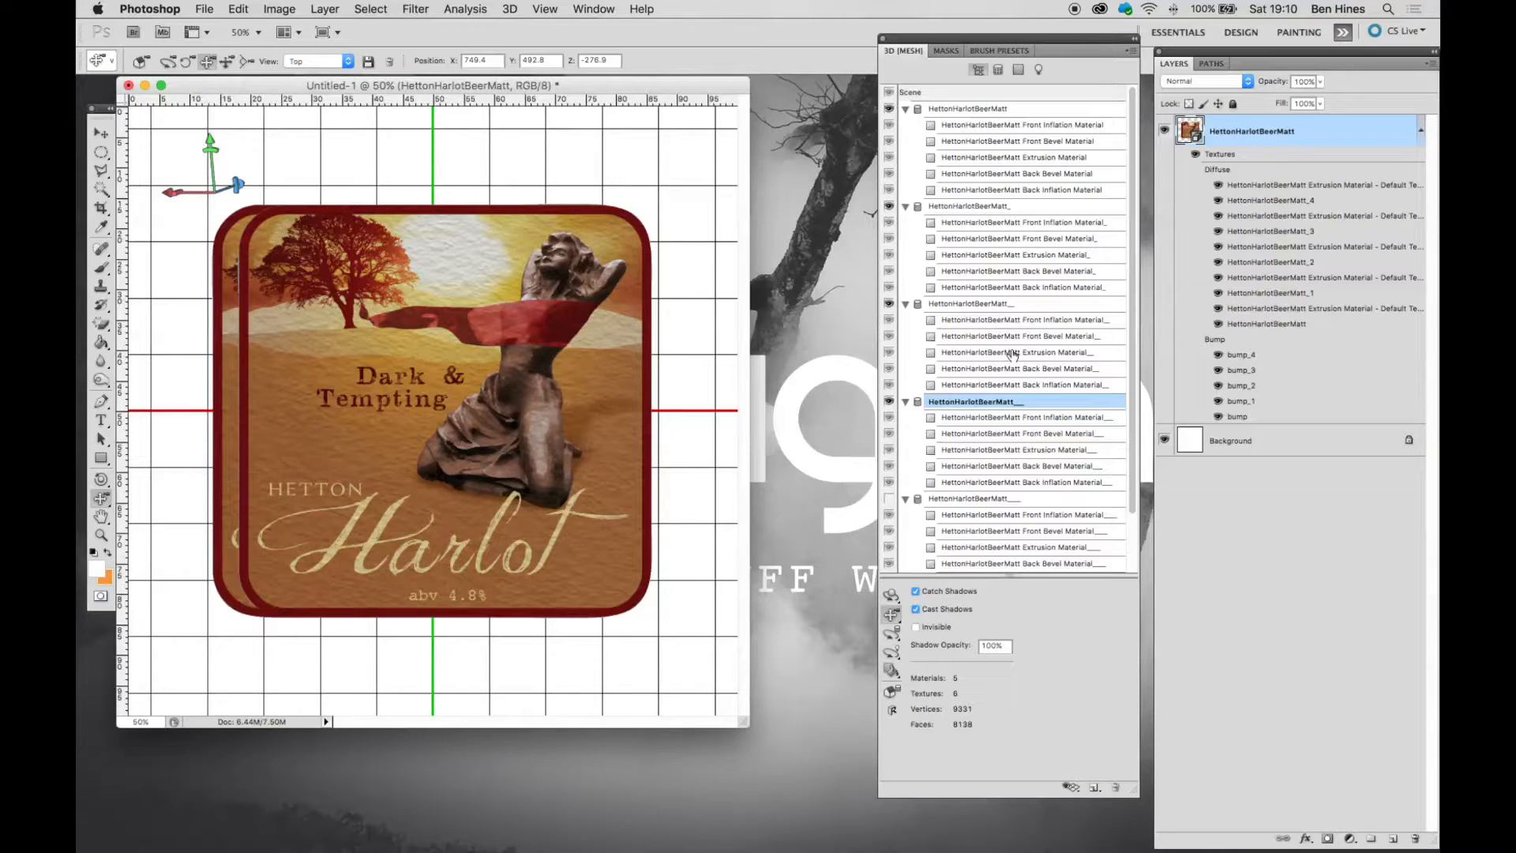
- Edit the HettonHarlotBeerMatt_ mesh in Repoussé and shift it toward the upper right of the stack as seen from above
{"action": "scroll", "coordinate": [1011, 357], "scroll_direction": "down", "scroll_amount": 1}
{"action": "scroll", "coordinate": [995, 285], "scroll_direction": "up", "scroll_amount": 1}
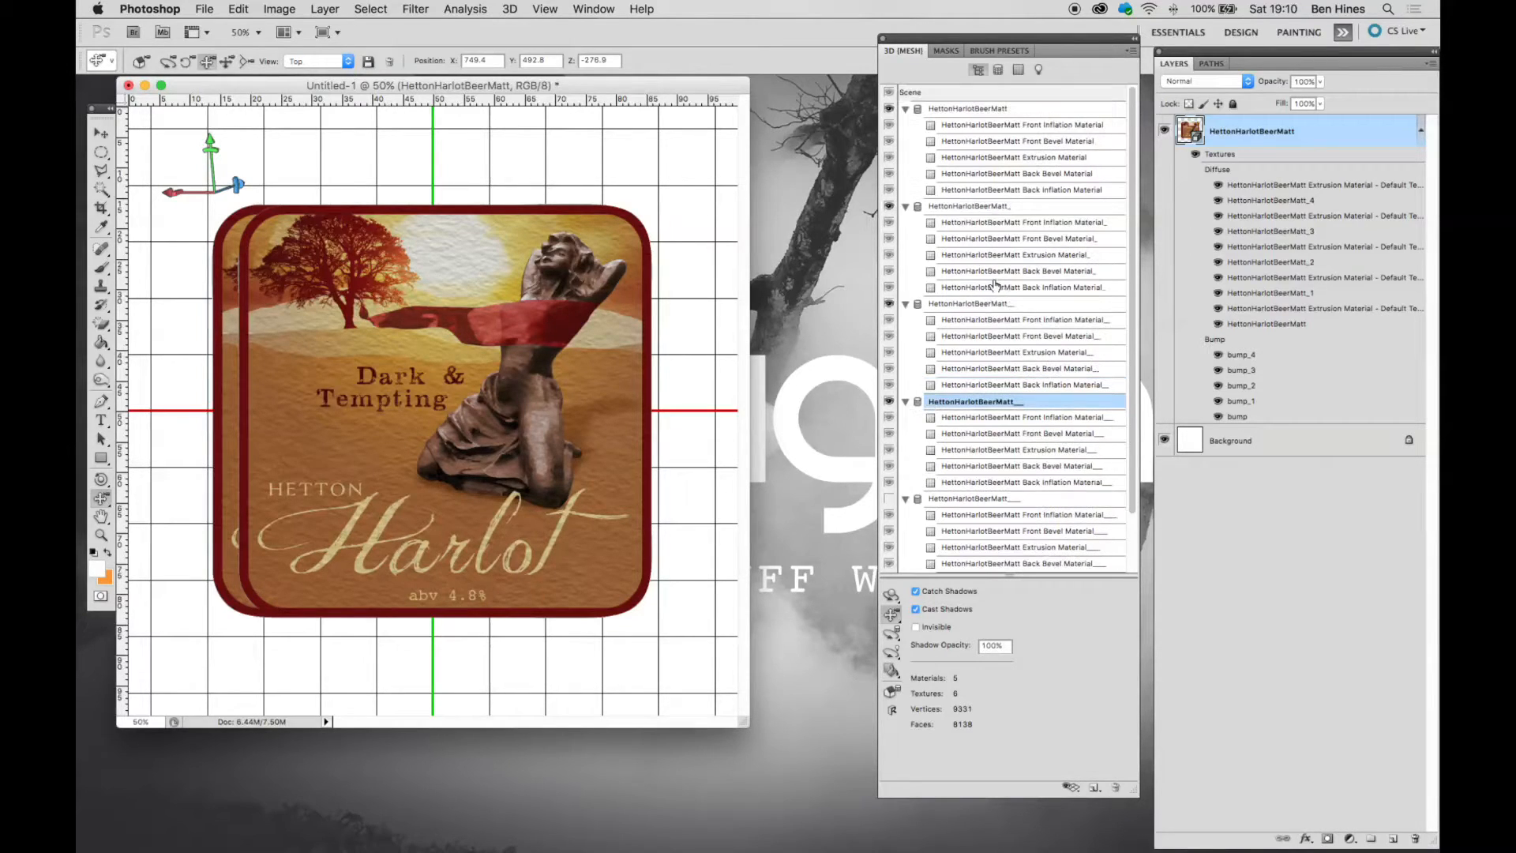
{"action": "left_click", "coordinate": [957, 208]}
{"action": "left_click", "coordinate": [510, 10]}
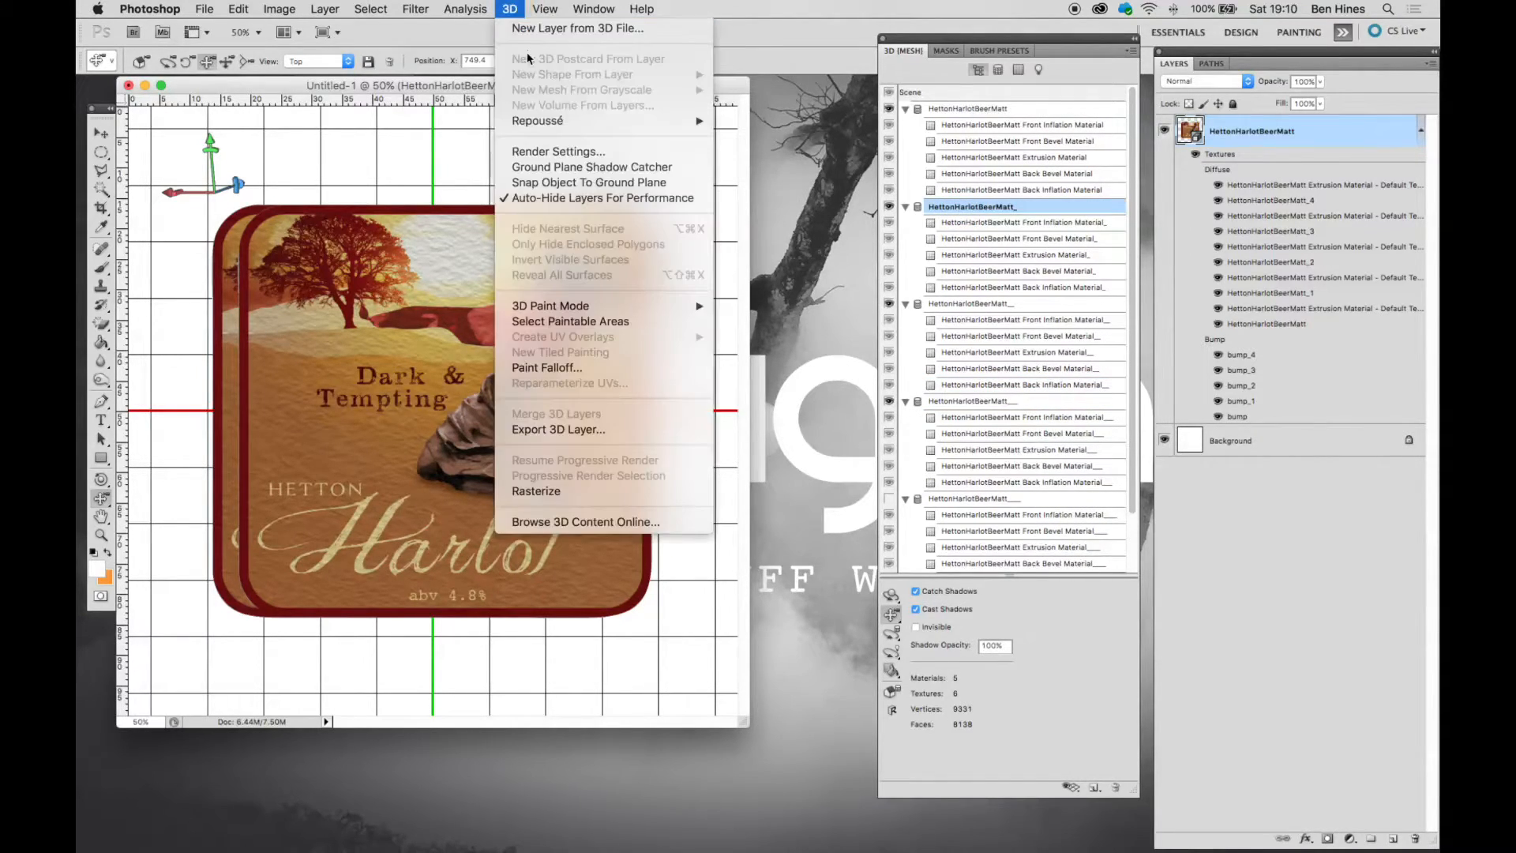
{"action": "mouse_move", "coordinate": [568, 125]}
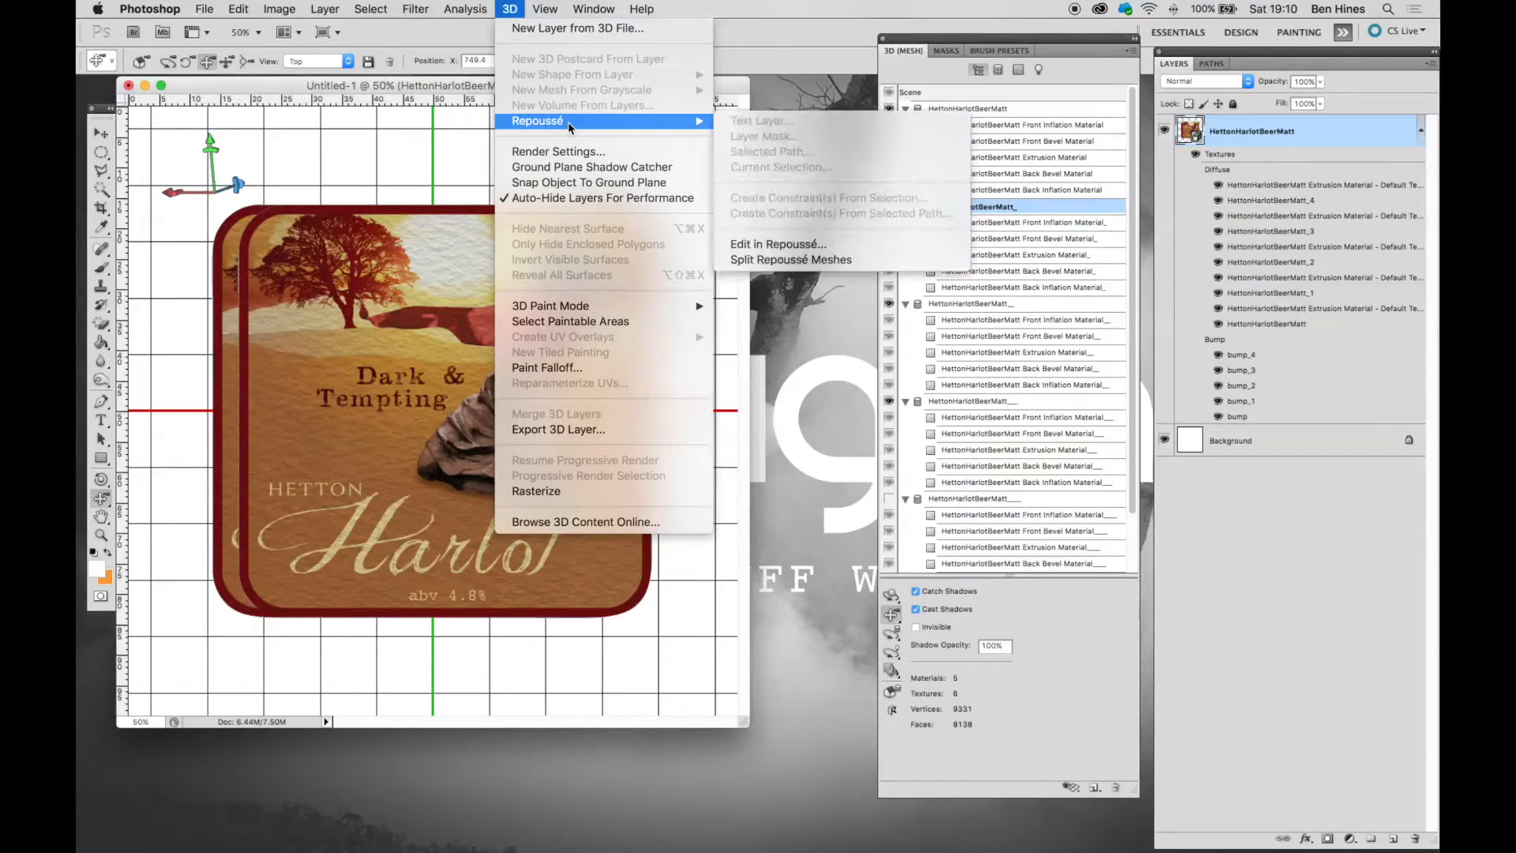
{"action": "left_click", "coordinate": [788, 243]}
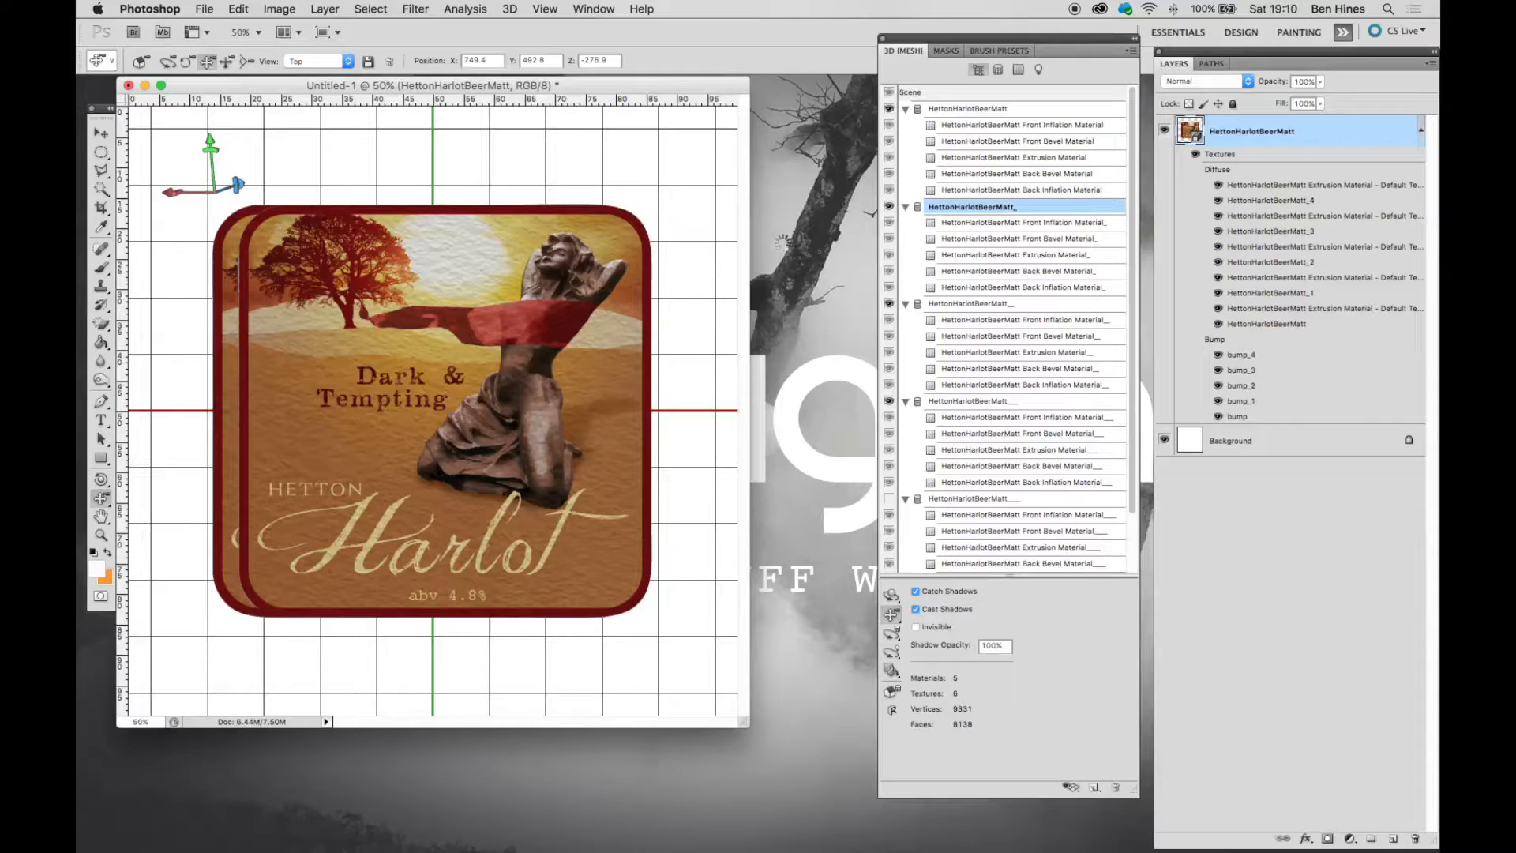
{"action": "left_click", "coordinate": [957, 168]}
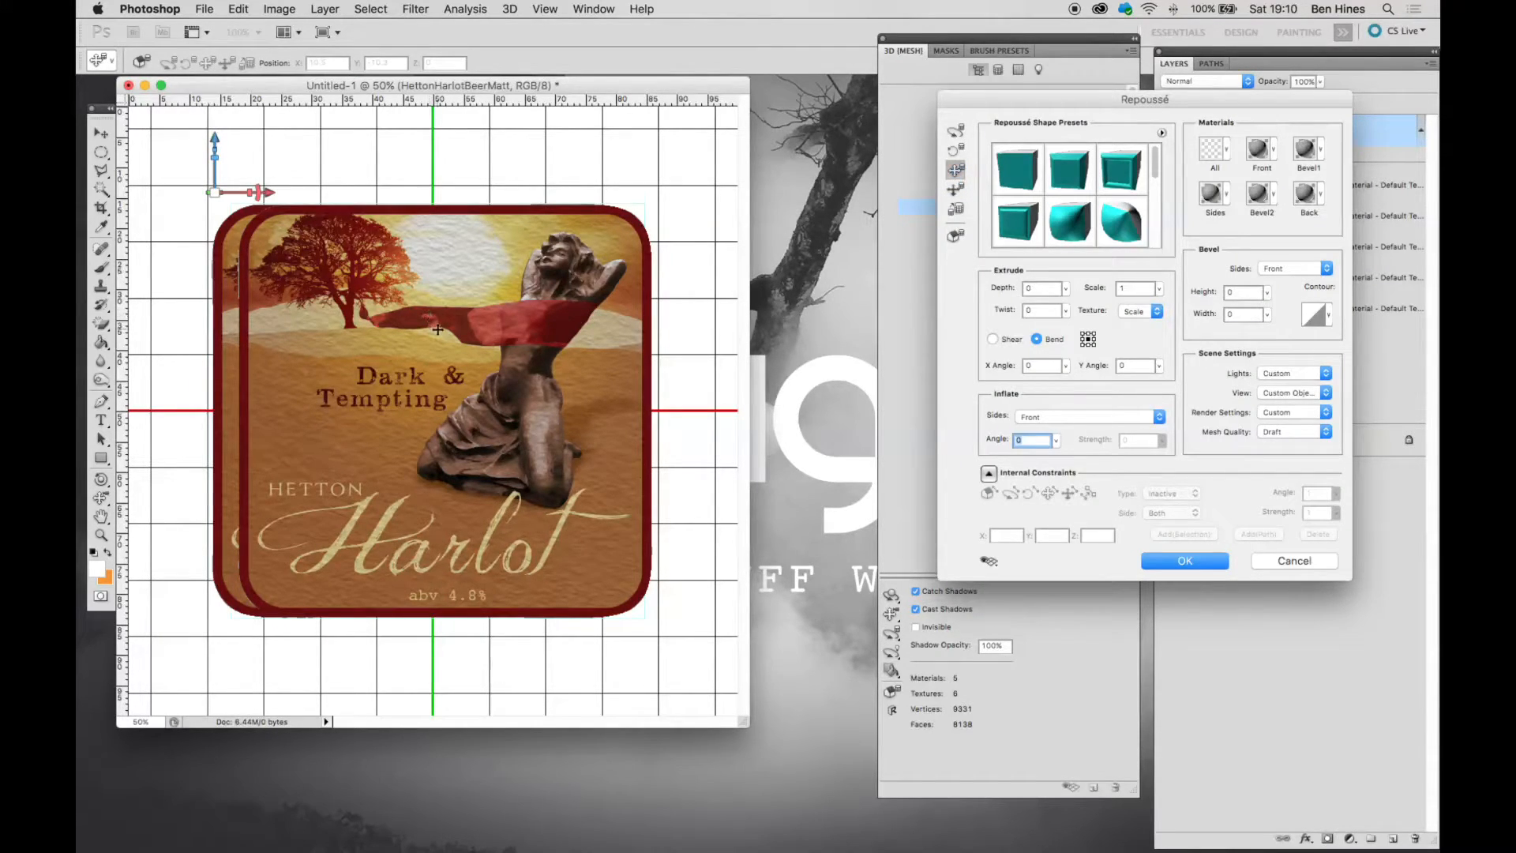
{"action": "left_click_drag", "start_coordinate": [436, 338], "coordinate": [451, 317]}
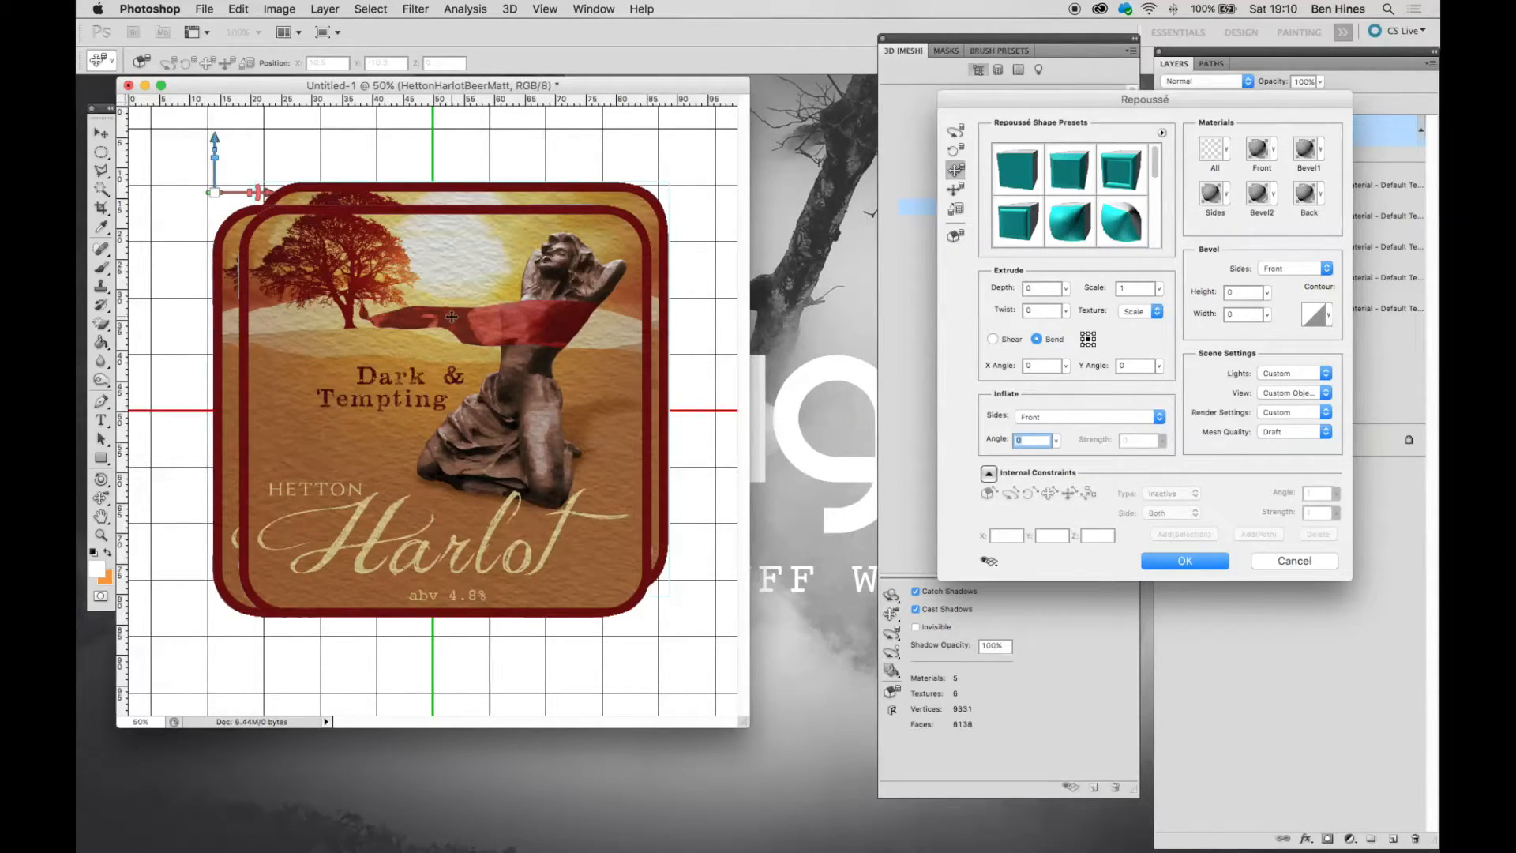
- Roll the HettonHarlotBeerMatt_ mesh clockwise so its corners stick out from under the stack, and accept the Repoussé edit
{"action": "left_click", "coordinate": [955, 149]}
{"action": "left_click_drag", "start_coordinate": [556, 207], "coordinate": [678, 428]}
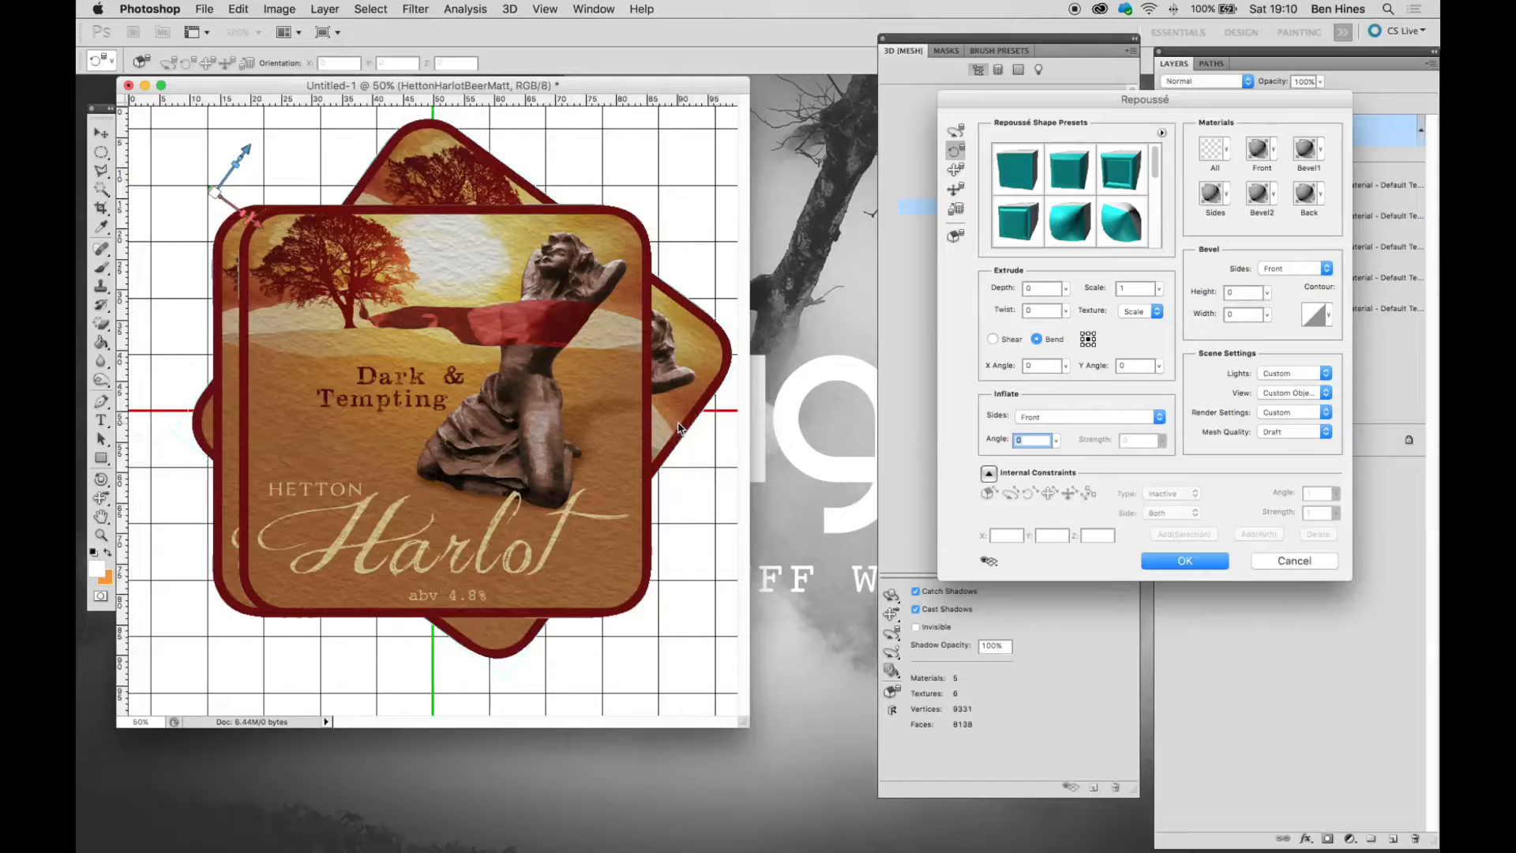
{"action": "left_click", "coordinate": [1182, 567]}
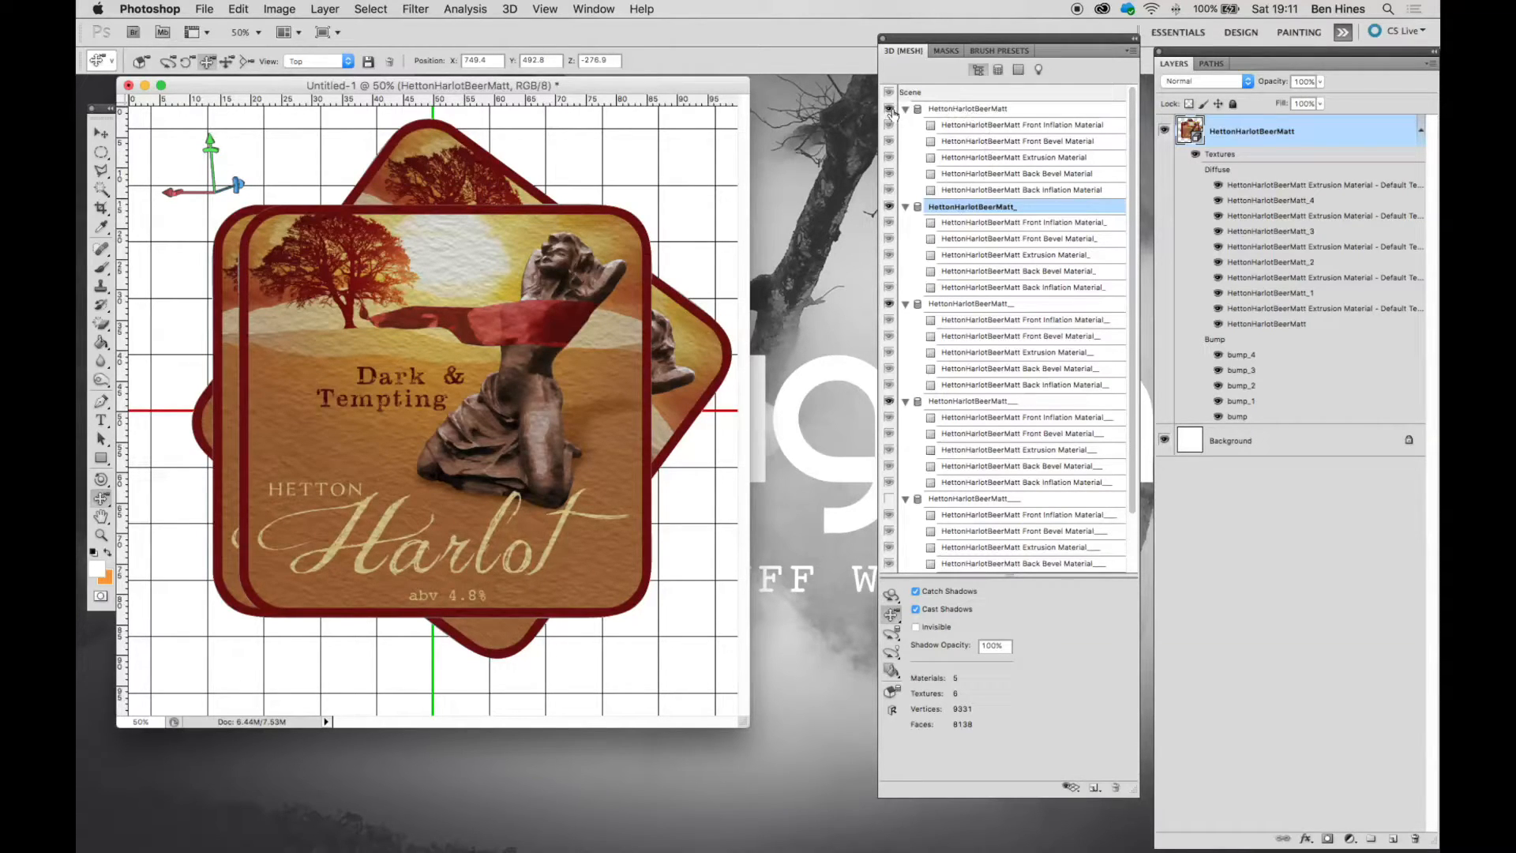
- Edit the HettonHarlotBeerMatt___ mesh in Repoussé and roll this uppermost visible mat slightly counterclockwise
{"action": "left_click", "coordinate": [889, 110]}
{"action": "left_click", "coordinate": [983, 404]}
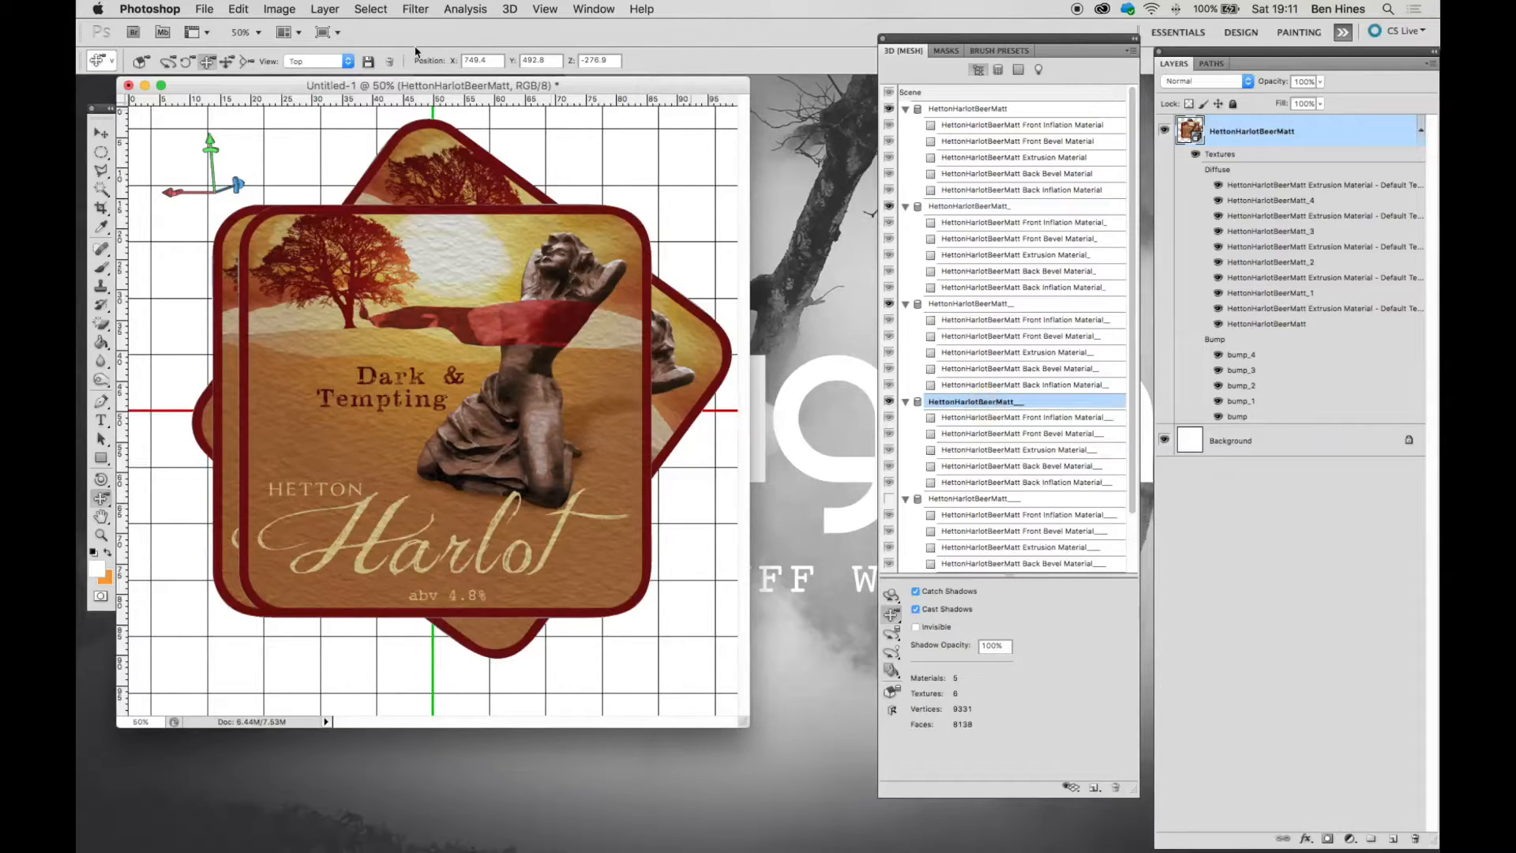
{"action": "left_click", "coordinate": [509, 10]}
{"action": "mouse_move", "coordinate": [545, 120]}
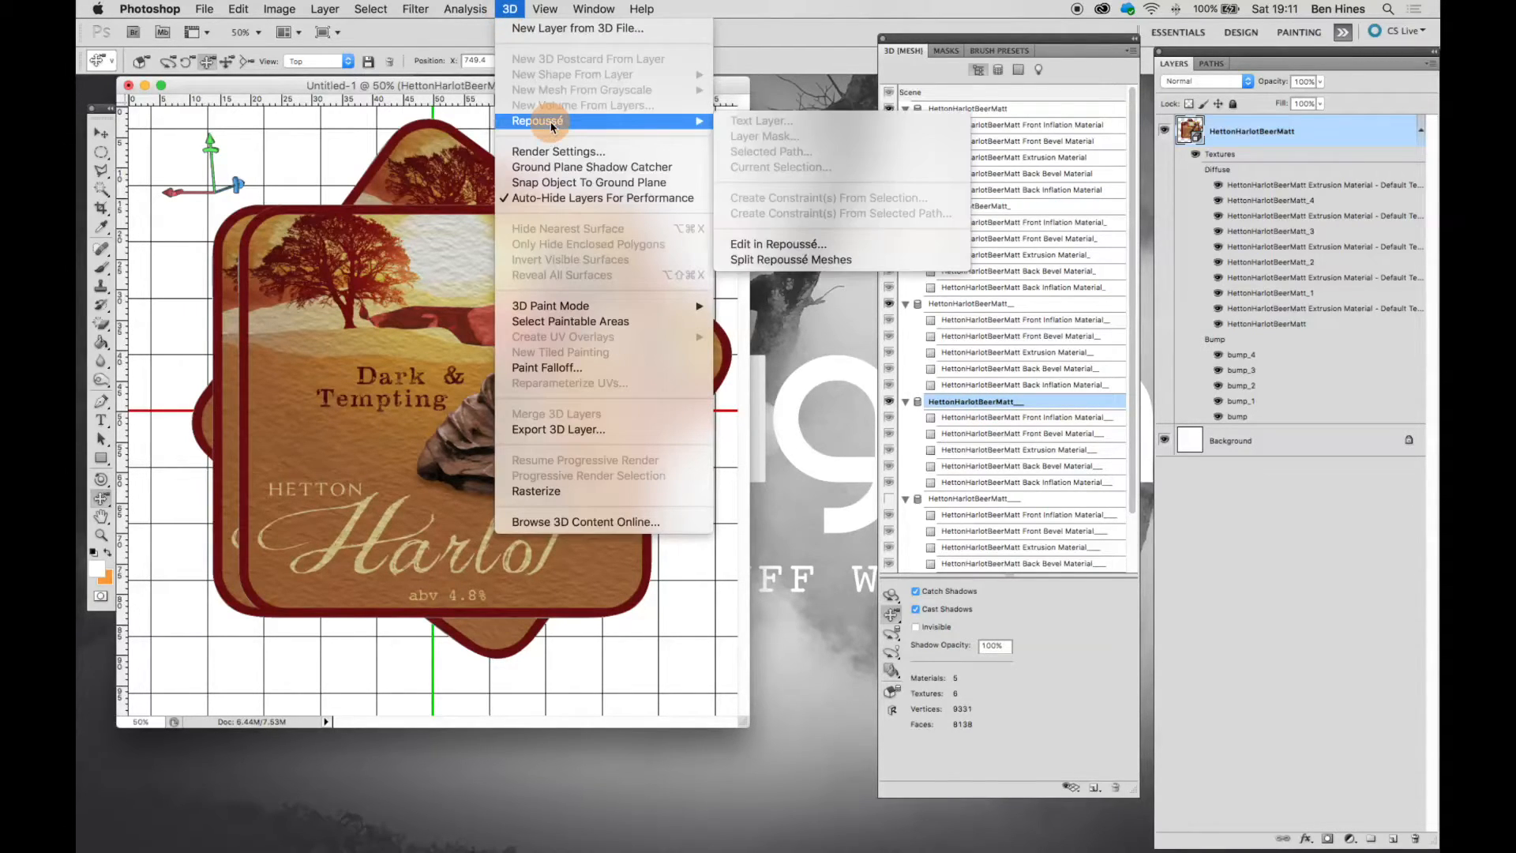
{"action": "left_click", "coordinate": [805, 247]}
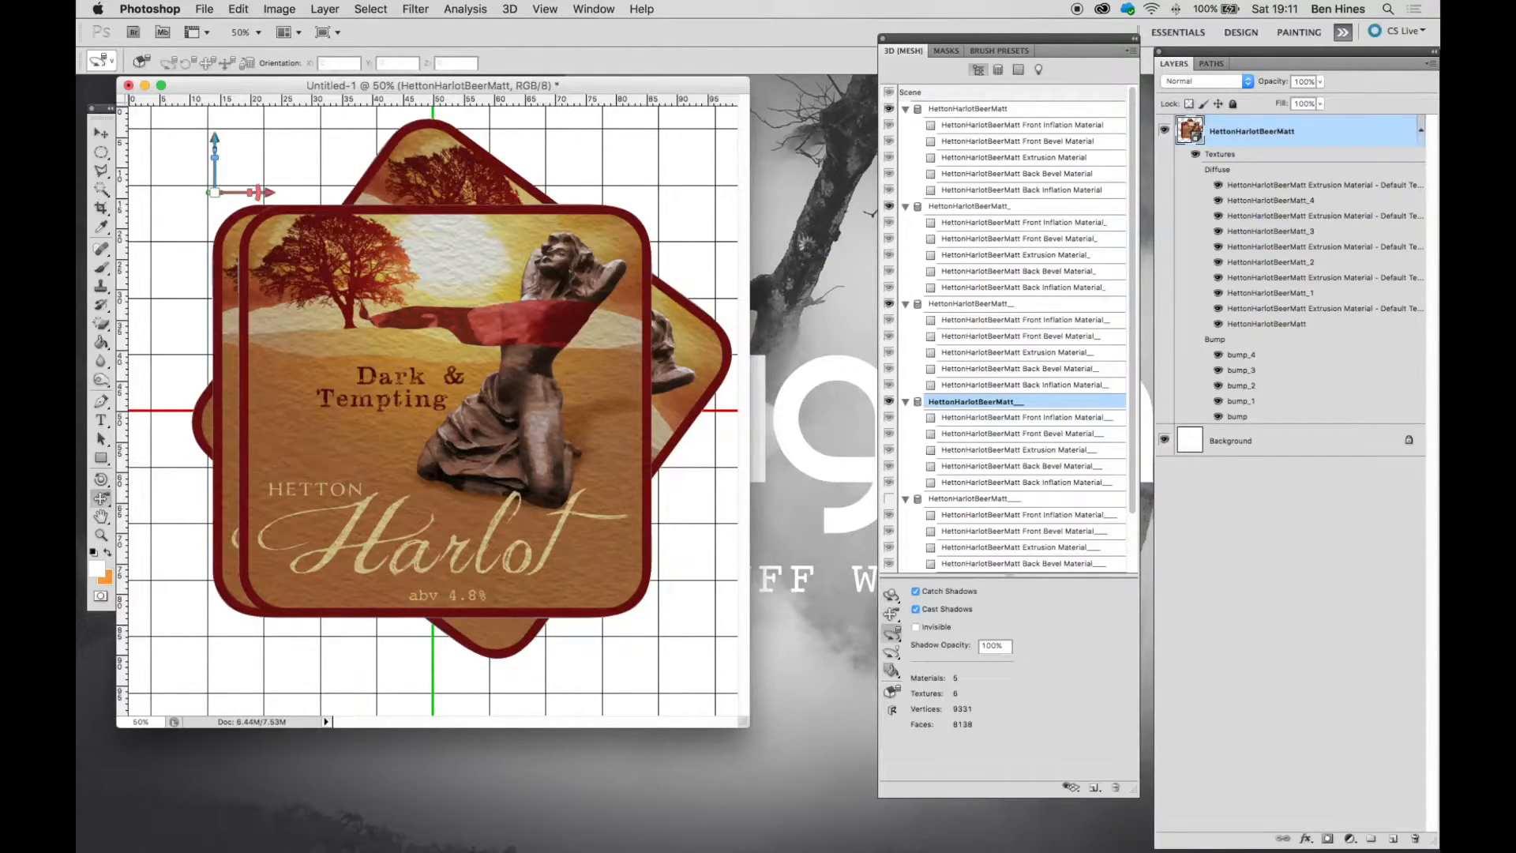
{"action": "left_click", "coordinate": [955, 150]}
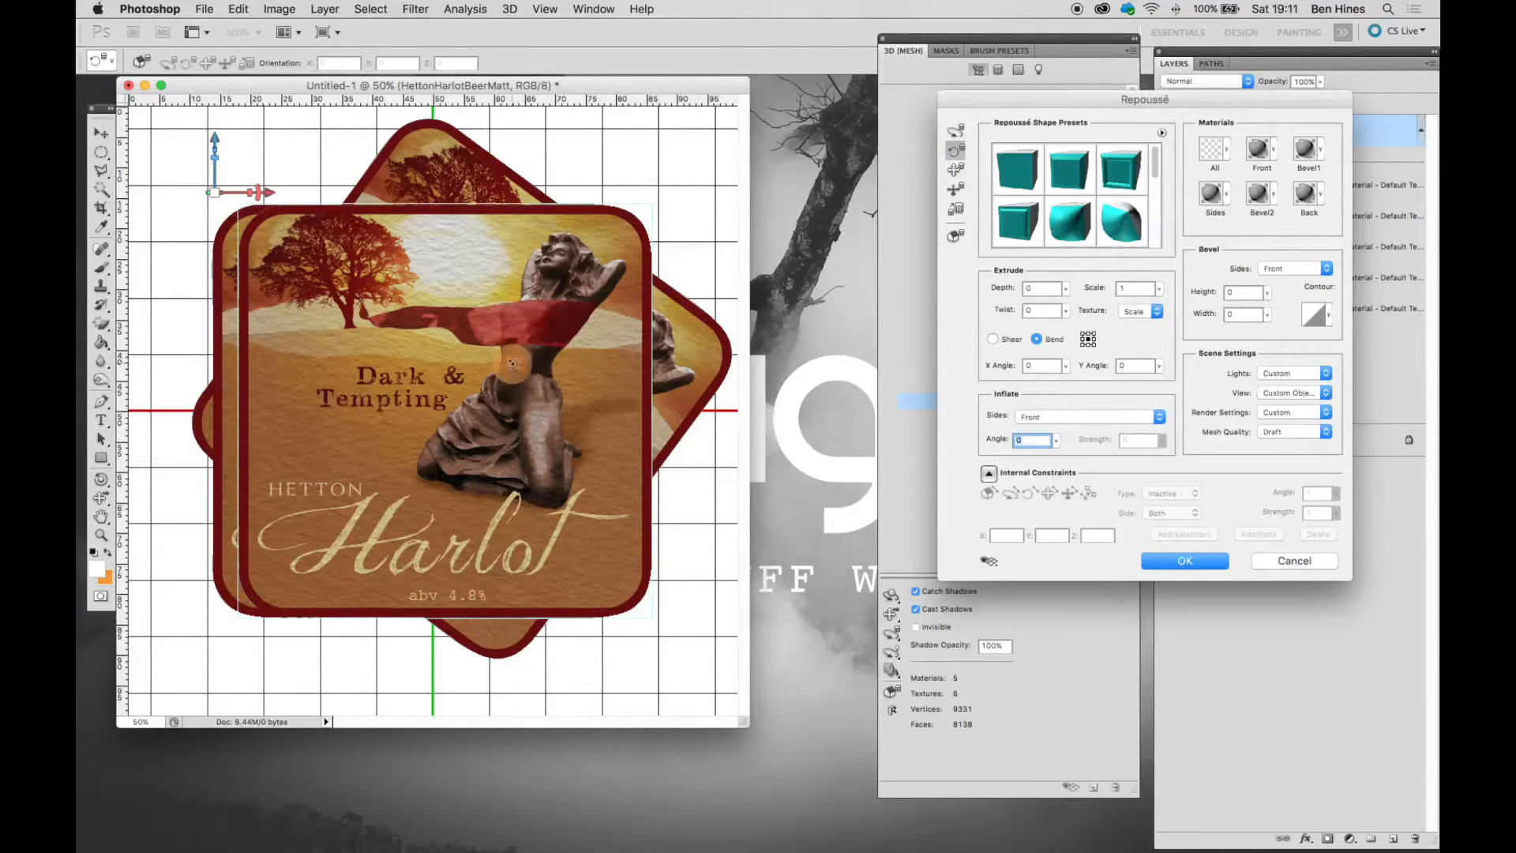
{"action": "mouse_move", "coordinate": [509, 347]}
{"action": "left_mouse_down"}
{"action": "mouse_move", "coordinate": [448, 343]}
{"action": "mouse_move", "coordinate": [499, 350]}
{"action": "left_mouse_up"}
{"action": "left_click", "coordinate": [1197, 561]}
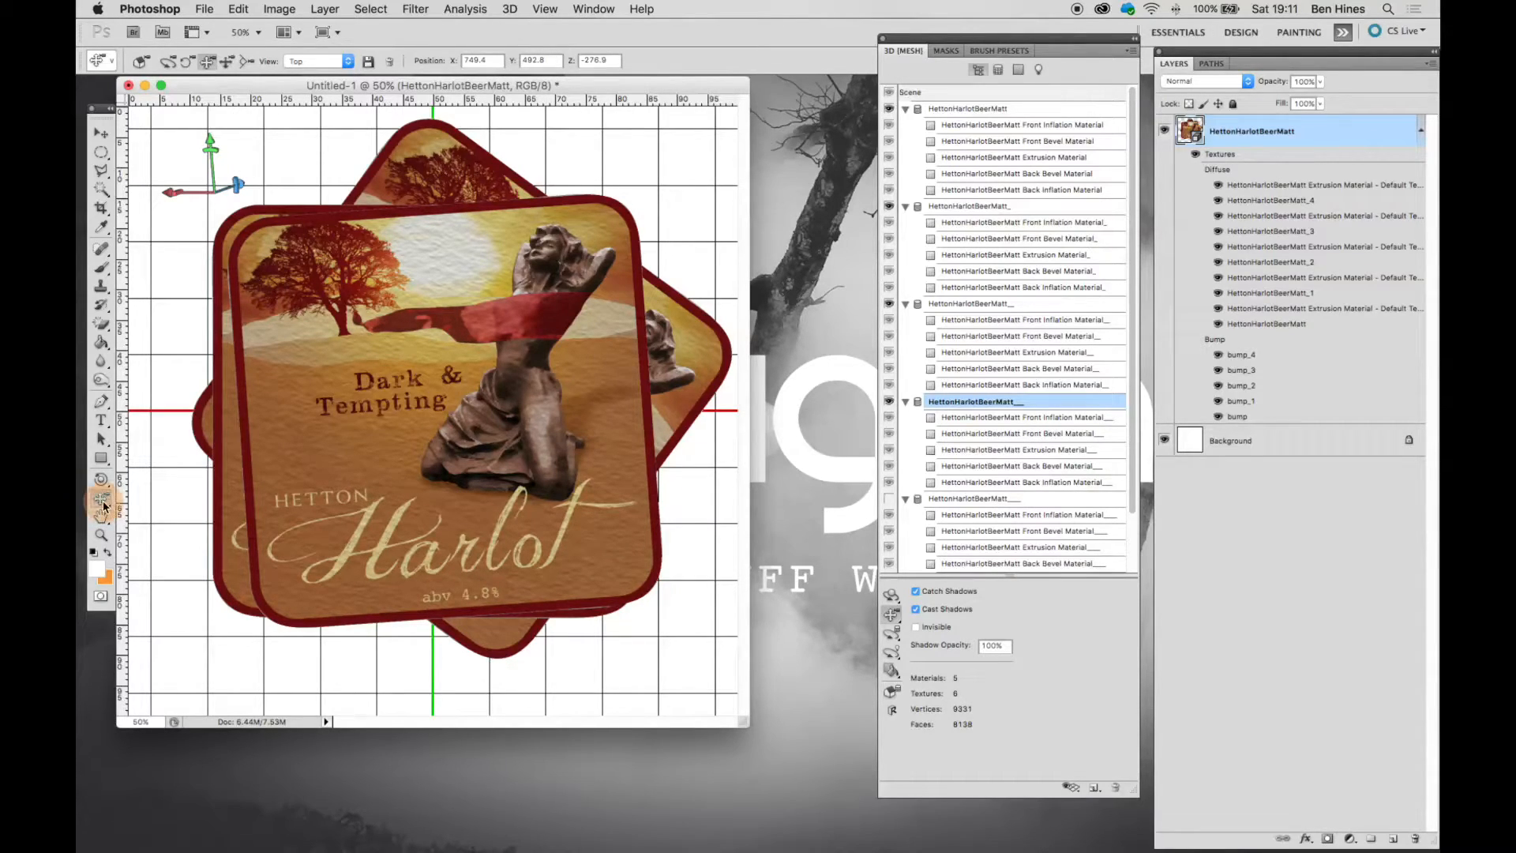
- Switch the 3D camera to the Front view, center the stack vertically, and show the hidden HettonHarlotBeerMatt____ mesh
{"action": "left_click", "coordinate": [340, 61]}
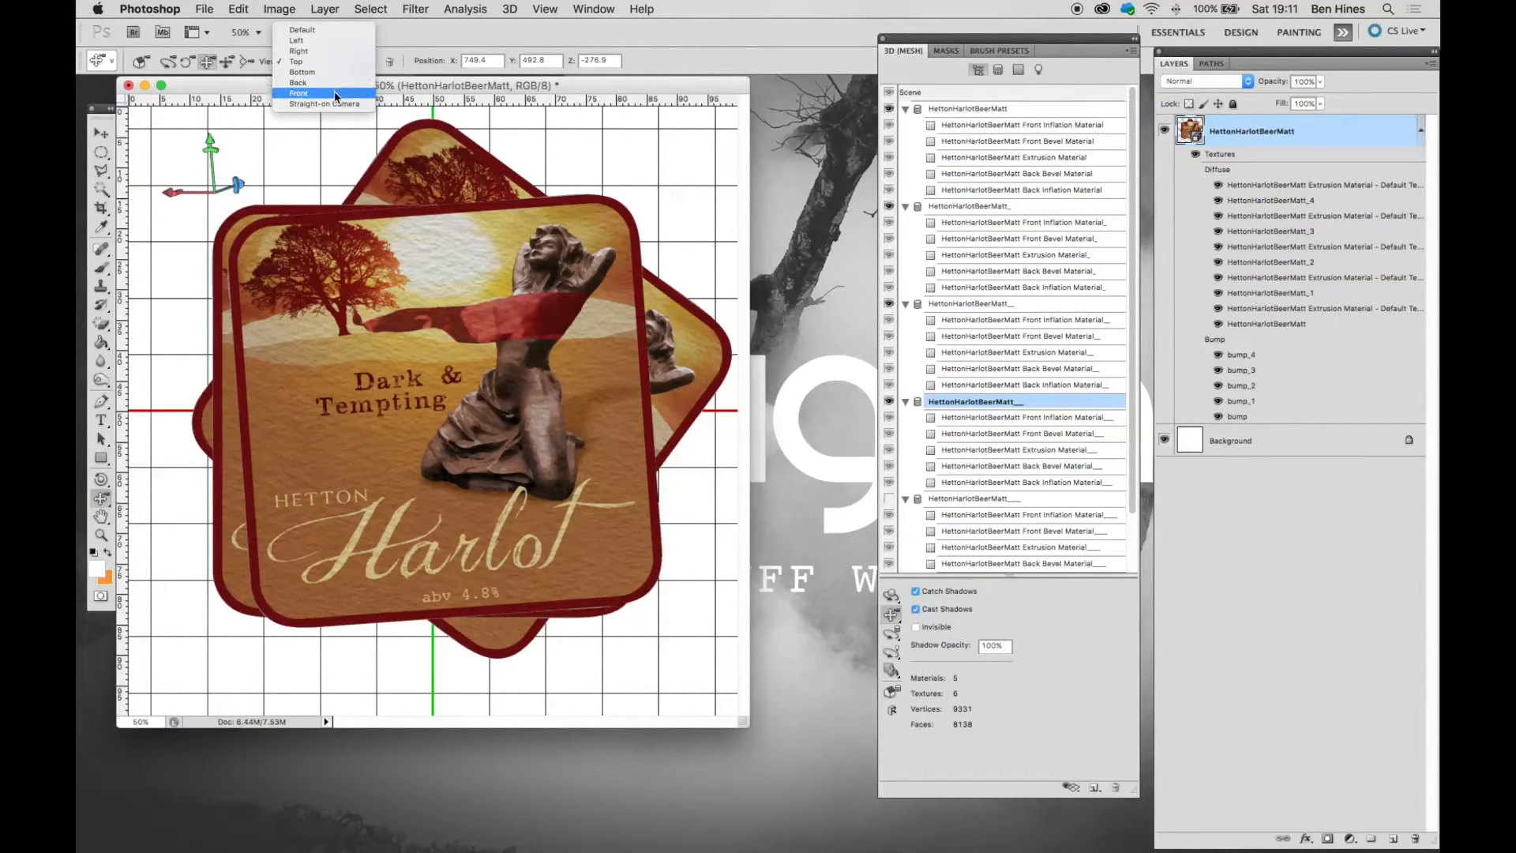
{"action": "left_click", "coordinate": [334, 92]}
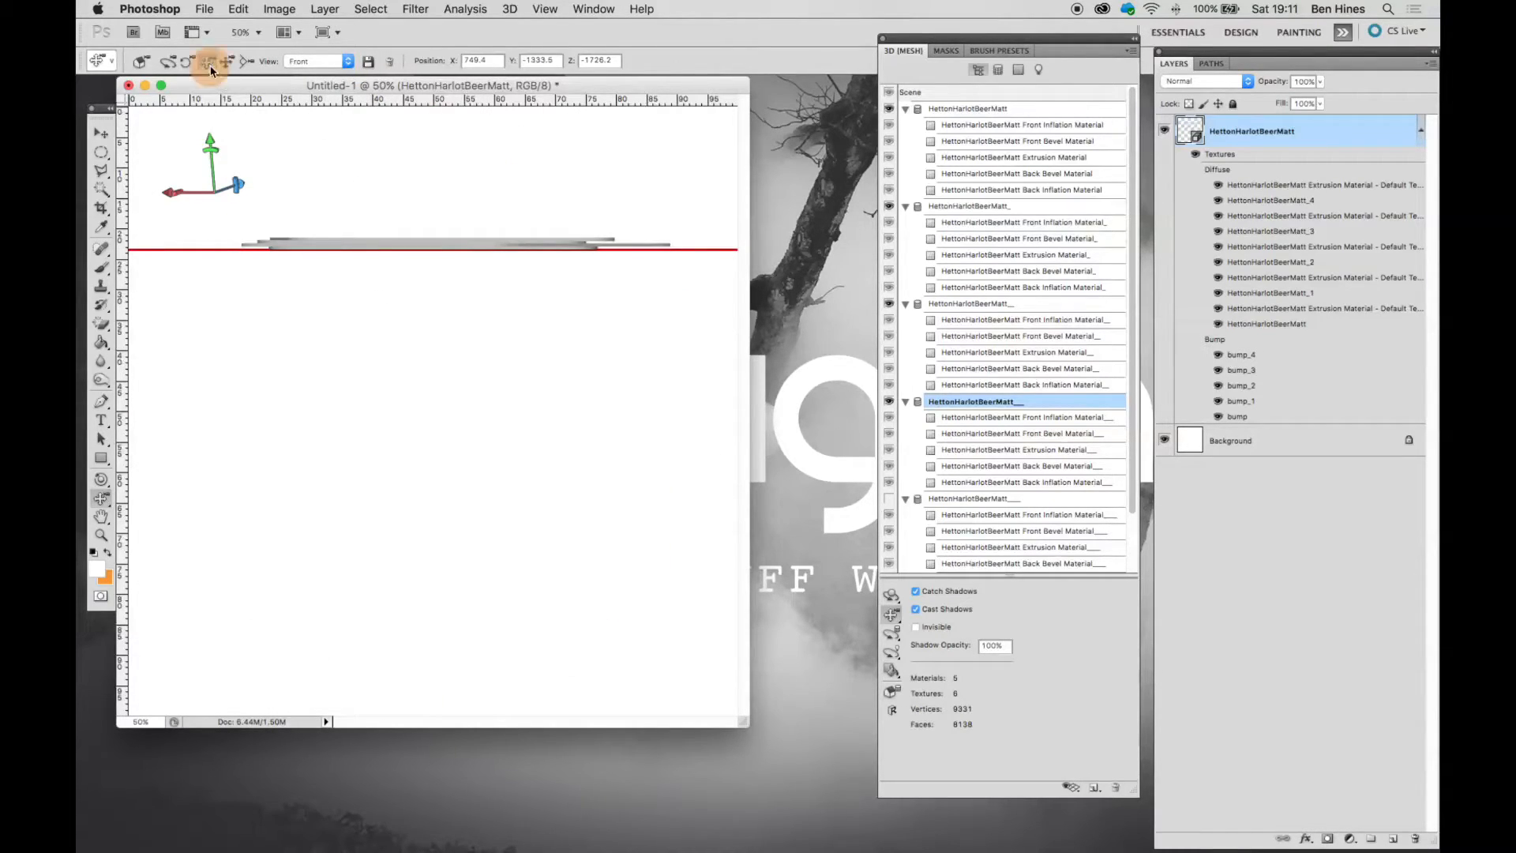
{"action": "left_click_drag", "start_coordinate": [455, 464], "coordinate": [458, 231]}
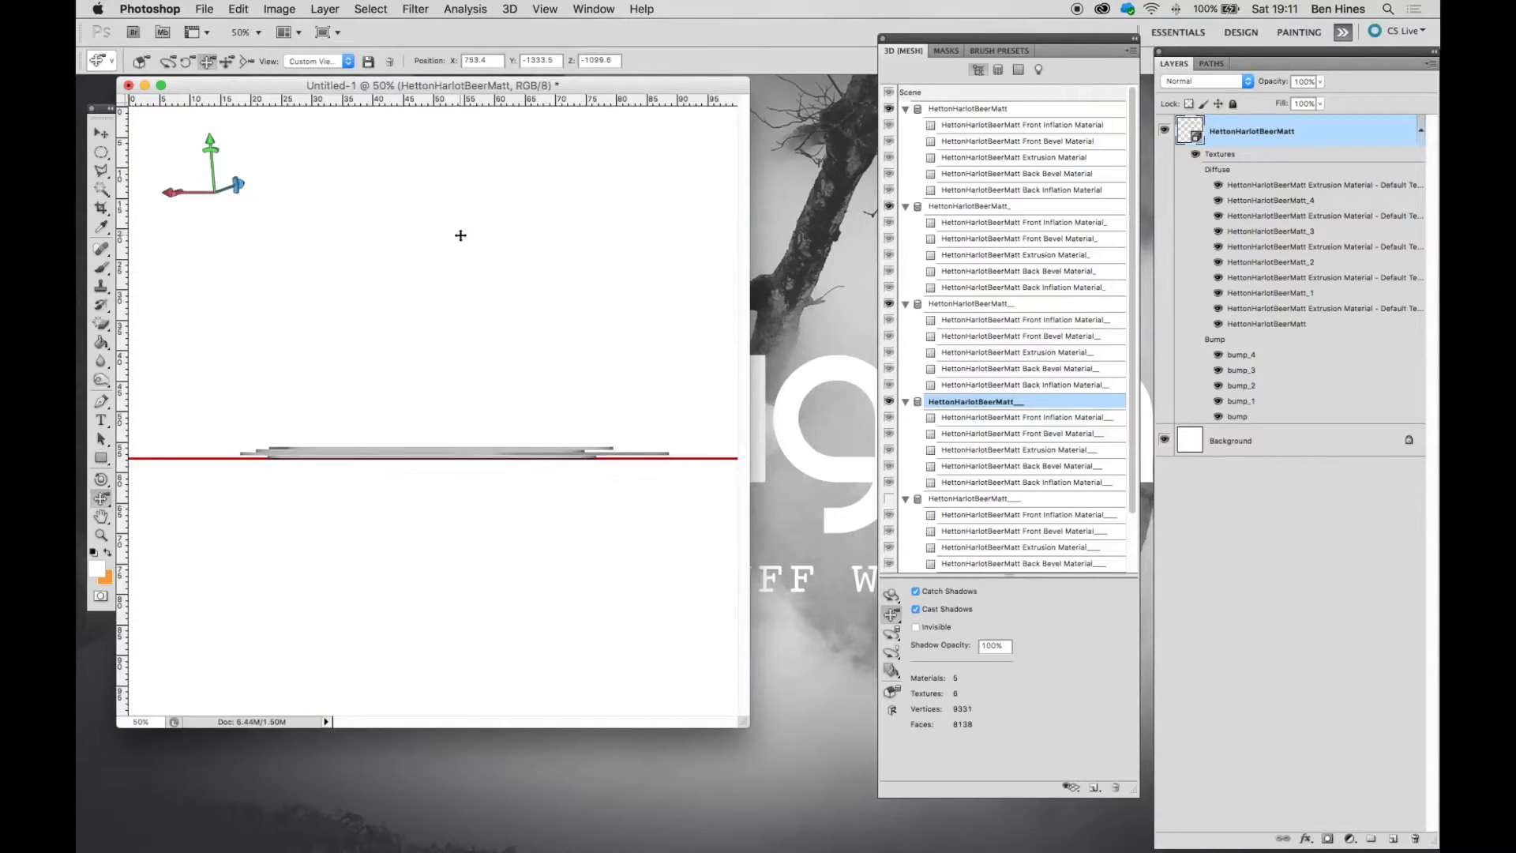
{"action": "left_click", "coordinate": [889, 498]}
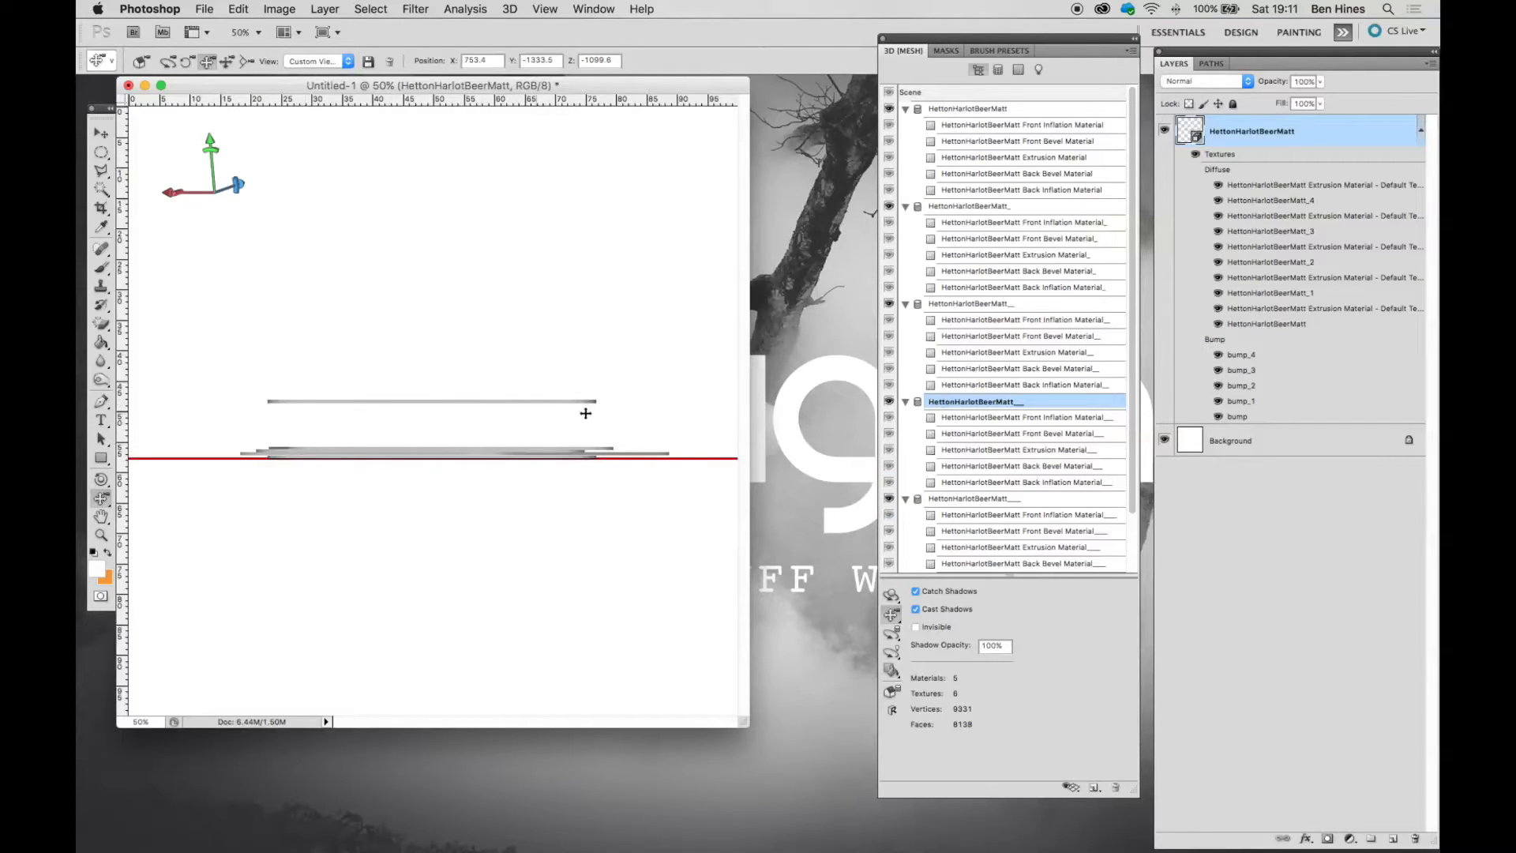
- Edit the HettonHarlotBeerMatt____ mesh in Repoussé and rotate it upright so its artwork faces the front camera
{"action": "left_click", "coordinate": [994, 497]}
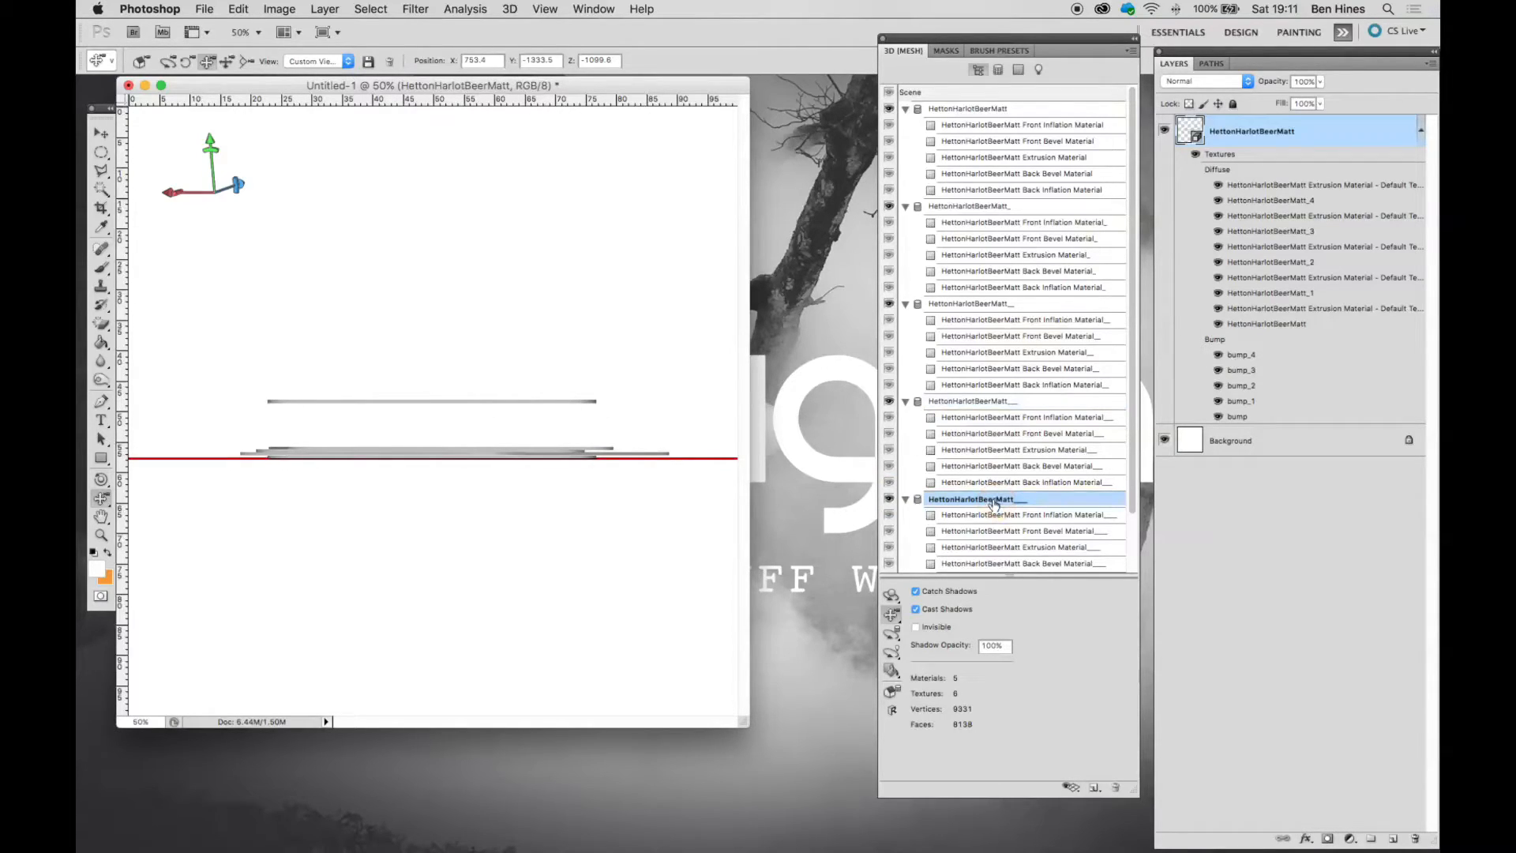
{"action": "left_click", "coordinate": [511, 10]}
{"action": "mouse_move", "coordinate": [542, 122]}
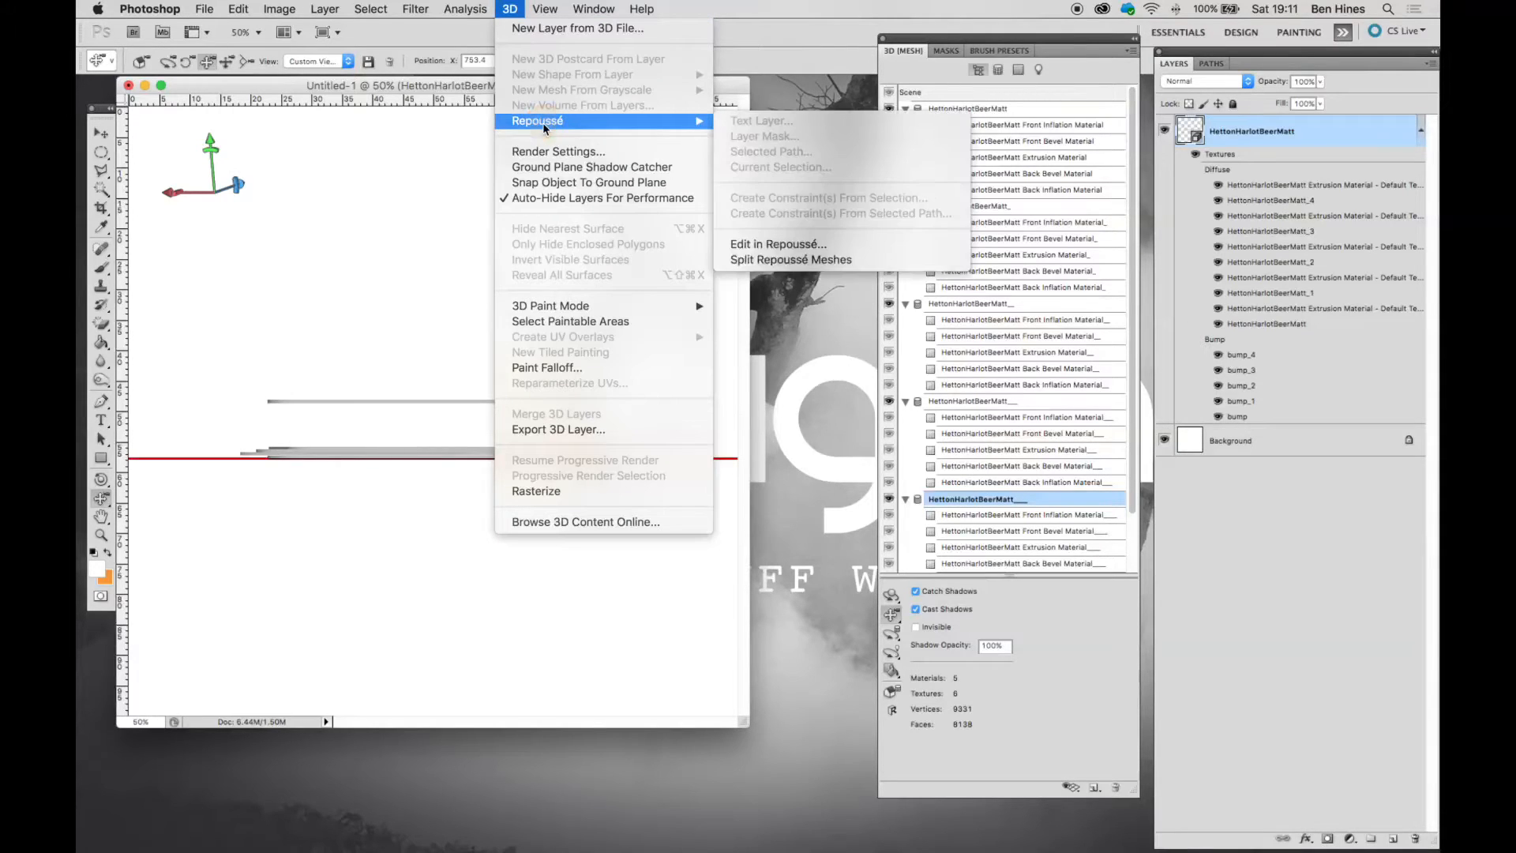
{"action": "left_click", "coordinate": [756, 246]}
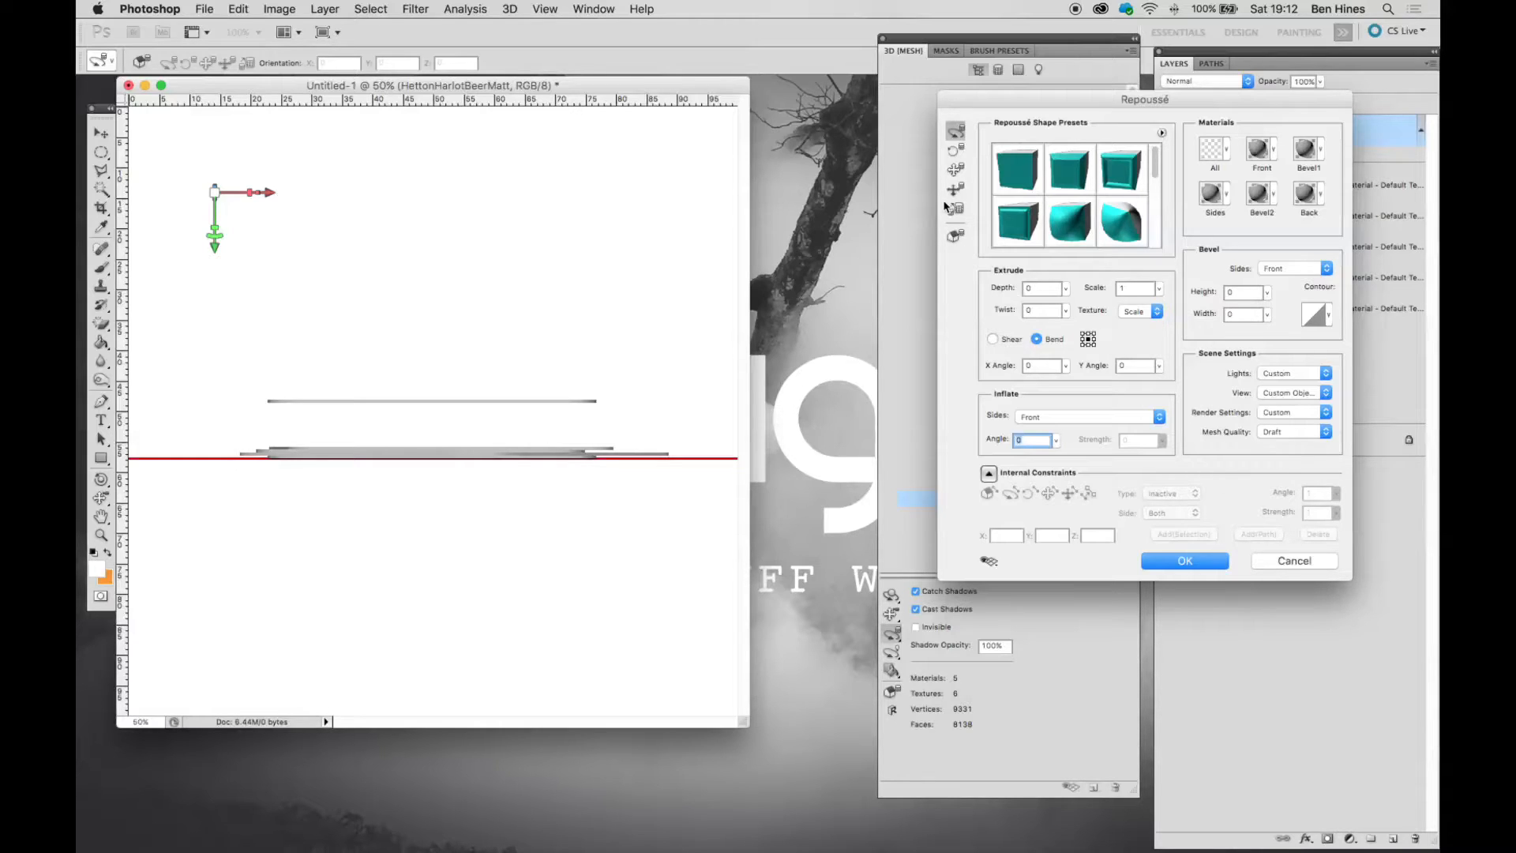
{"action": "left_click", "coordinate": [957, 134]}
{"action": "left_click_drag", "start_coordinate": [451, 291], "coordinate": [442, 430]}
{"action": "left_click_drag", "start_coordinate": [442, 483], "coordinate": [440, 575]}
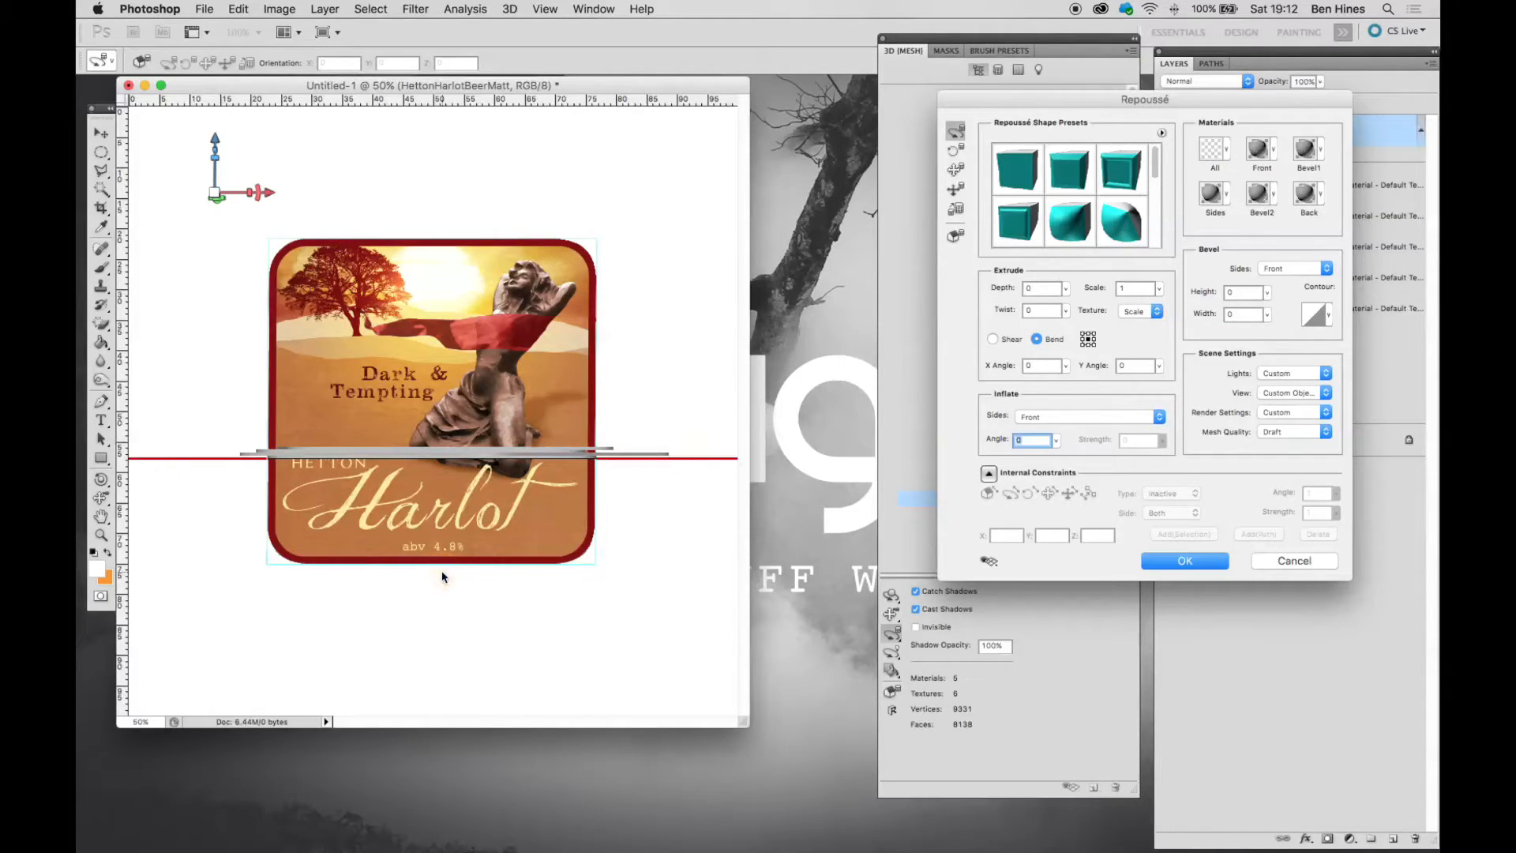
- Raise the upright mat until its lower edge rests on top of the stack, and accept the Repoussé edit
{"action": "left_click", "coordinate": [953, 169]}
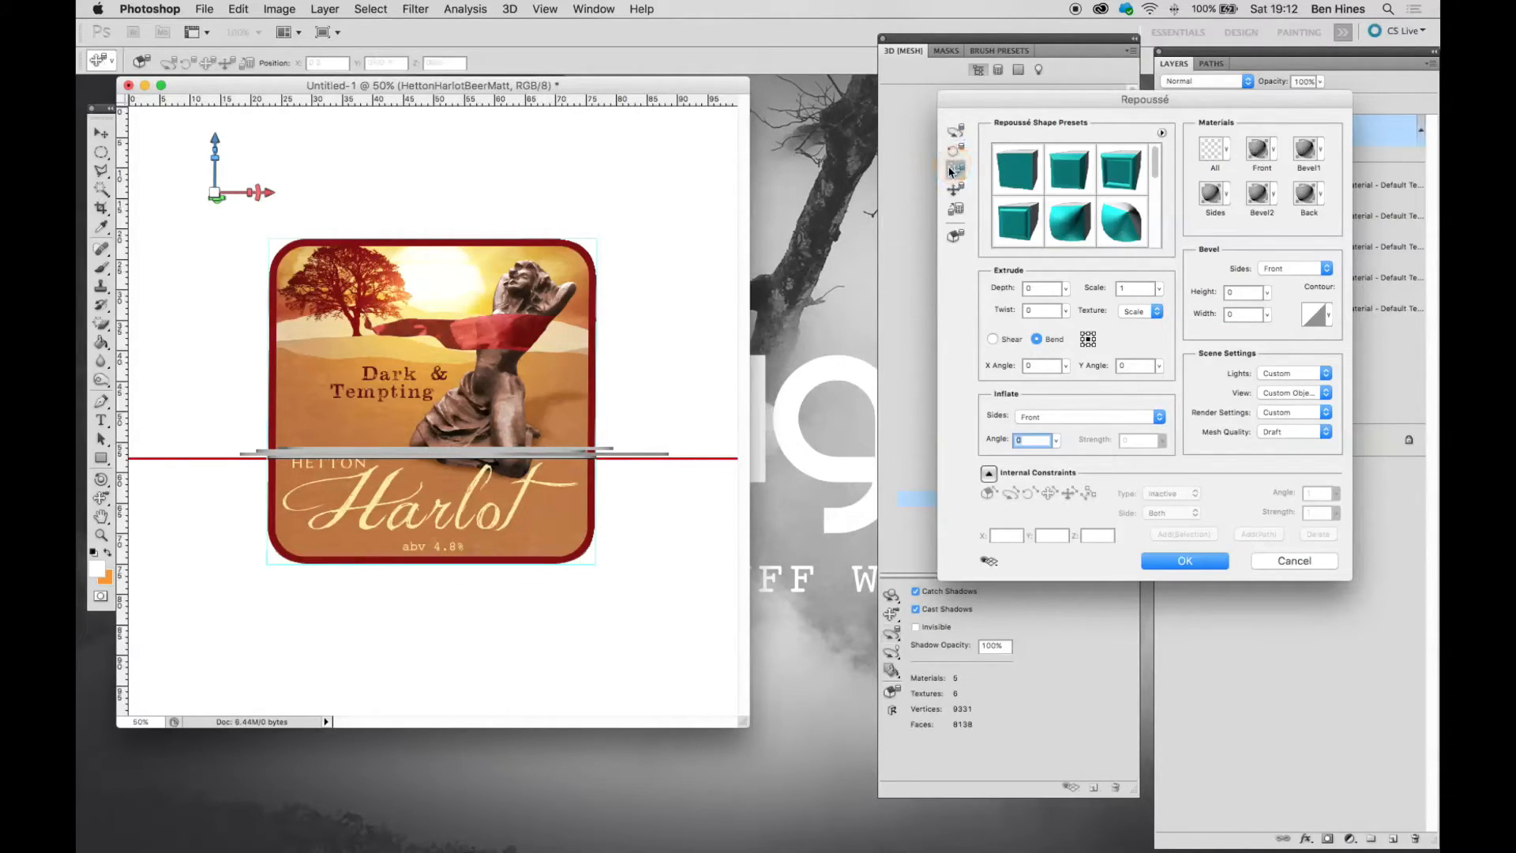
{"action": "left_click_drag", "start_coordinate": [452, 502], "coordinate": [459, 385]}
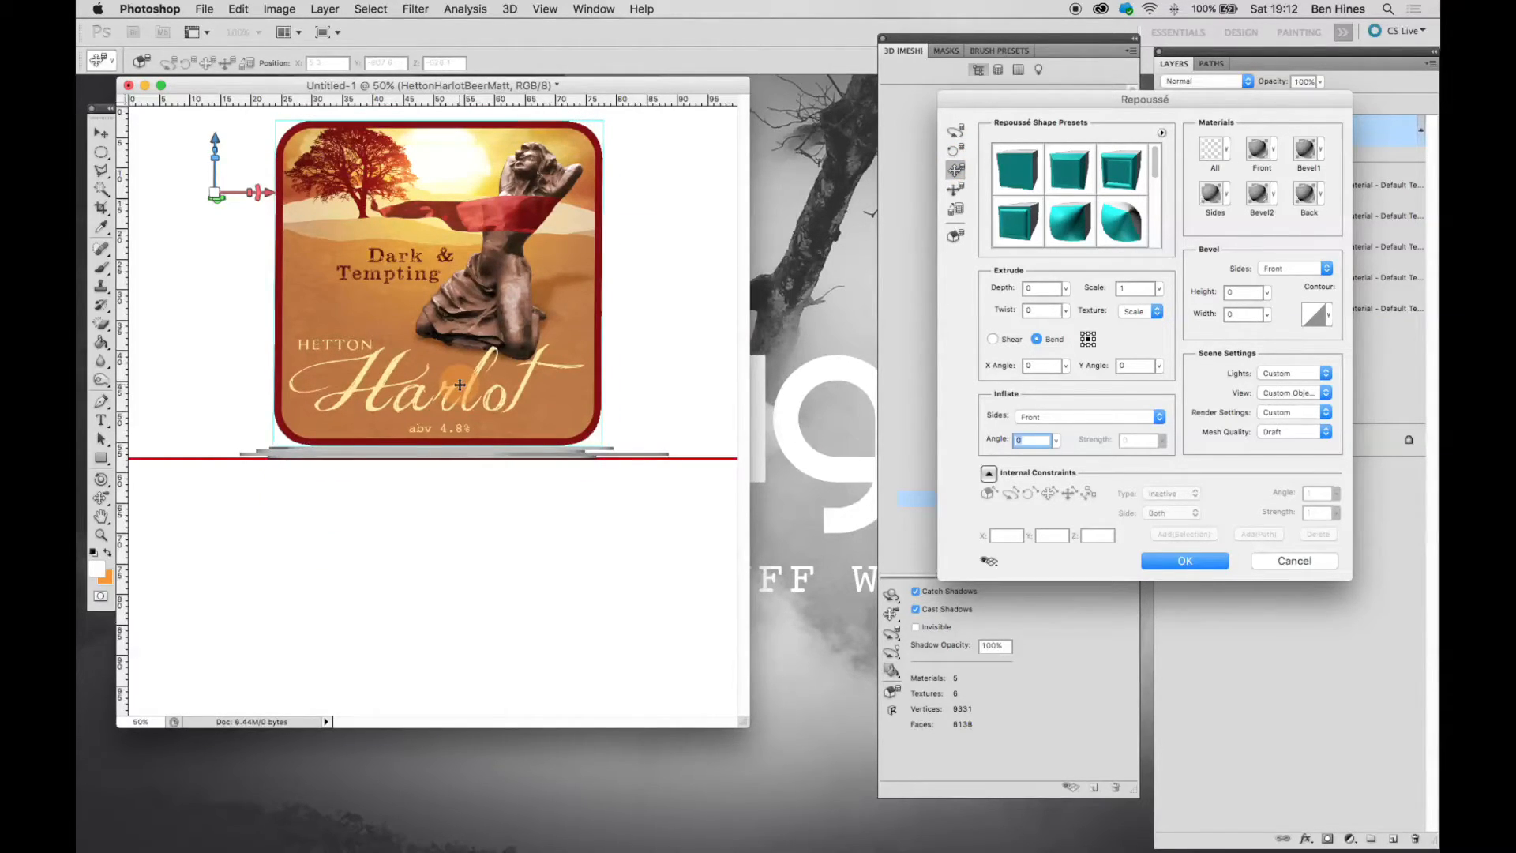
{"action": "left_click", "coordinate": [456, 506]}
{"action": "left_click_drag", "start_coordinate": [462, 424], "coordinate": [459, 416]}
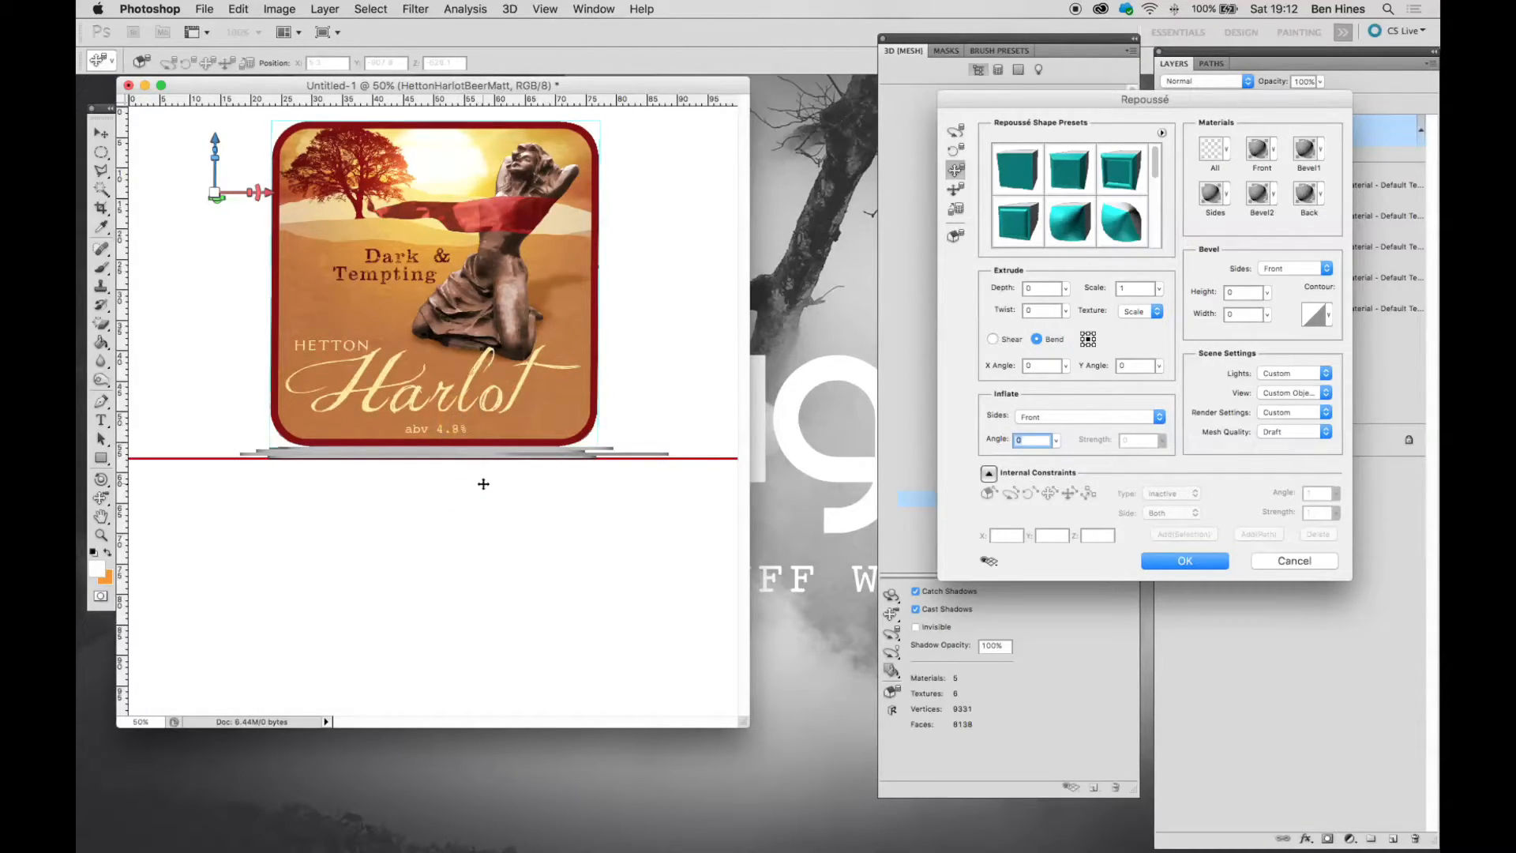
{"action": "left_click", "coordinate": [1186, 563]}
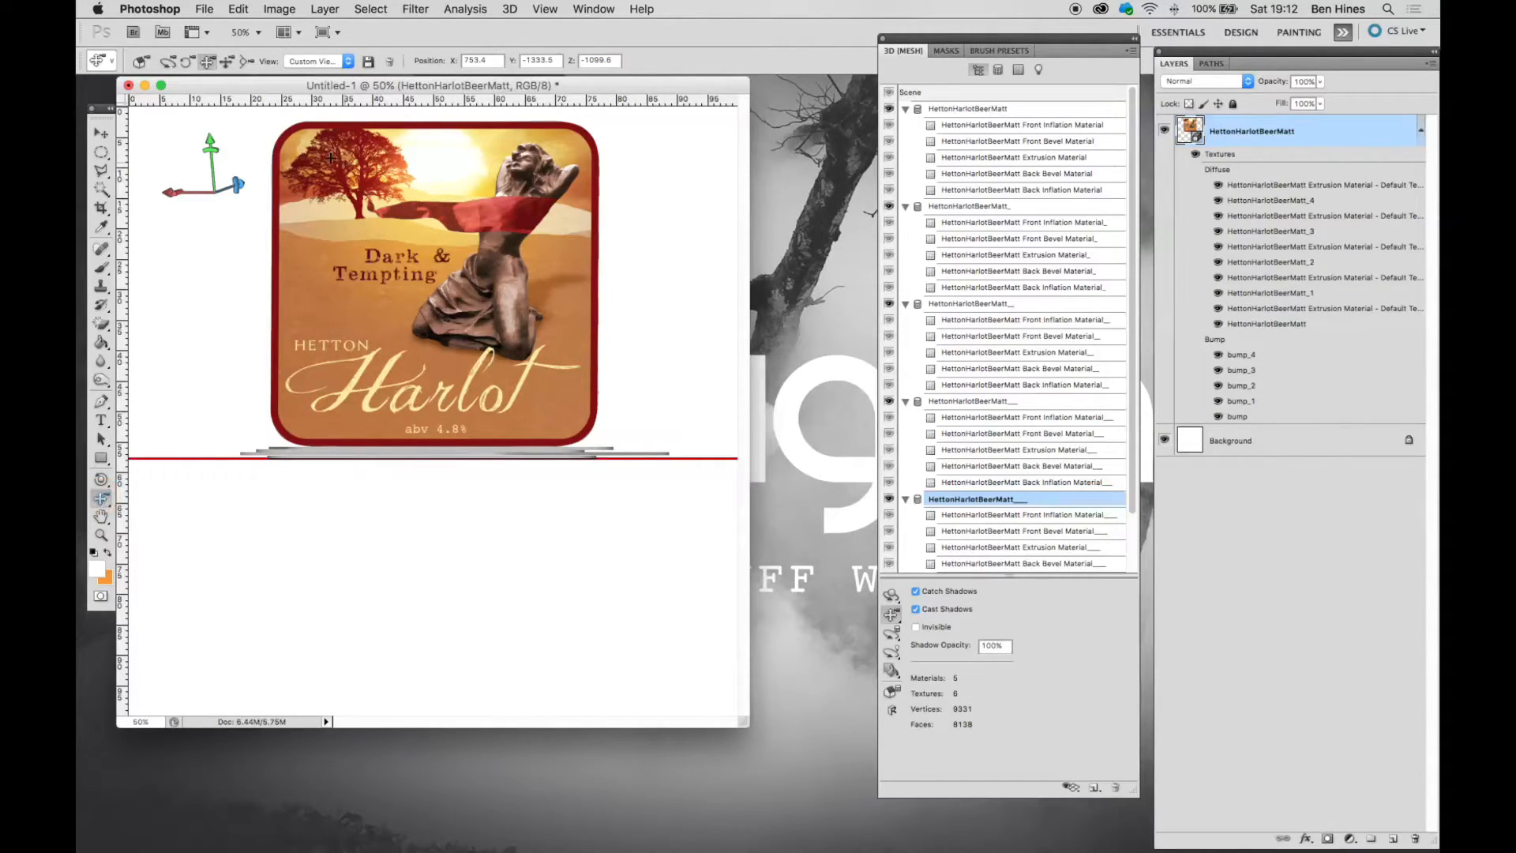
- Set the 3D camera to the Straight-on Camera view and orbit it to a raised three-quarter angle on the mats
{"action": "left_click", "coordinate": [345, 62]}
{"action": "scroll", "coordinate": [345, 62], "scroll_direction": "up", "scroll_amount": 2}
{"action": "left_click", "coordinate": [357, 74]}
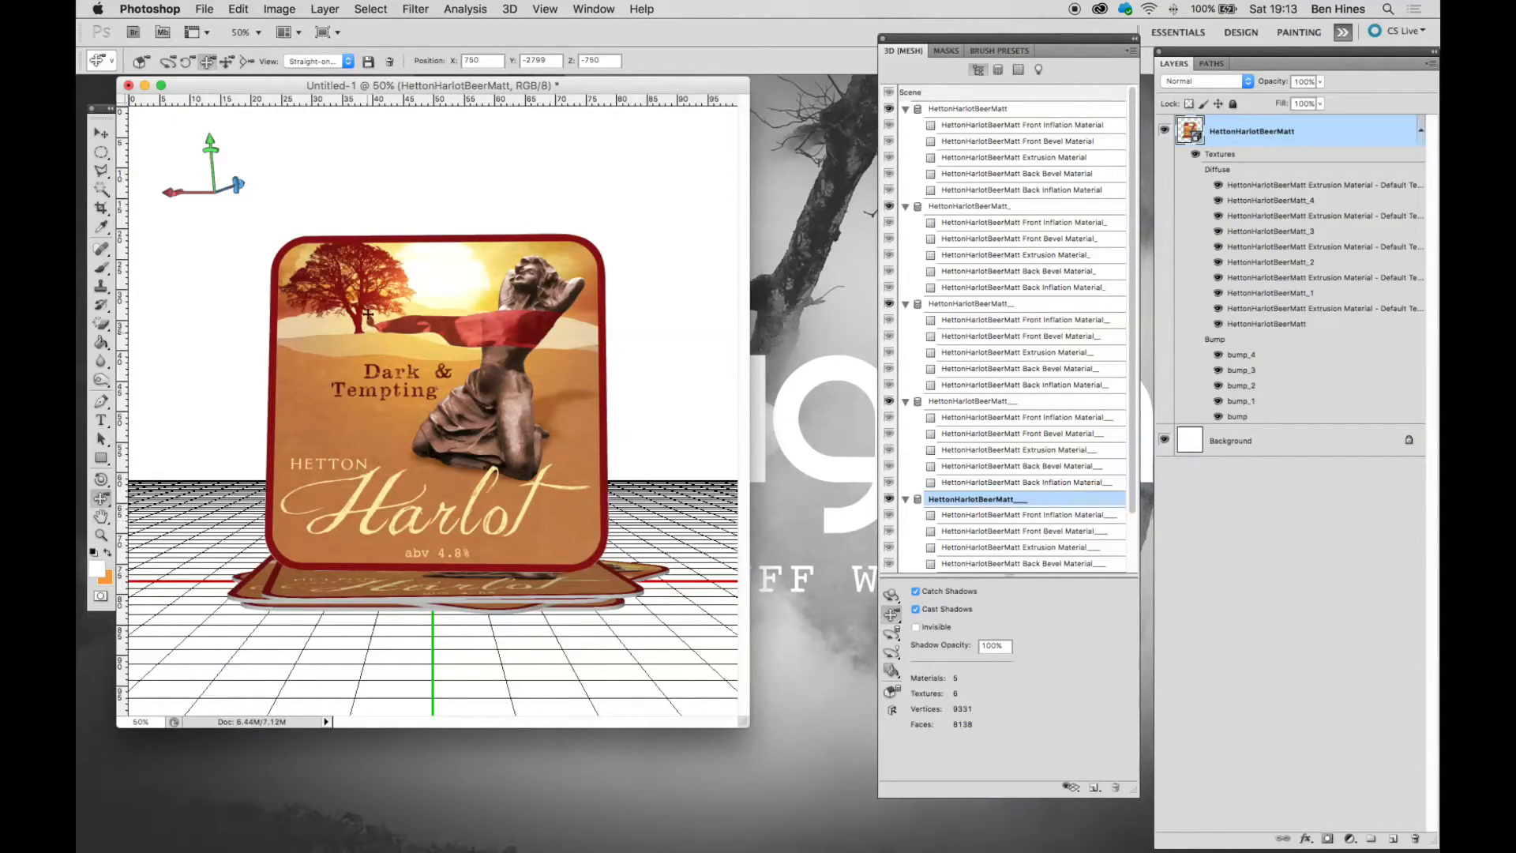
{"action": "left_click", "coordinate": [186, 64]}
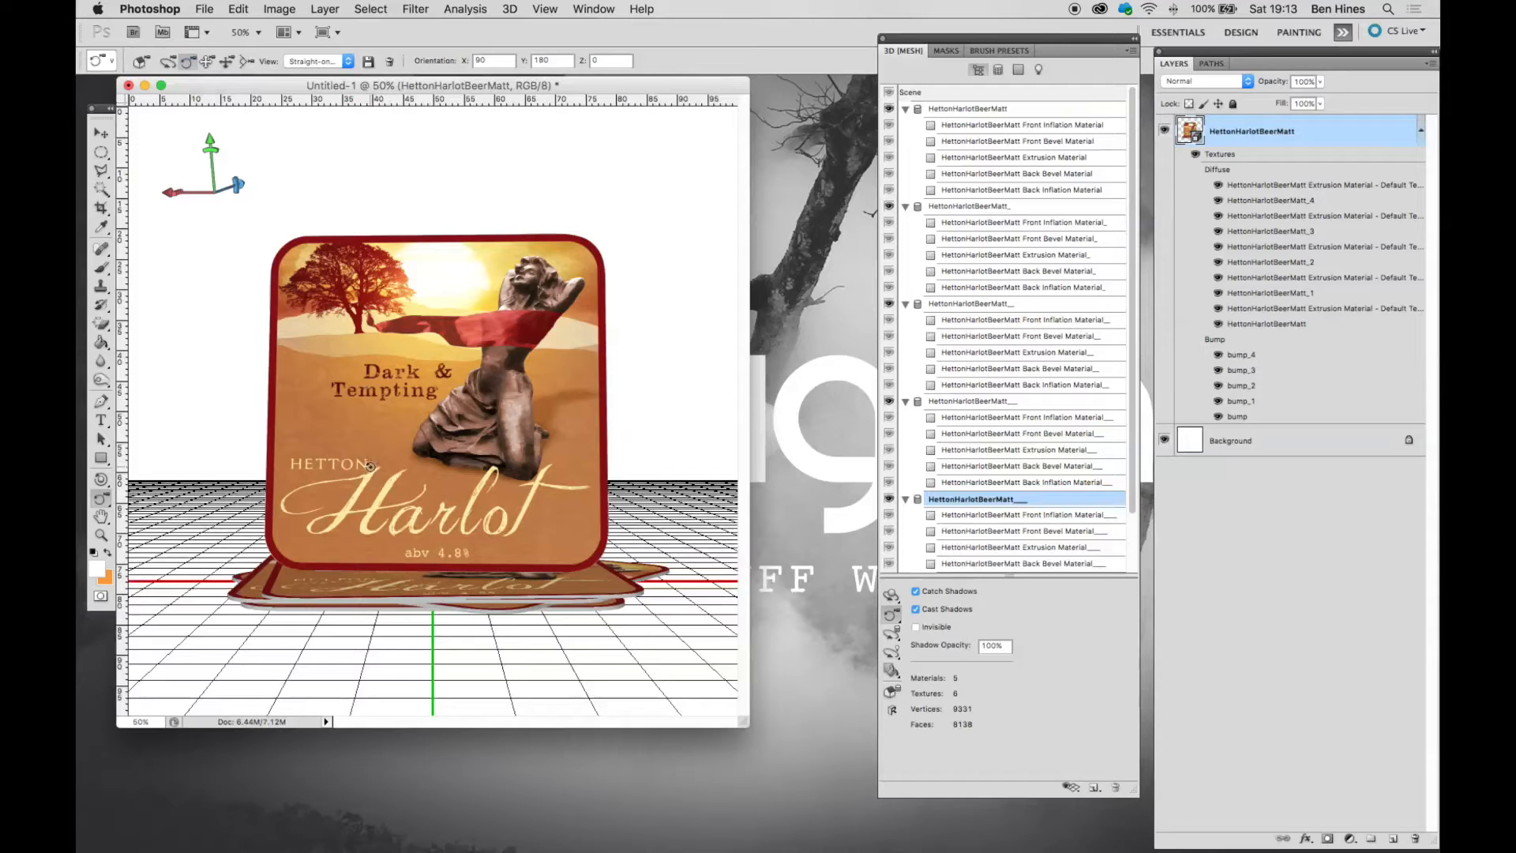
{"action": "left_click", "coordinate": [171, 63]}
{"action": "left_click_drag", "start_coordinate": [336, 514], "coordinate": [540, 474]}
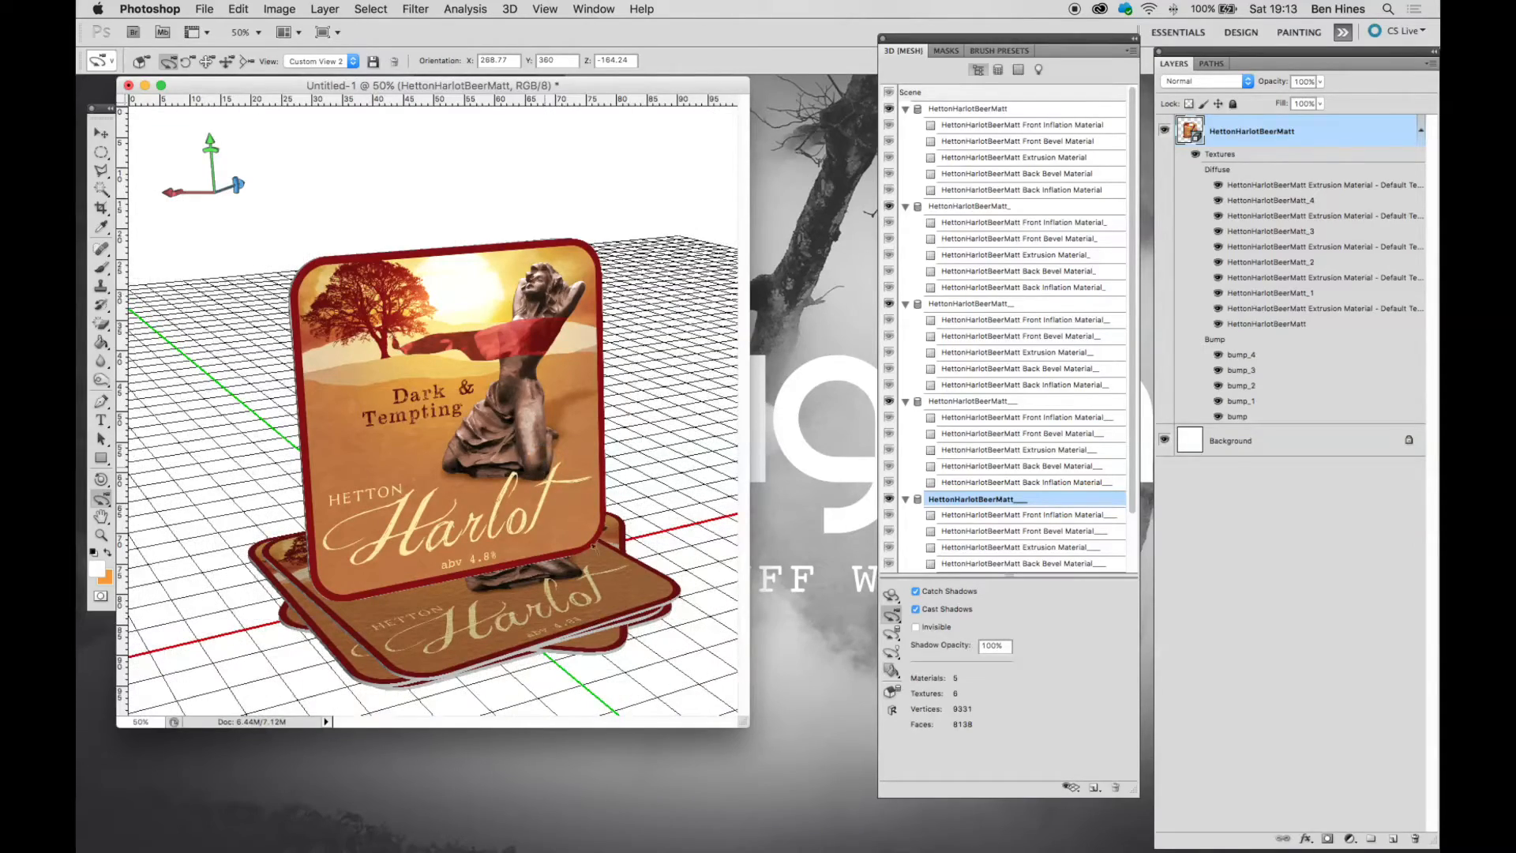
- Pan the 3D camera so the stack and upright mat sit toward the left side of the canvas
{"action": "left_click", "coordinate": [207, 61]}
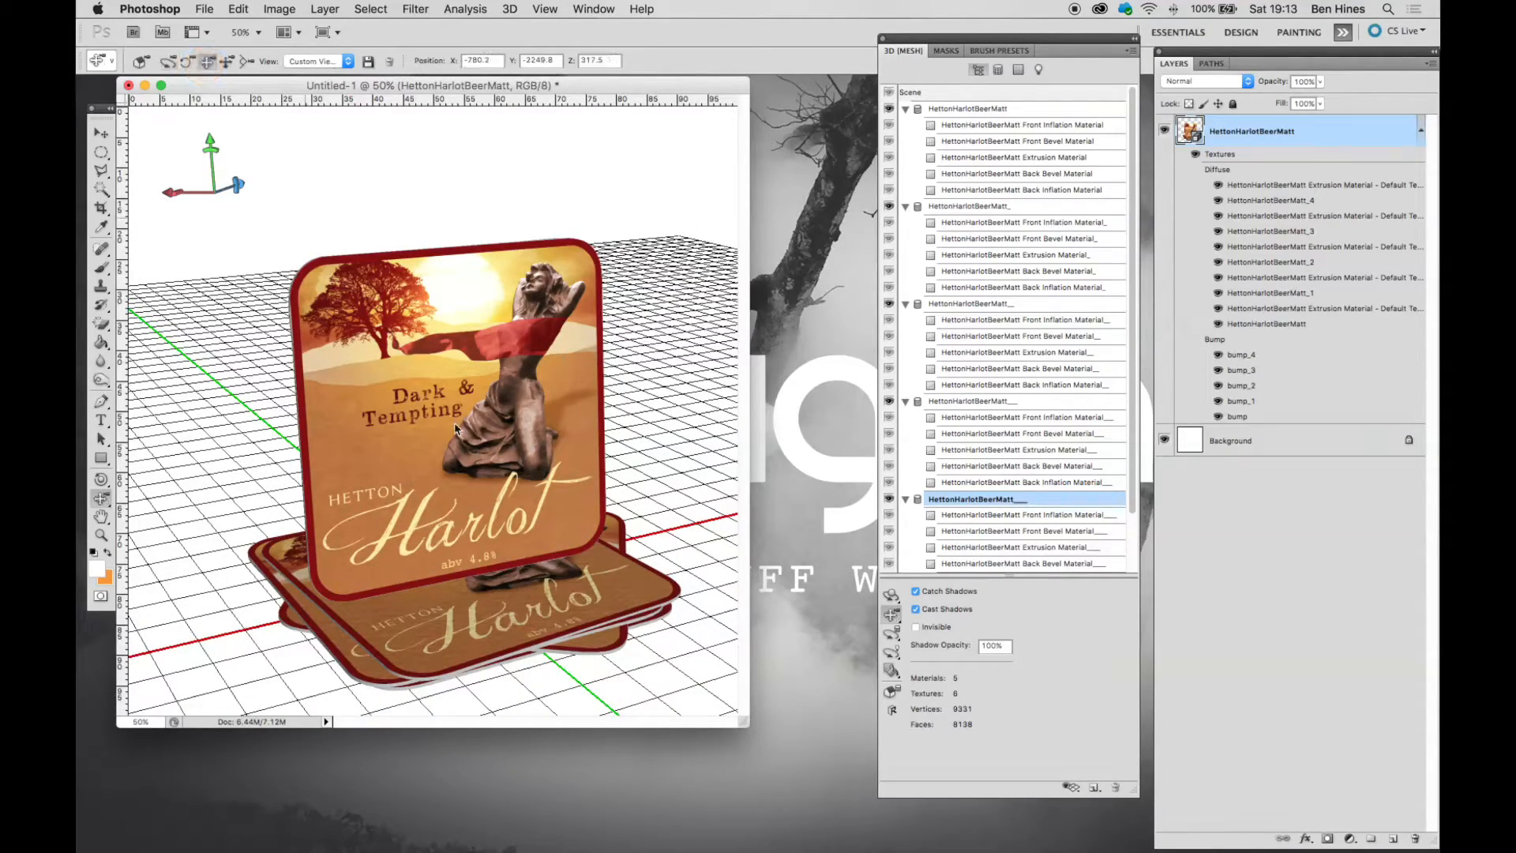
{"action": "left_click_drag", "start_coordinate": [503, 464], "coordinate": [564, 475]}
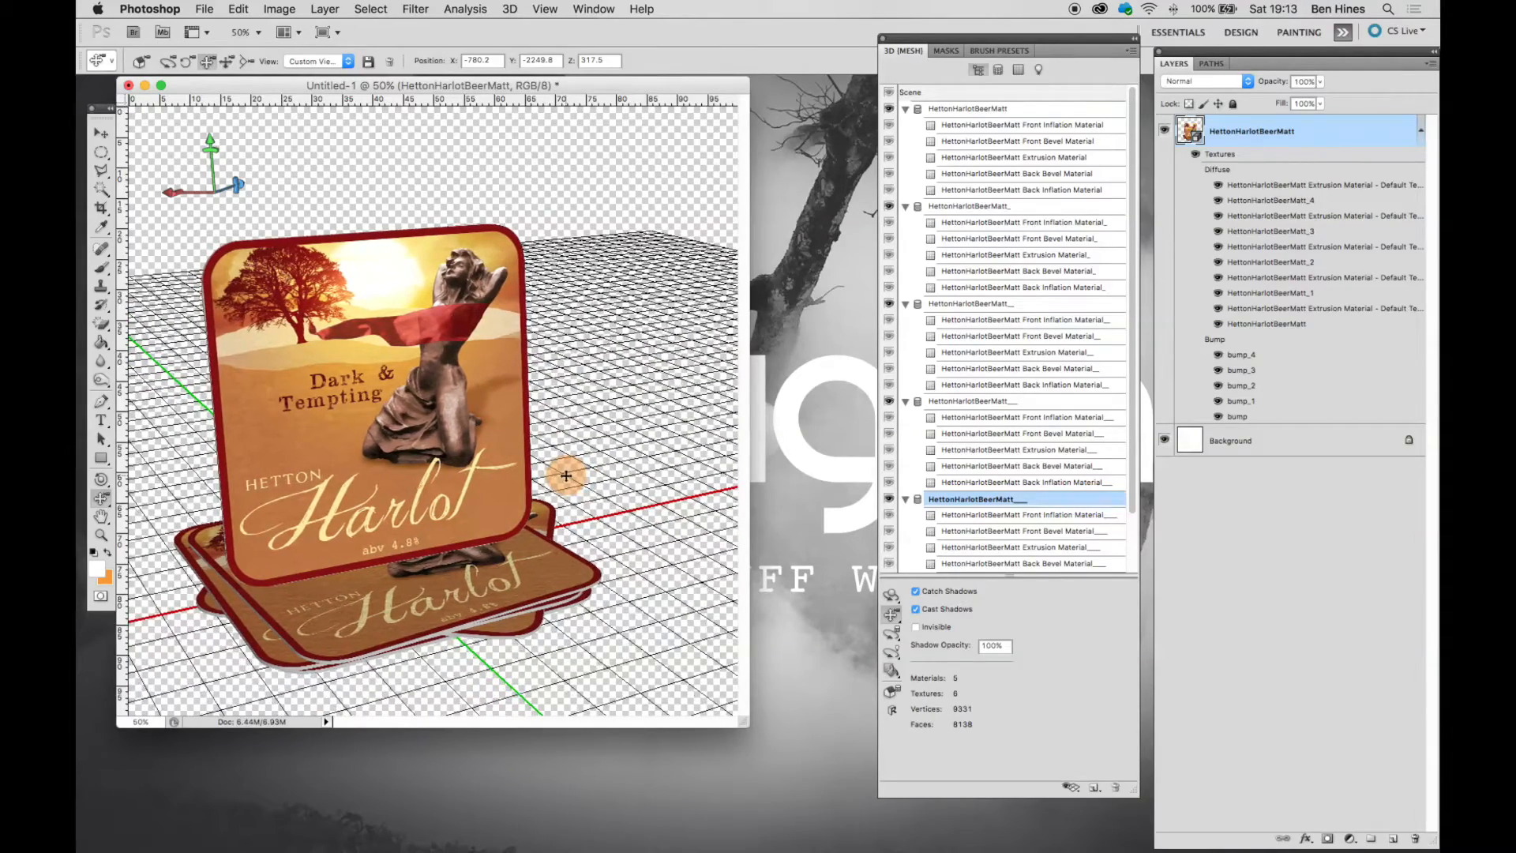
{"action": "left_click_drag", "start_coordinate": [564, 475], "coordinate": [565, 477]}
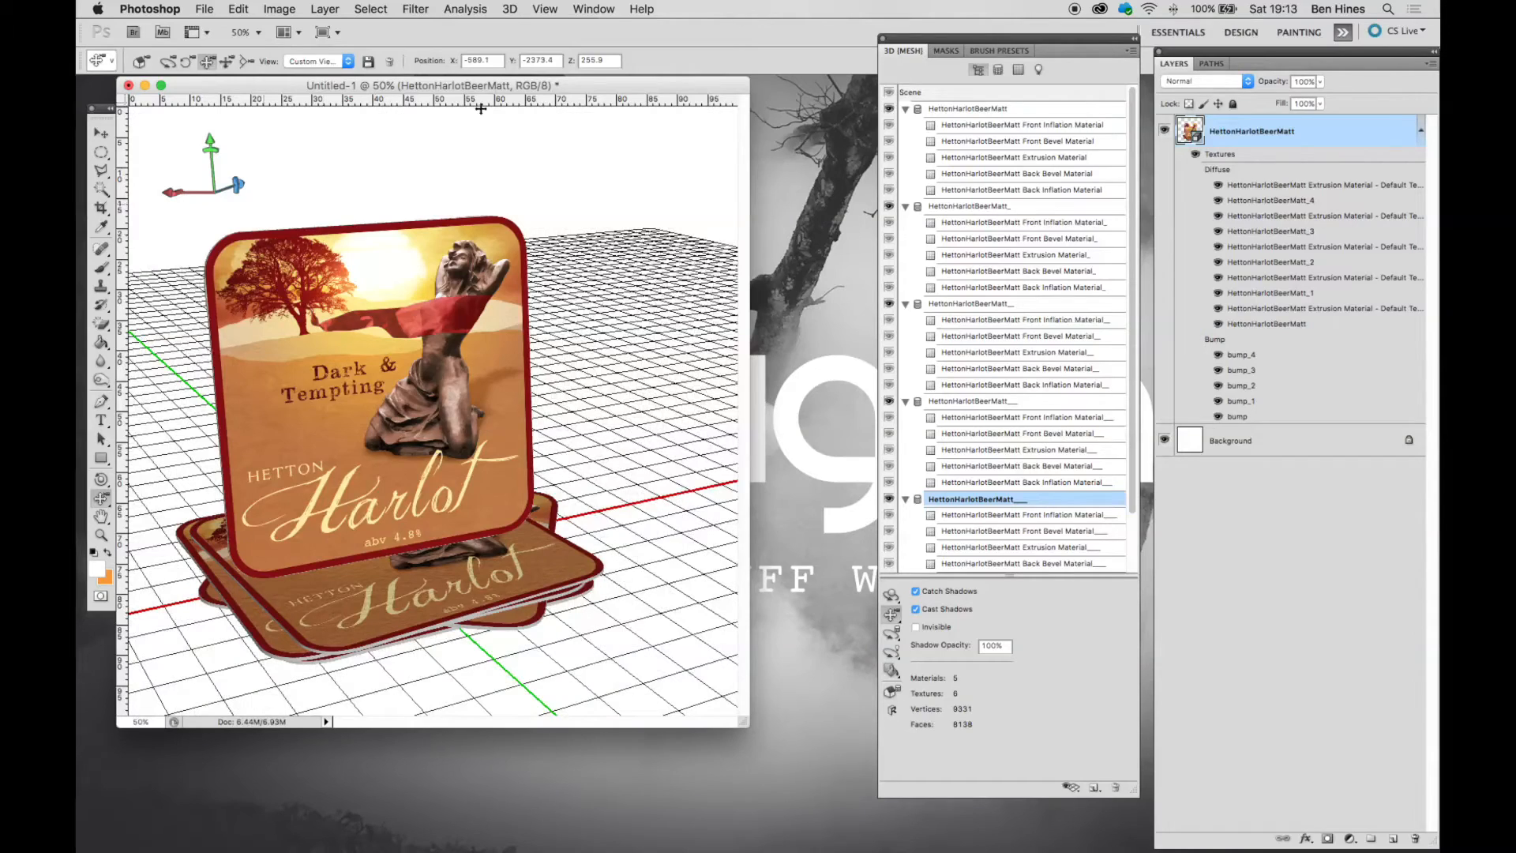
- Try the orthographic projection for the 3D camera and return to perspective, with the document at 50% zoom
{"action": "left_click", "coordinate": [247, 62]}
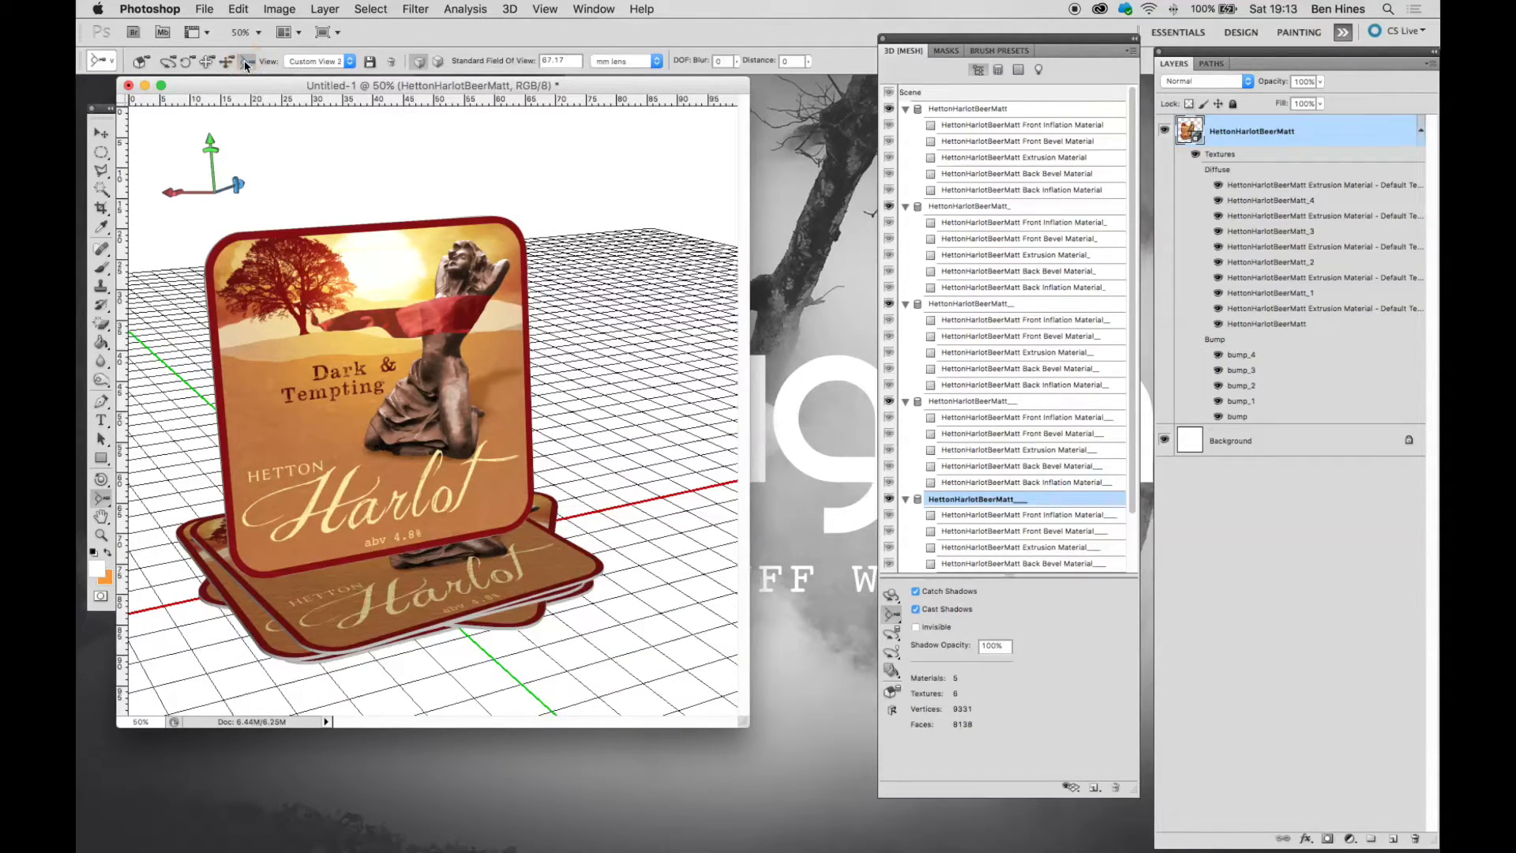
{"action": "left_click", "coordinate": [436, 66]}
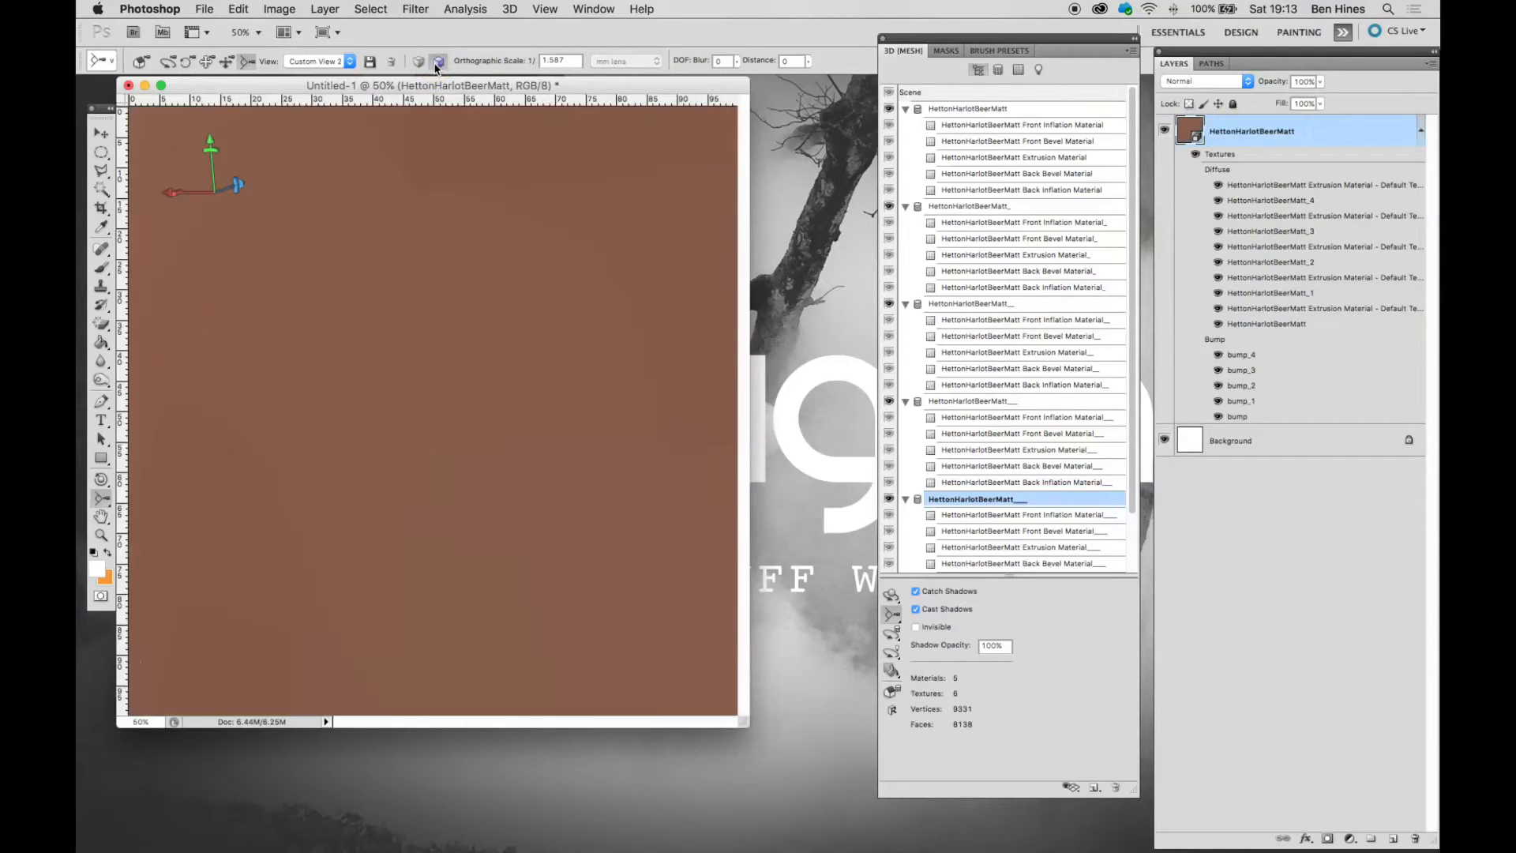
{"action": "key", "text": "super+minus"}
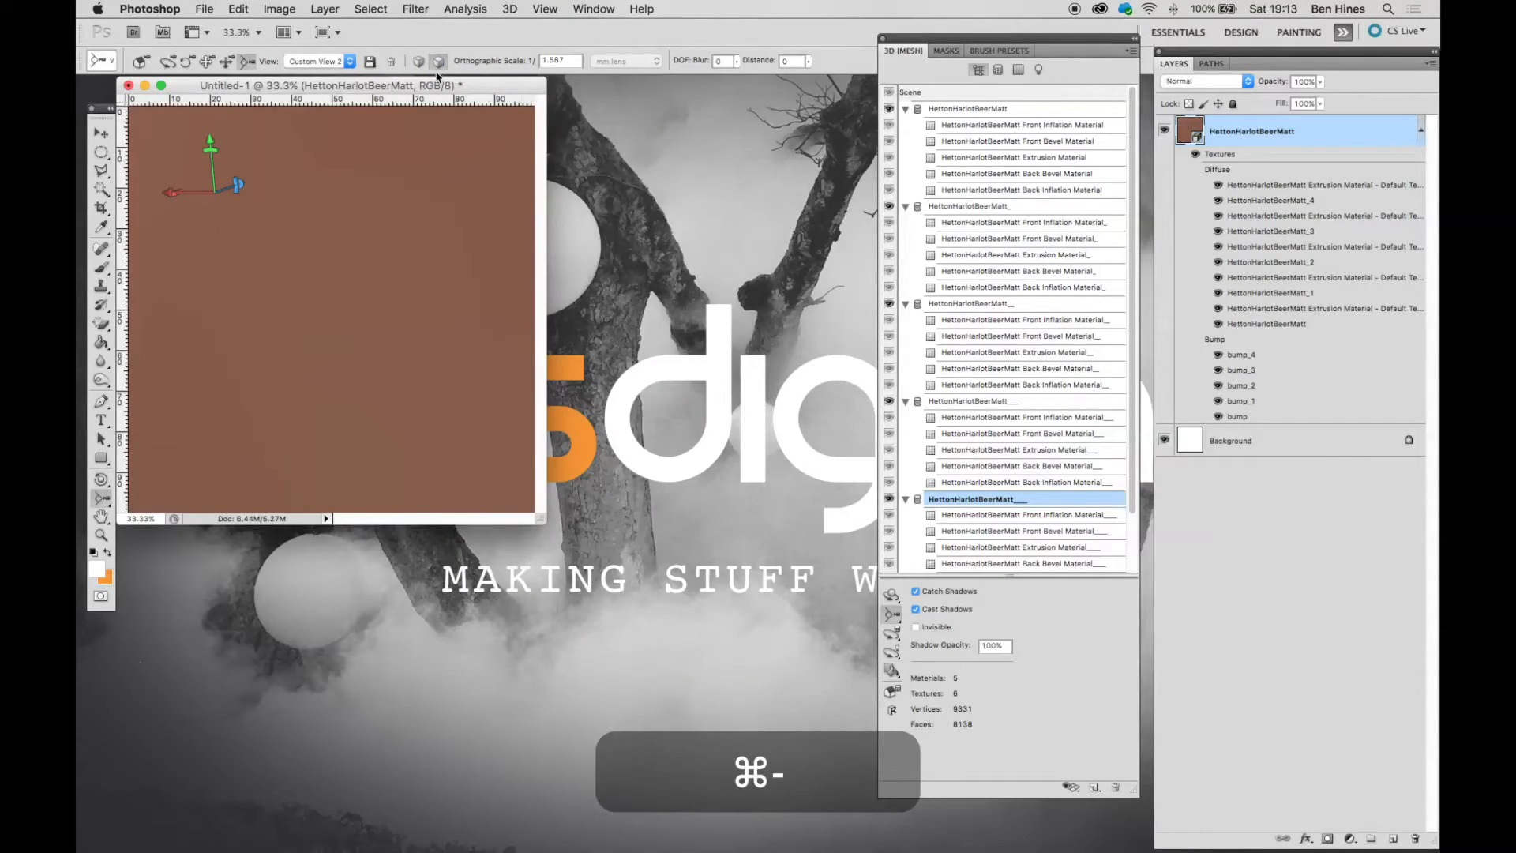
{"action": "left_click", "coordinate": [418, 61]}
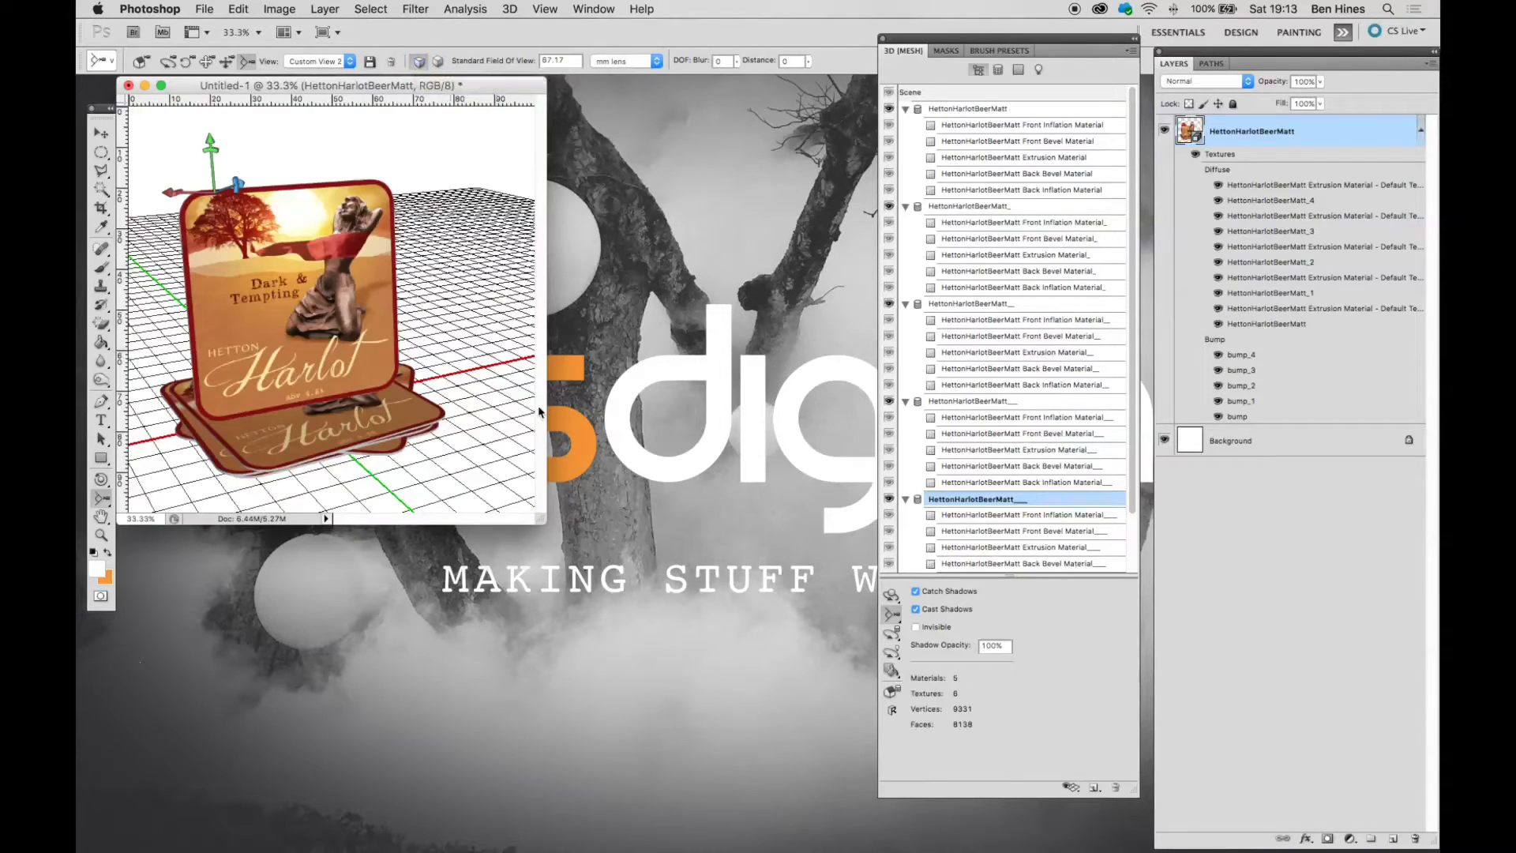
{"action": "left_click_drag", "start_coordinate": [540, 519], "coordinate": [867, 750]}
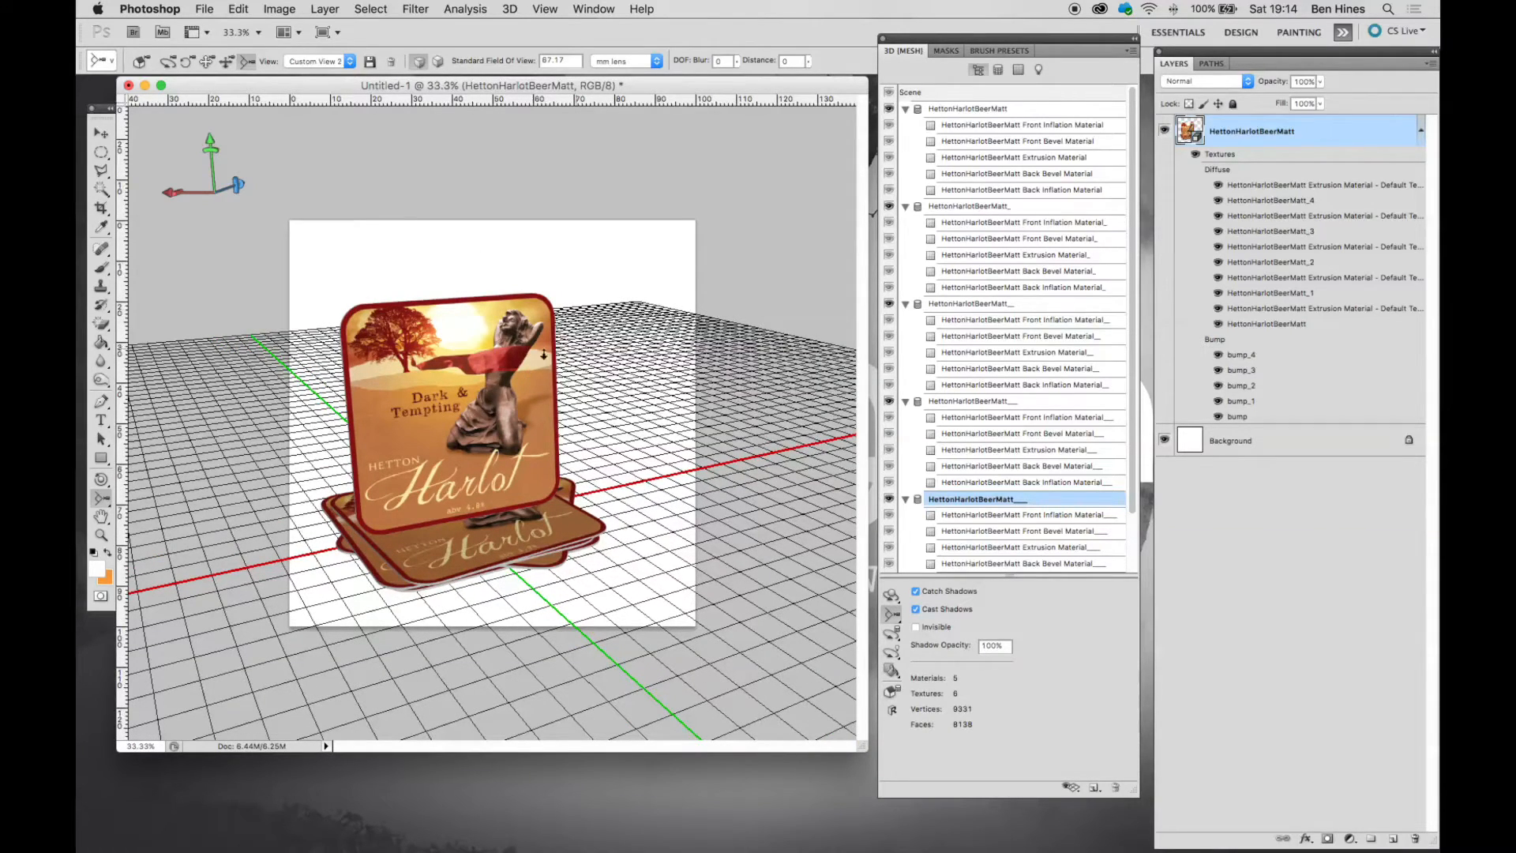
{"action": "key", "text": "super+equal"}
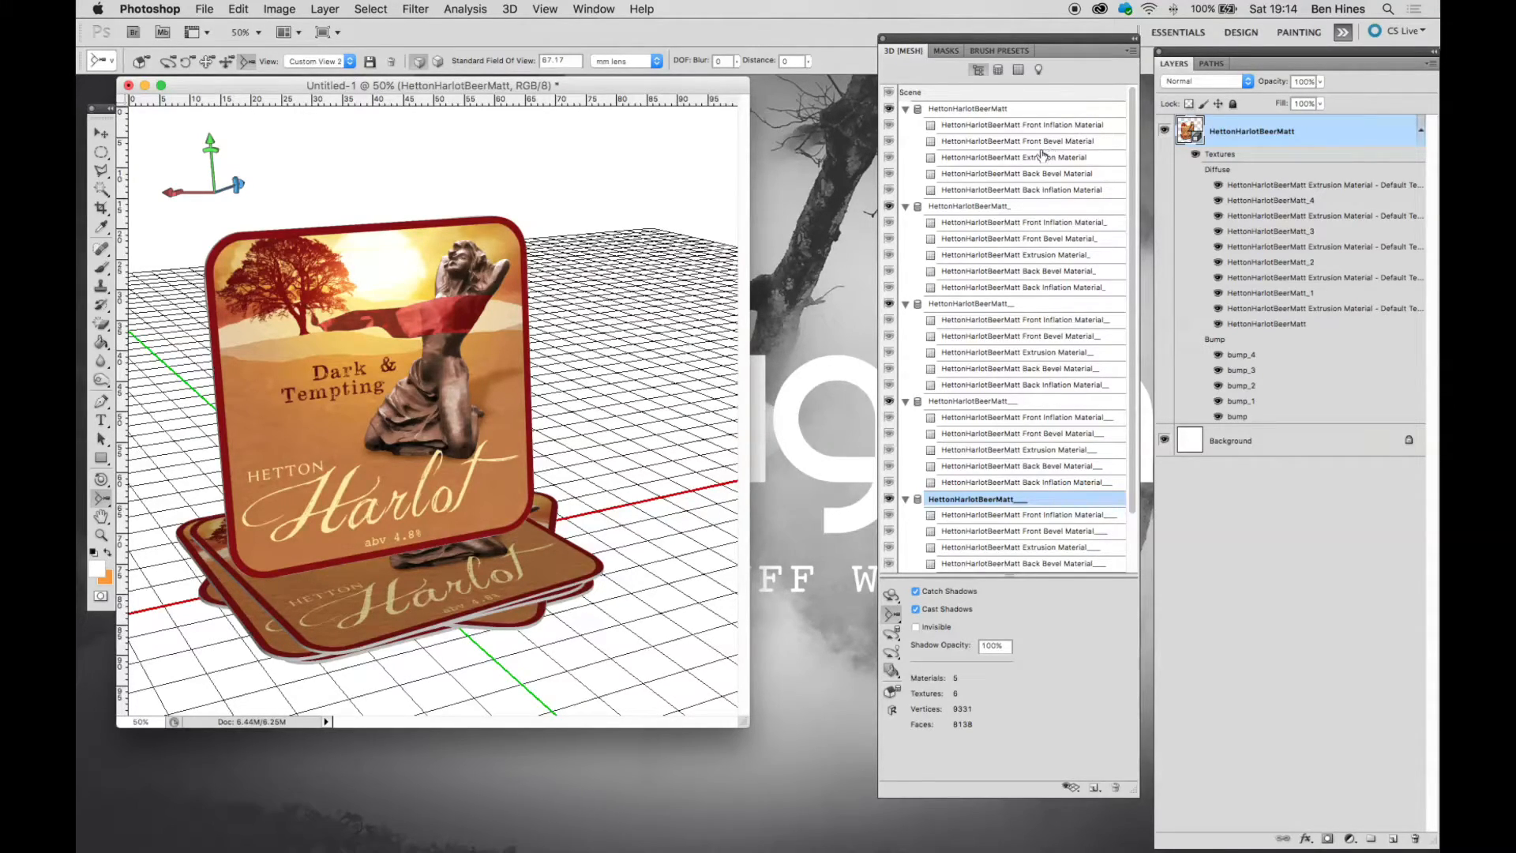
- Change Infinite Light 1 to a Spot light, and hide Infinite Light 2 and Infinite Light 3
{"action": "left_click", "coordinate": [1041, 74]}
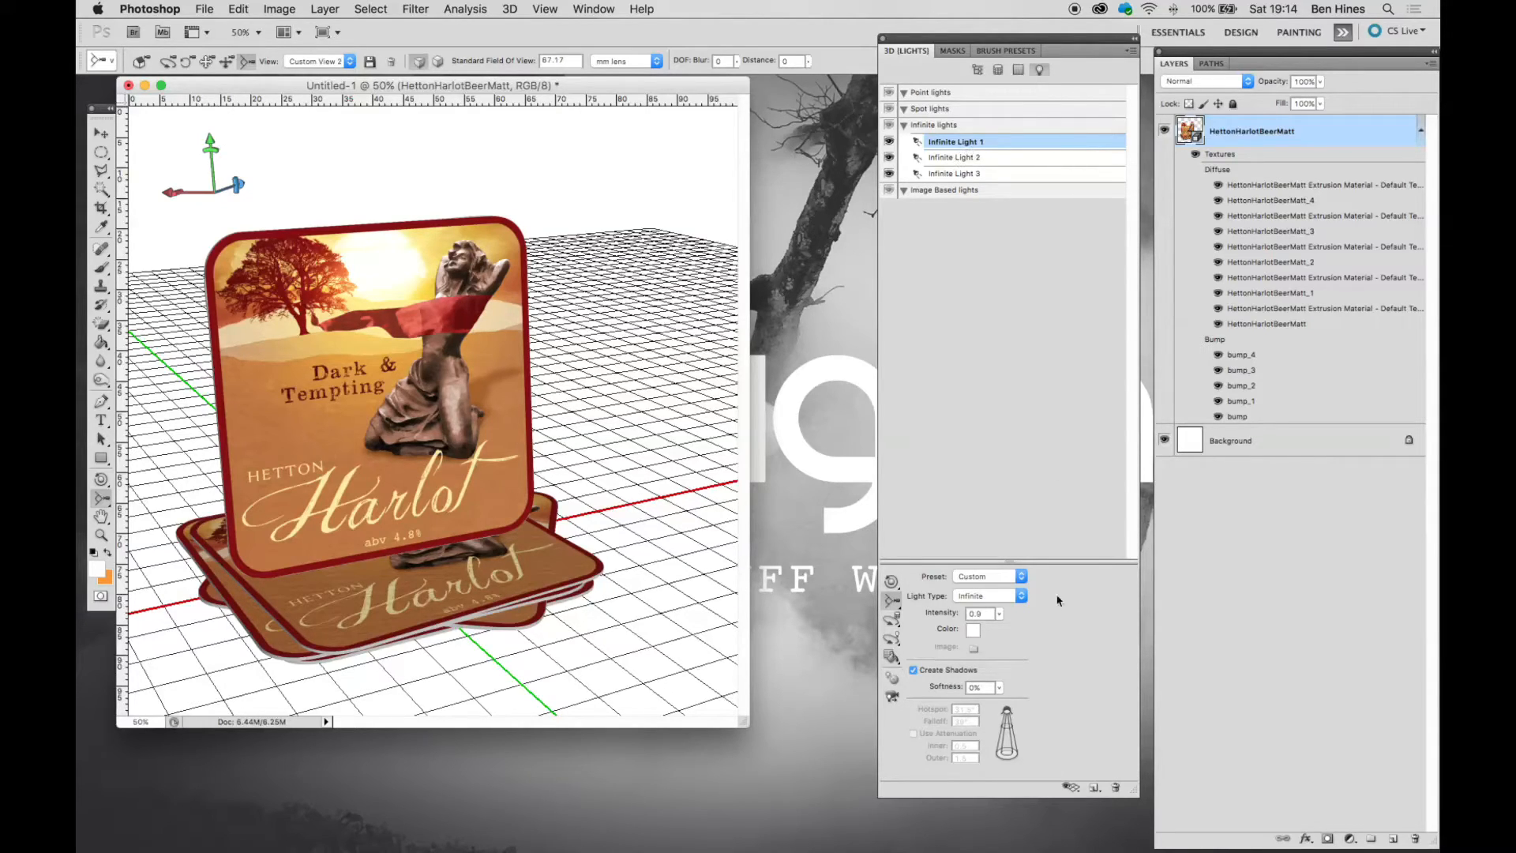
{"action": "left_click", "coordinate": [1017, 597]}
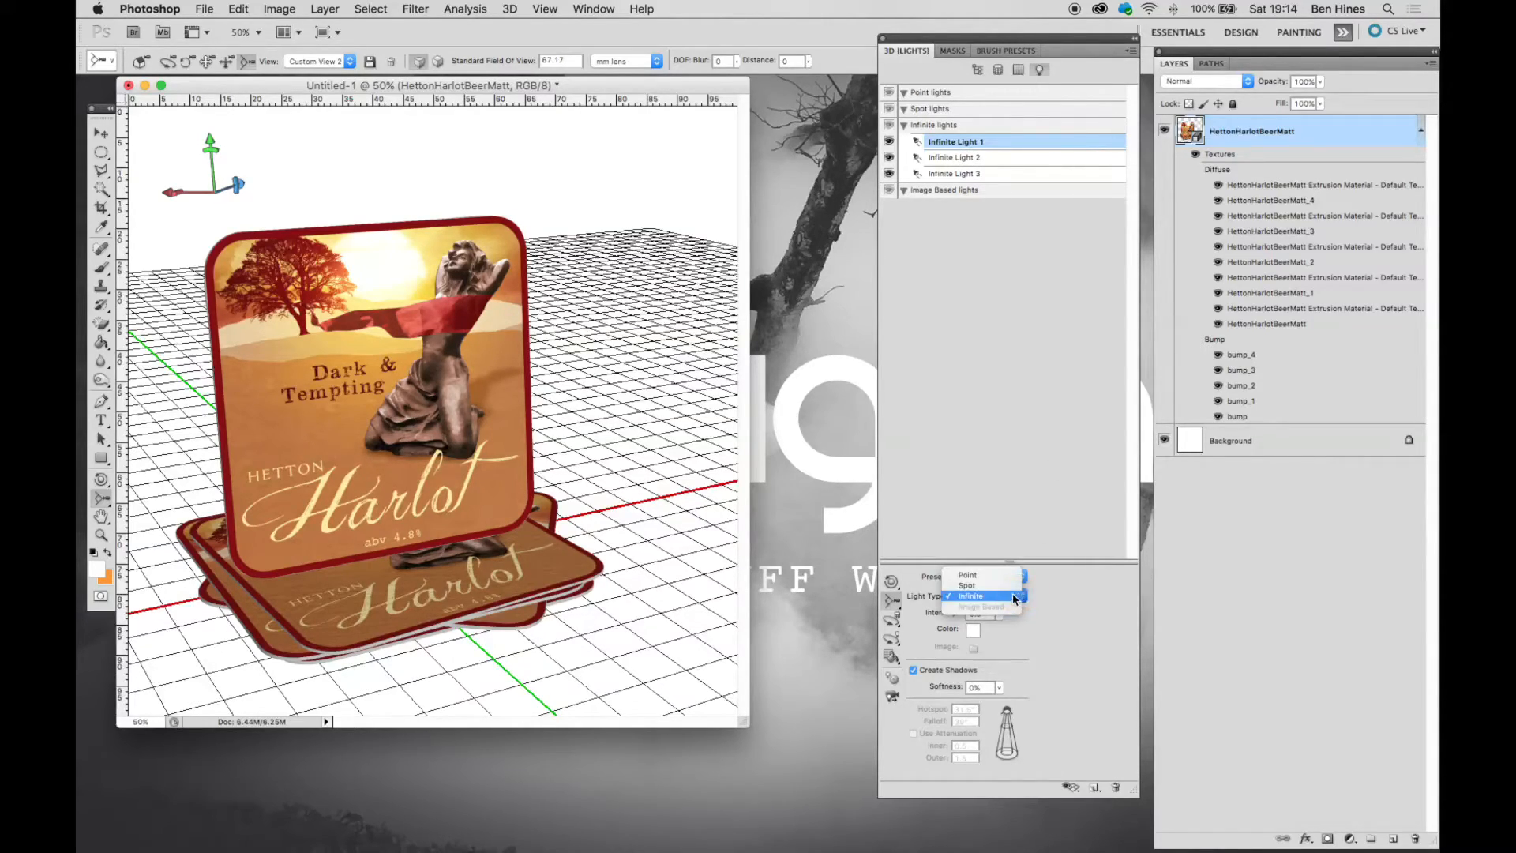
{"action": "left_click", "coordinate": [1012, 588]}
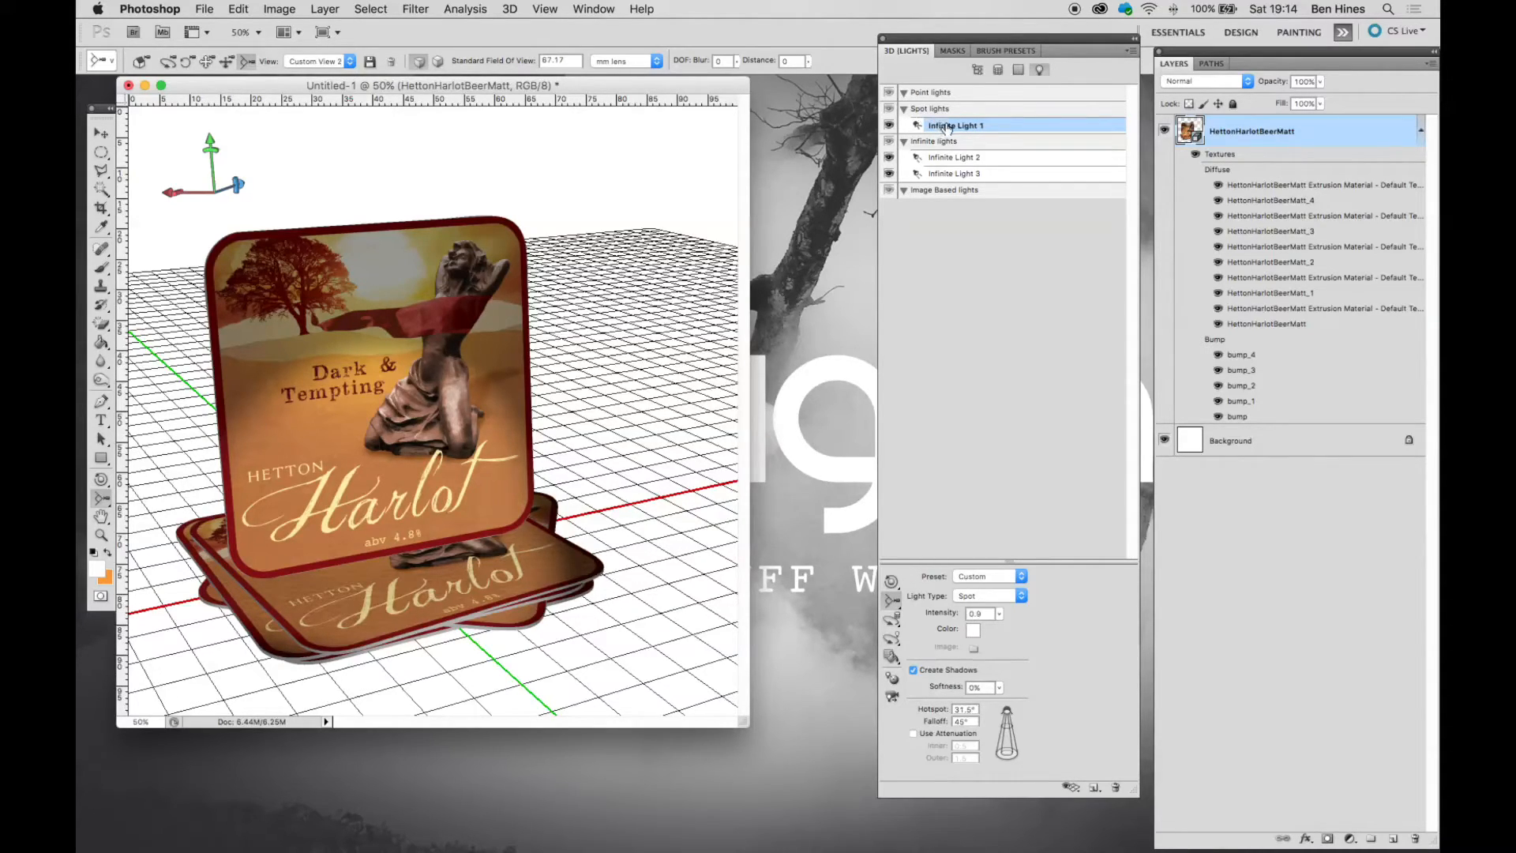
{"action": "left_click", "coordinate": [892, 597]}
{"action": "left_click", "coordinate": [889, 158]}
{"action": "left_click", "coordinate": [888, 173]}
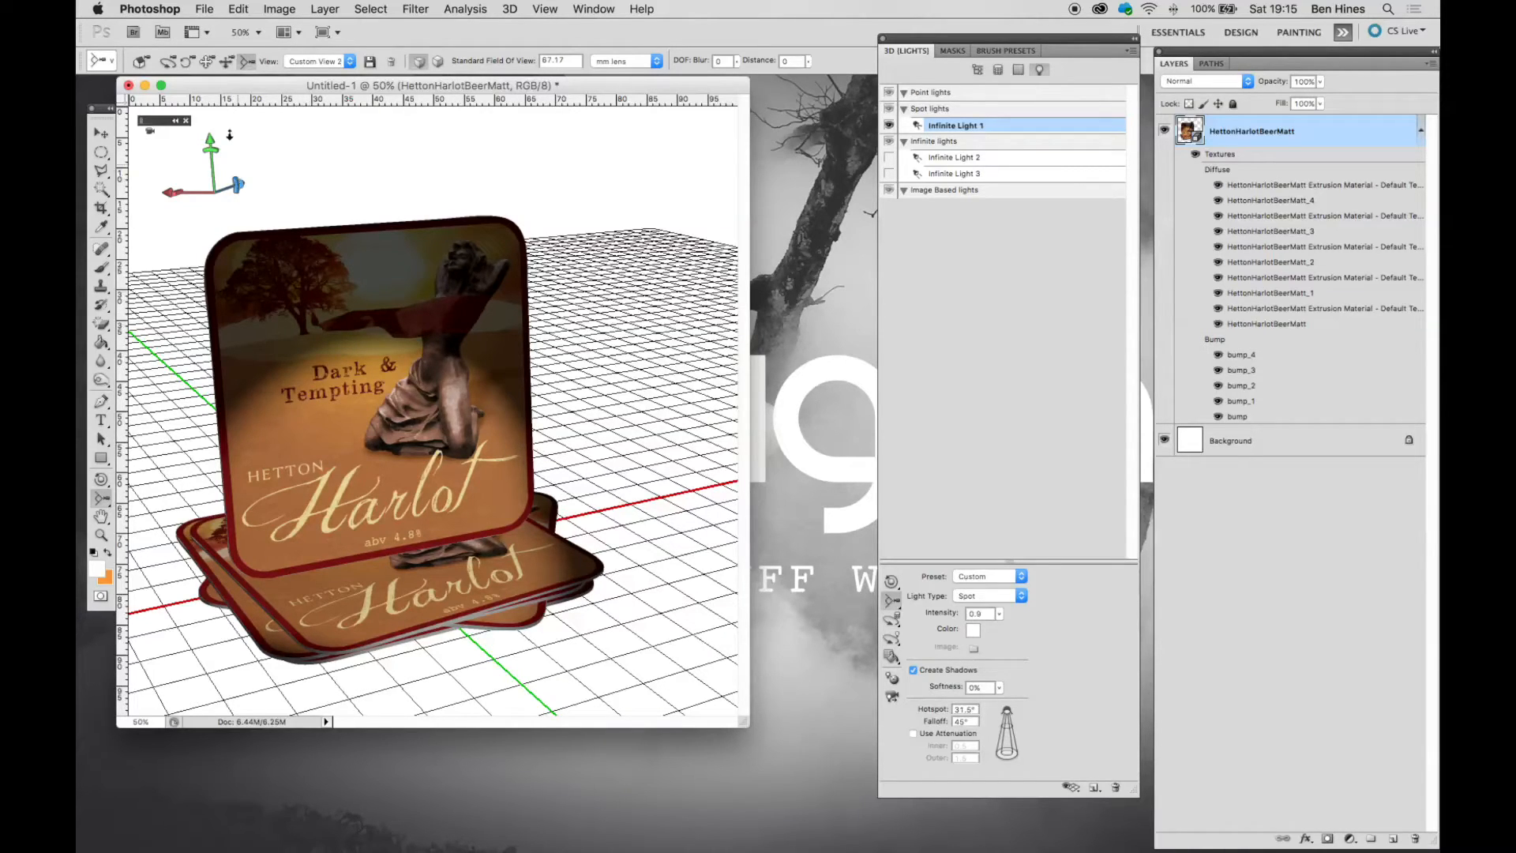
- Rotate the Infinite Light 1 spot light so its beam covers the upright mat's artwork and the front of the stack
{"action": "mouse_move", "coordinate": [209, 140]}
{"action": "left_mouse_down"}
{"action": "mouse_move", "coordinate": [209, 97]}
{"action": "mouse_move", "coordinate": [209, 132]}
{"action": "left_mouse_up"}
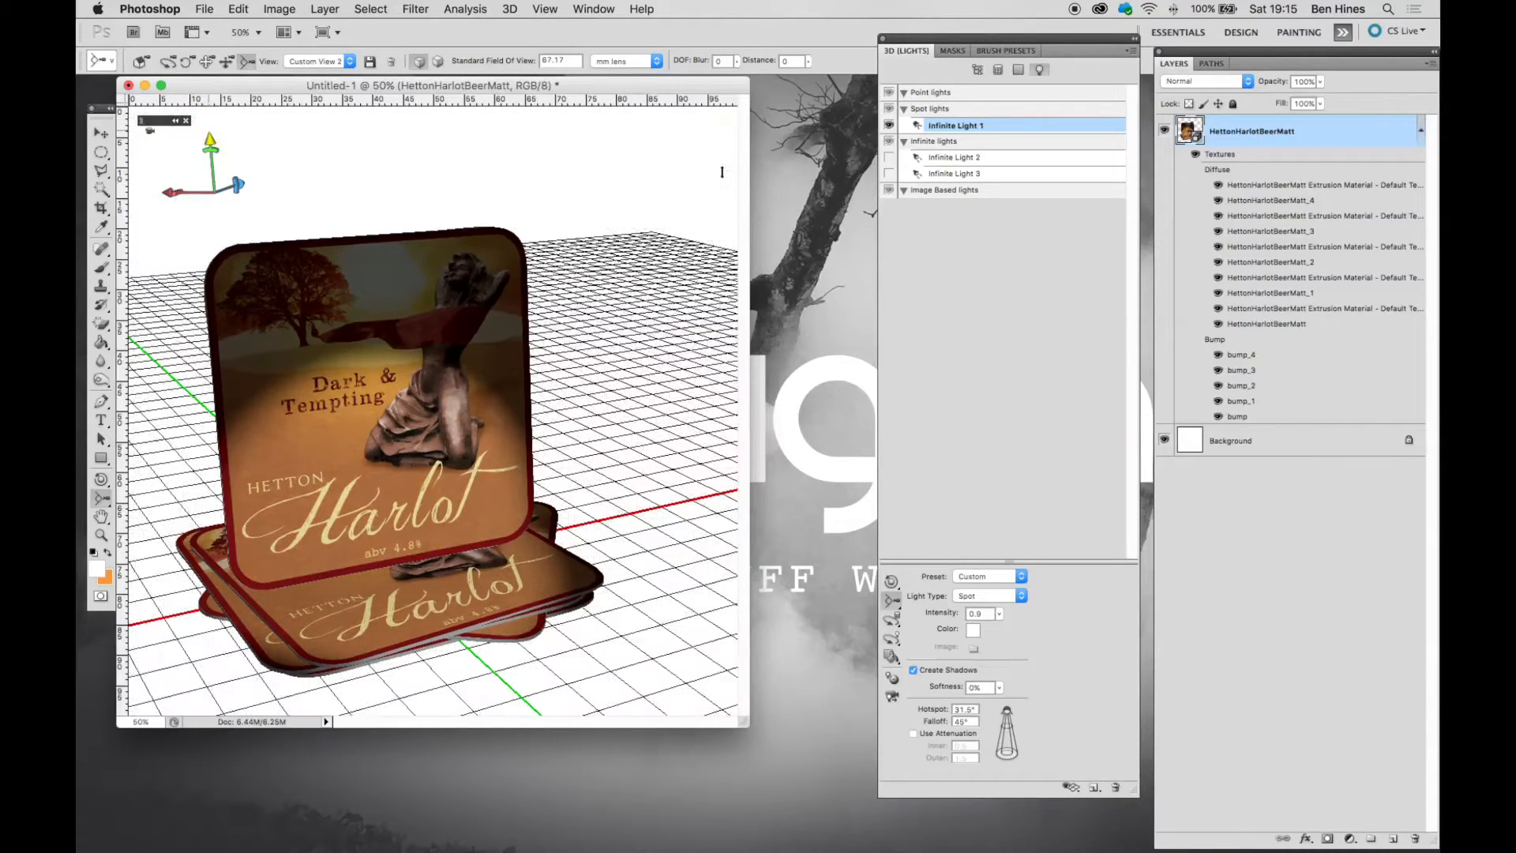
{"action": "left_click", "coordinate": [892, 639]}
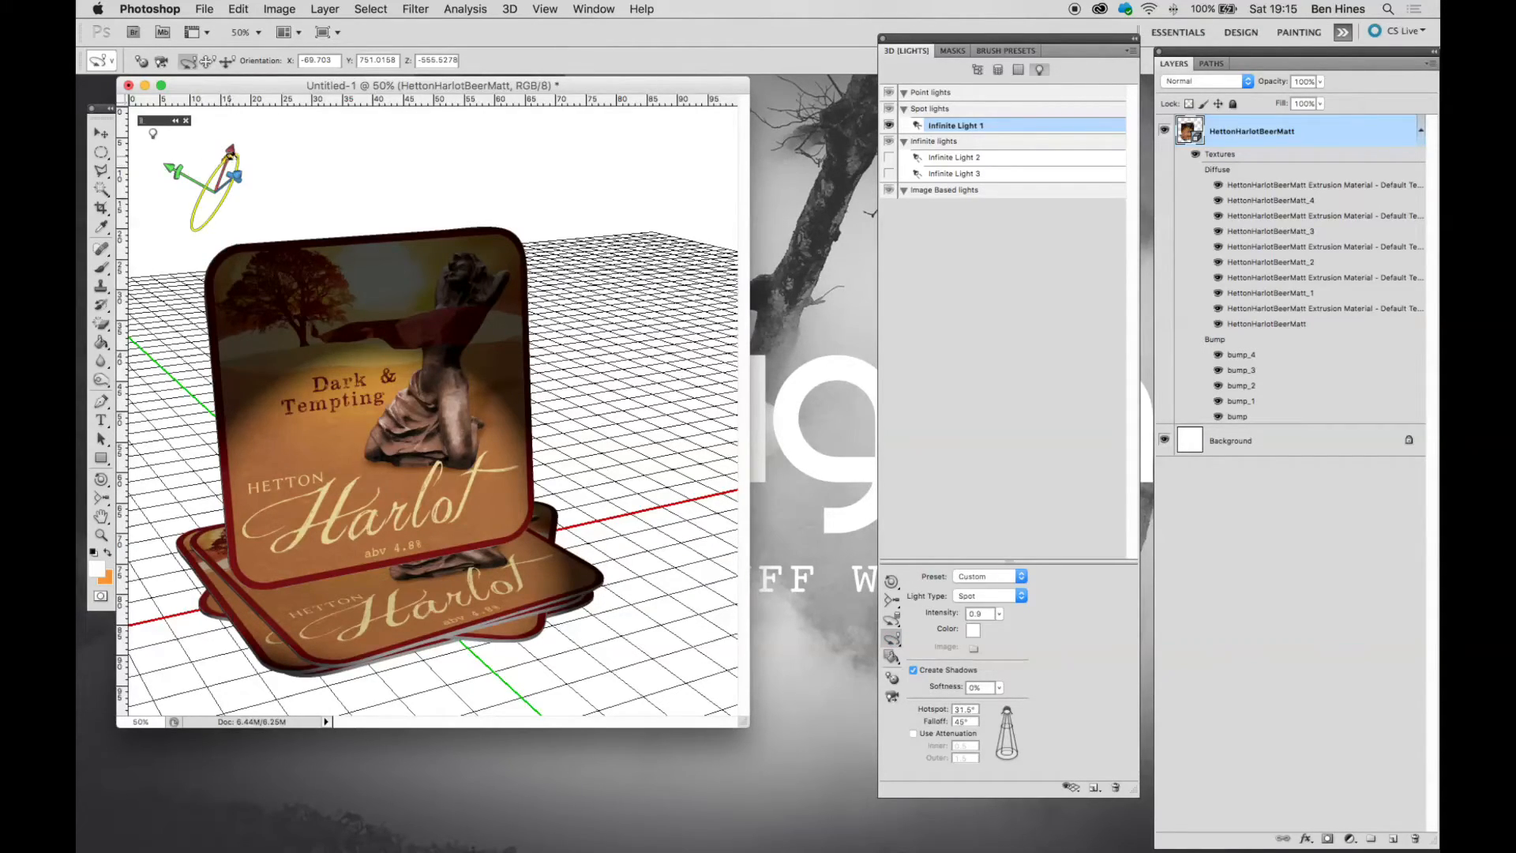
{"action": "left_click_drag", "start_coordinate": [229, 150], "coordinate": [226, 48]}
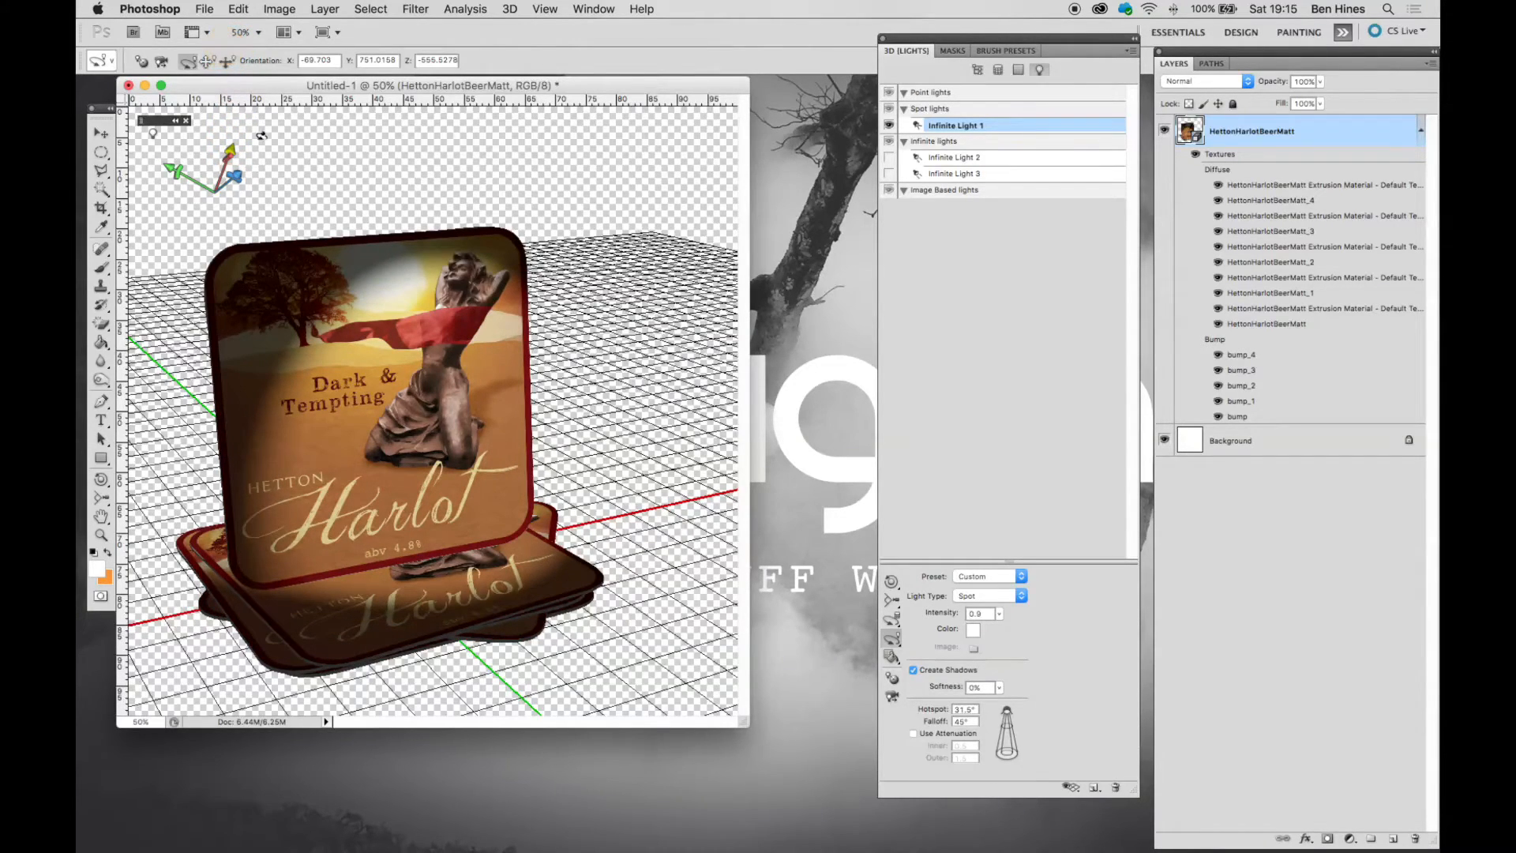
{"action": "left_click_drag", "start_coordinate": [234, 174], "coordinate": [237, 114]}
{"action": "left_click_drag", "start_coordinate": [239, 172], "coordinate": [356, 103]}
{"action": "mouse_move", "coordinate": [239, 171]}
{"action": "left_mouse_down"}
{"action": "mouse_move", "coordinate": [274, 151]}
{"action": "mouse_move", "coordinate": [233, 167]}
{"action": "mouse_move", "coordinate": [261, 157]}
{"action": "left_mouse_up"}
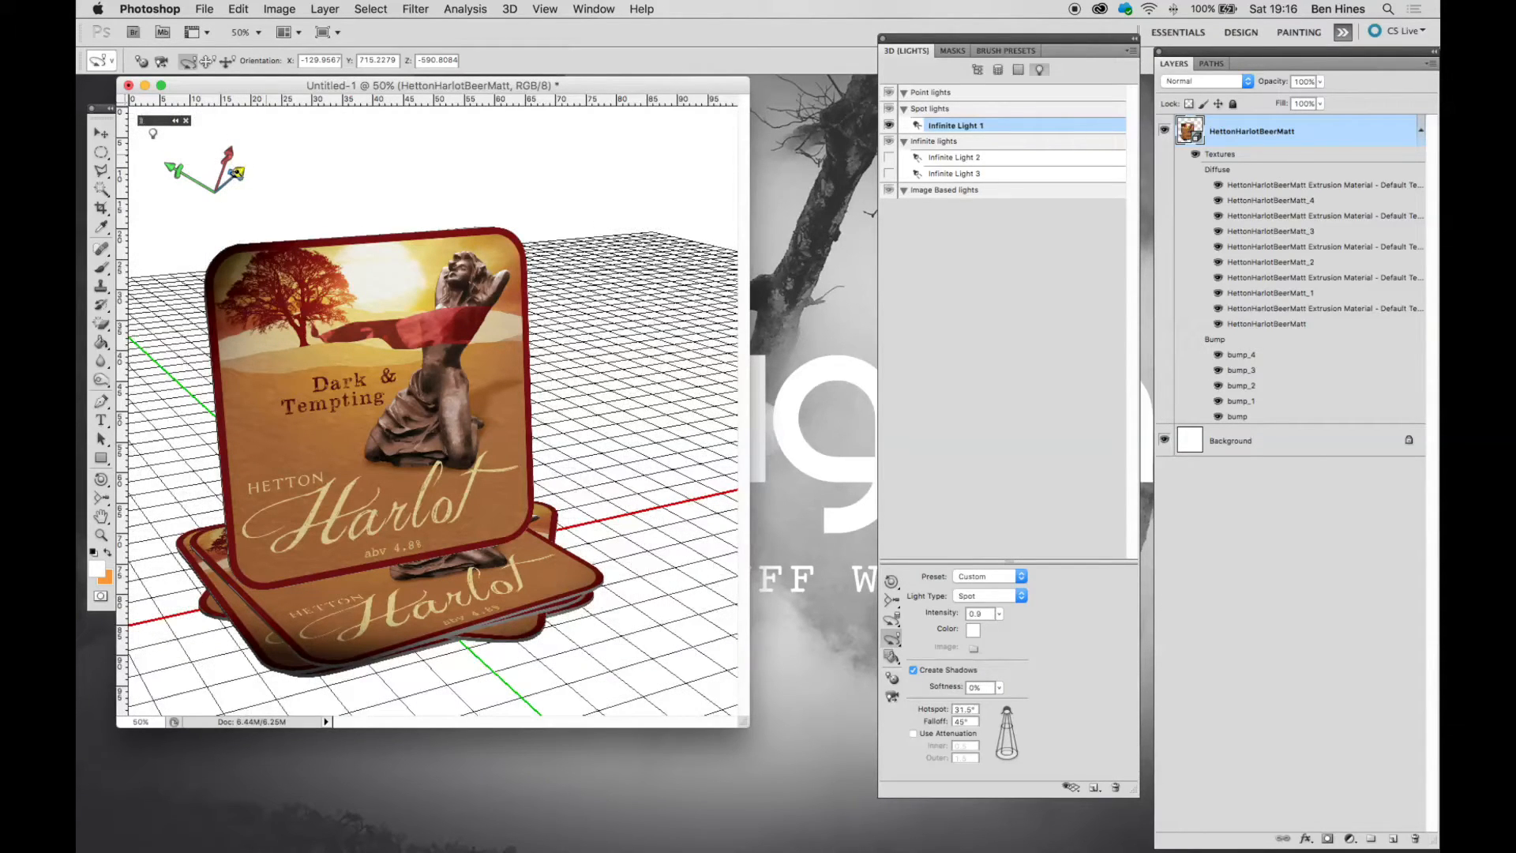
{"action": "left_click_drag", "start_coordinate": [239, 171], "coordinate": [264, 156]}
{"action": "left_click_drag", "start_coordinate": [169, 169], "coordinate": [168, 177]}
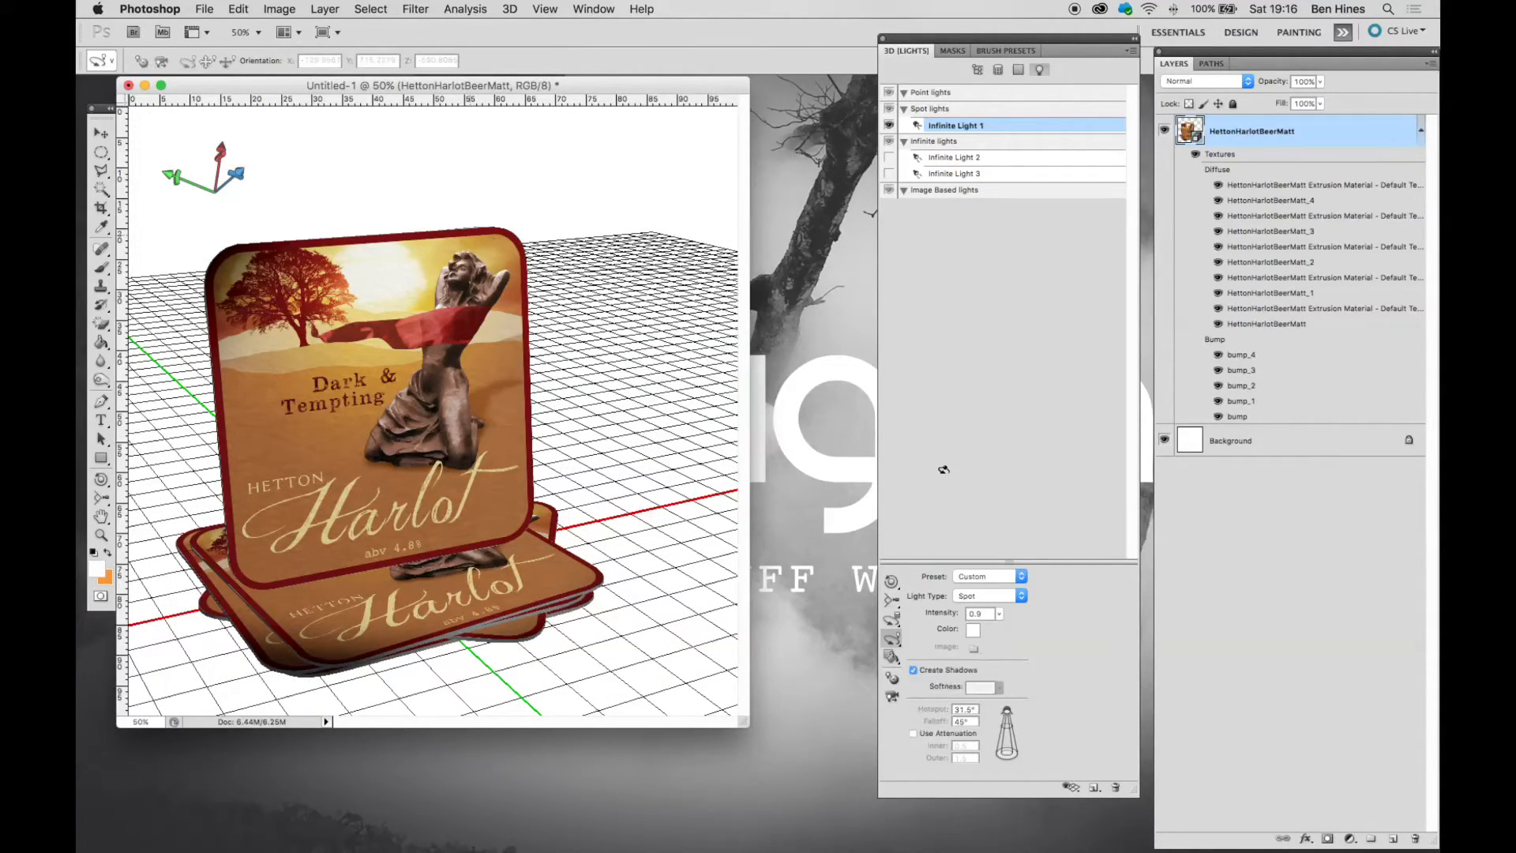
- Set the intensity of the Infinite Light 1 spot light to 1.24
{"action": "left_click", "coordinate": [998, 613]}
{"action": "left_click", "coordinate": [1001, 635]}
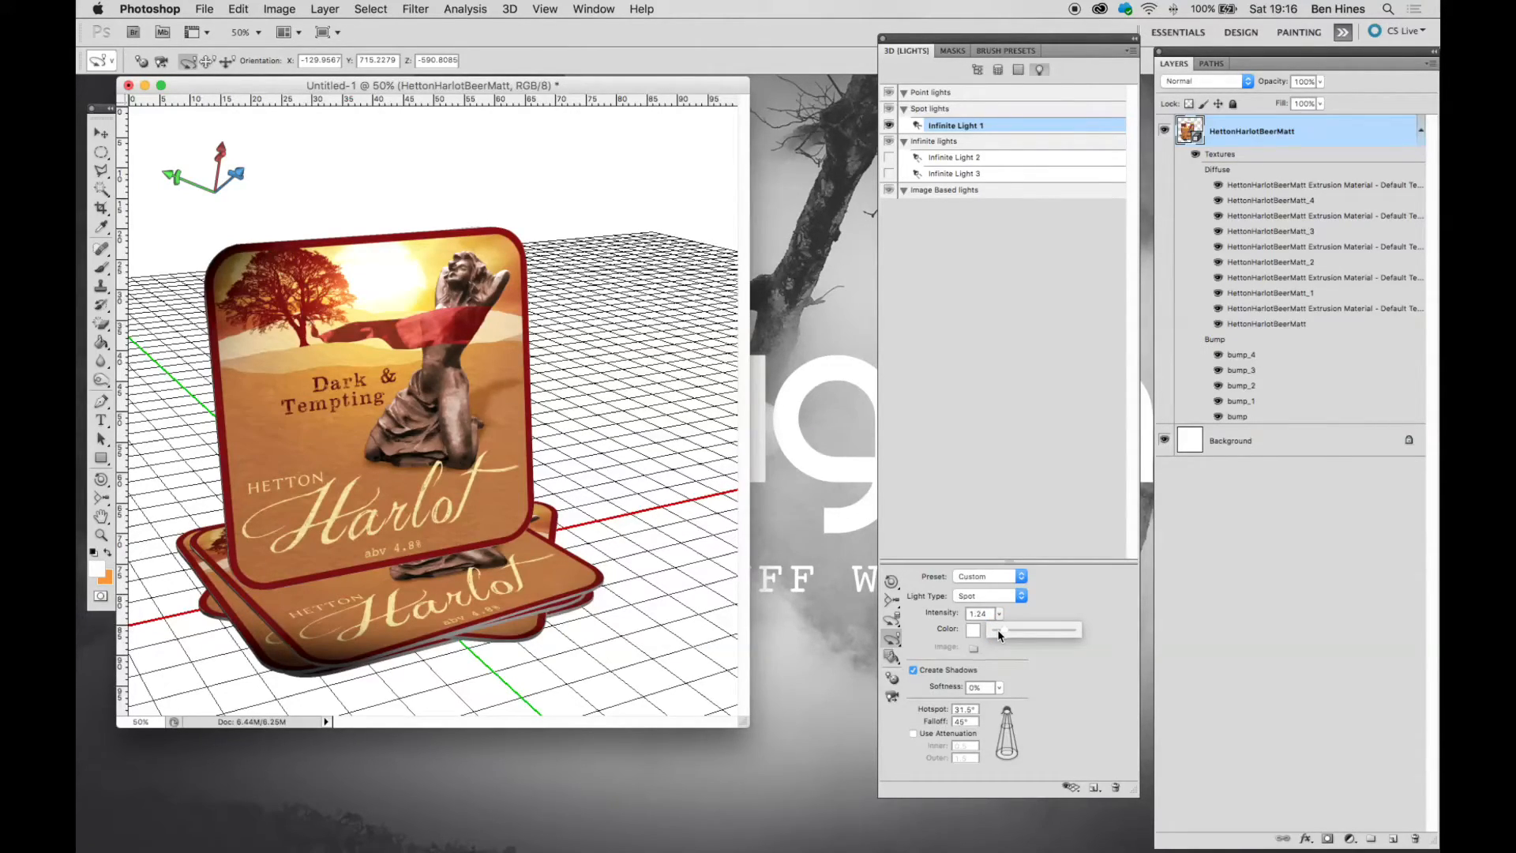
{"action": "left_click", "coordinate": [1013, 675]}
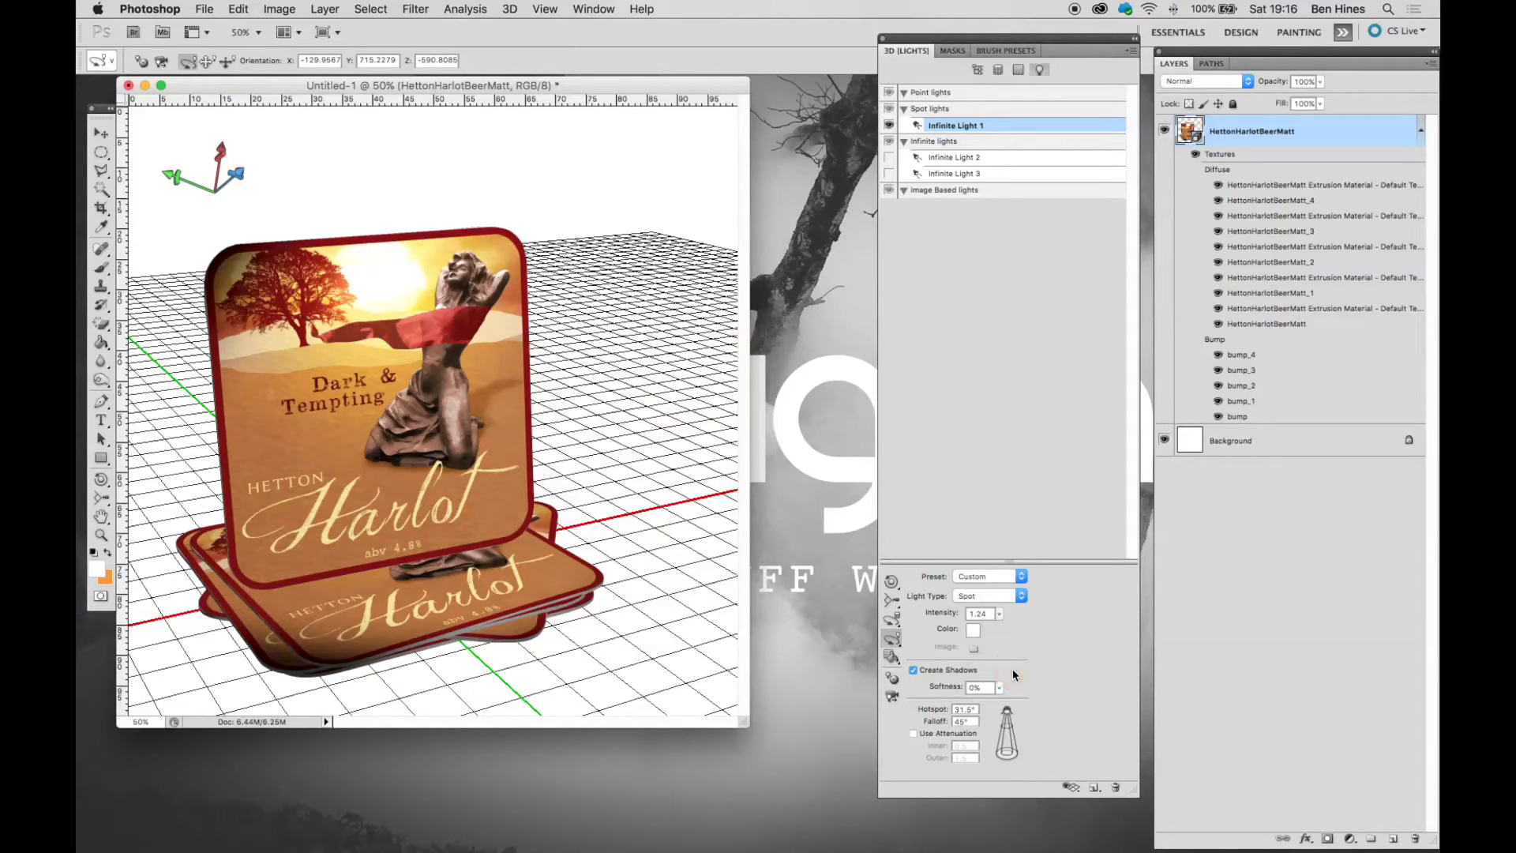
- Set the Infinite Light 1 spot light's shadow softness to 80%, and show Infinite Light 3 with softened shadows as well
{"action": "left_click", "coordinate": [999, 688]}
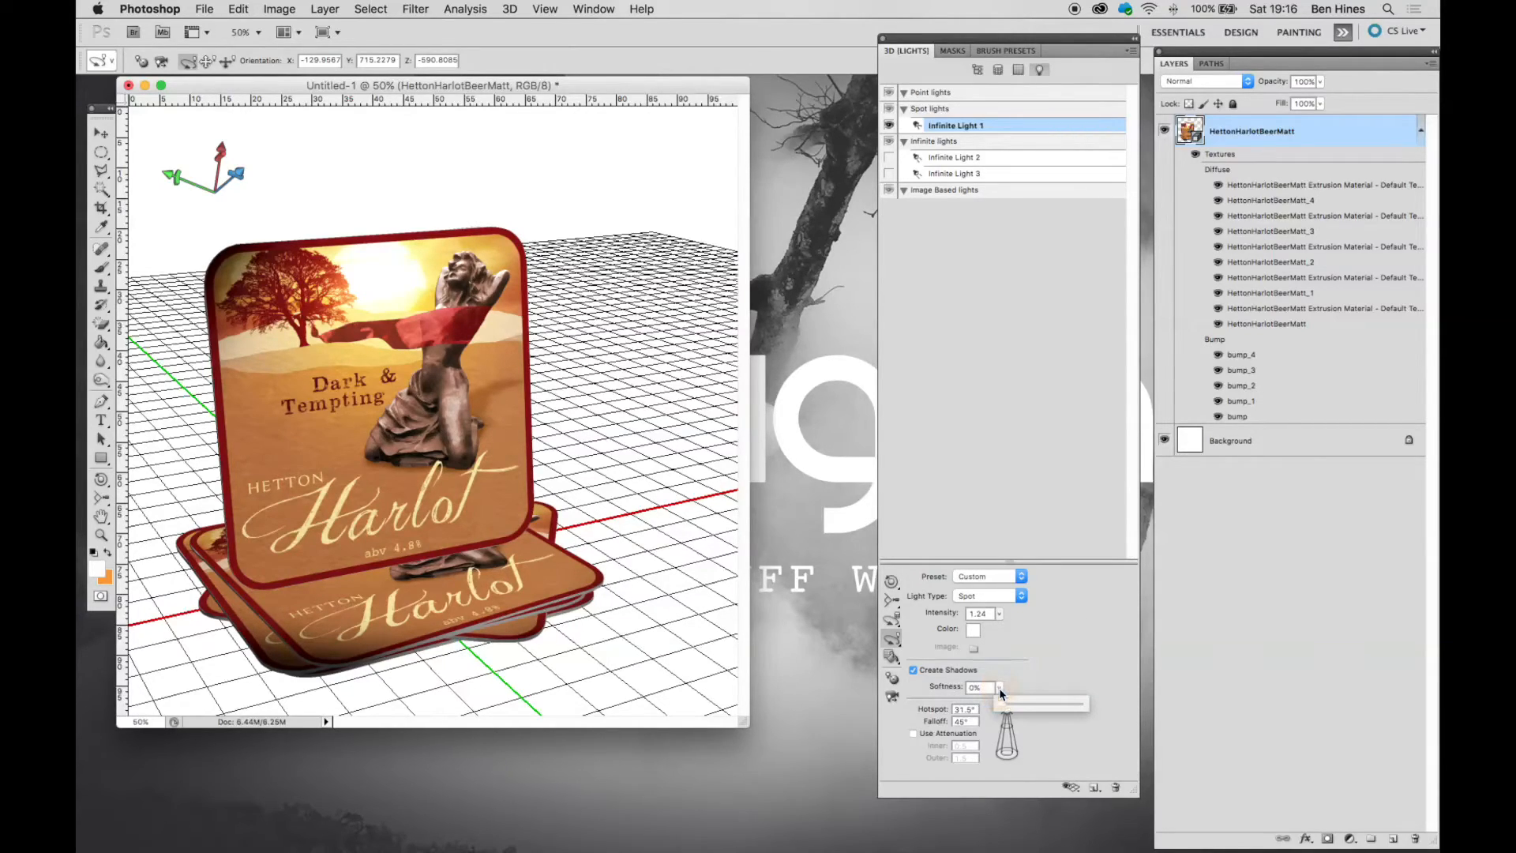
{"action": "left_click_drag", "start_coordinate": [1074, 702], "coordinate": [1070, 709]}
{"action": "left_click", "coordinate": [889, 174]}
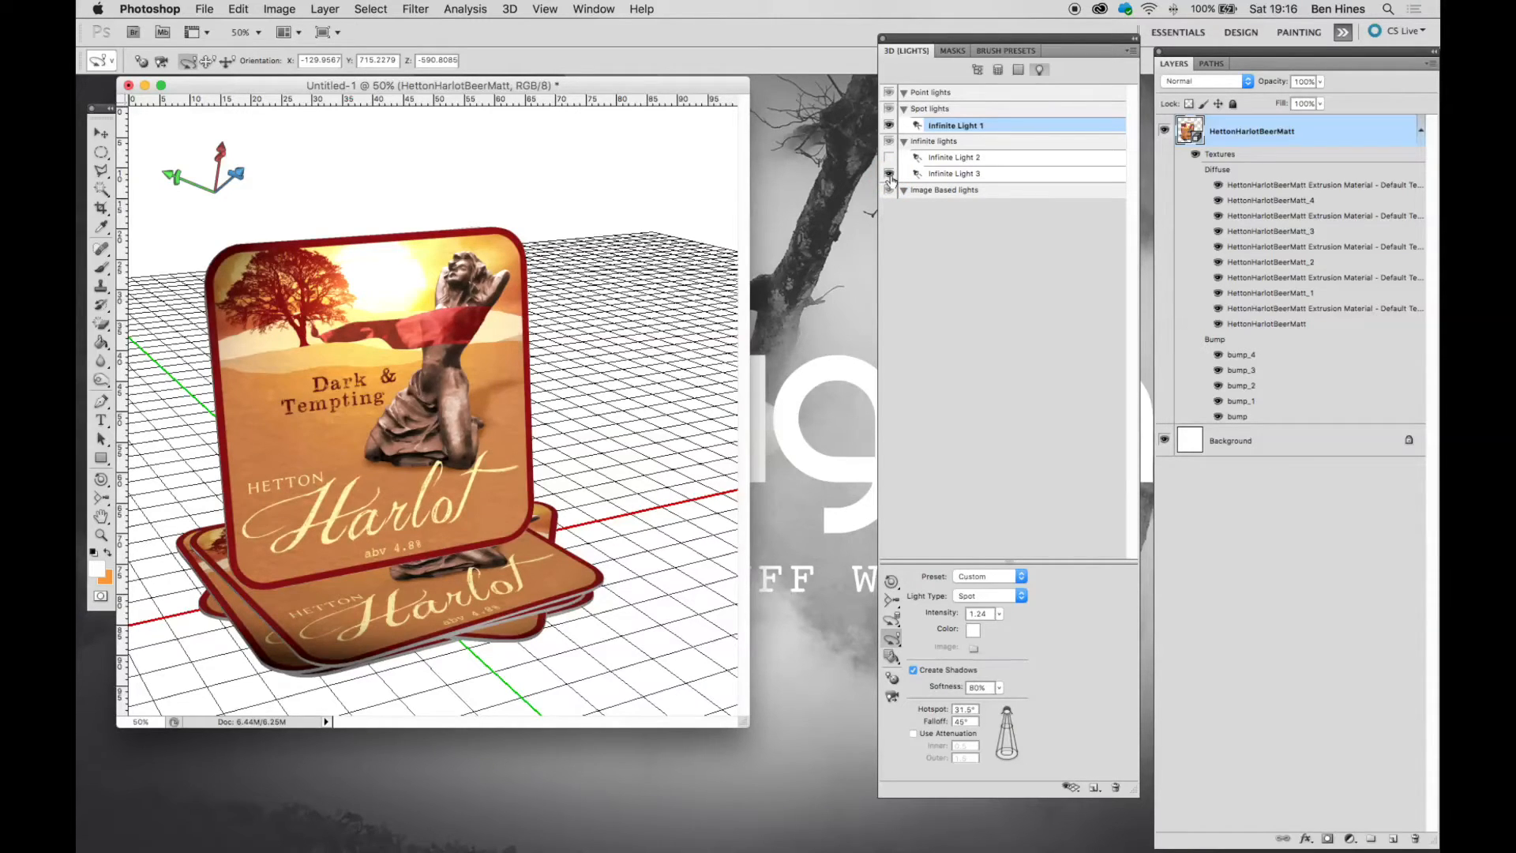
{"action": "left_click", "coordinate": [957, 175]}
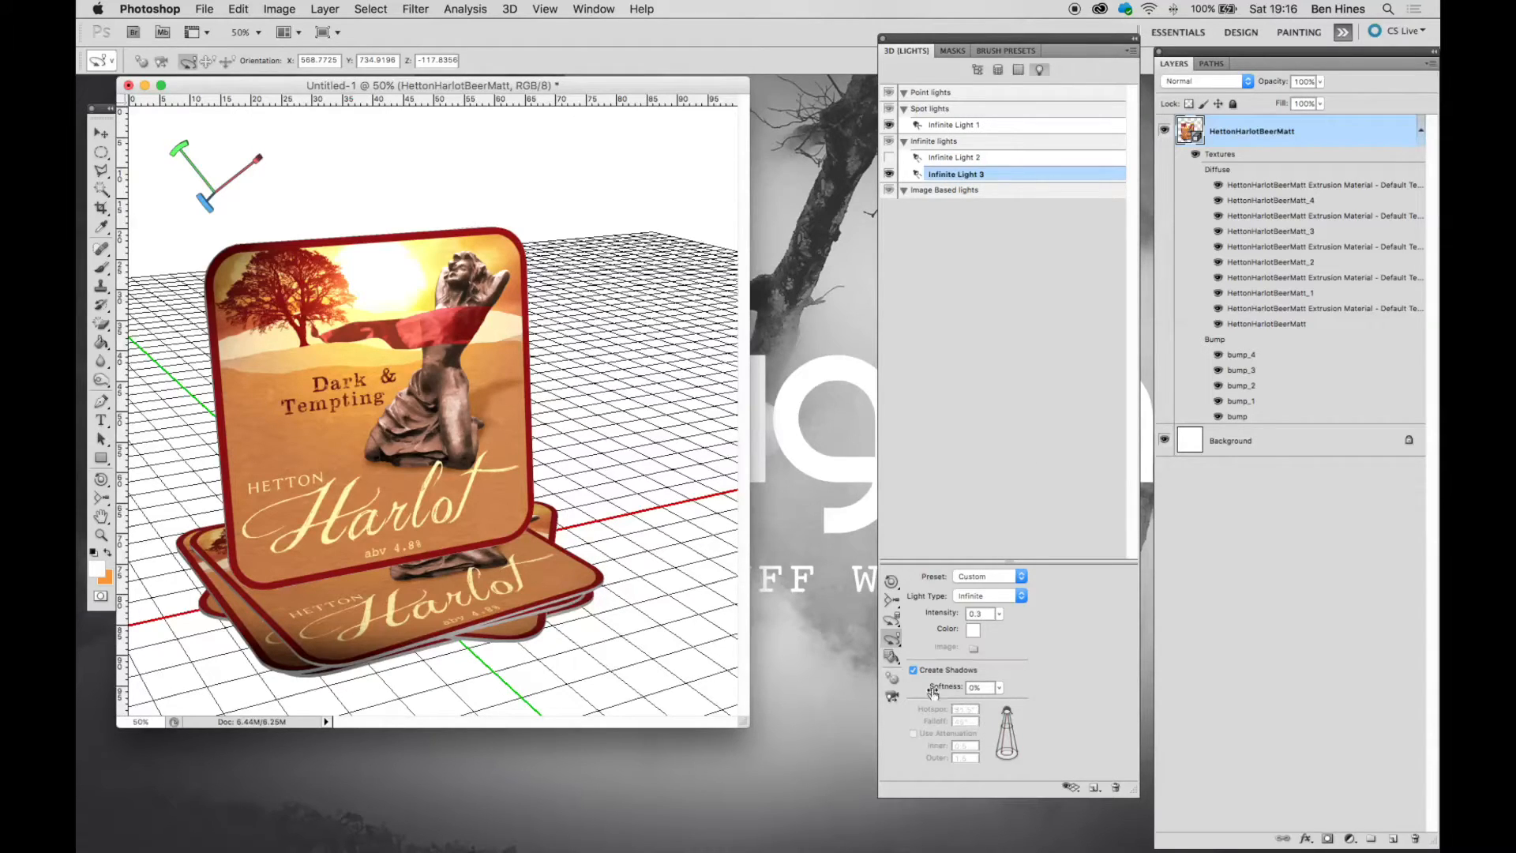
{"action": "left_click", "coordinate": [999, 688]}
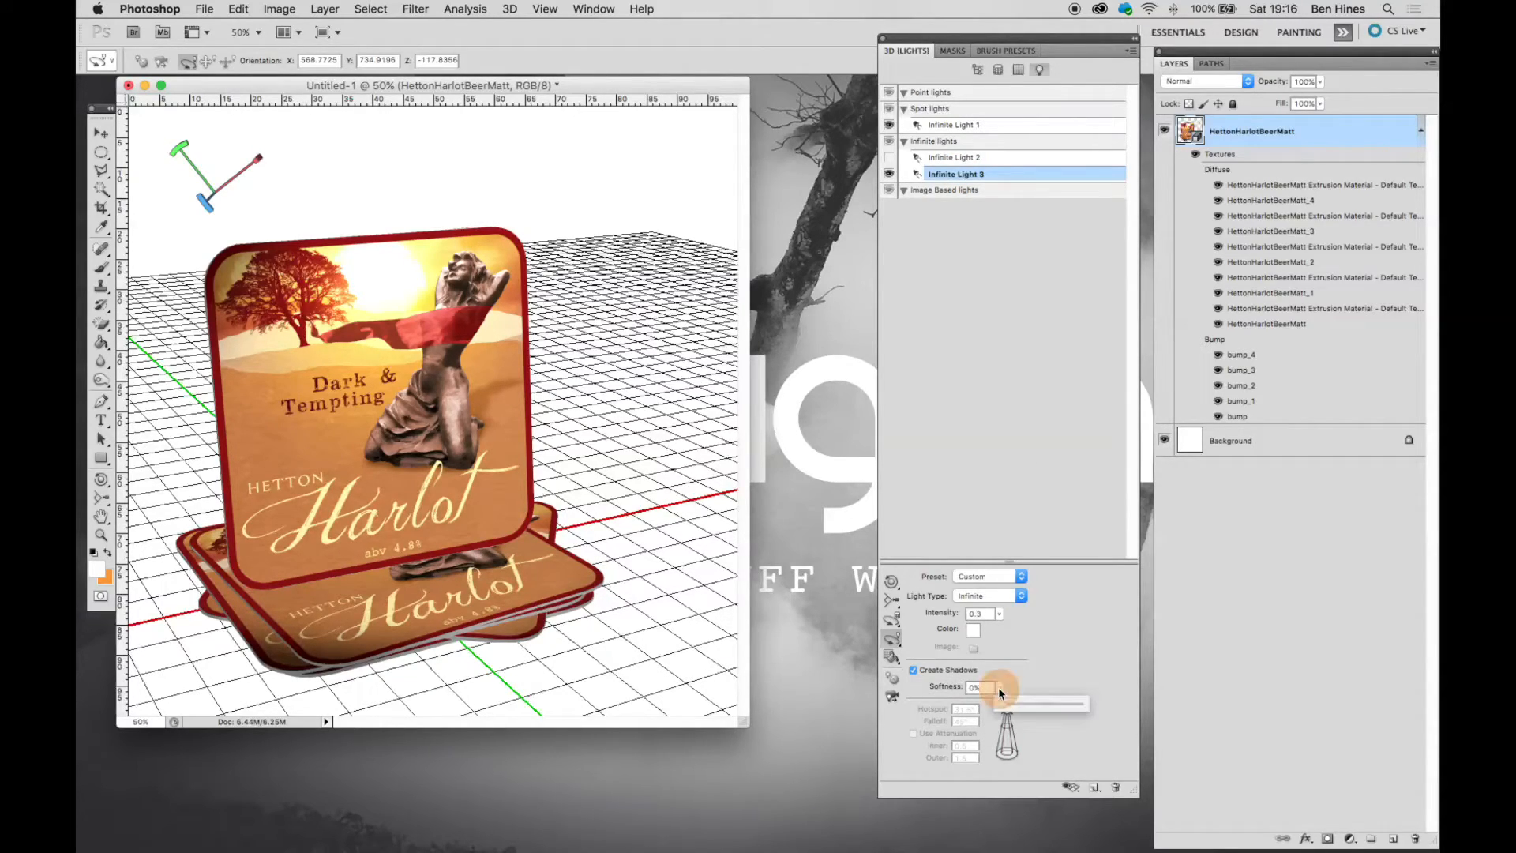
{"action": "left_click", "coordinate": [1059, 702]}
{"action": "left_click", "coordinate": [1057, 687]}
- Set the scene's render quality to Ray Traced Final to test-render the stack, and stop the render
{"action": "left_click", "coordinate": [979, 70]}
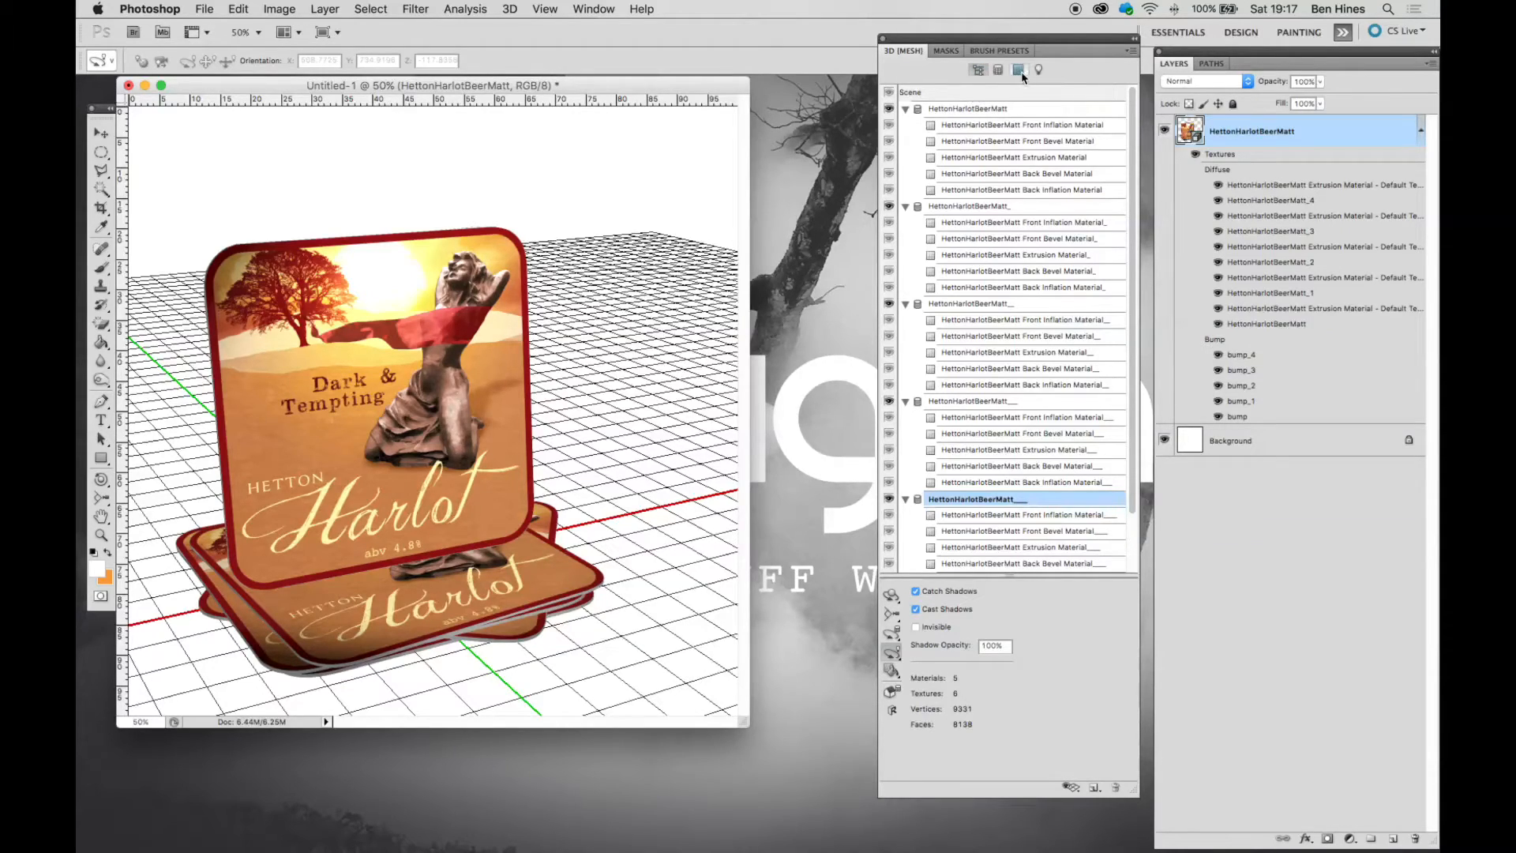
{"action": "left_click", "coordinate": [960, 96]}
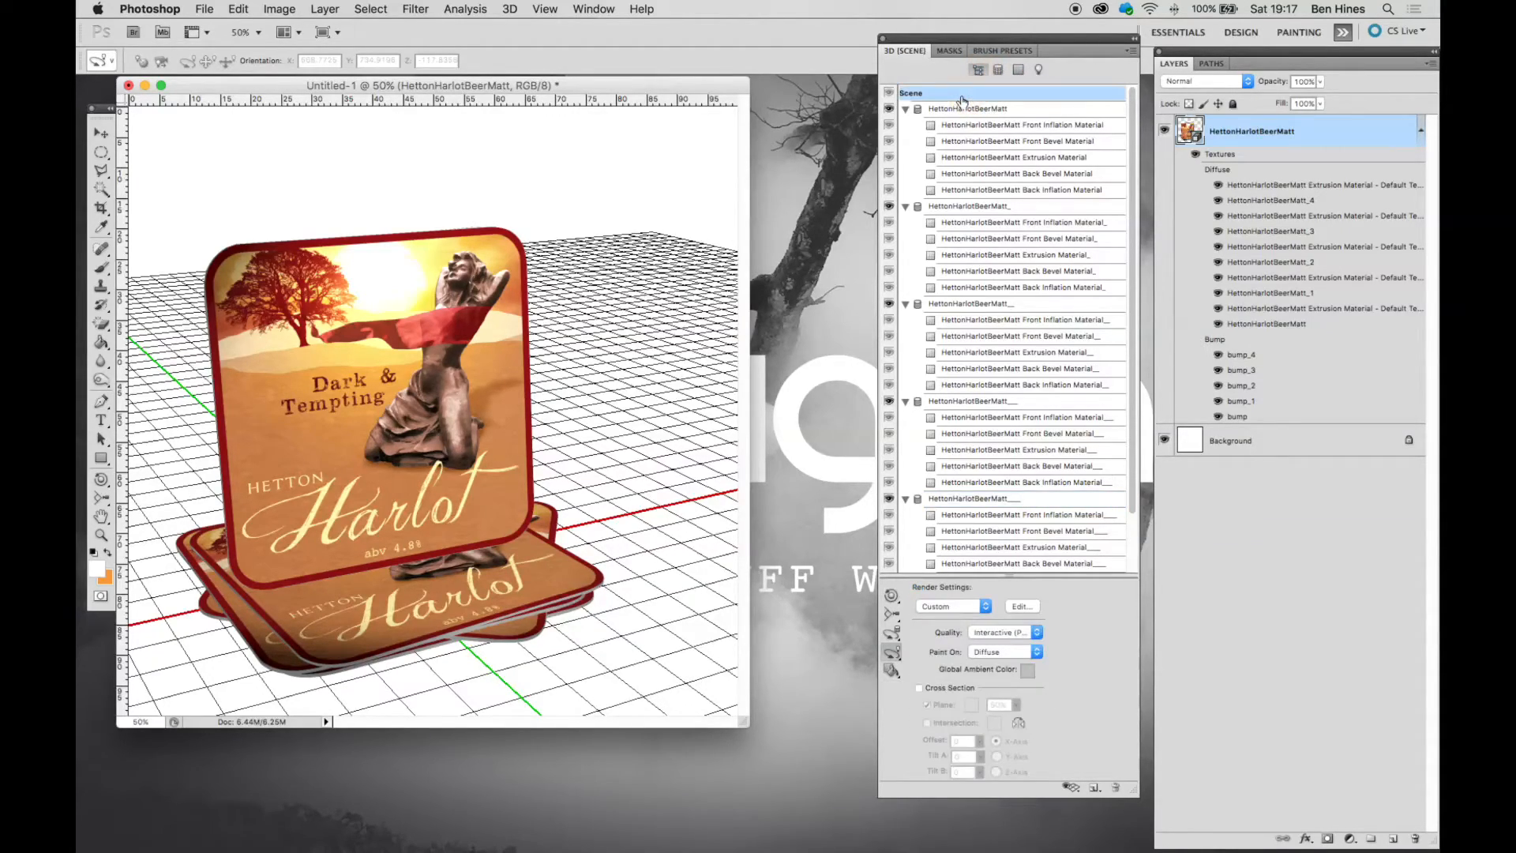
{"action": "left_click", "coordinate": [996, 633]}
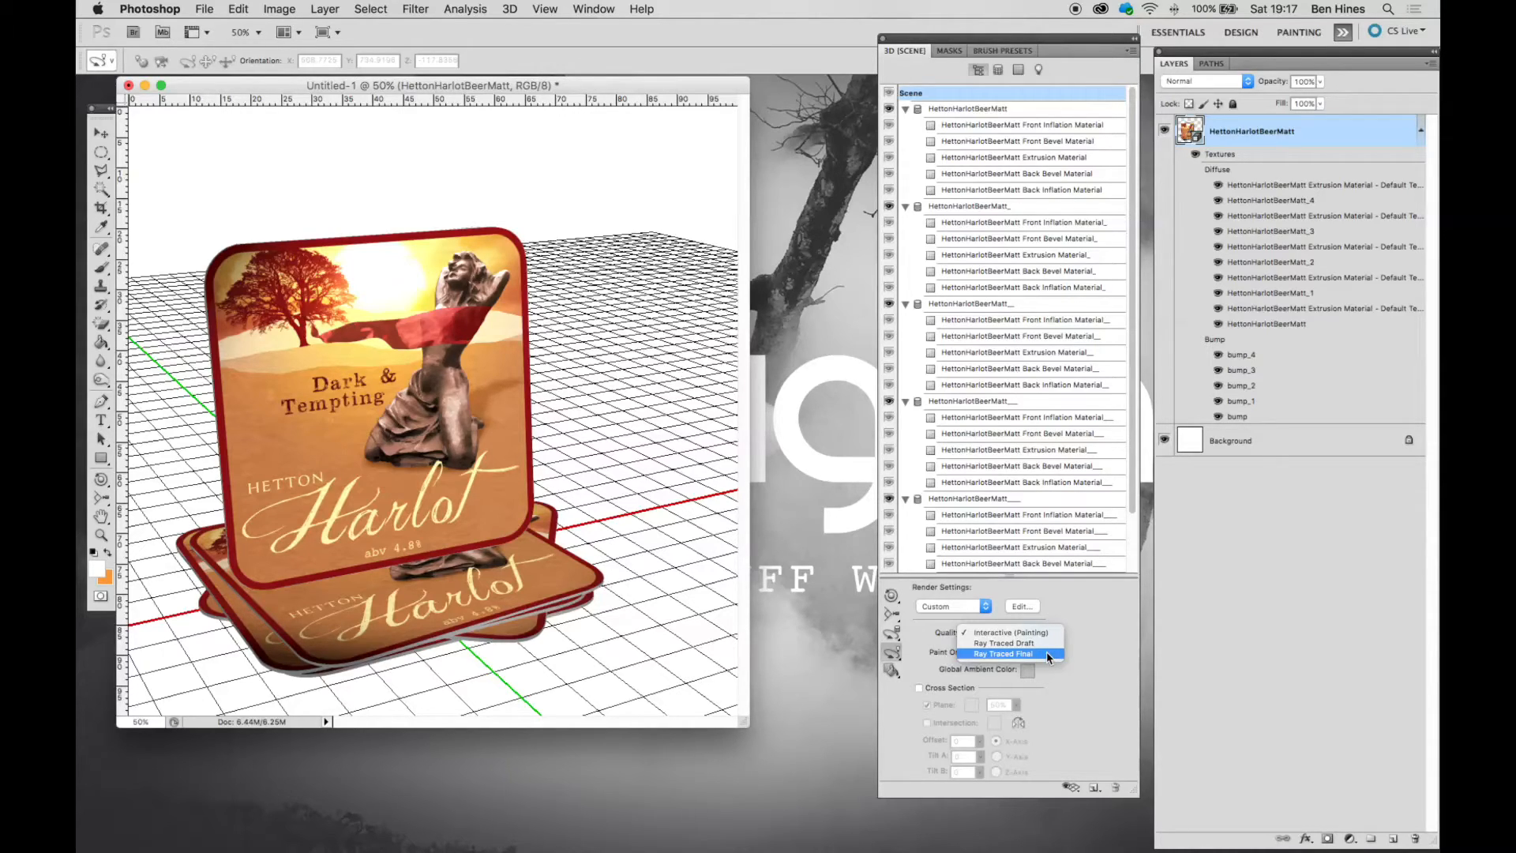
{"action": "left_click", "coordinate": [1045, 653]}
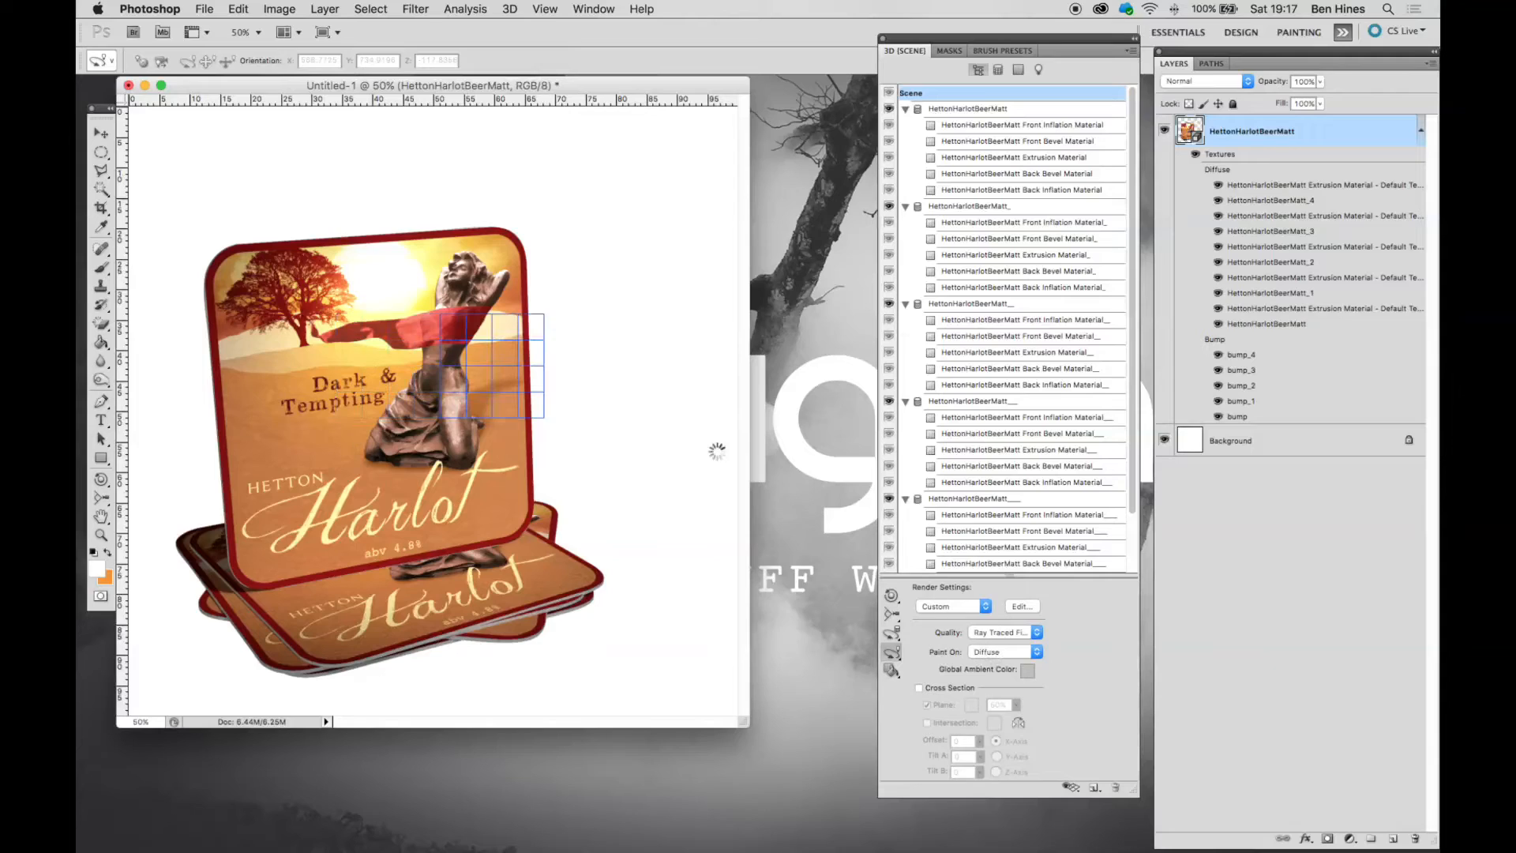
{"action": "left_click", "coordinate": [102, 136]}
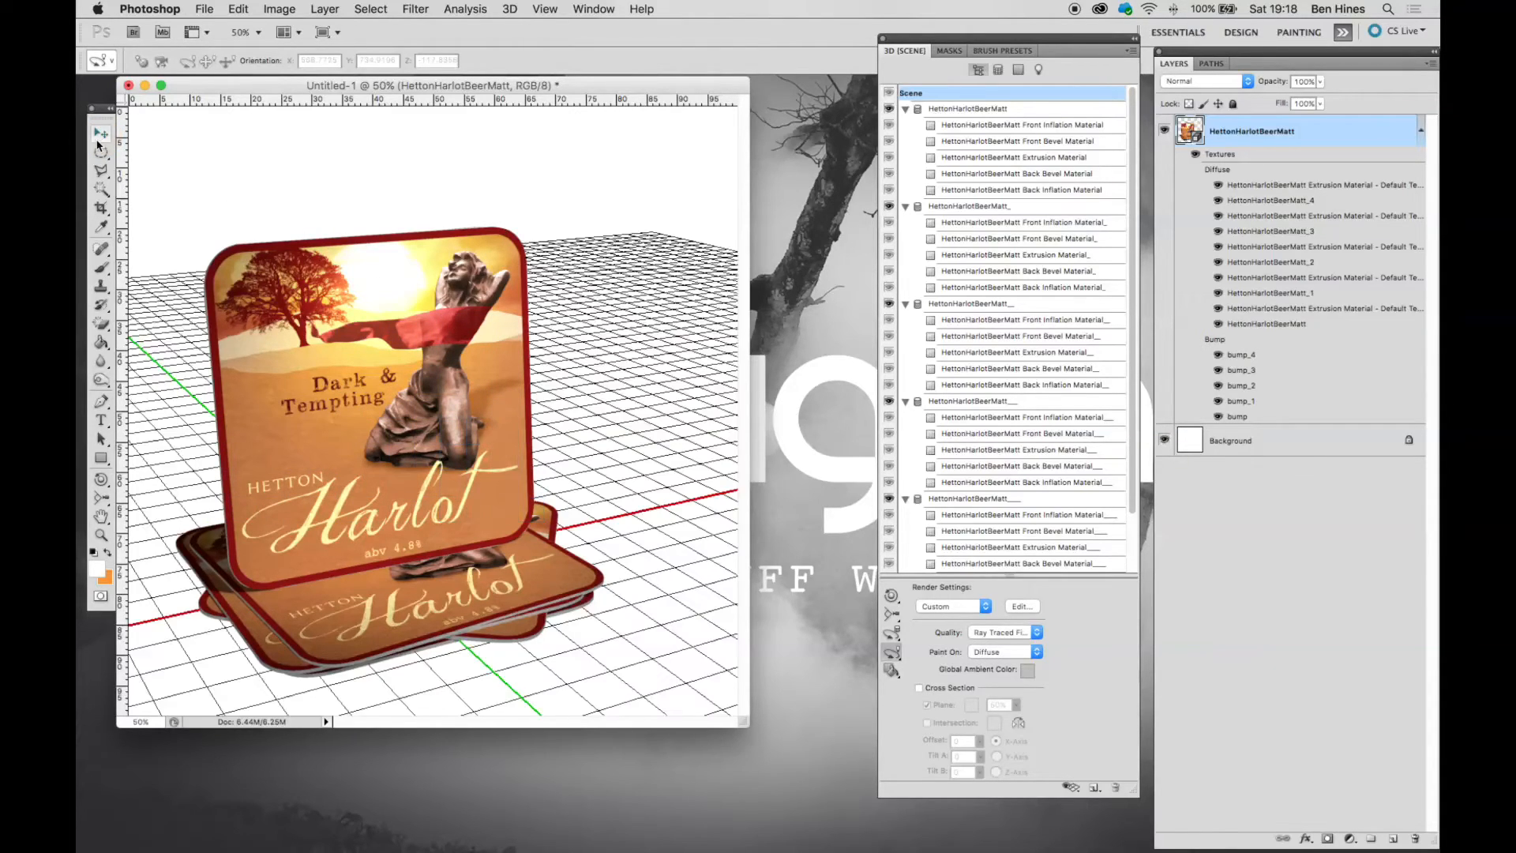
- Enable the Ground Plane Shadow Catcher for the beer mat scene and accept the notice
{"action": "left_click", "coordinate": [507, 10]}
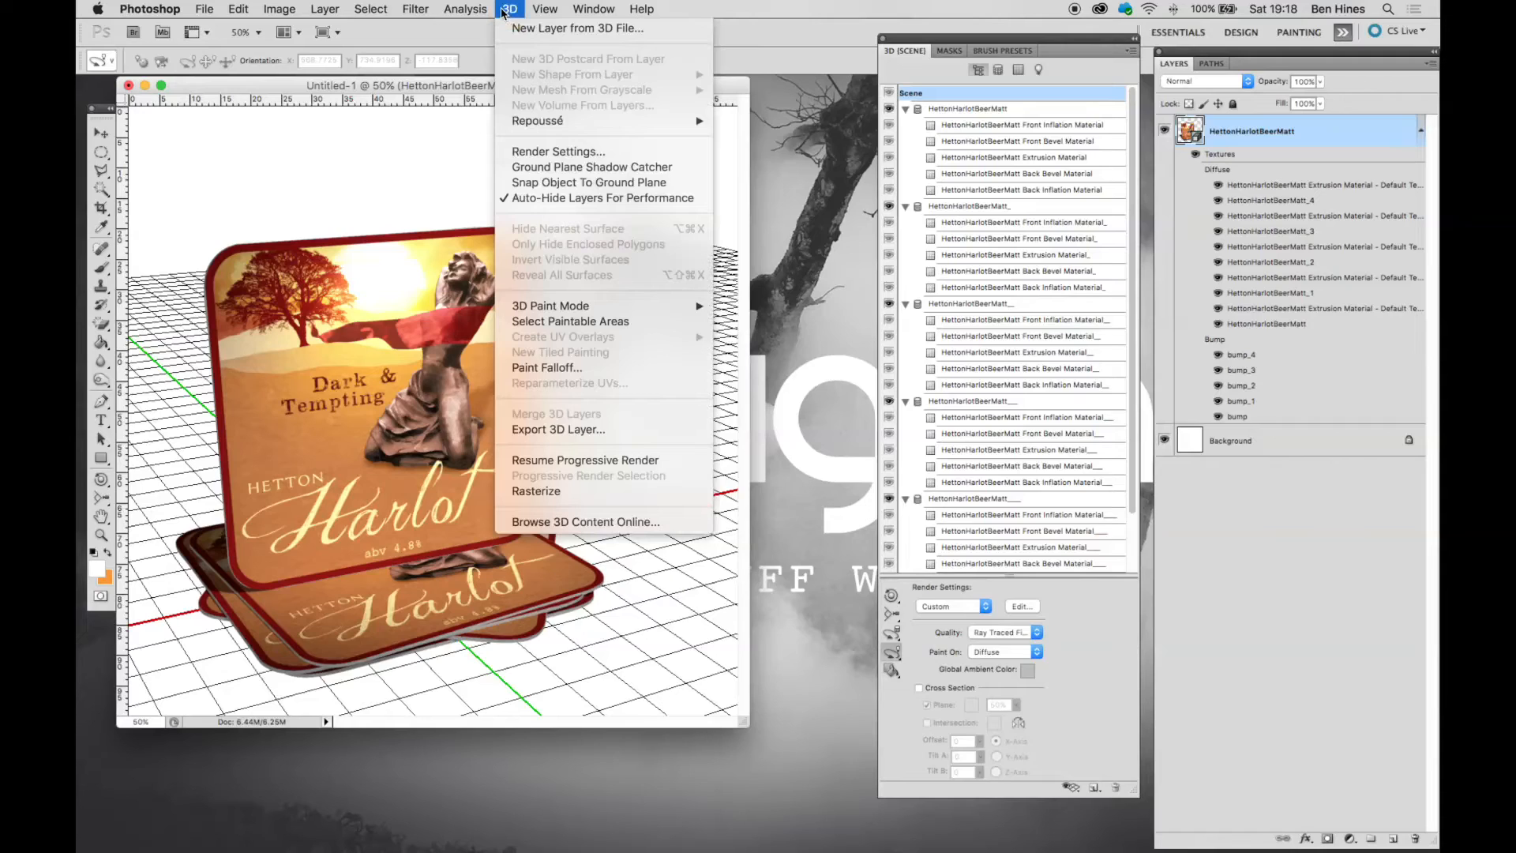
{"action": "left_click", "coordinate": [568, 167]}
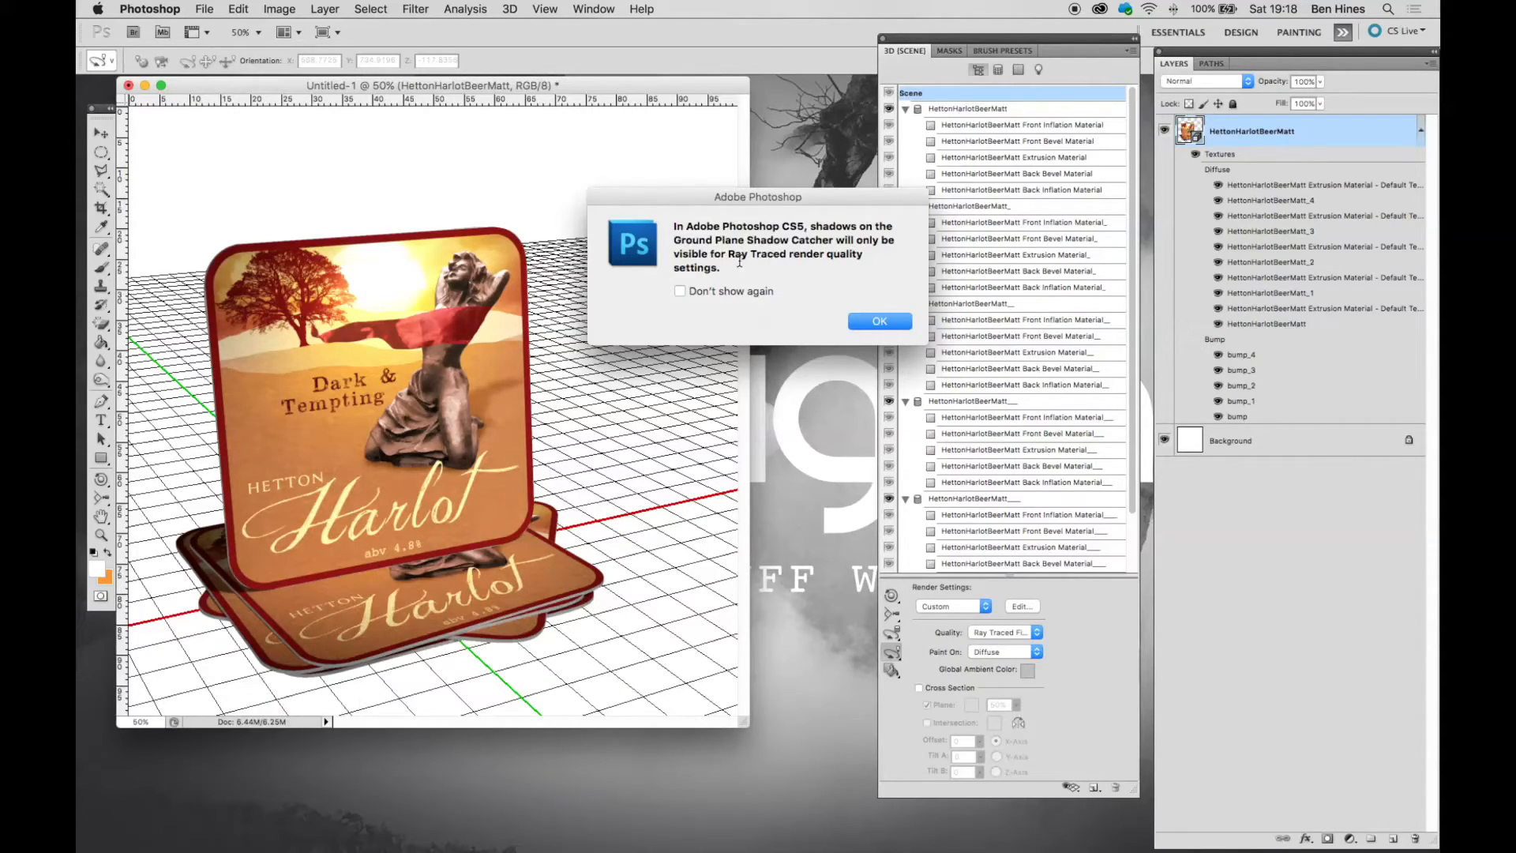
{"action": "left_click", "coordinate": [879, 322]}
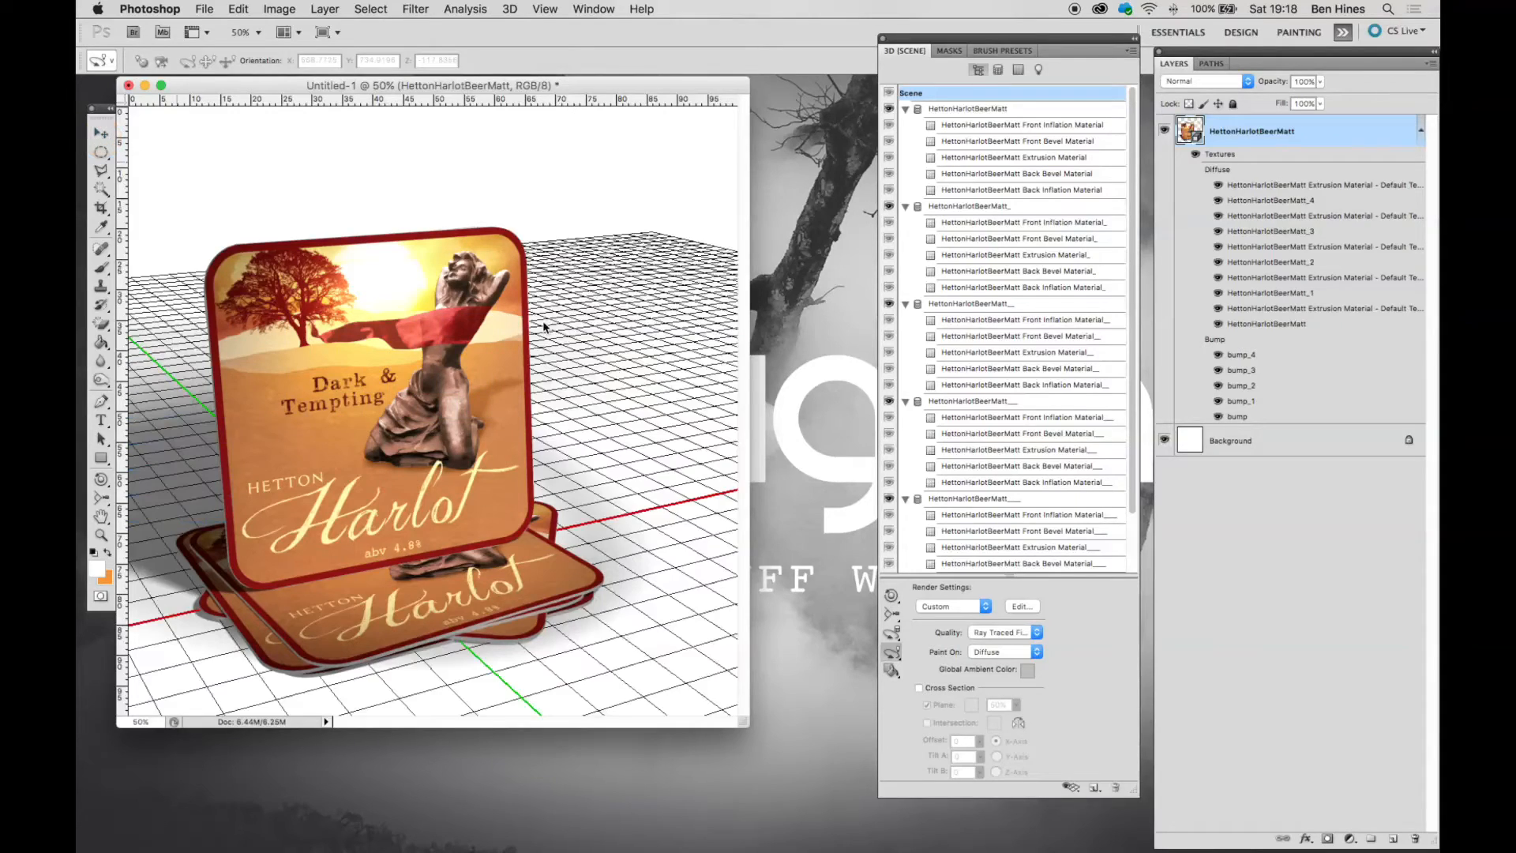
- Set the shadow softness of the Infinite Light 1 spot light to 97%
{"action": "left_click", "coordinate": [1040, 71]}
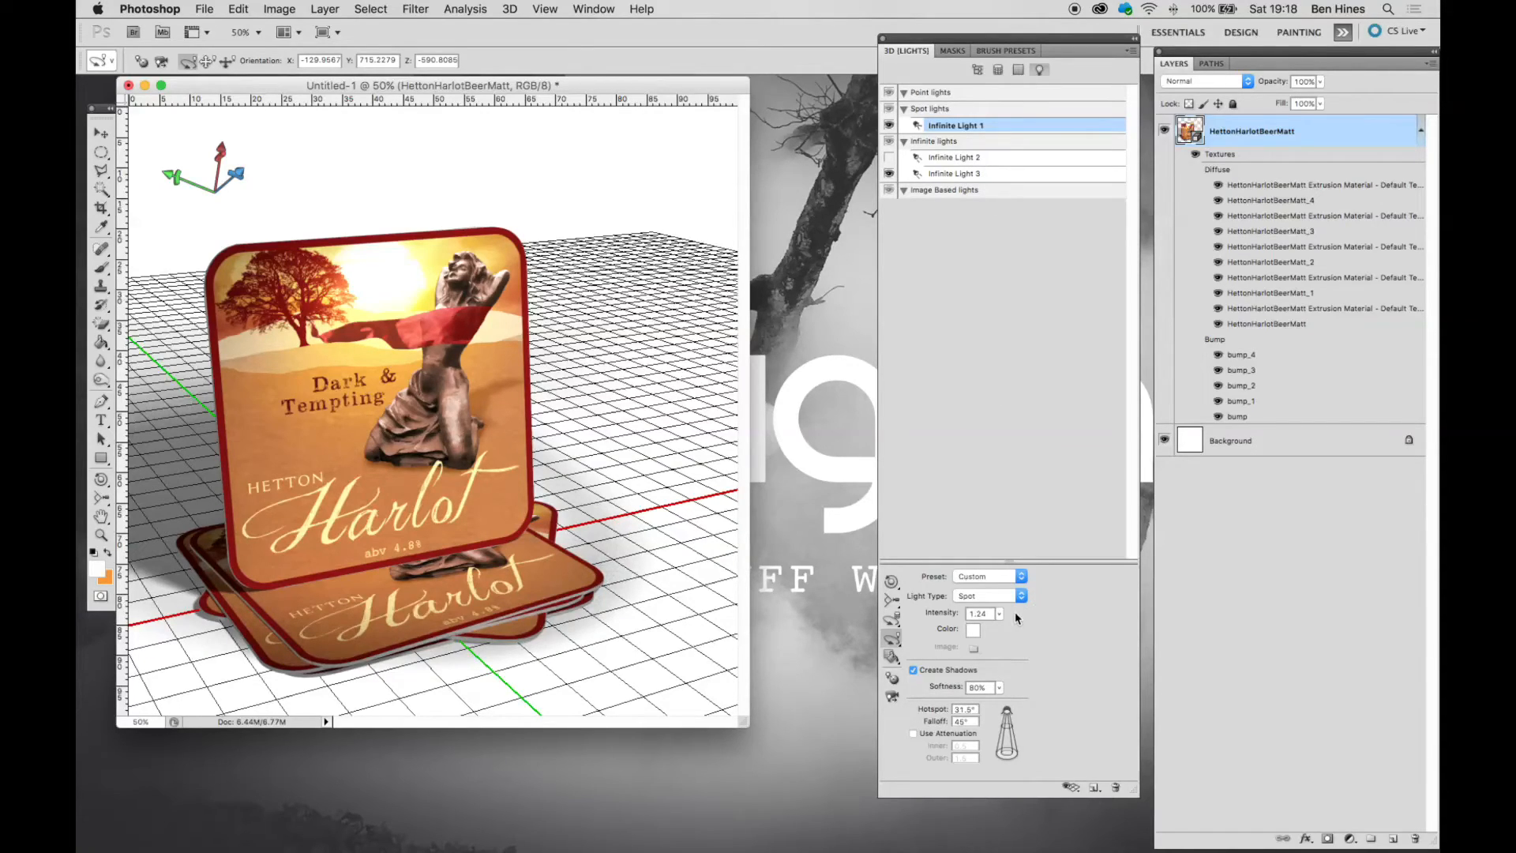
{"action": "left_click", "coordinate": [999, 687]}
{"action": "left_click", "coordinate": [1016, 707]}
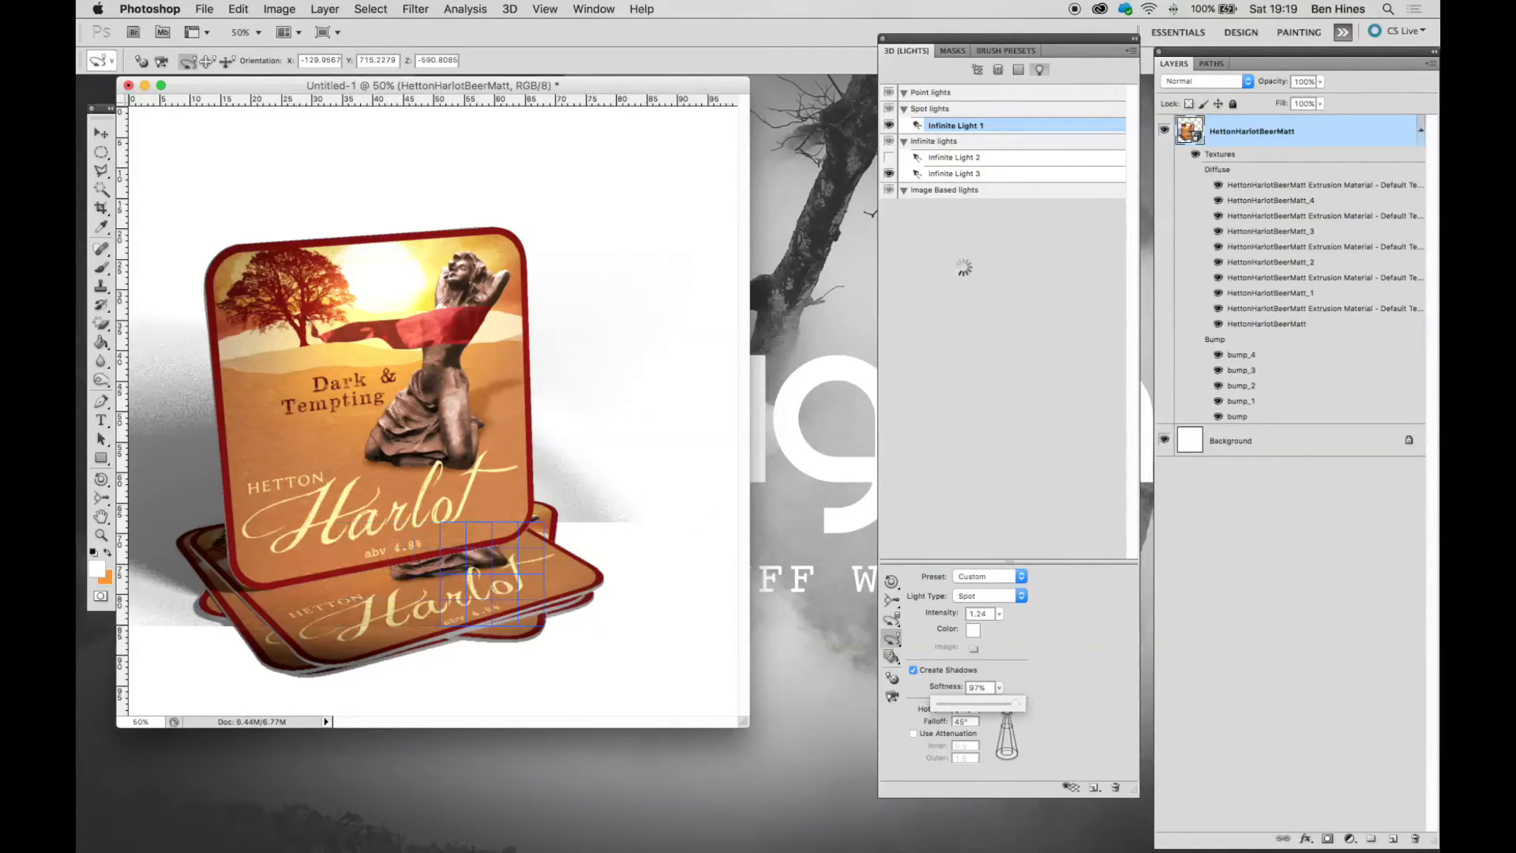
- Return the scene's render quality to Interactive (Painting)
{"action": "left_click", "coordinate": [978, 71]}
{"action": "left_click", "coordinate": [1016, 633]}
{"action": "left_click", "coordinate": [1026, 613]}
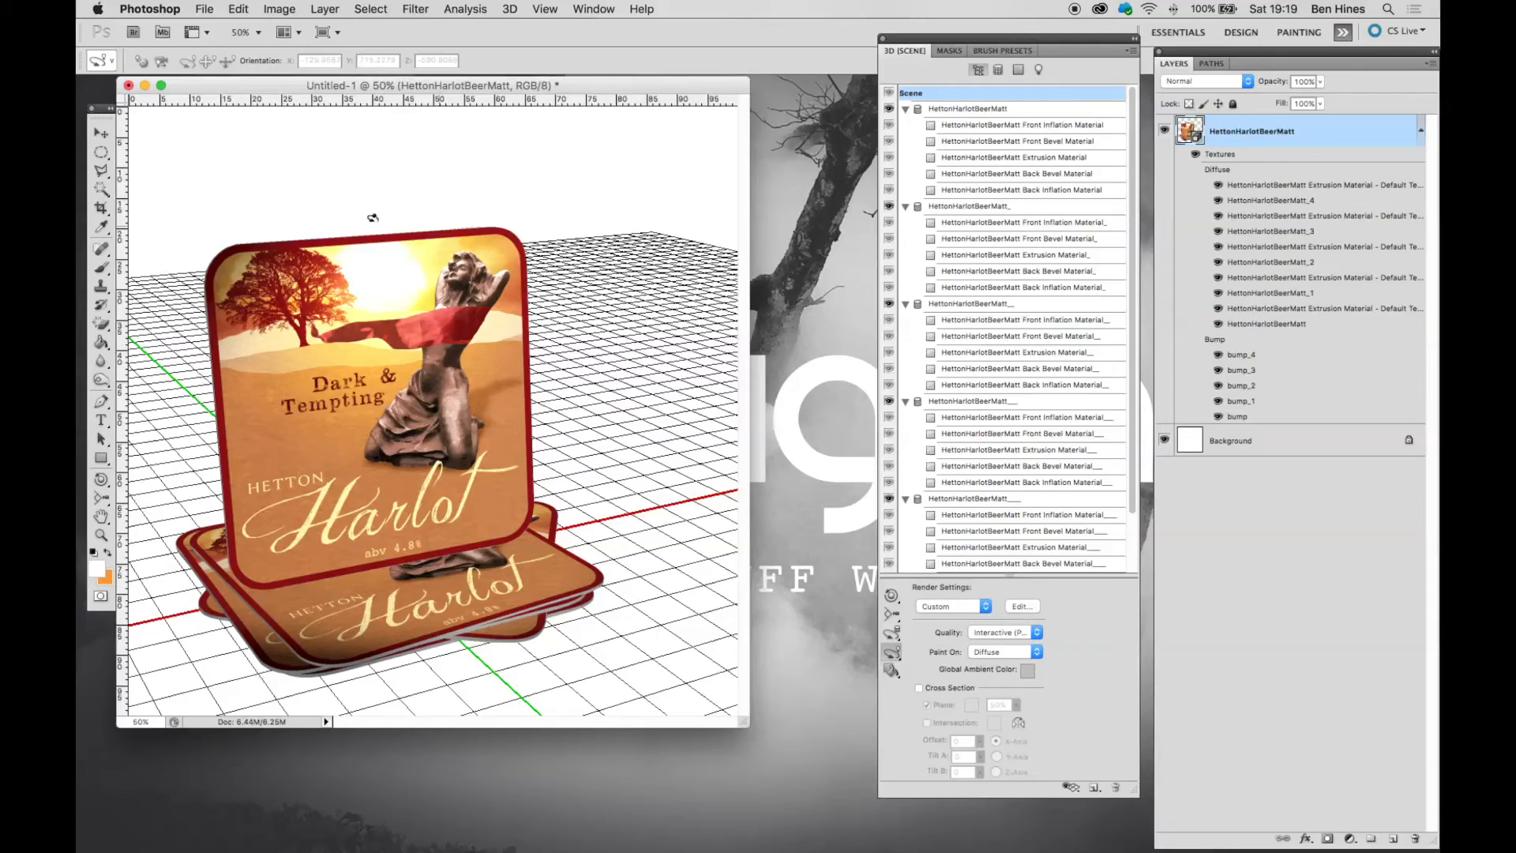
- Rotate the 3D camera to a lower angle so the upright mat is seen nearly level with the ground plane
{"action": "left_click", "coordinate": [102, 135]}
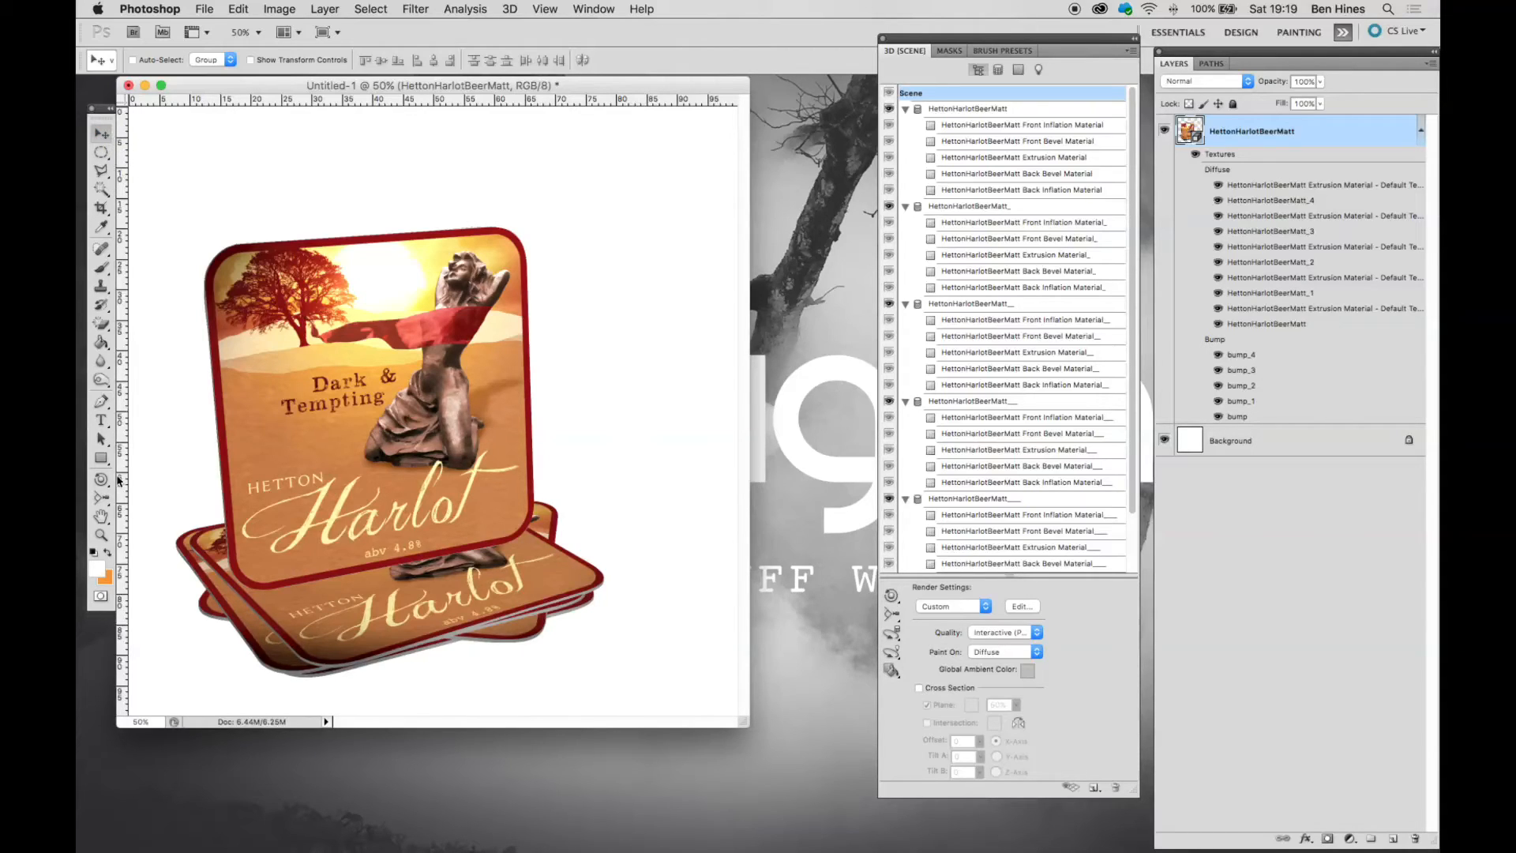
{"action": "left_click", "coordinate": [101, 498]}
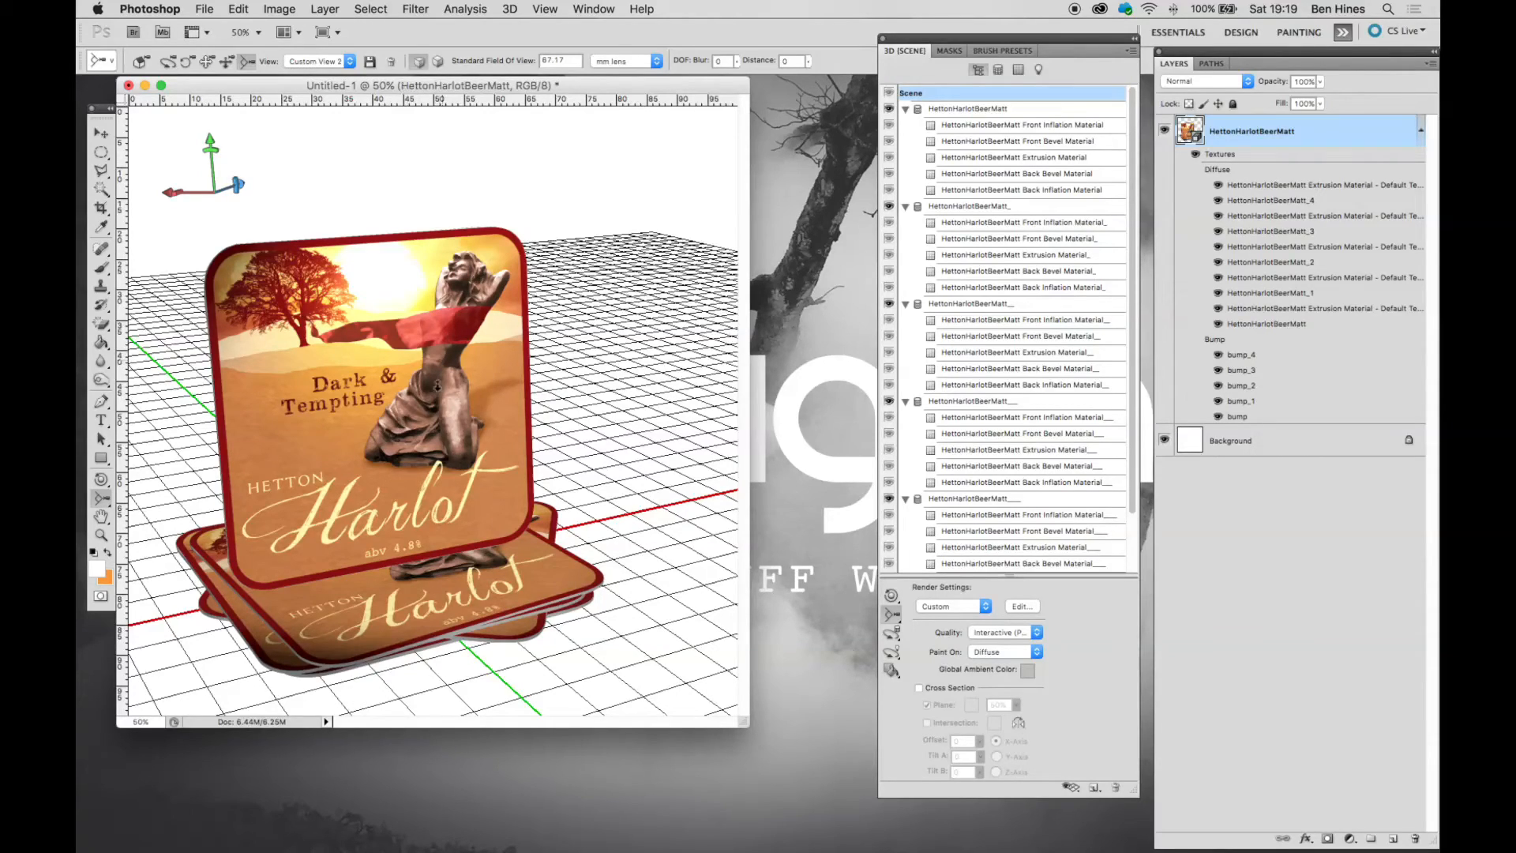
{"action": "left_click", "coordinate": [169, 61]}
{"action": "left_click_drag", "start_coordinate": [396, 487], "coordinate": [392, 536]}
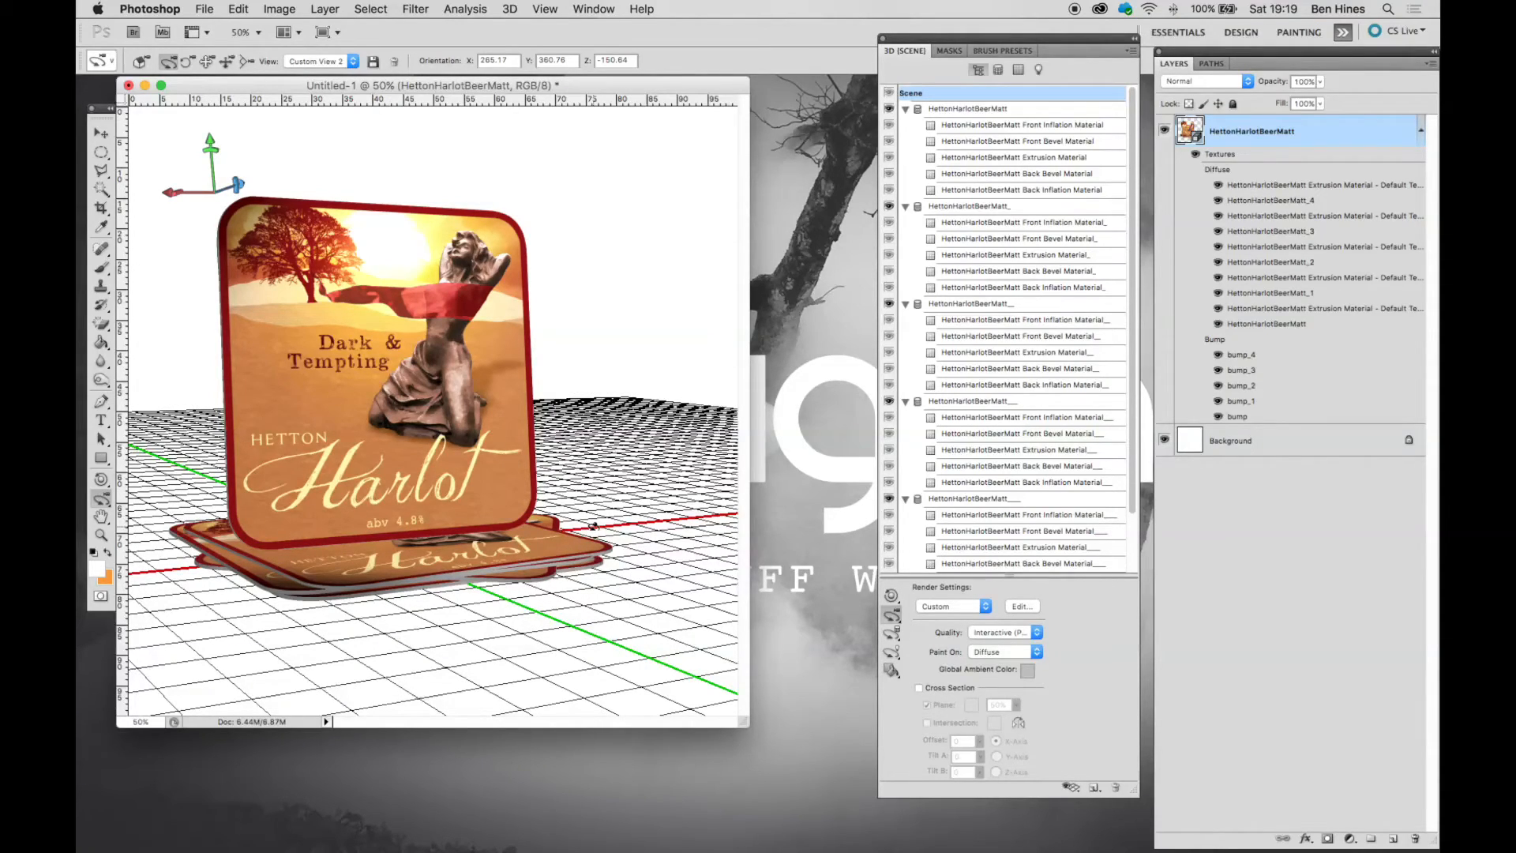
{"action": "left_click", "coordinate": [509, 10]}
{"action": "left_click", "coordinate": [509, 10]}
- Set the 3D camera's standard field of view to a 75 mm lens
{"action": "left_click", "coordinate": [246, 65]}
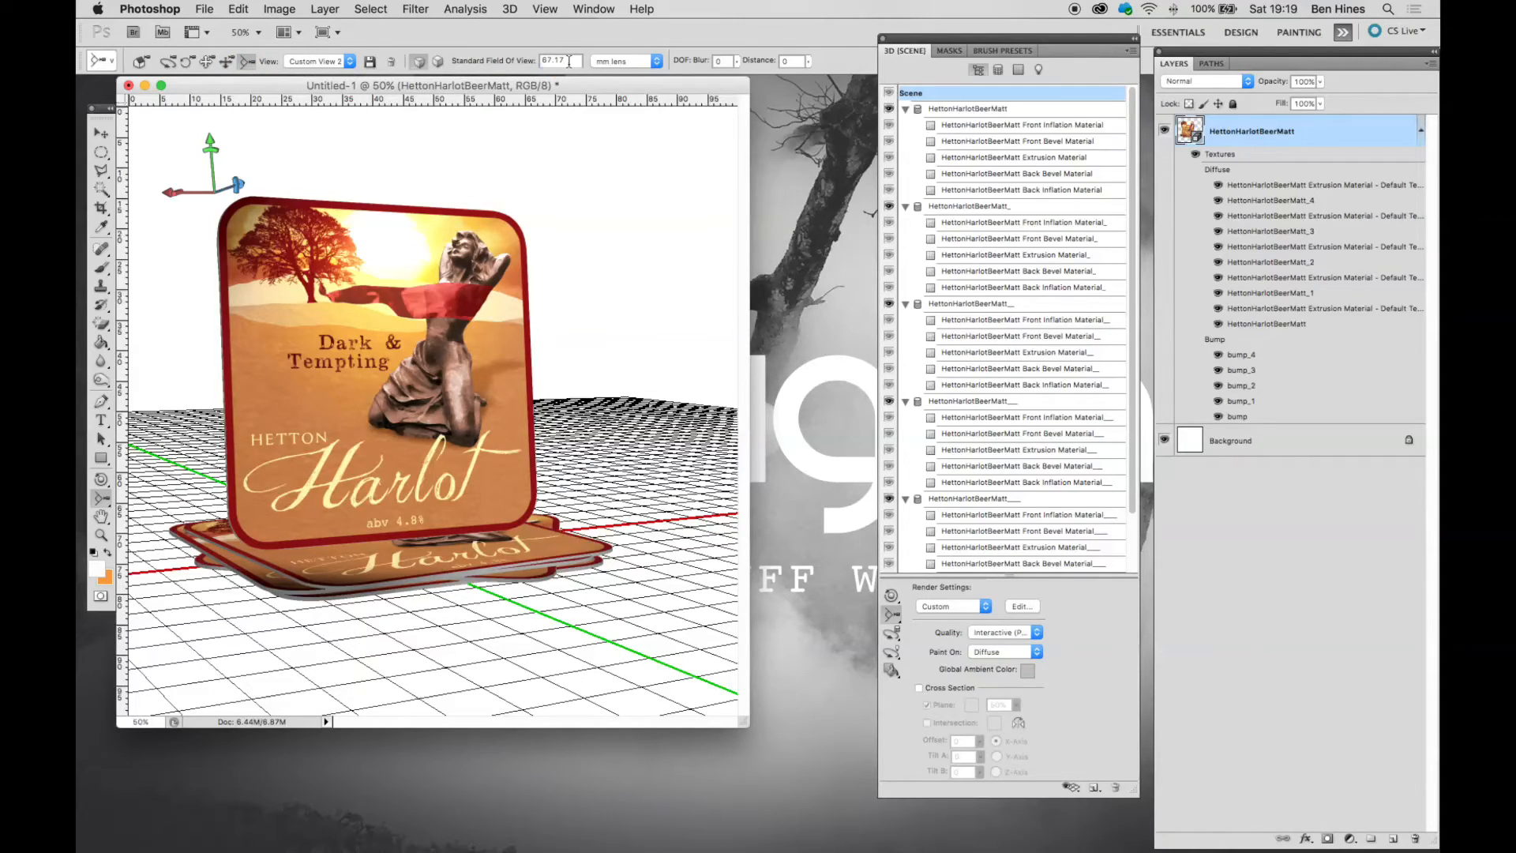
{"action": "double_click", "coordinate": [567, 62]}
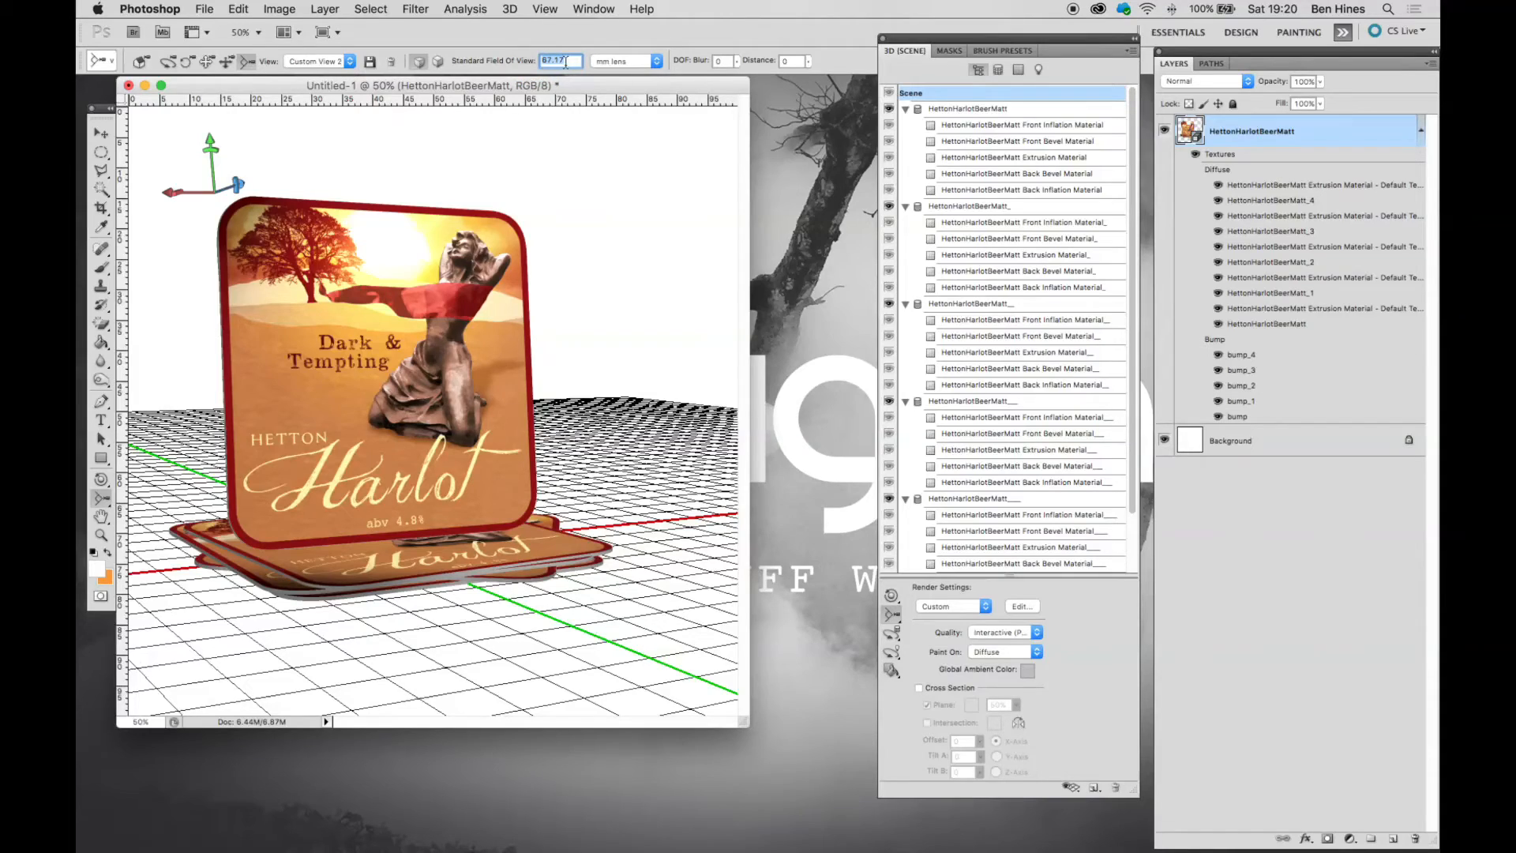
{"action": "type", "text": "75"}
{"action": "key", "text": "Return"}
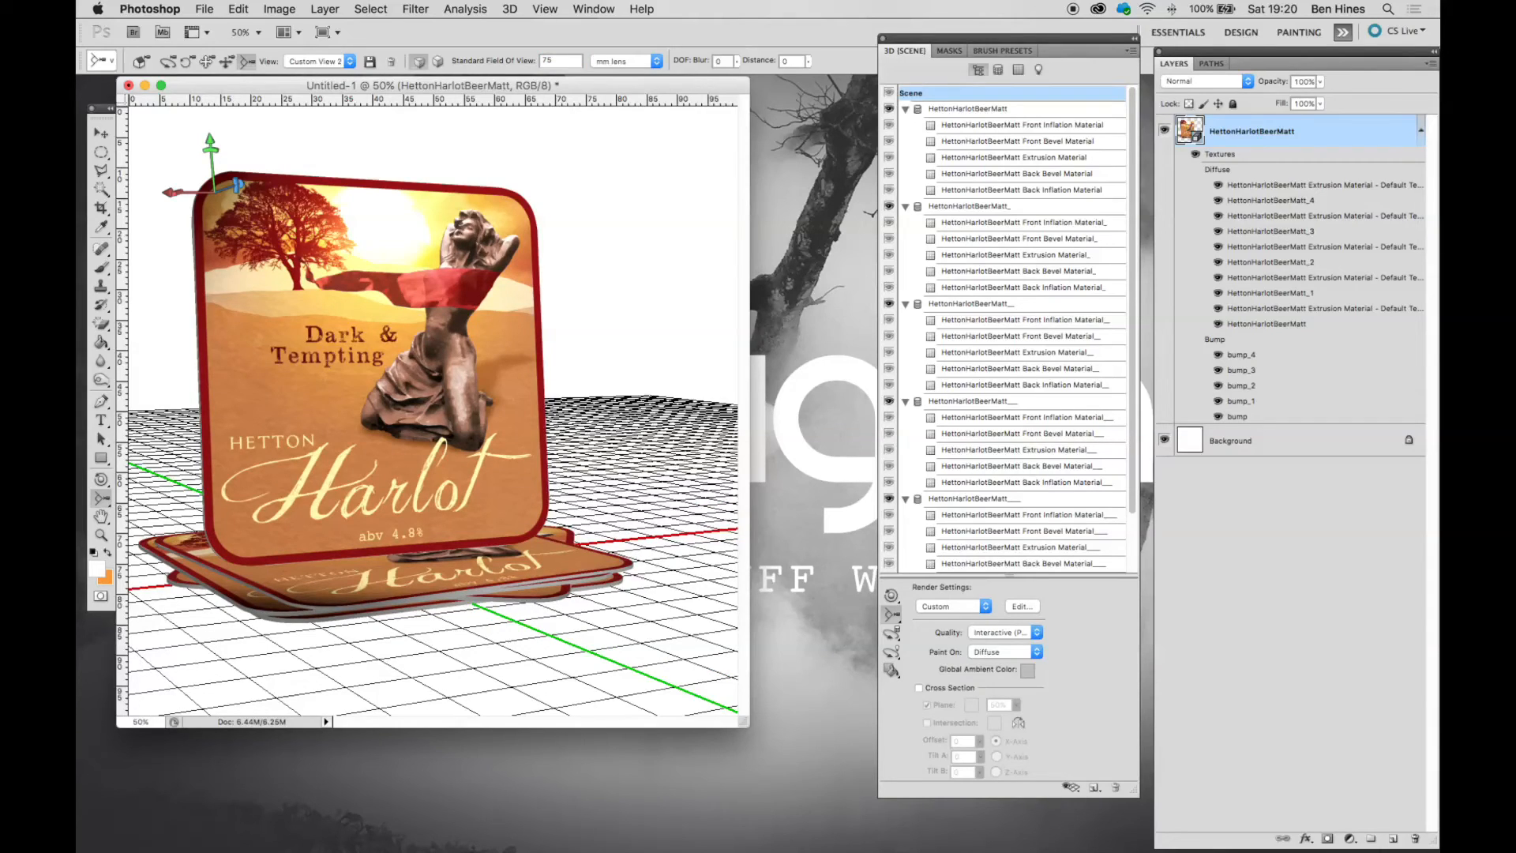
- Try a strong depth-of-field blur on the 3D camera and reduce it to 2
{"action": "left_click", "coordinate": [735, 63]}
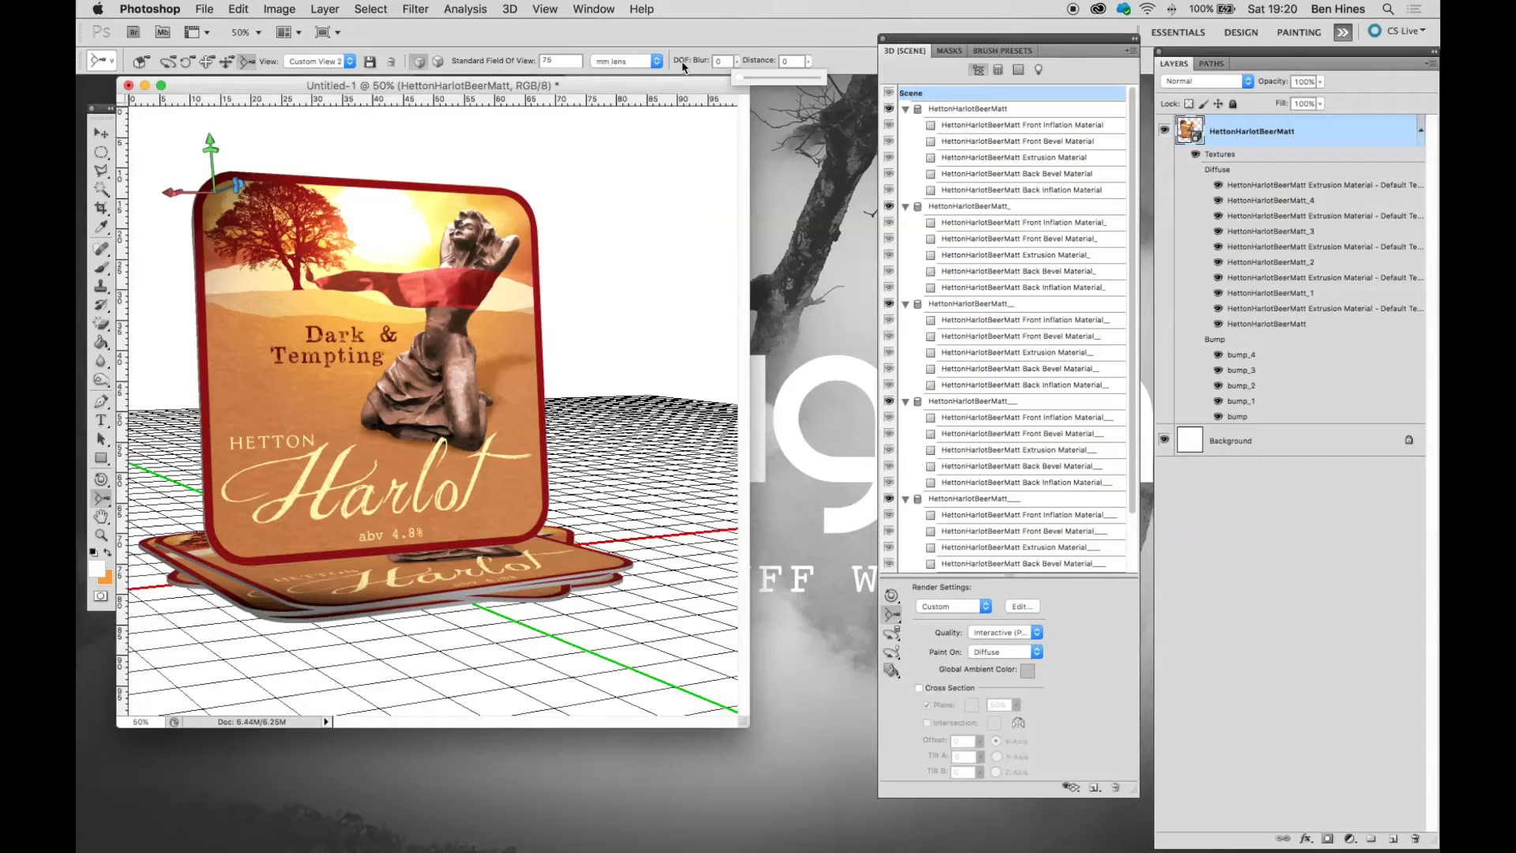
{"action": "left_click_drag", "start_coordinate": [752, 82], "coordinate": [782, 82]}
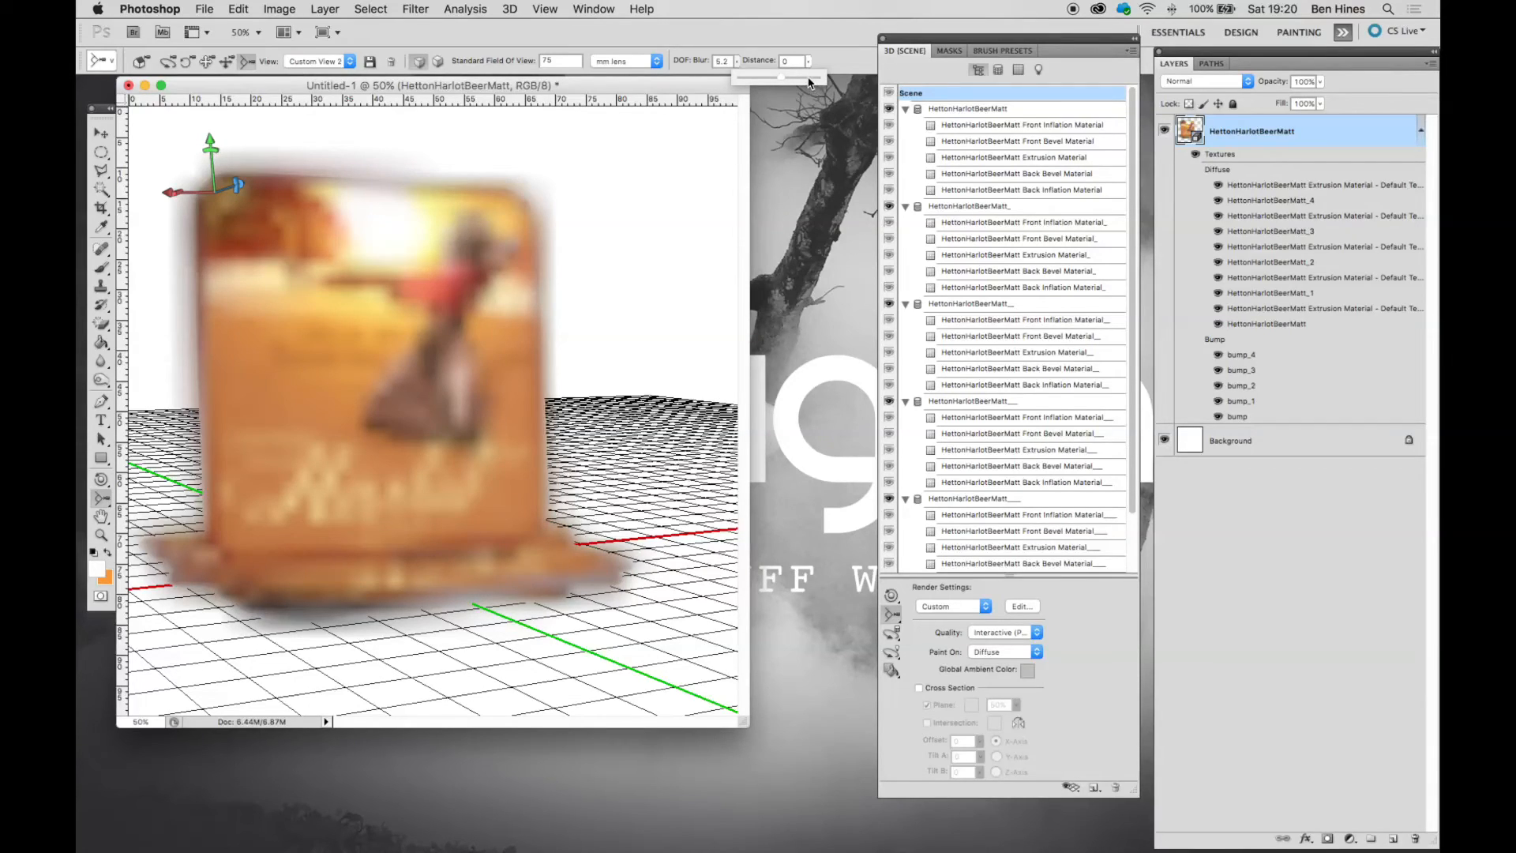
{"action": "left_click", "coordinate": [806, 79]}
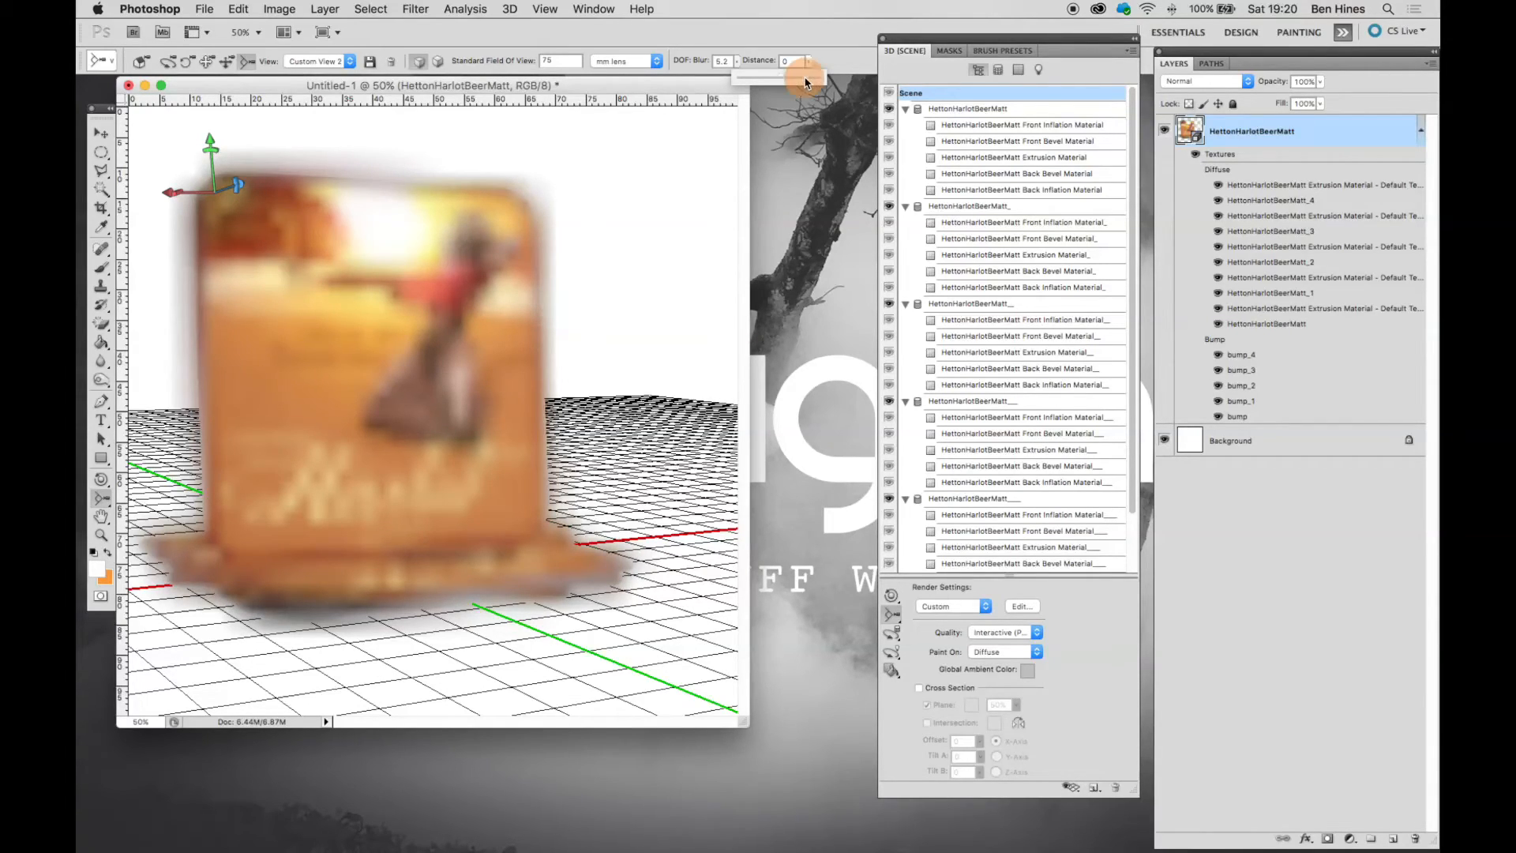
{"action": "left_click", "coordinate": [752, 79]}
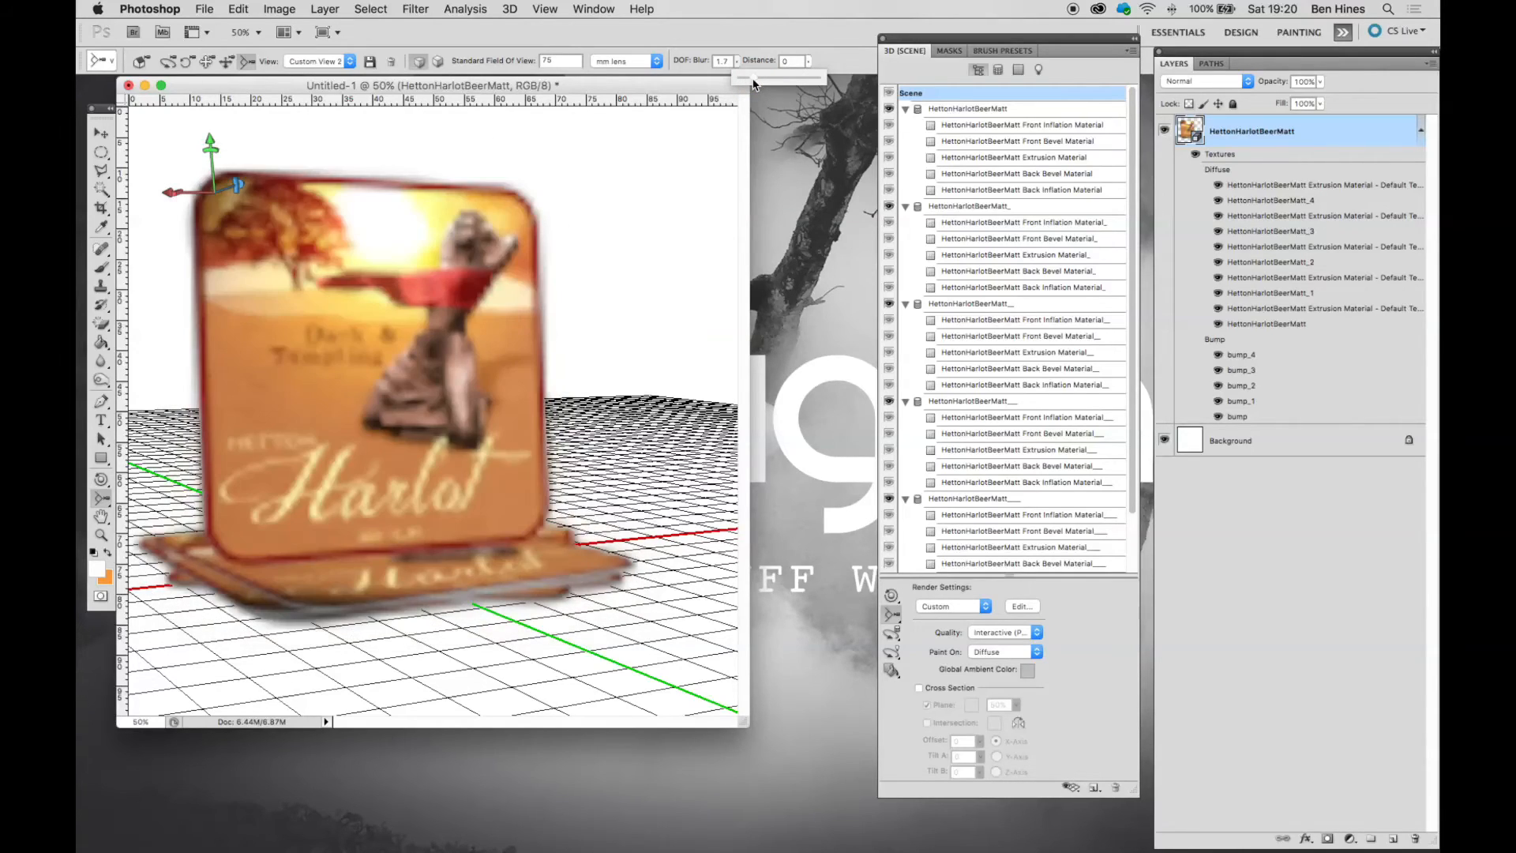
{"action": "left_click", "coordinate": [756, 82]}
- Set the camera's depth-of-field distance to 0.5 so the upright mat's artwork is in focus
{"action": "left_click", "coordinate": [808, 60]}
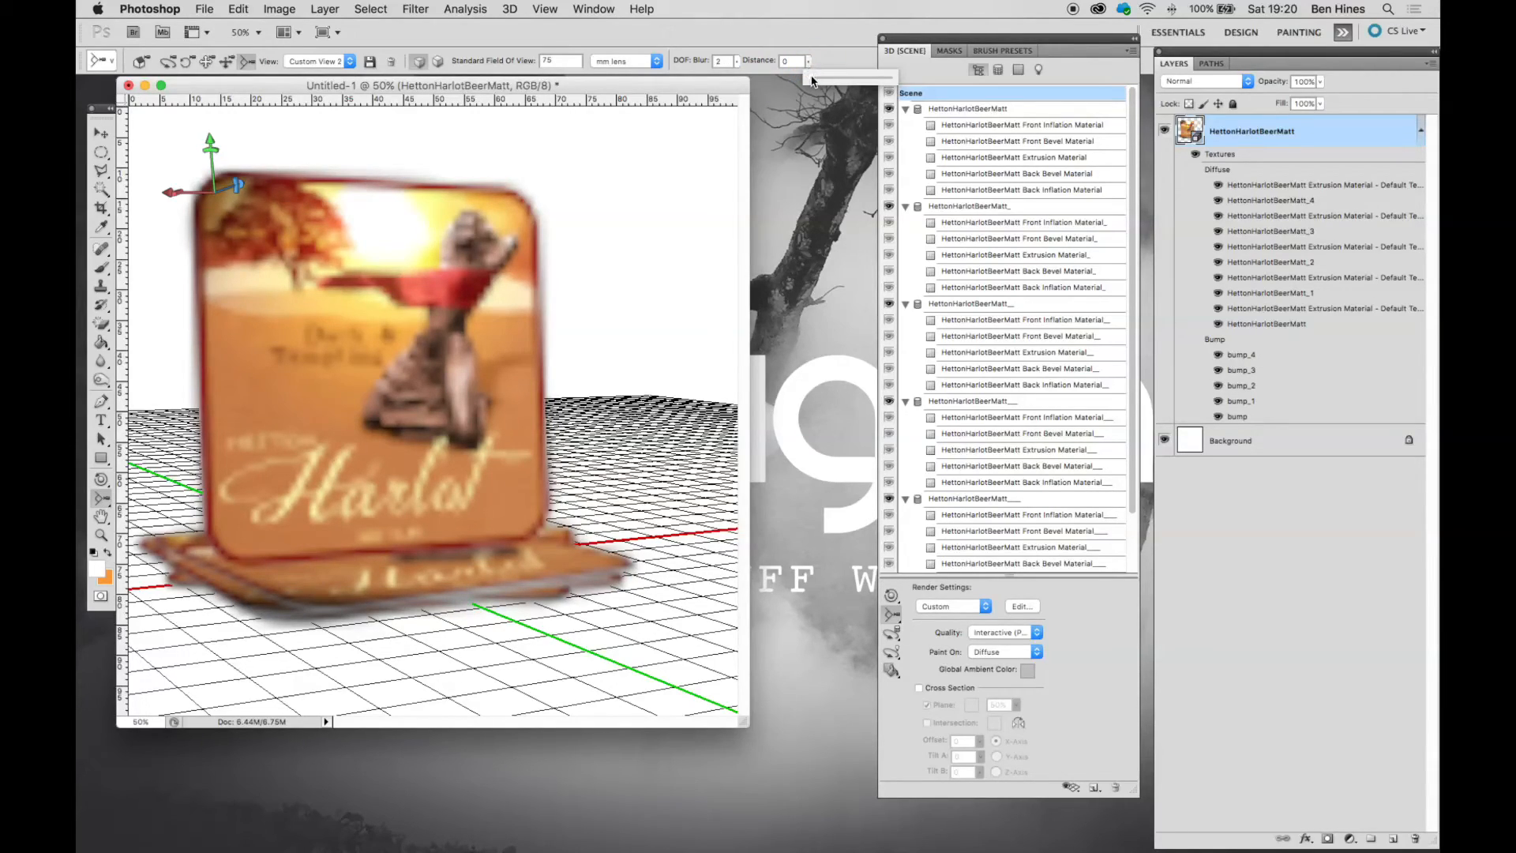
{"action": "left_click", "coordinate": [832, 77]}
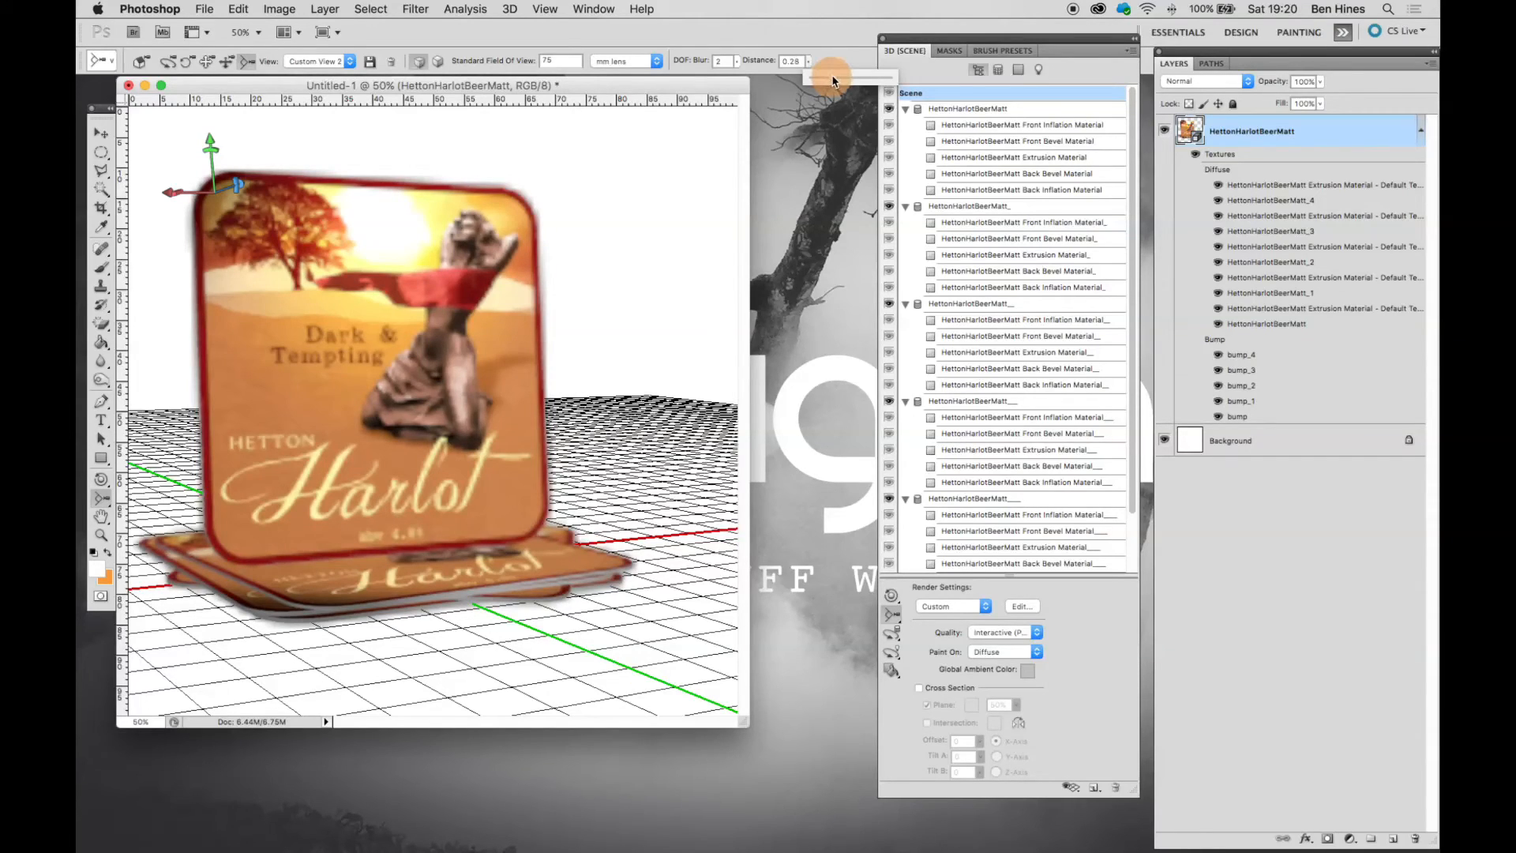
{"action": "left_click", "coordinate": [834, 79]}
{"action": "left_click_drag", "start_coordinate": [832, 79], "coordinate": [840, 81]}
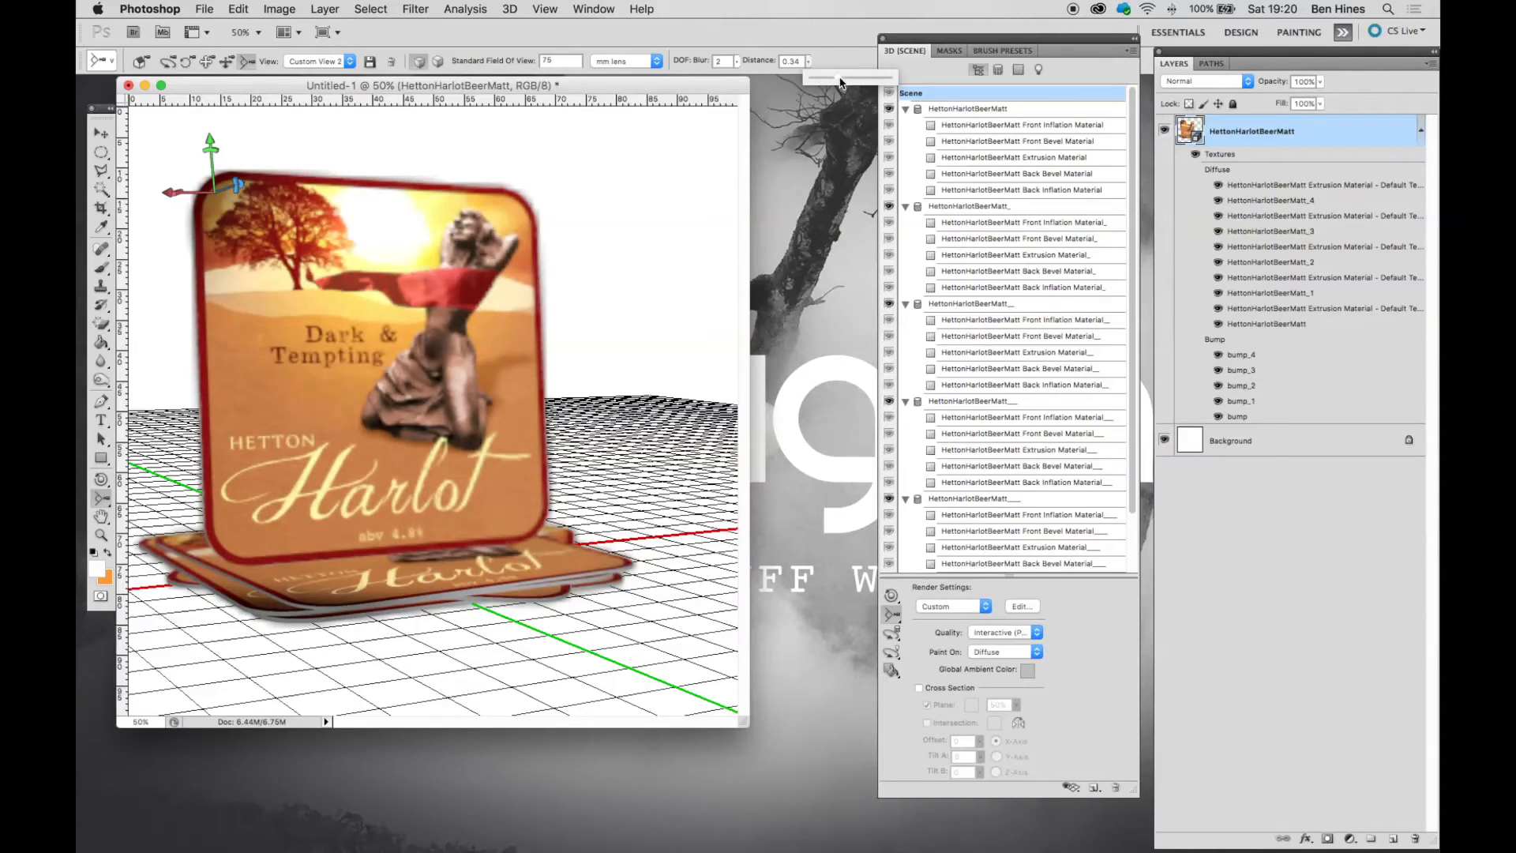
{"action": "left_click_drag", "start_coordinate": [843, 82], "coordinate": [846, 84]}
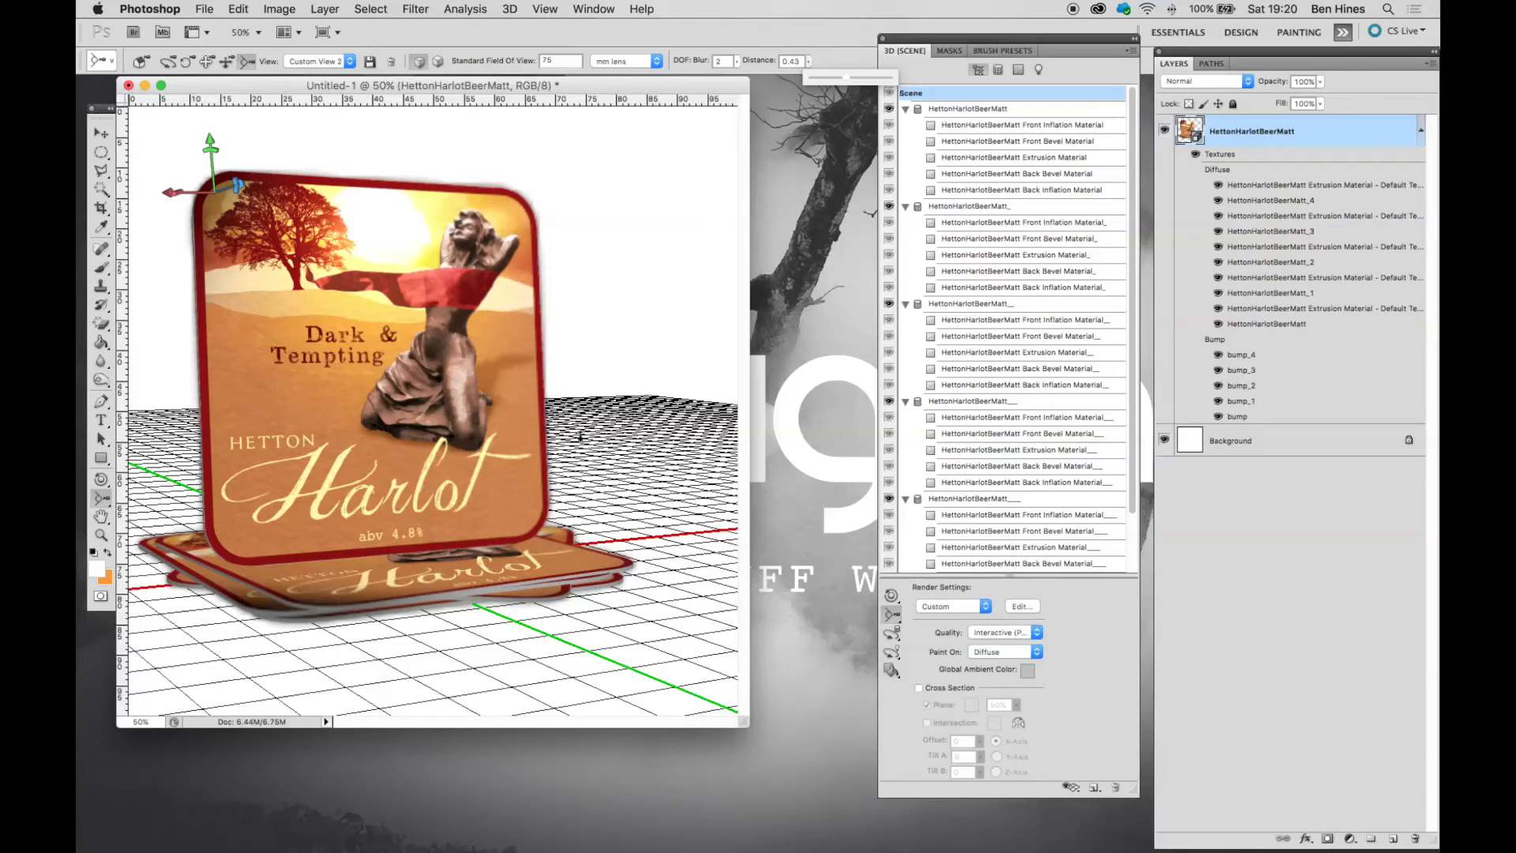
{"action": "left_click_drag", "start_coordinate": [850, 82], "coordinate": [851, 82]}
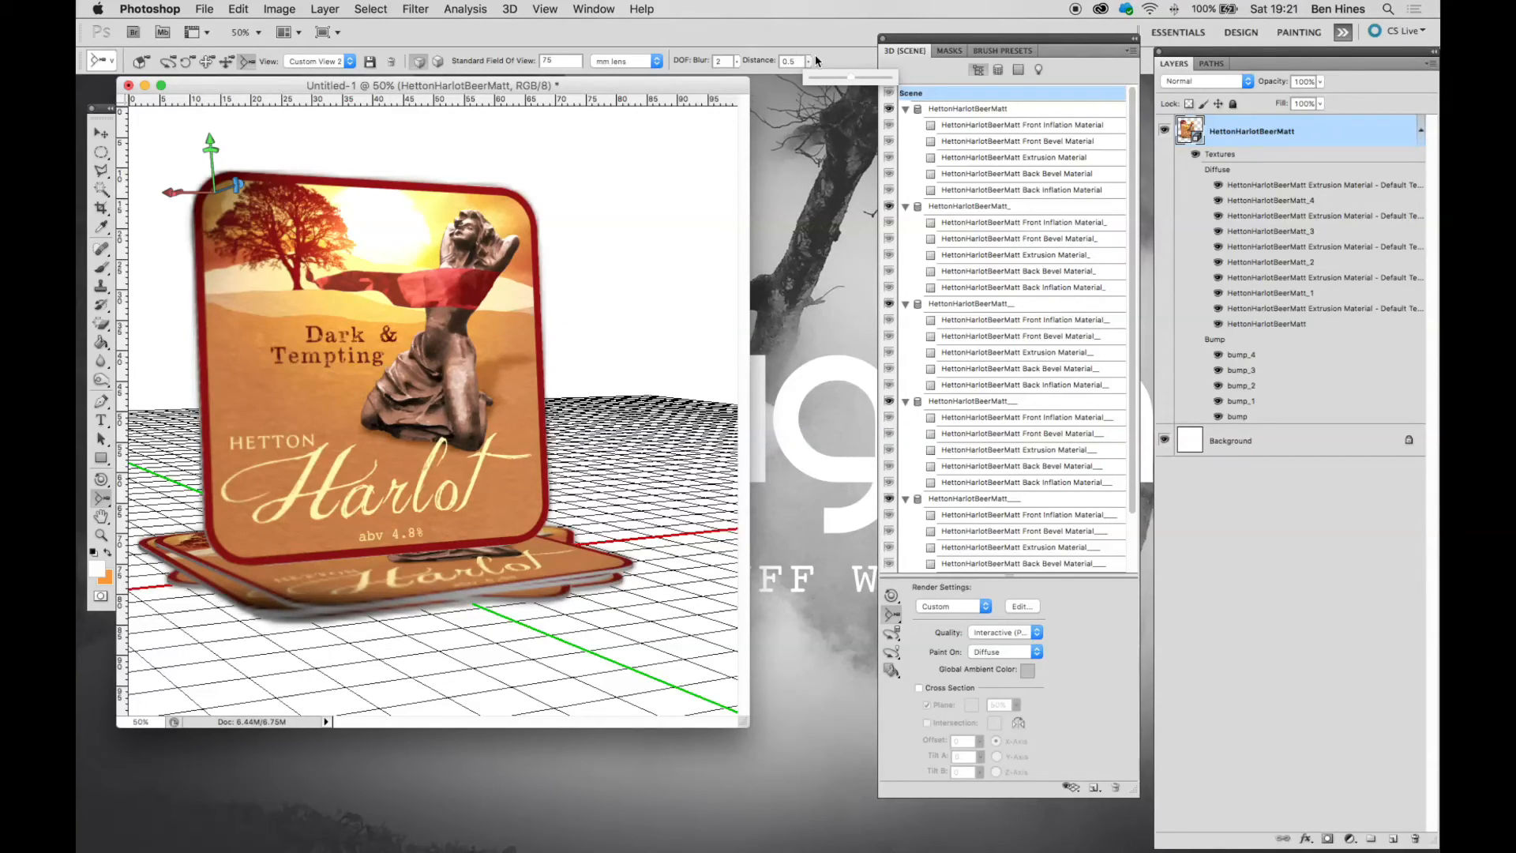
- Fine-tune the camera's depth-of-field blur to 2.2
{"action": "left_click", "coordinate": [738, 63]}
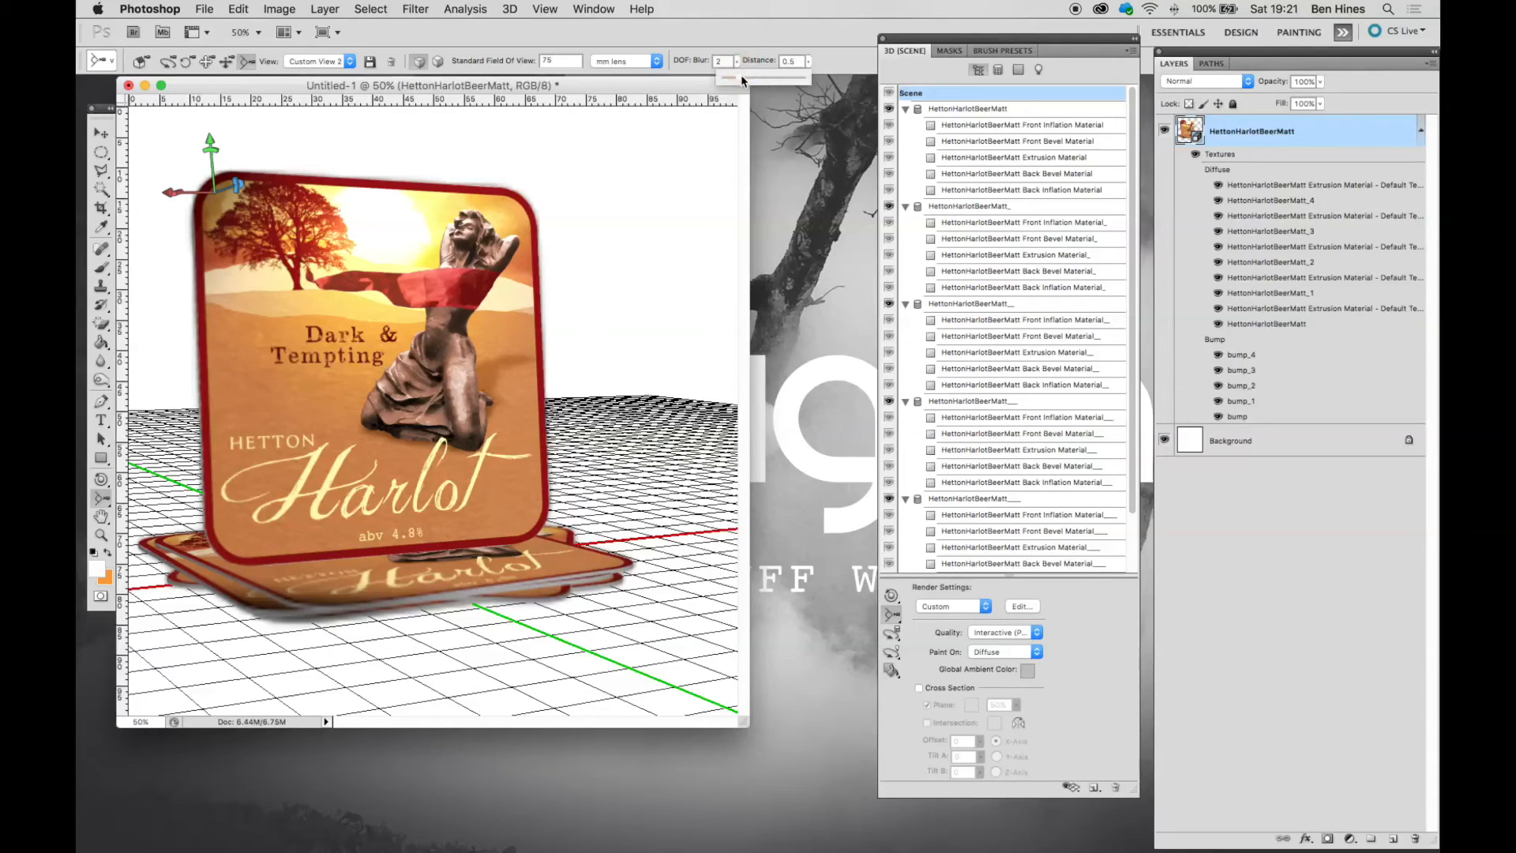
{"action": "left_click", "coordinate": [746, 77]}
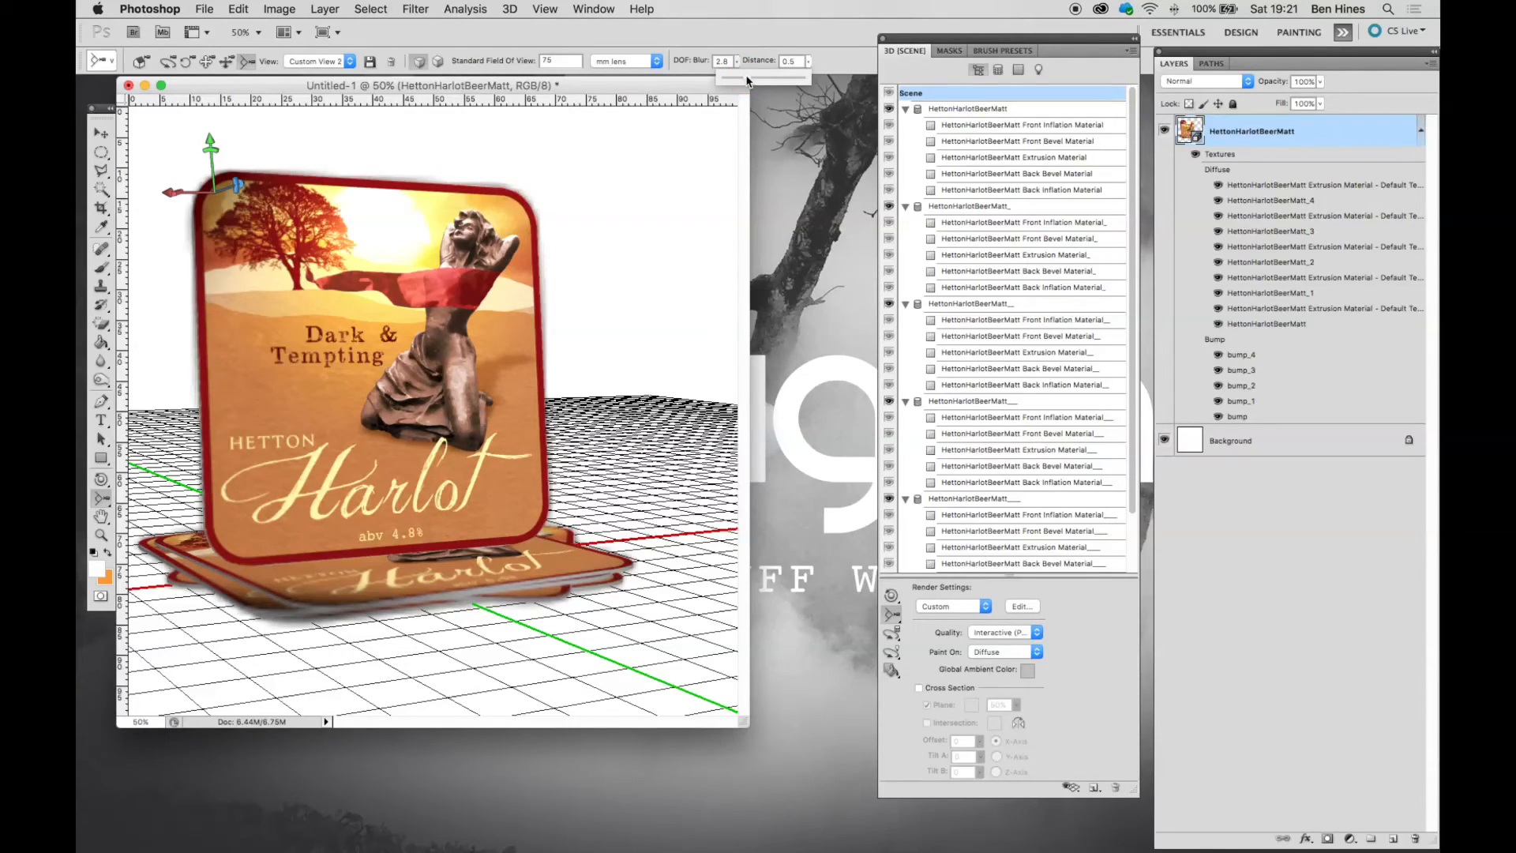
{"action": "left_click_drag", "start_coordinate": [746, 79], "coordinate": [740, 79]}
{"action": "left_click", "coordinate": [727, 61]}
{"action": "key", "text": "BackSpace"}
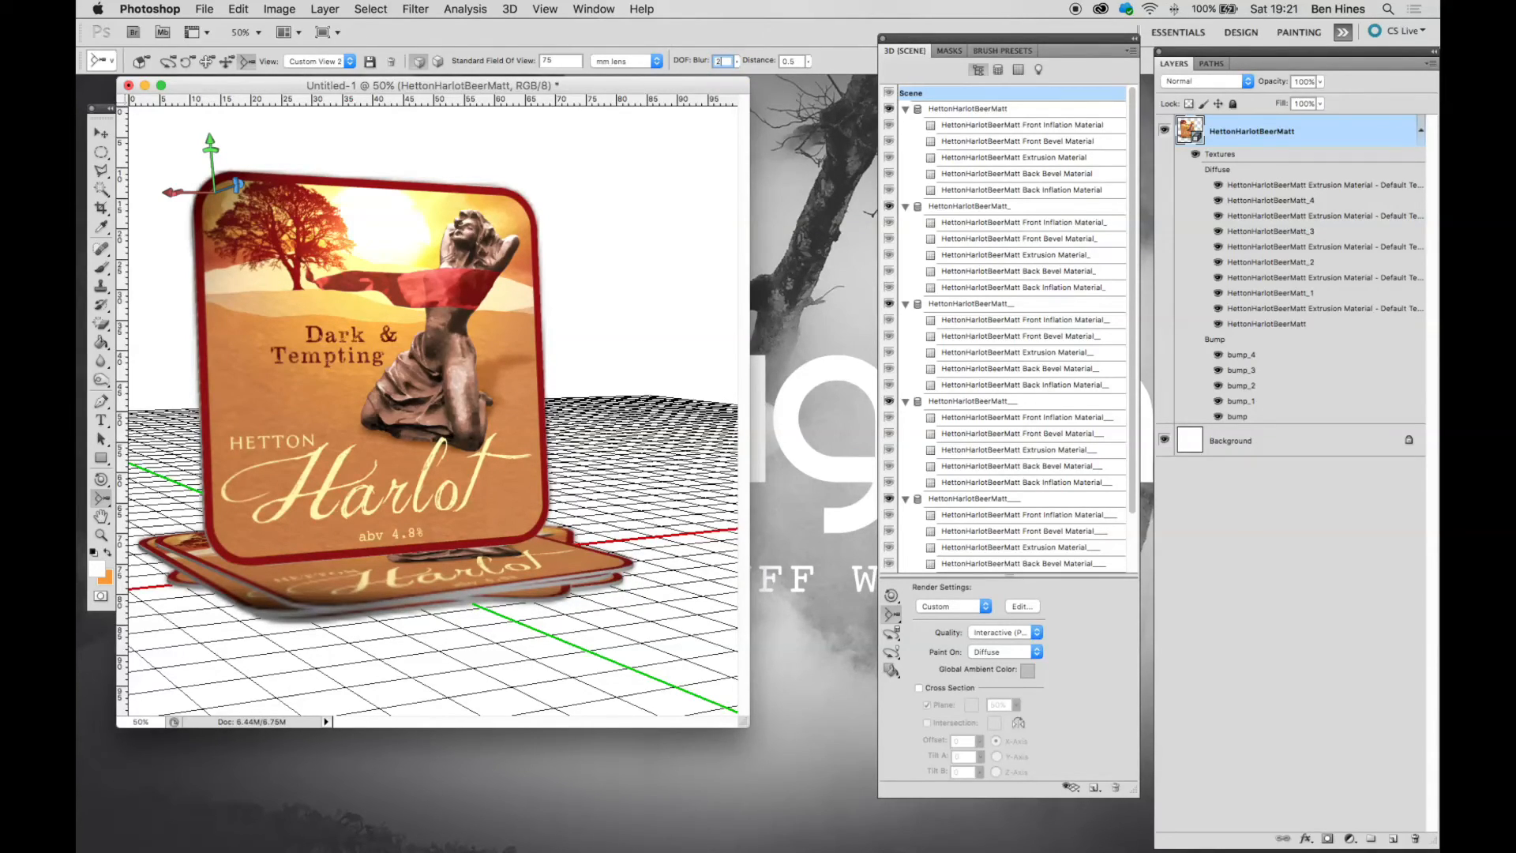
{"action": "key", "text": "Return"}
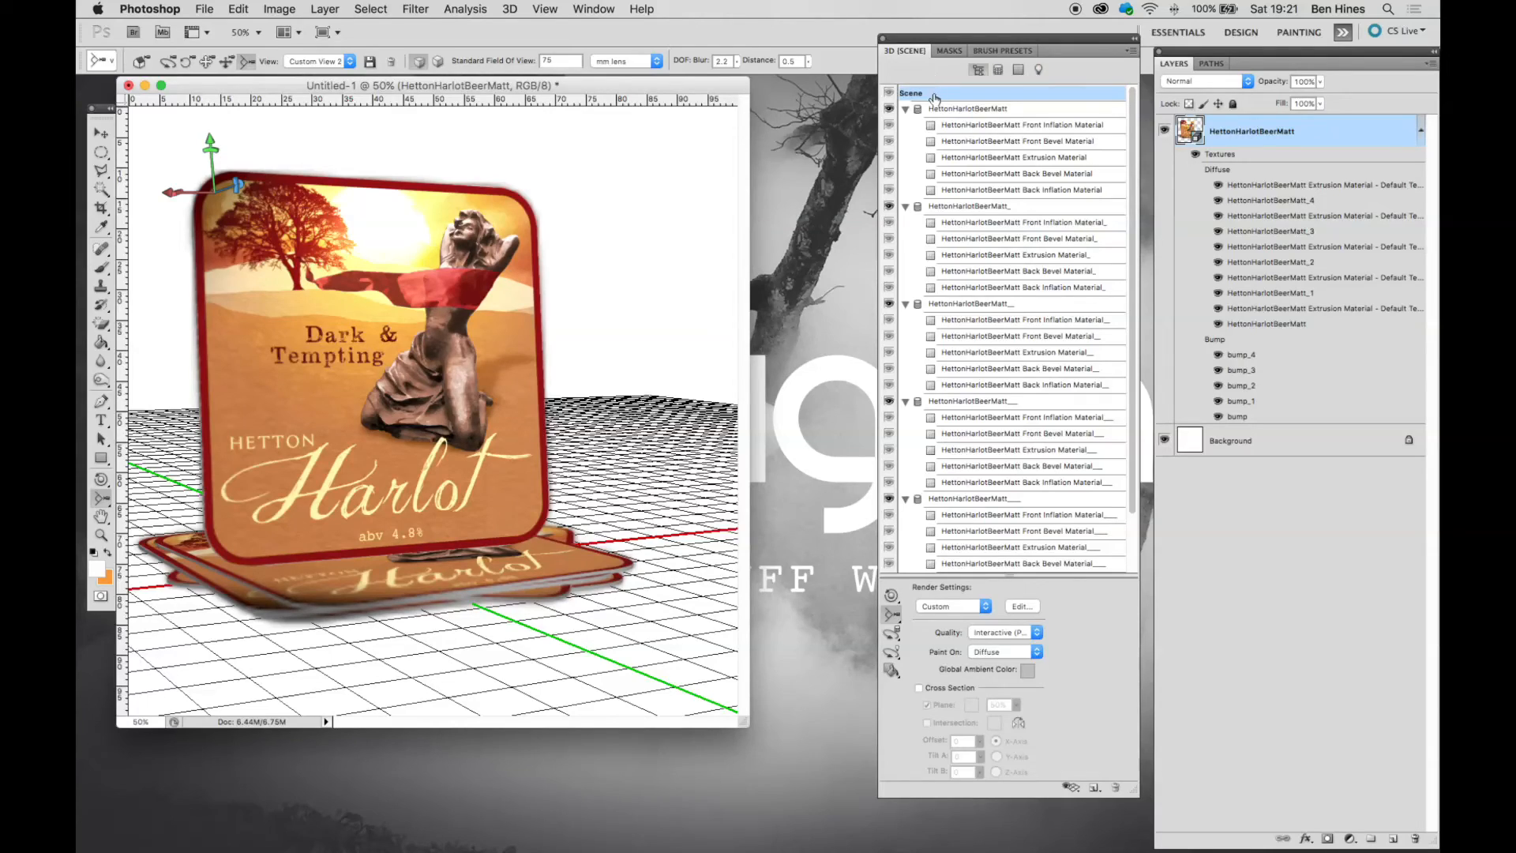
- Render the scene at Ray Traced Final quality
{"action": "left_click", "coordinate": [1039, 636]}
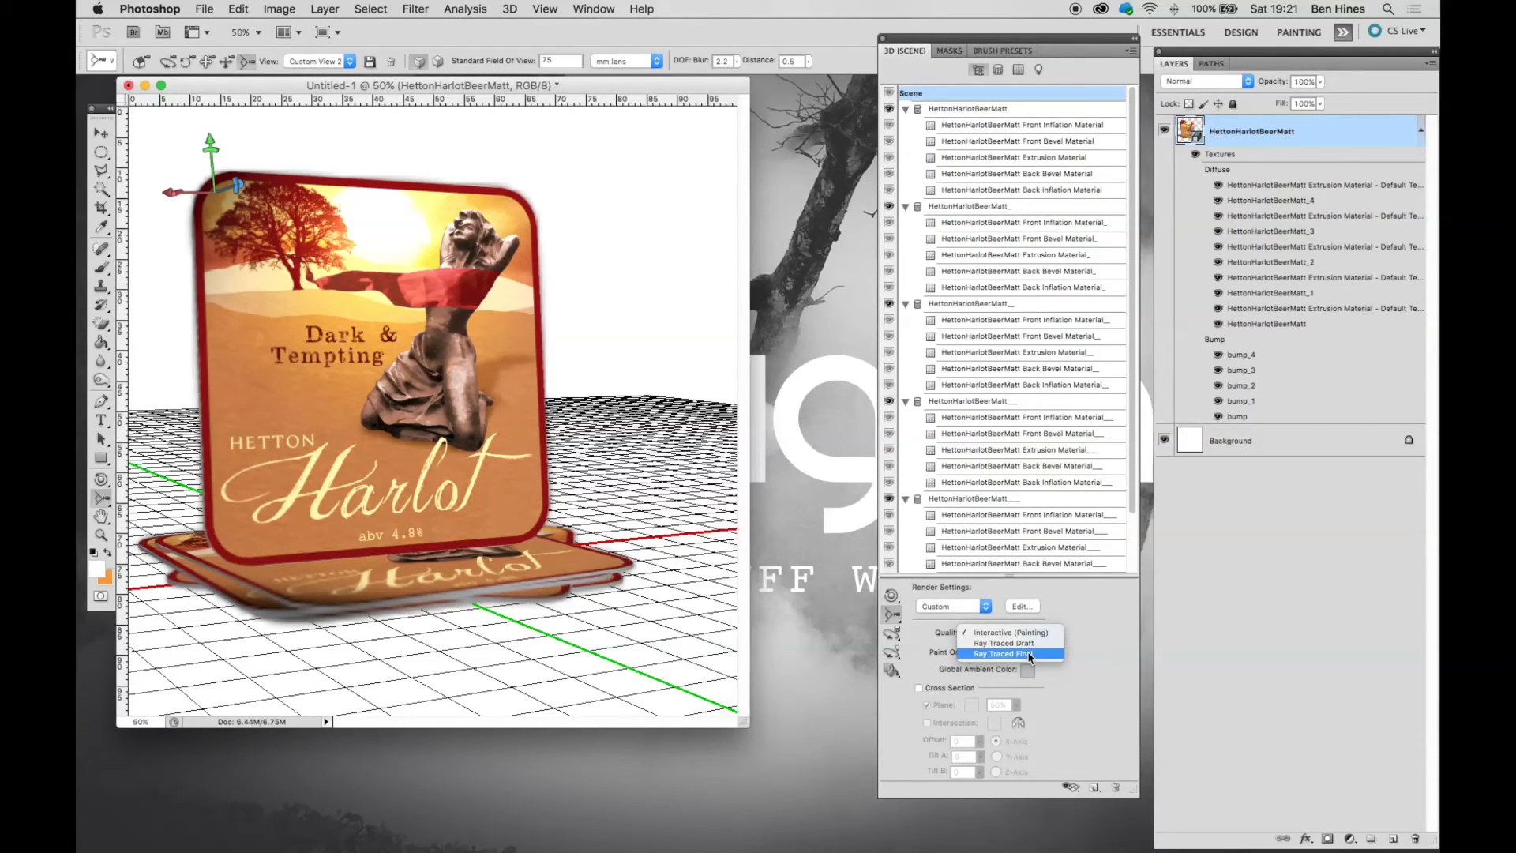
{"action": "left_click", "coordinate": [1029, 654]}
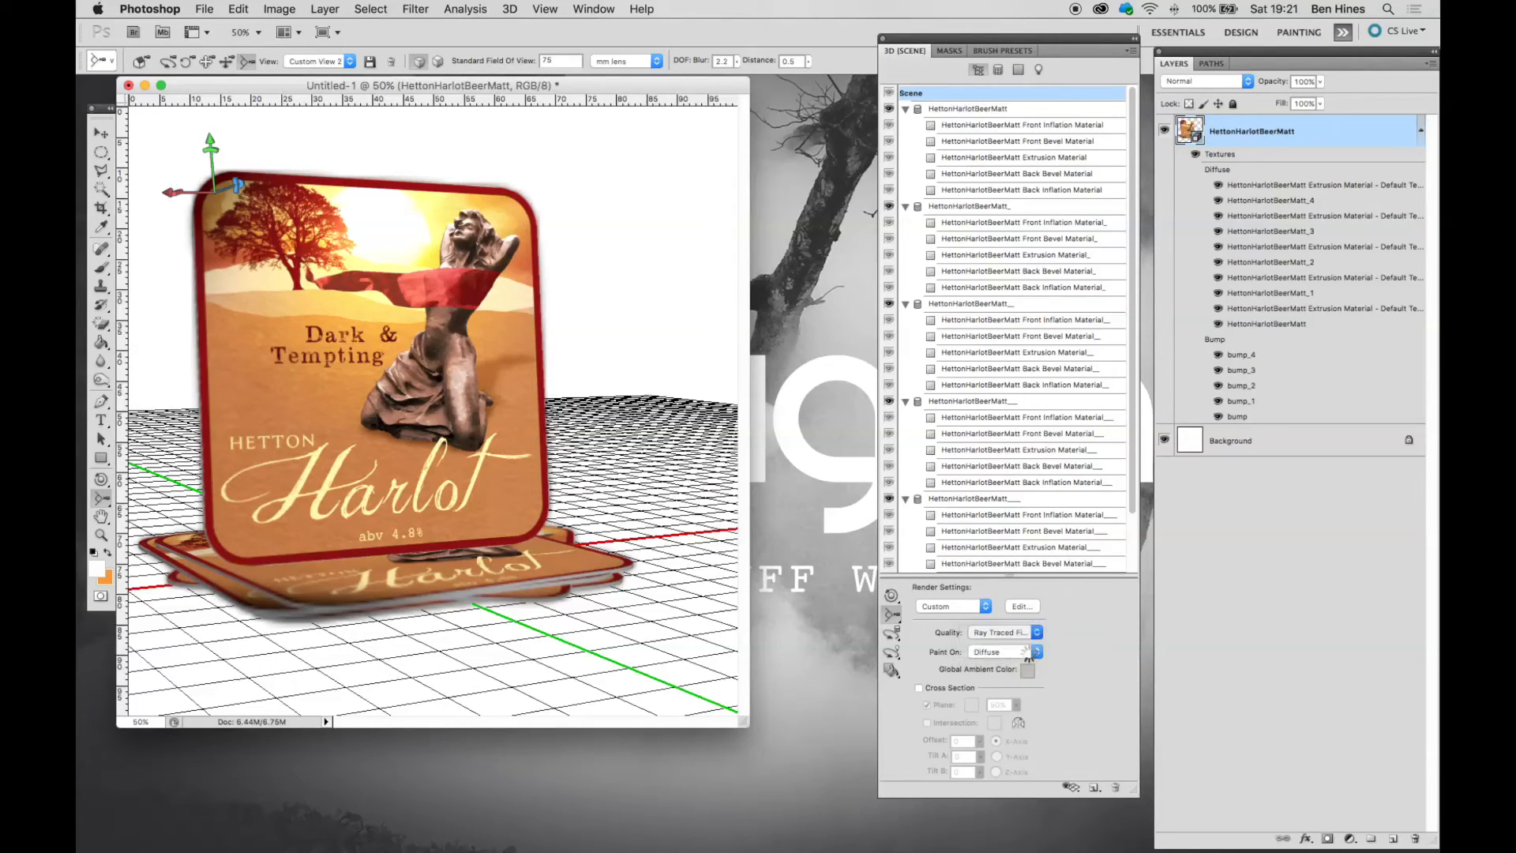